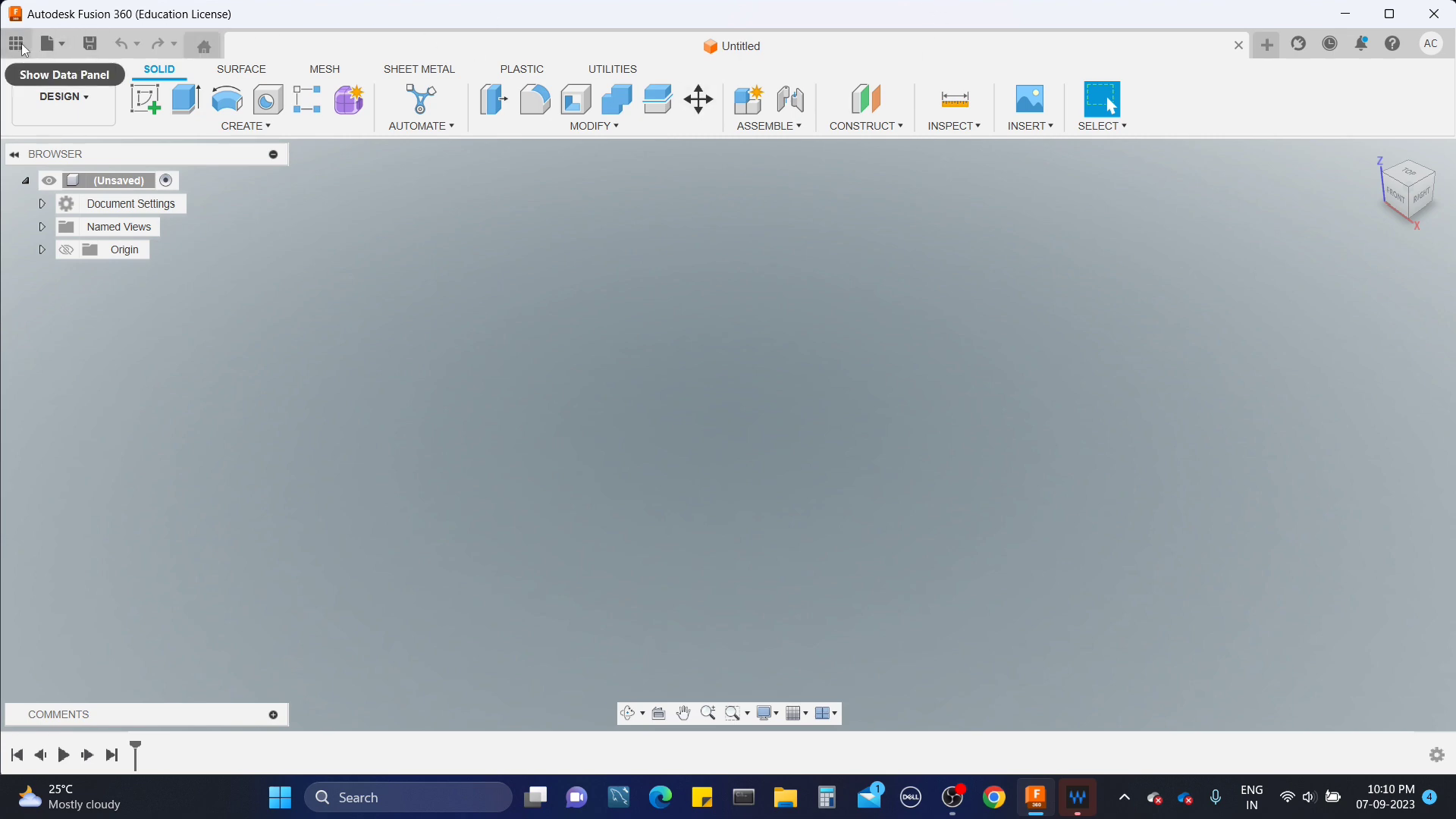
Step: Review the file commands, the available workspaces, and the Mesh, Sheet Metal, Plastic, Utilities and Solid toolsets
left_click(63, 47)
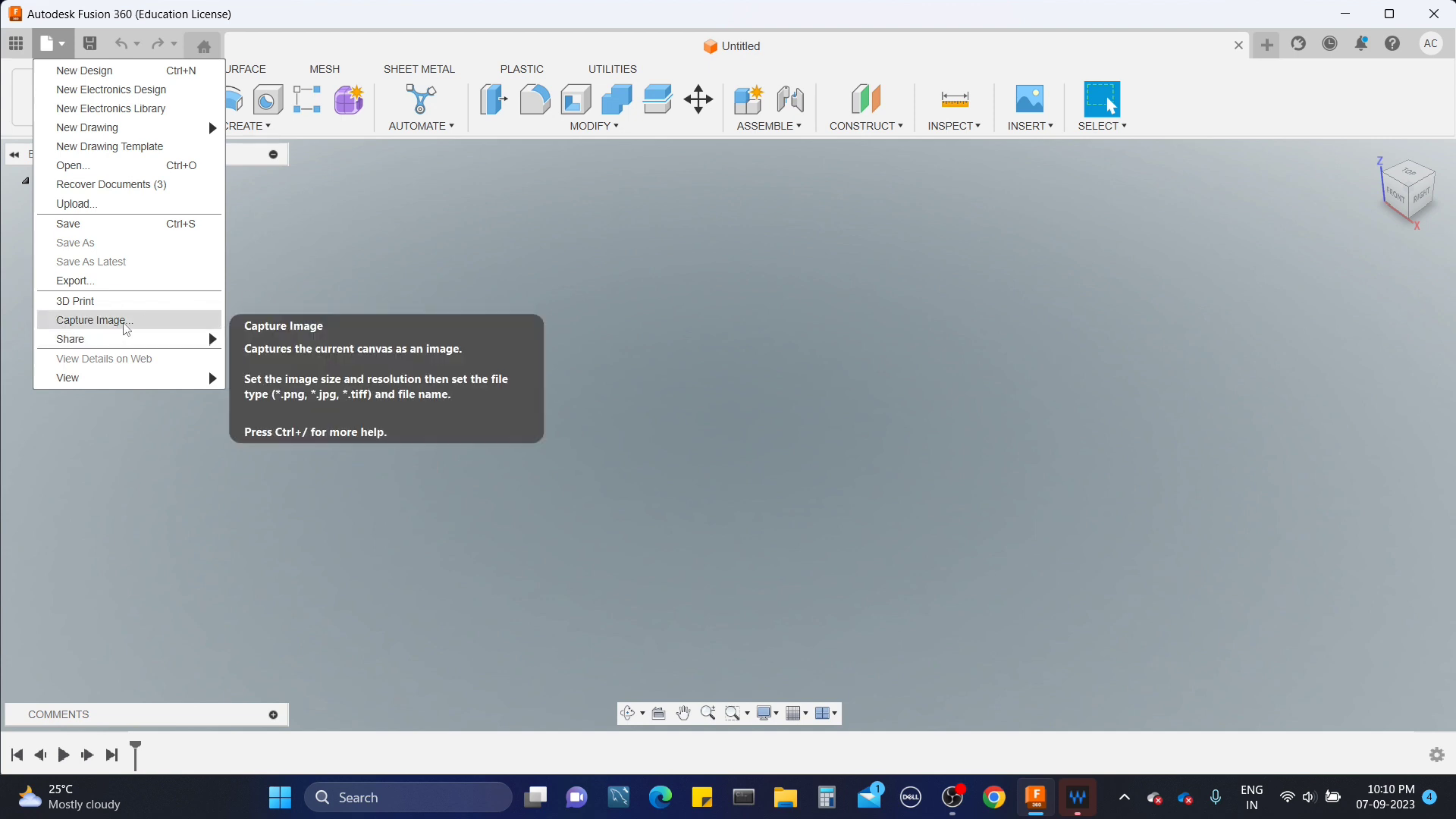
left_click(306, 250)
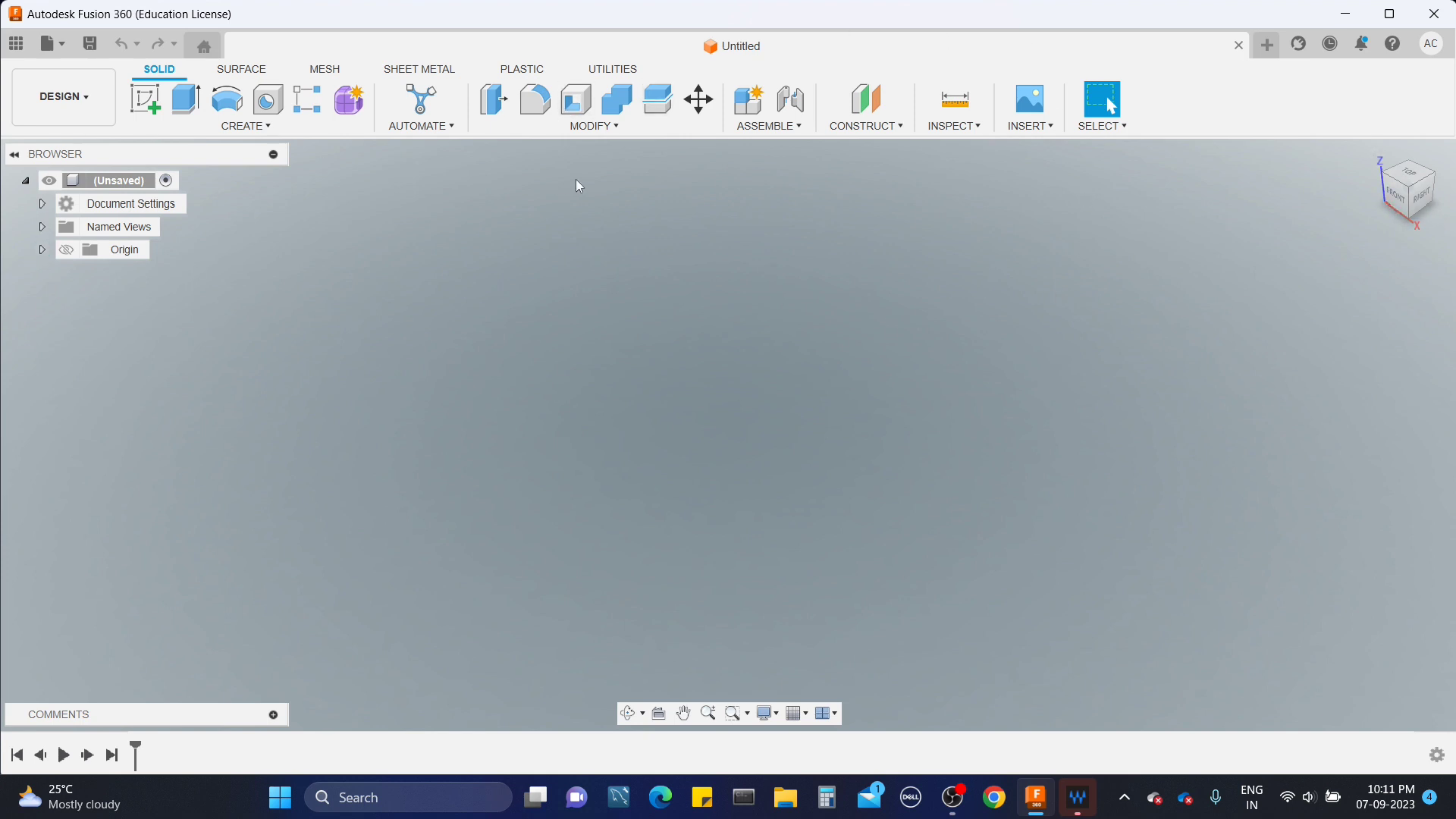
left_click(64, 96)
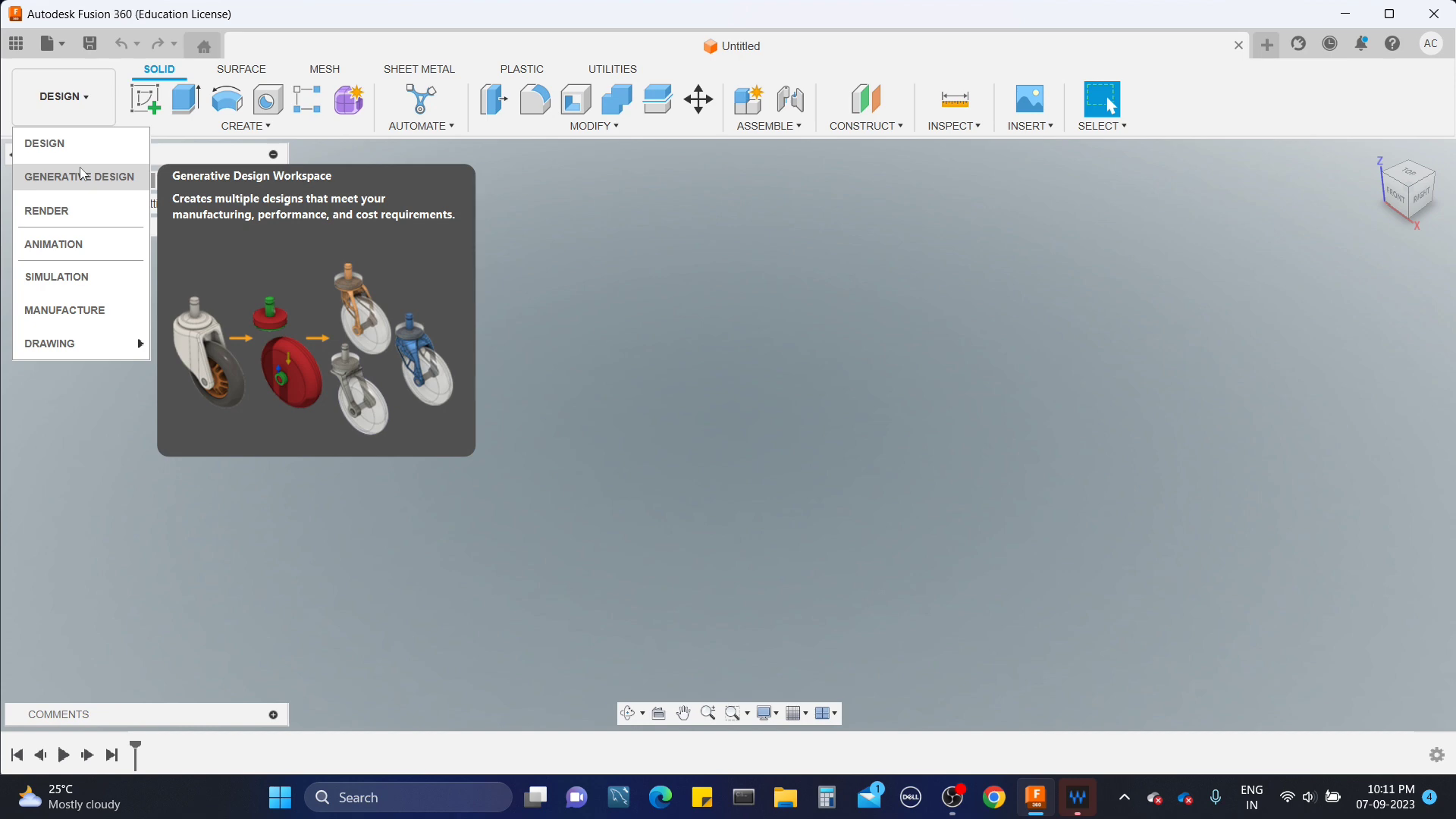
left_click(85, 143)
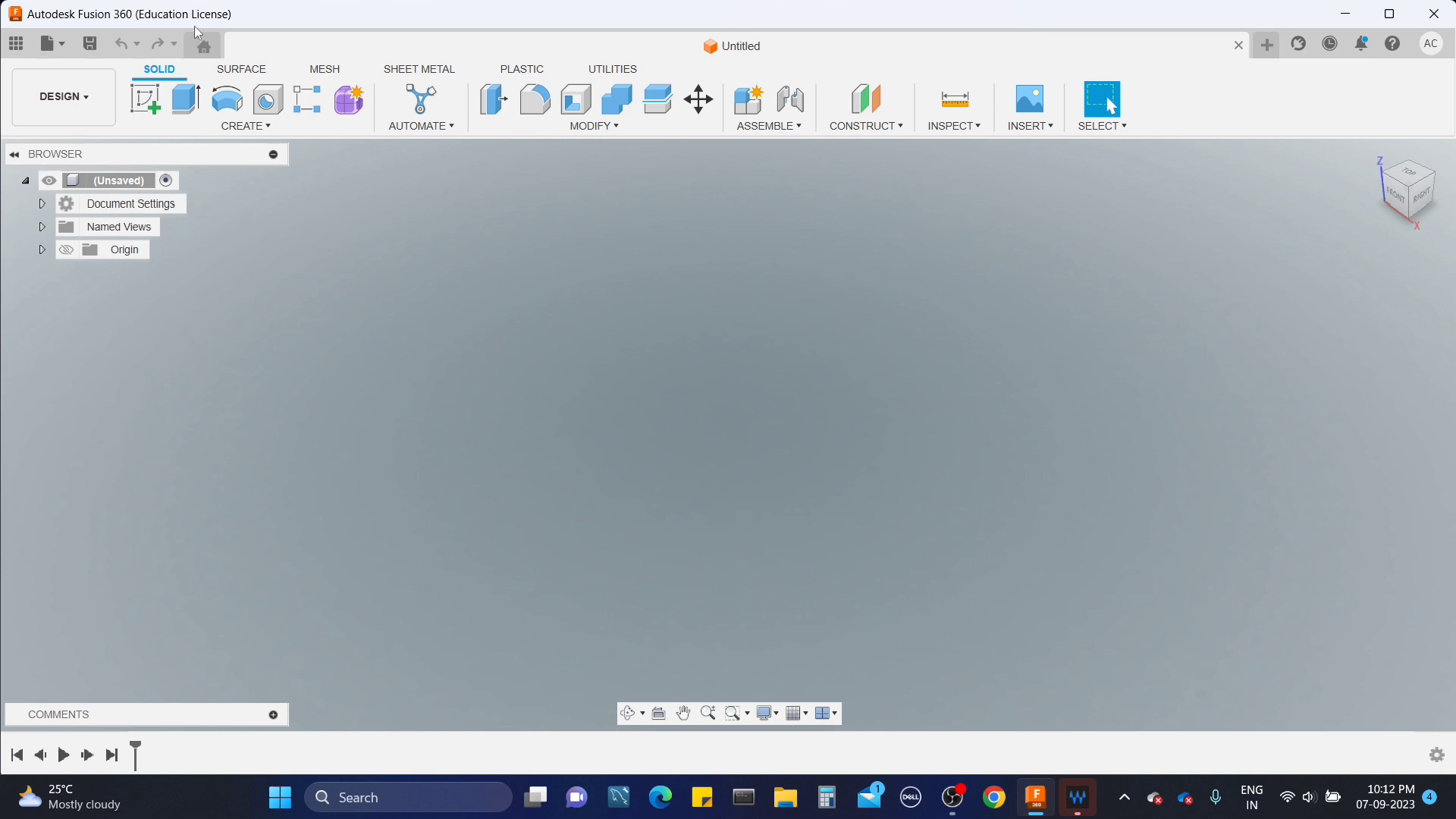
left_click(341, 69)
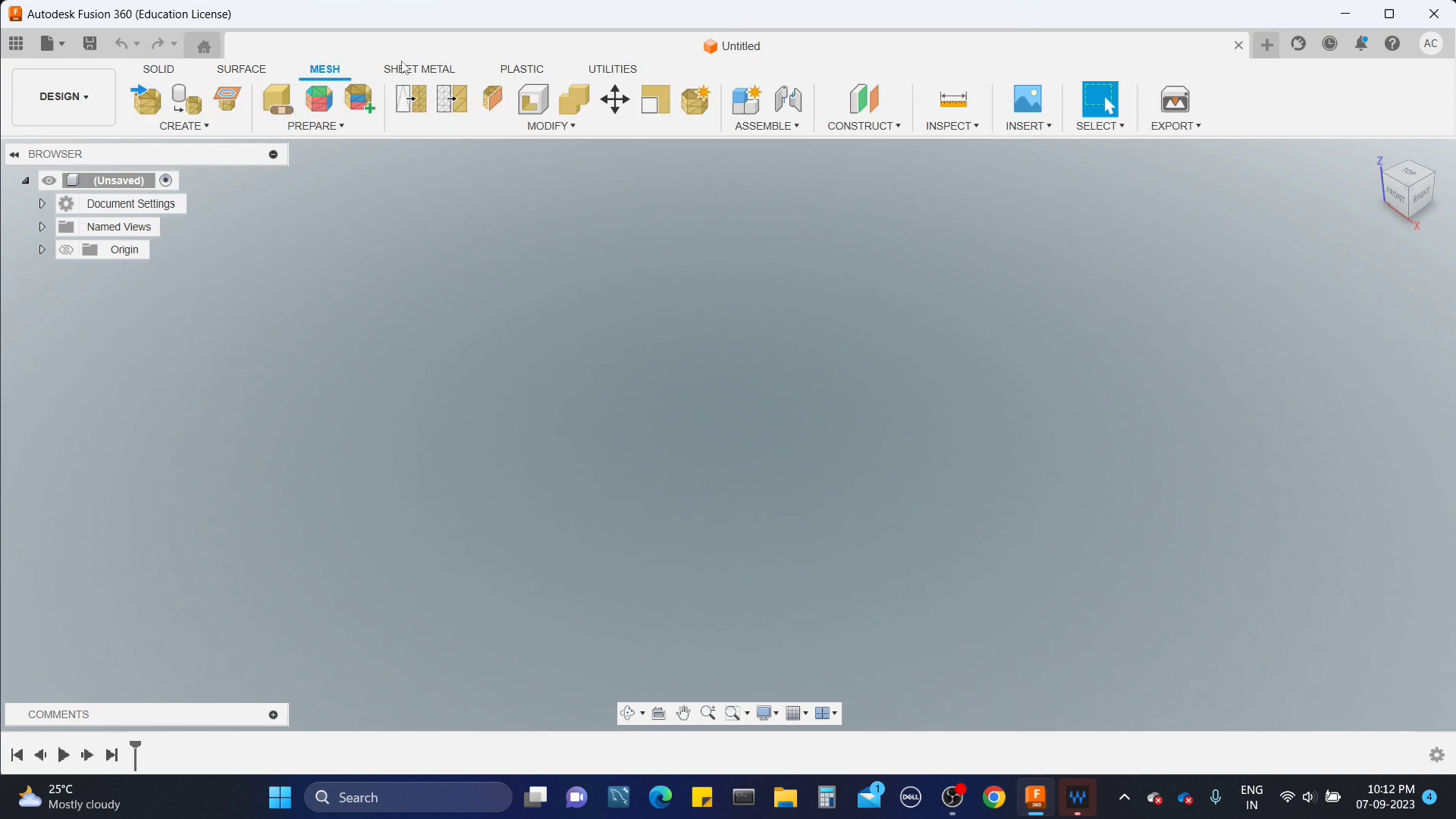
left_click(429, 75)
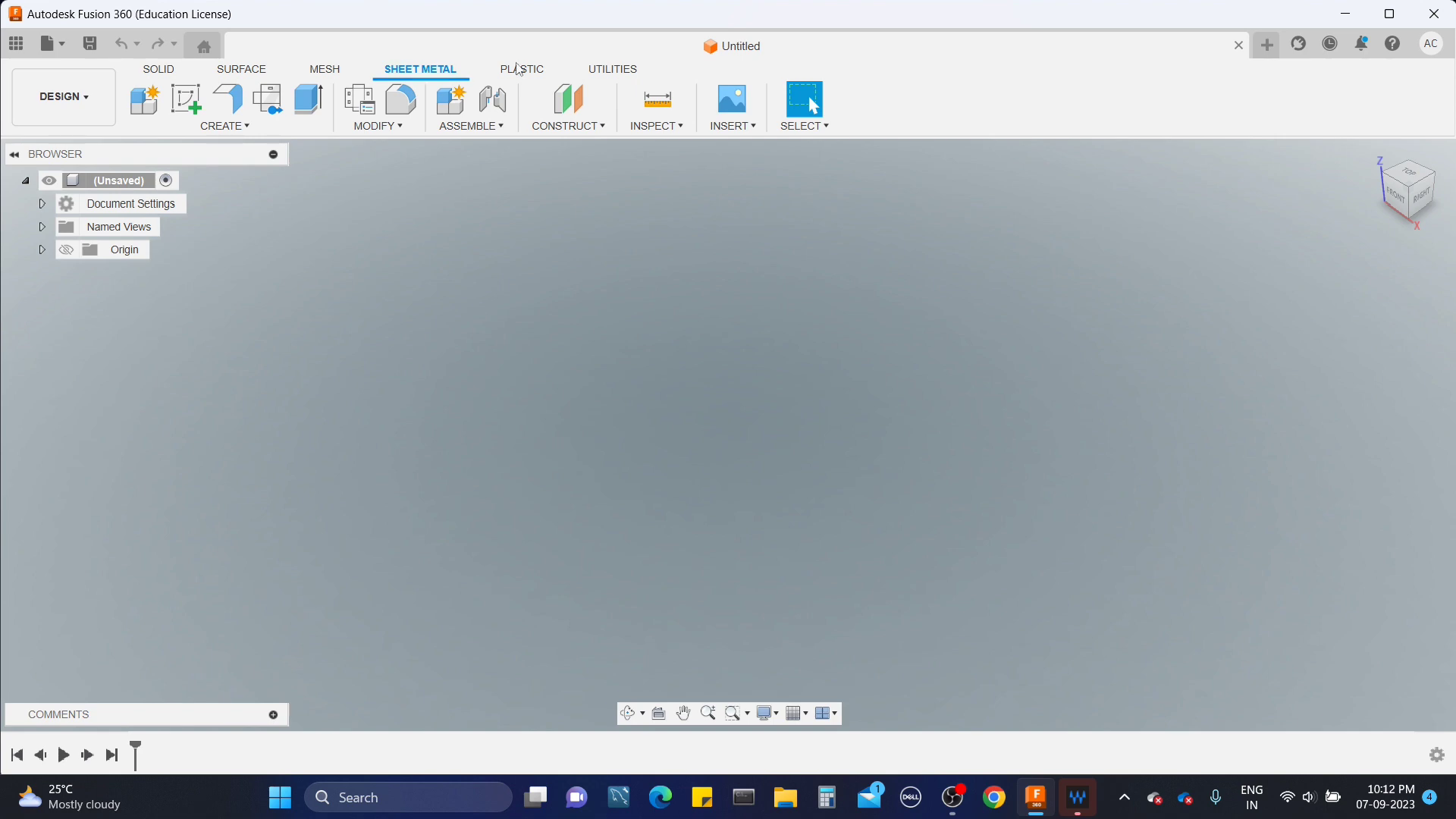
left_click(535, 70)
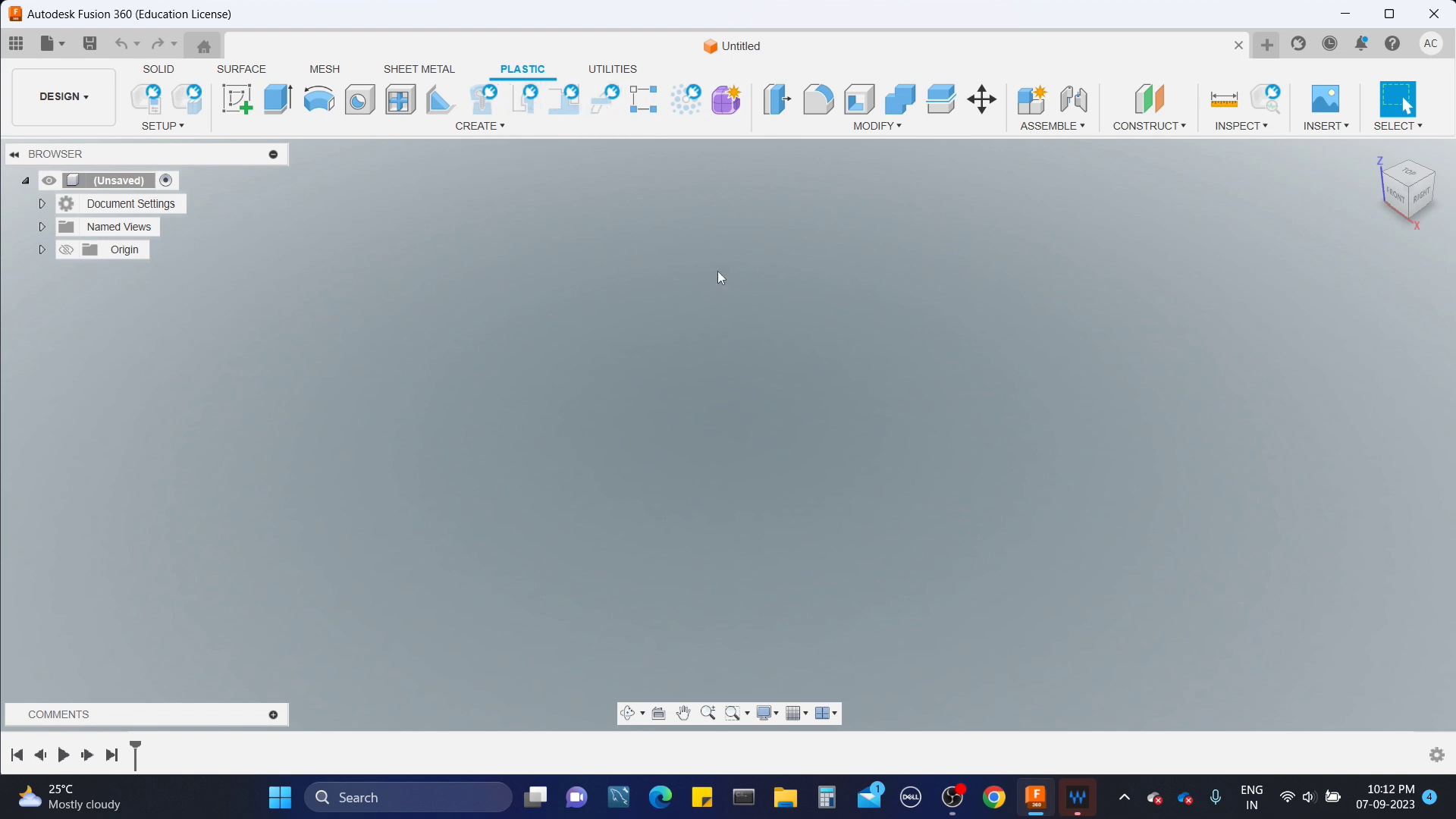
left_click(615, 69)
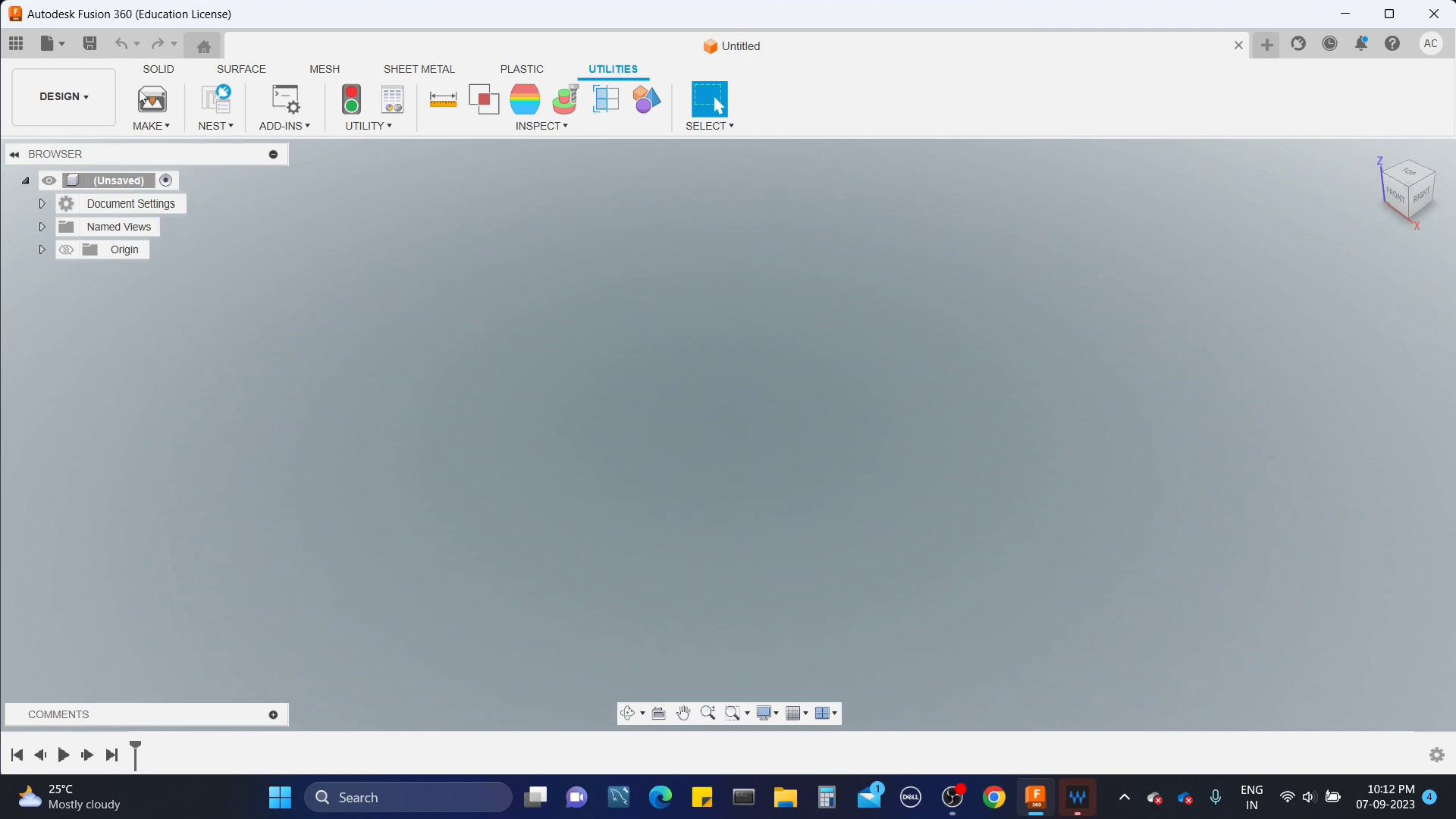
left_click(156, 71)
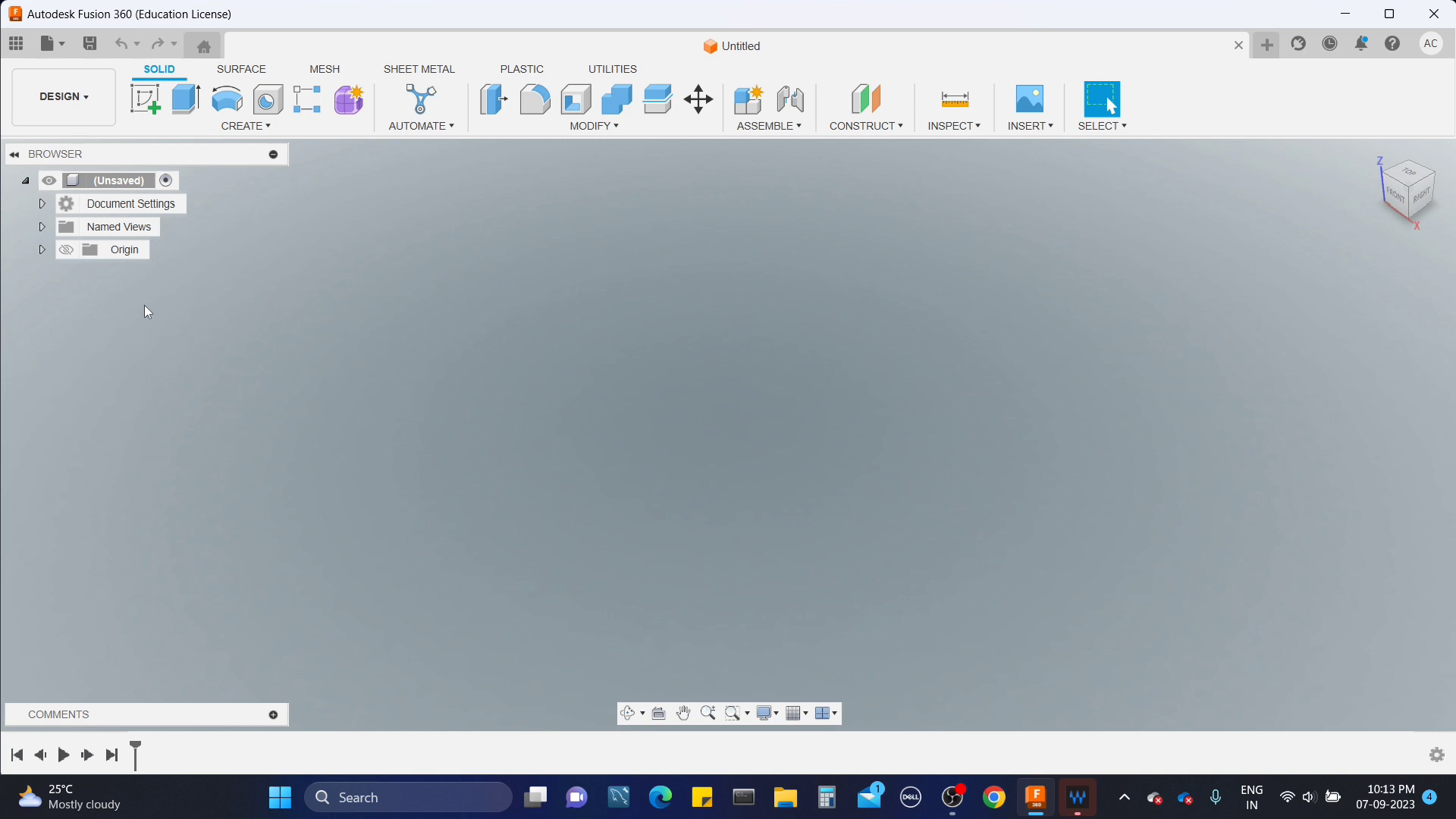
Step: Examine the design's Origin contents, Named Views and document unit setting in the browser tree
left_click(41, 250)
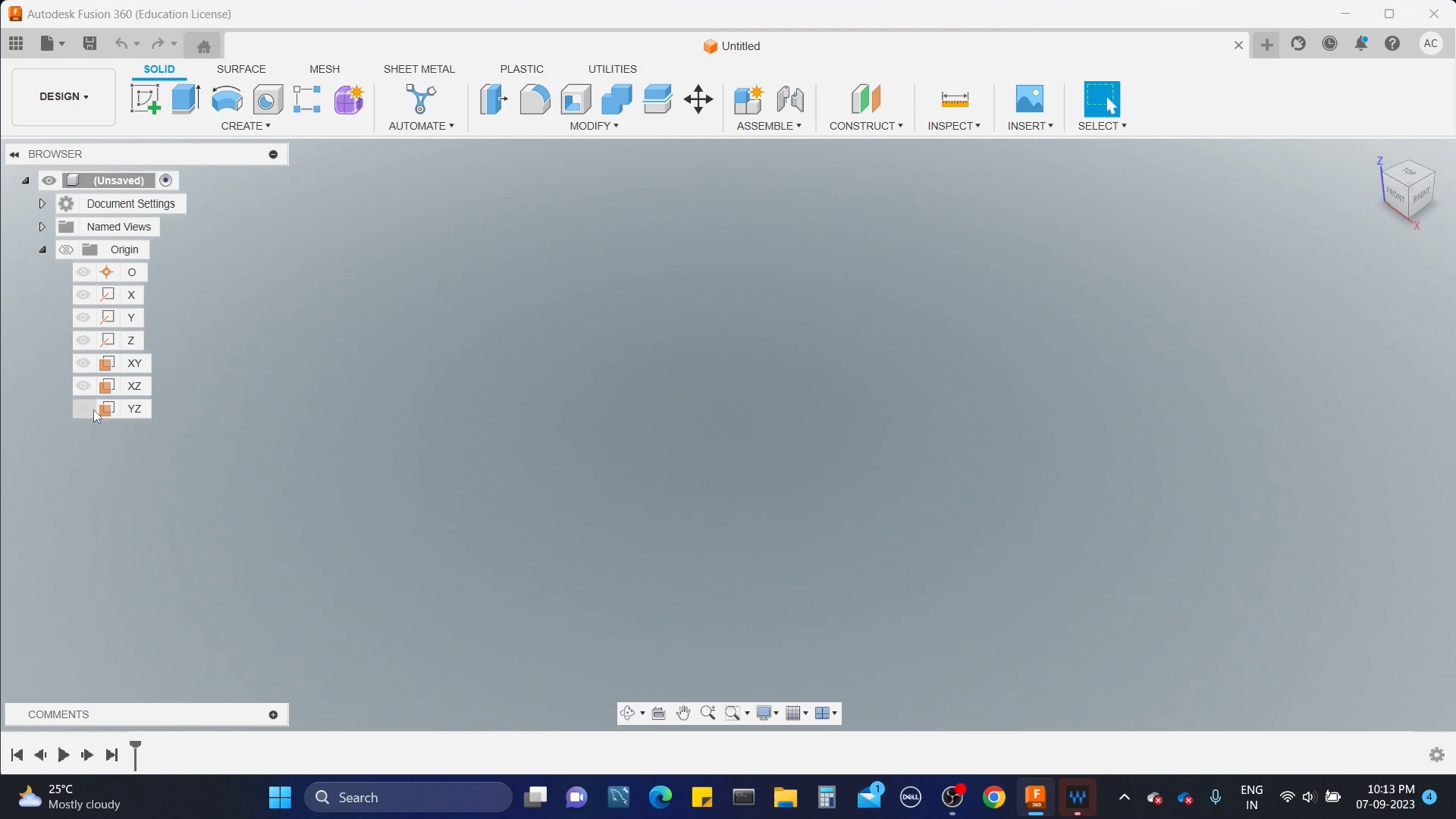
left_click(42, 225)
left_click(43, 225)
left_click(44, 250)
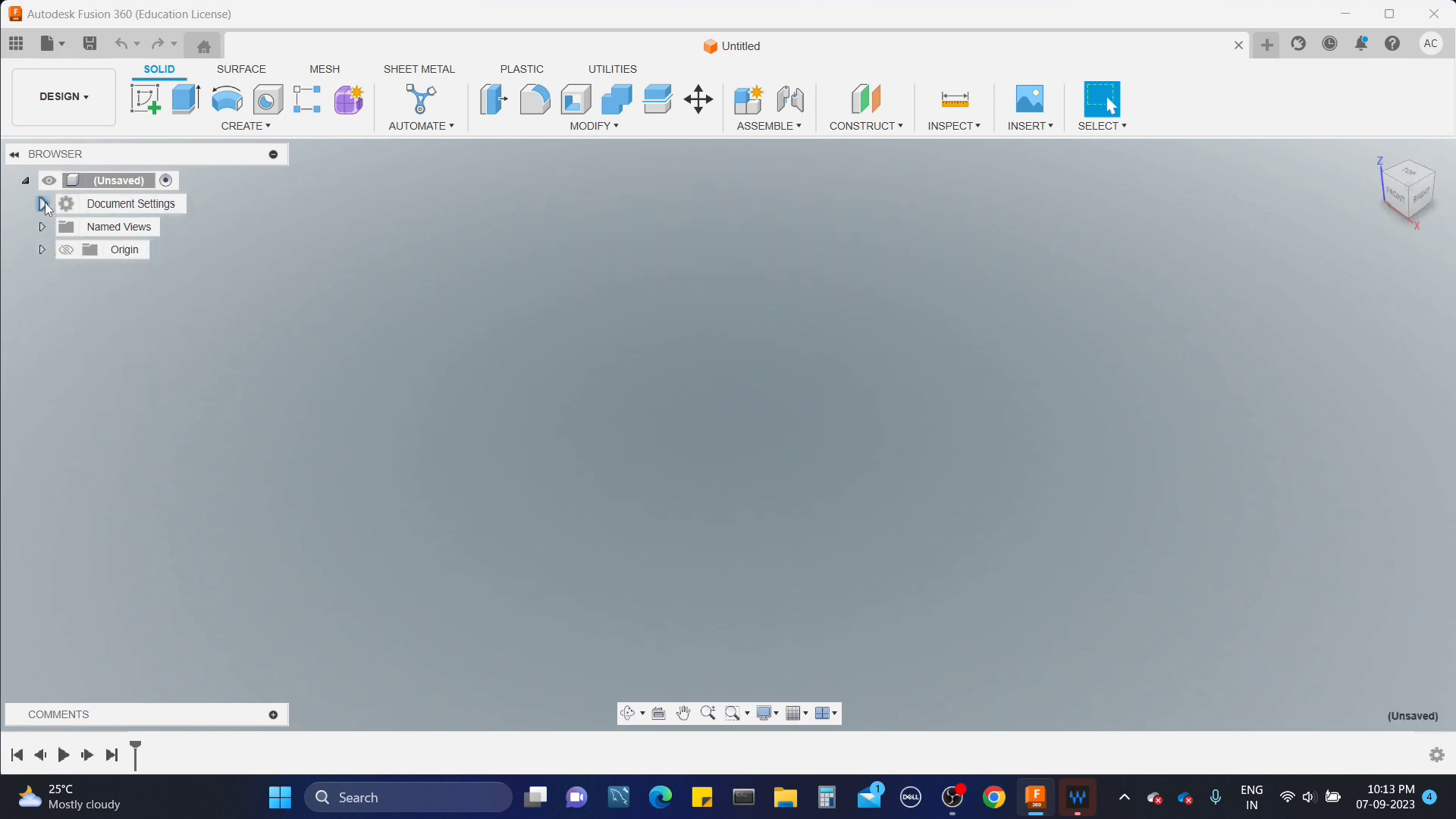
left_click(44, 204)
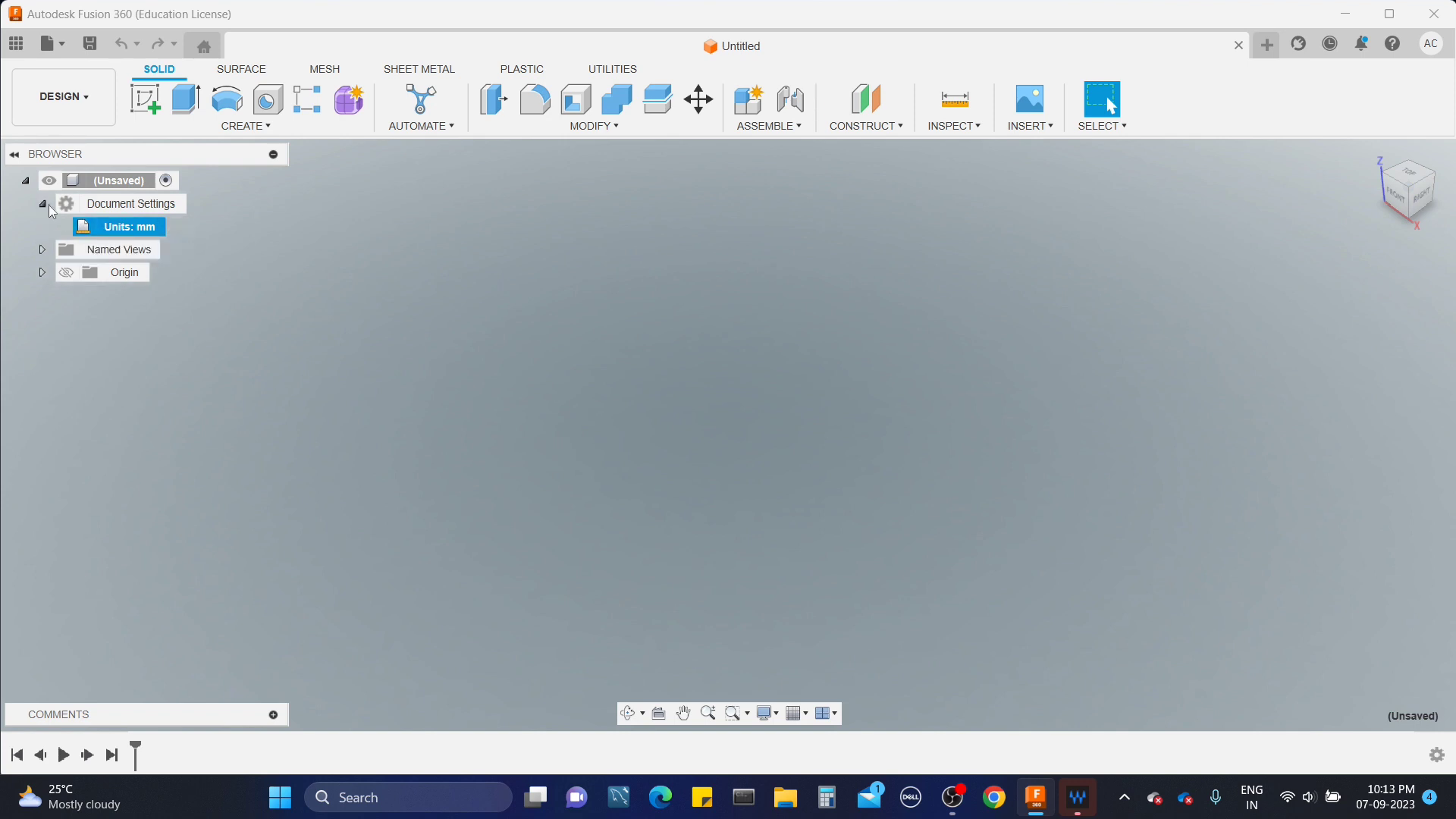
left_click(44, 204)
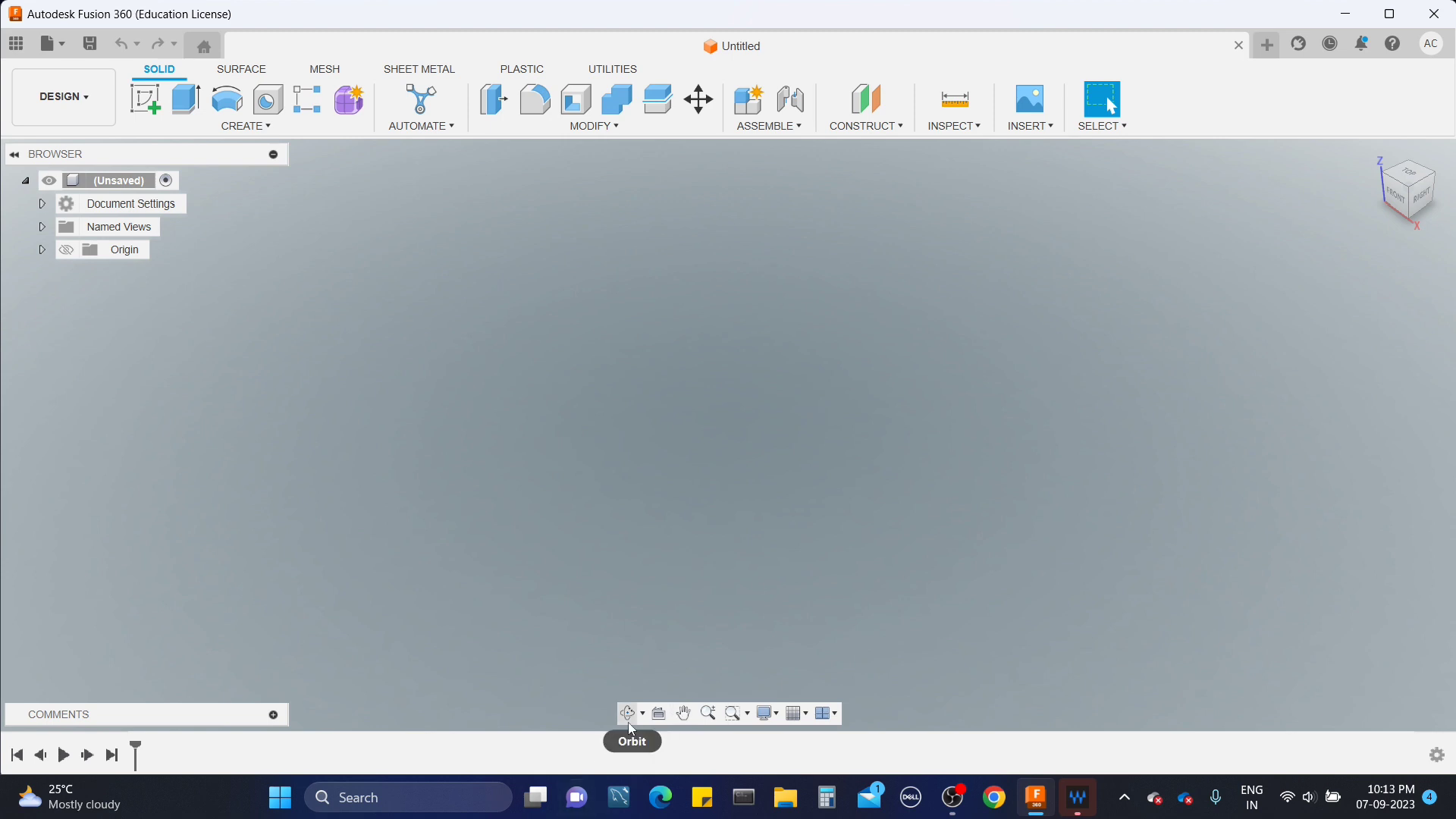
Step: Turn on the layout grid in the modelling canvas
left_click(807, 718)
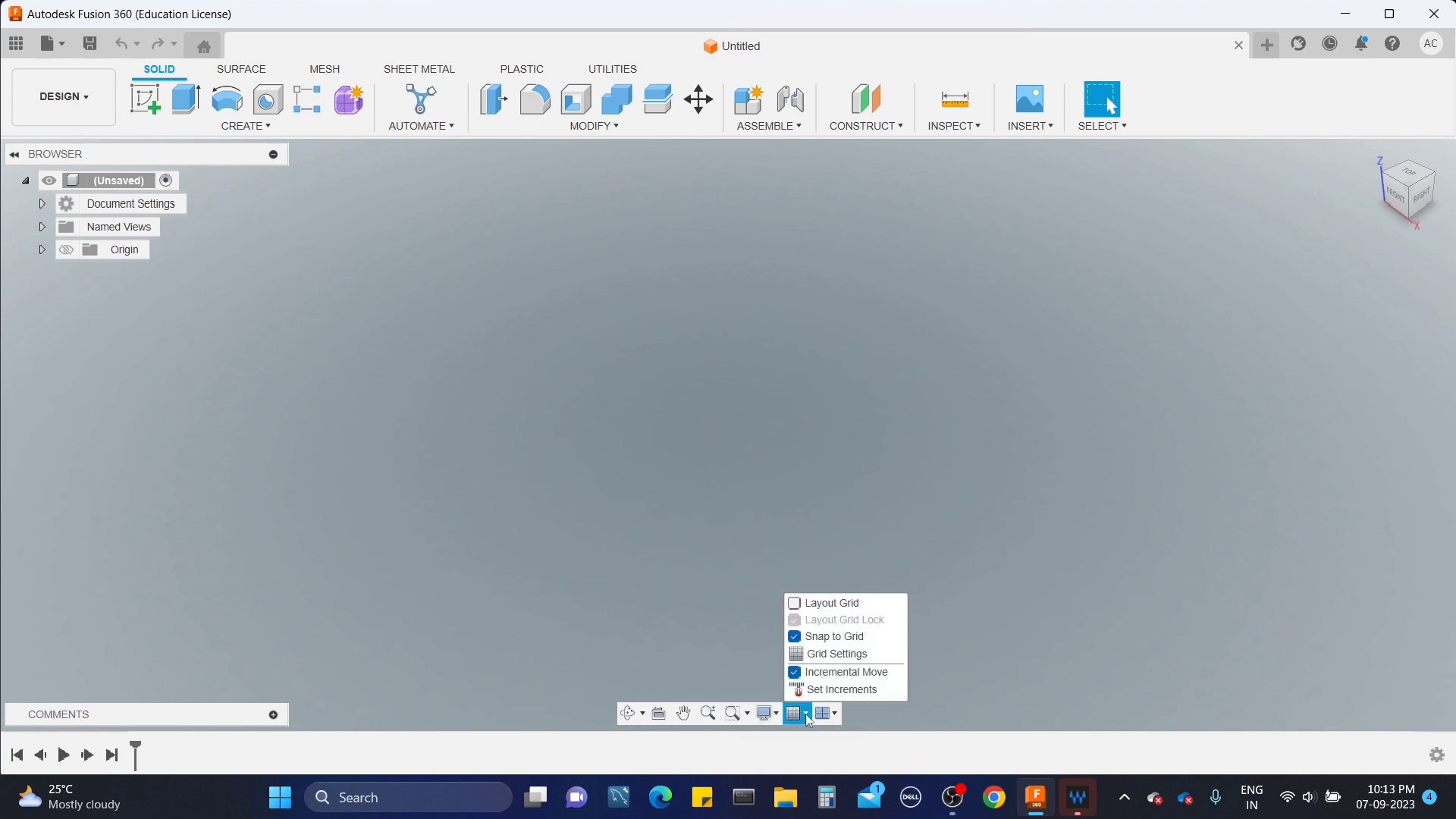
left_click(795, 604)
left_click(795, 604)
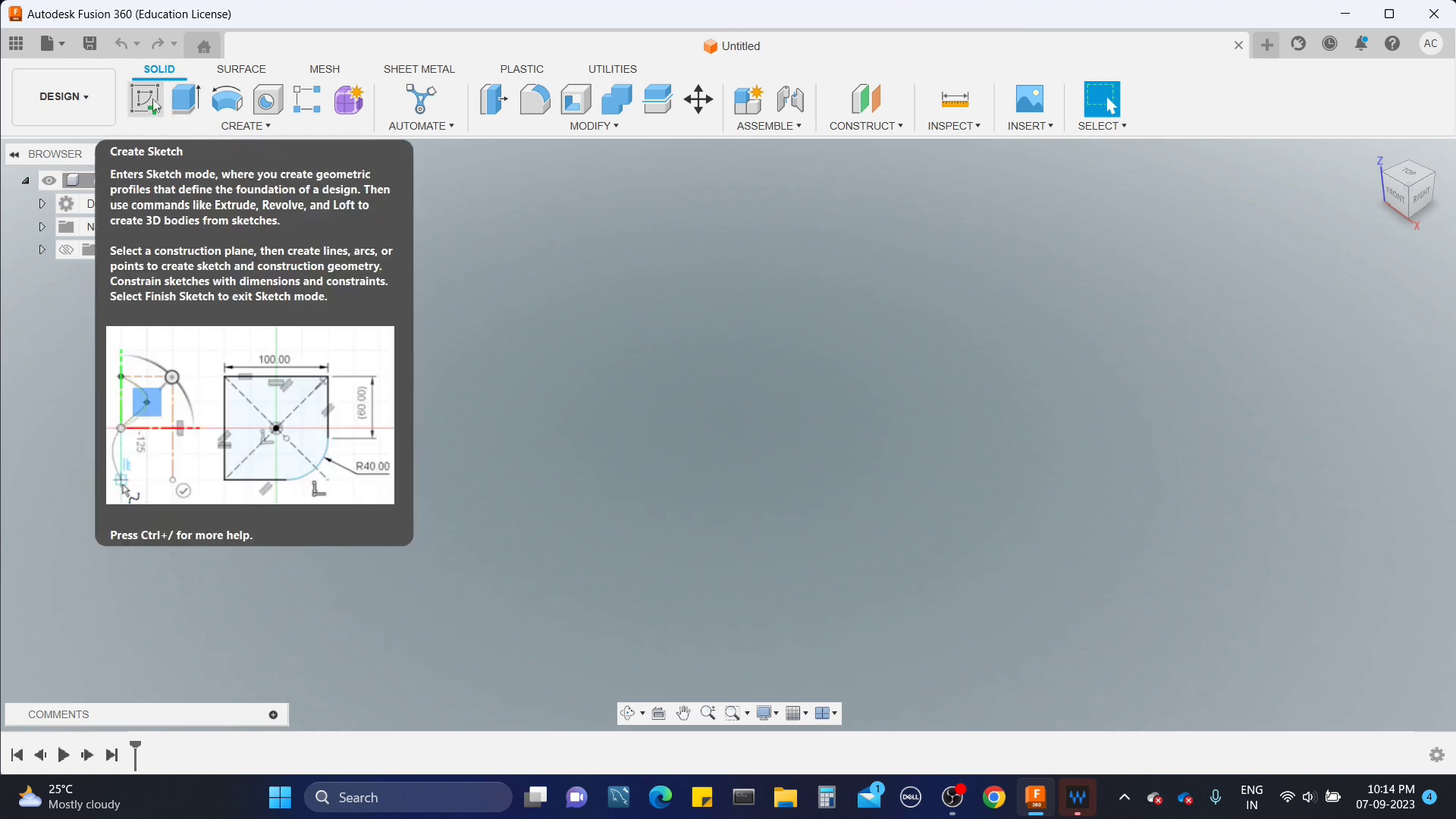
left_click(800, 712)
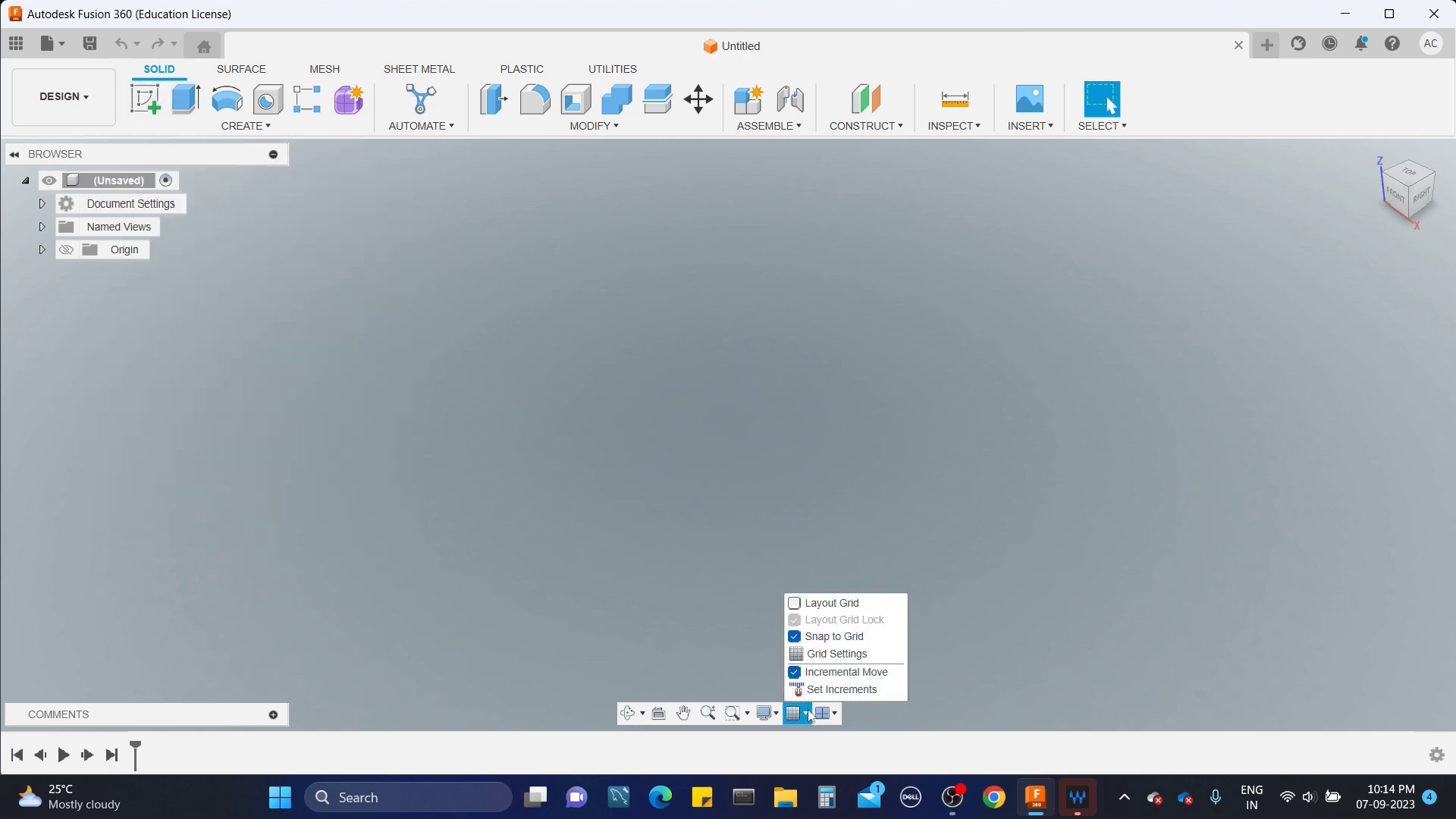
left_click(801, 604)
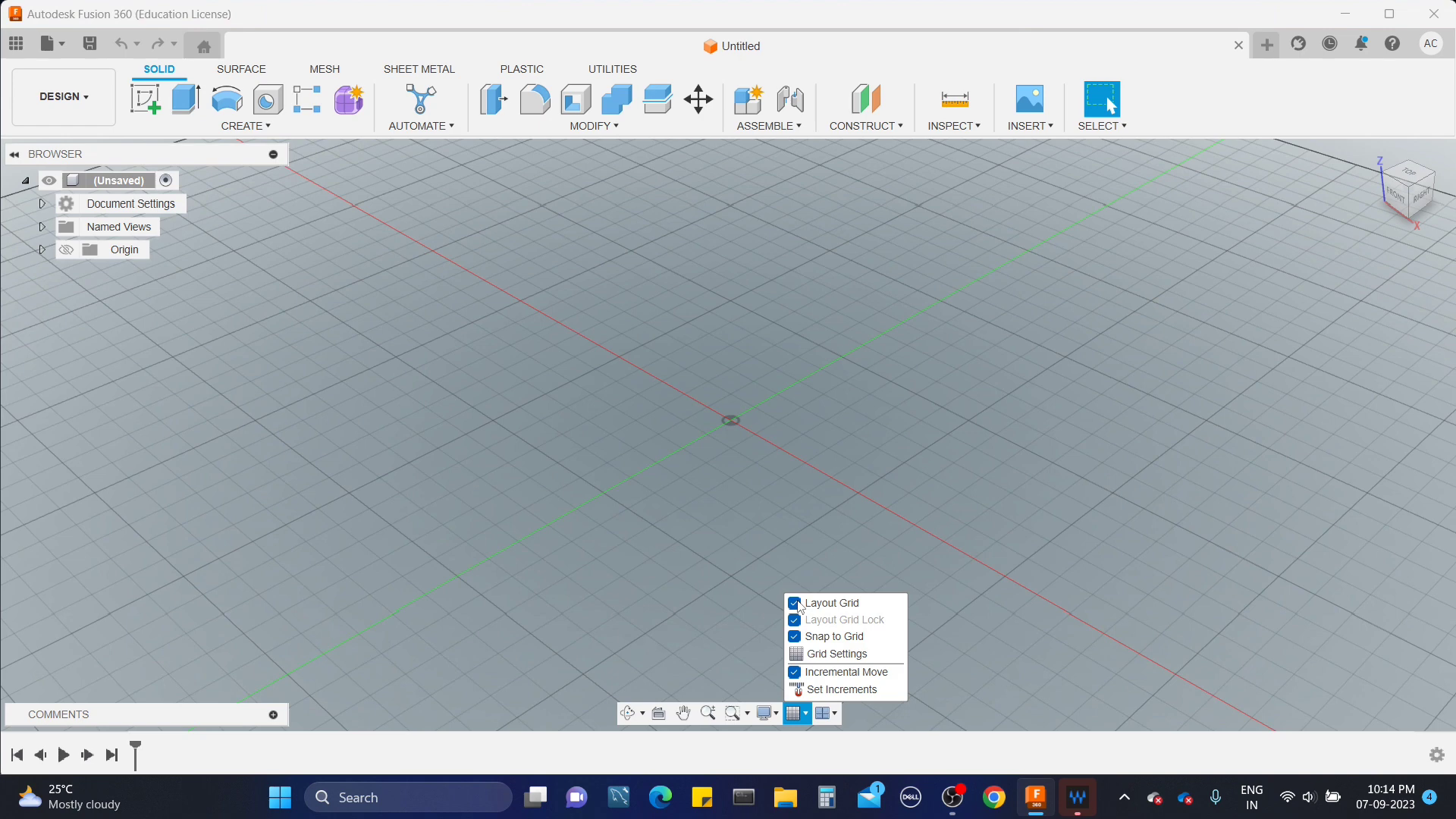
left_click(1060, 392)
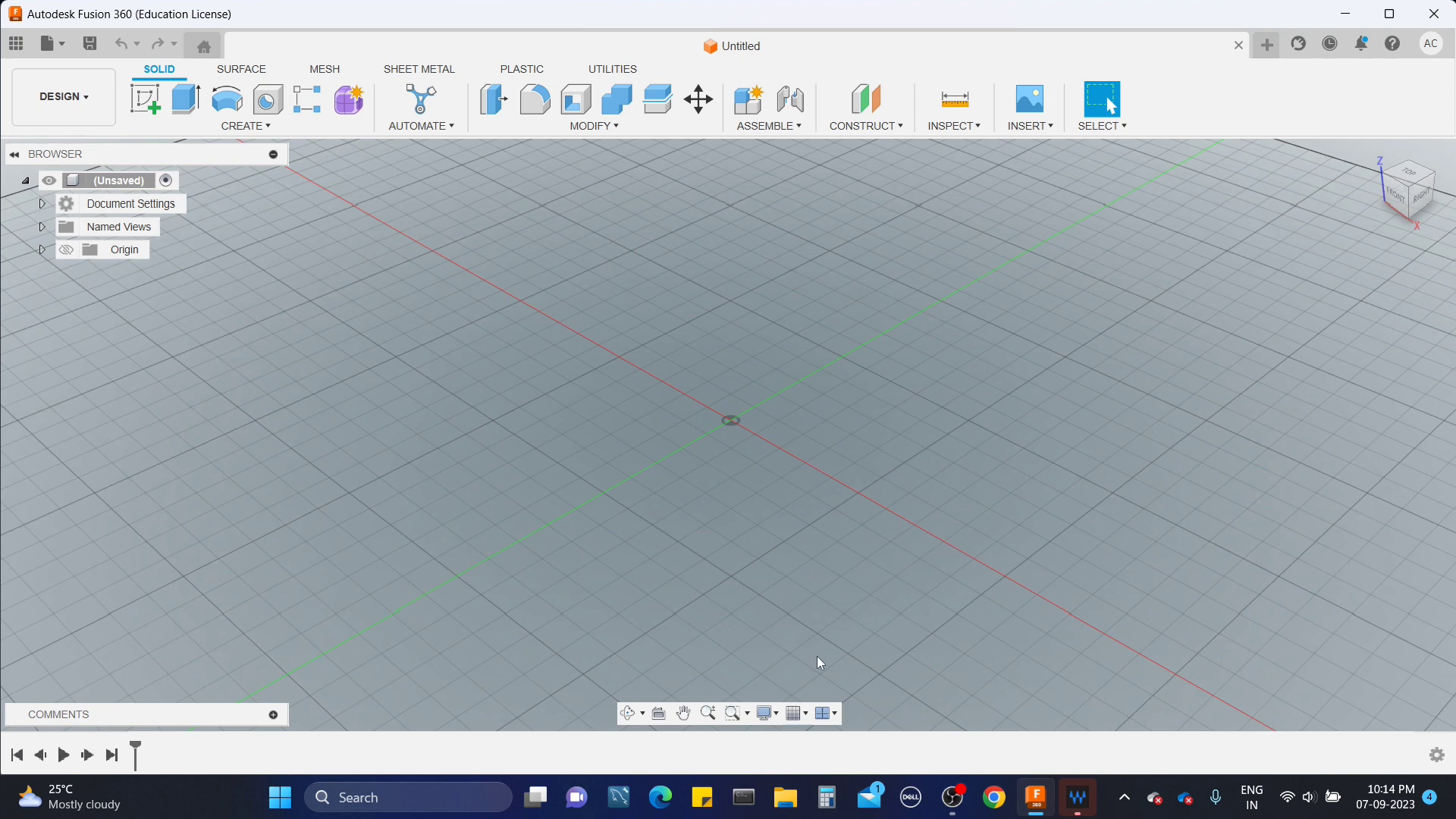
Step: Set the canvas environment to Photo Booth
left_click(771, 712)
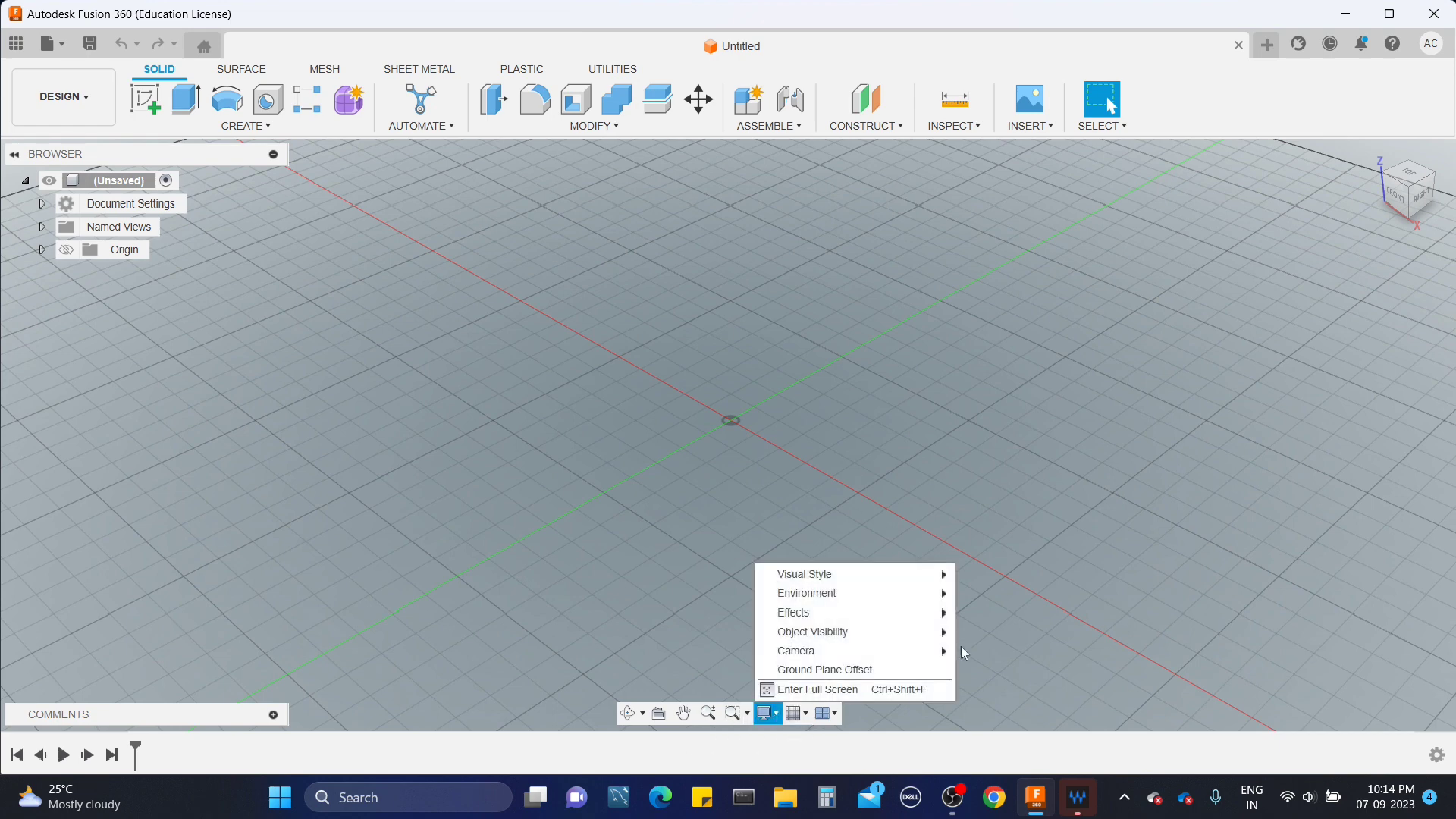
mouse_move(944, 595)
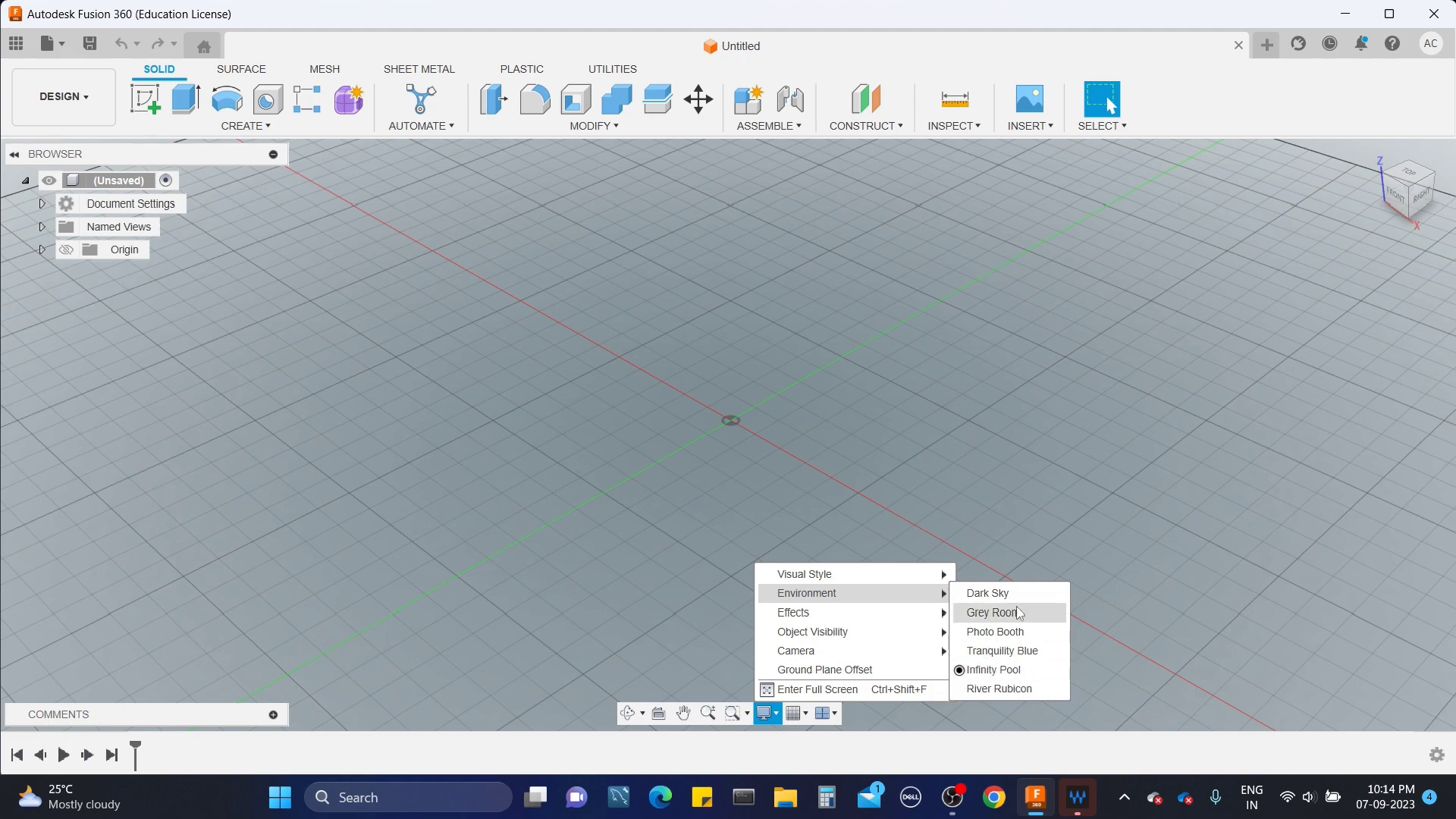
left_click(995, 631)
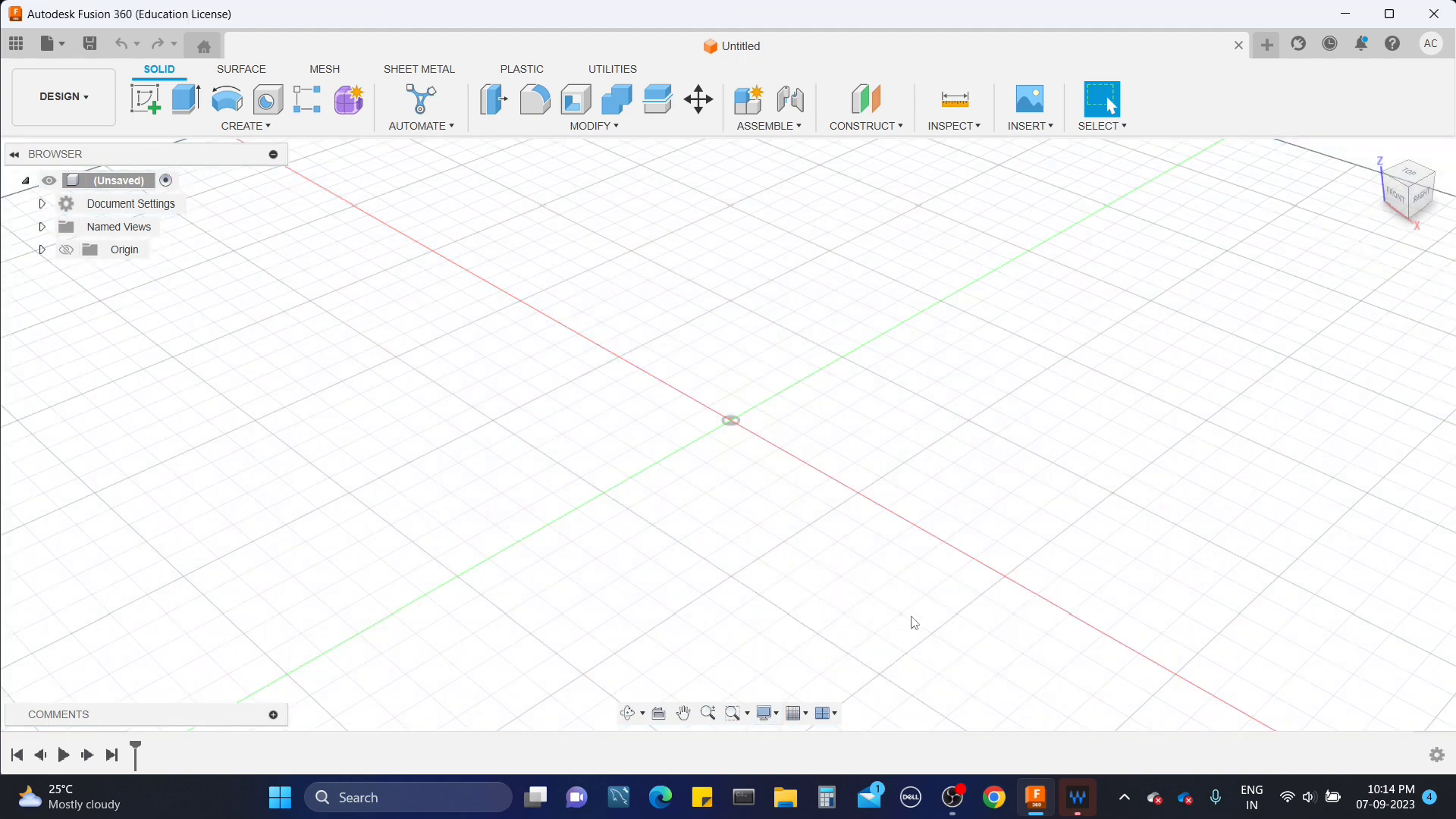
middle_click_drag(912, 618, 897, 588, "shift")
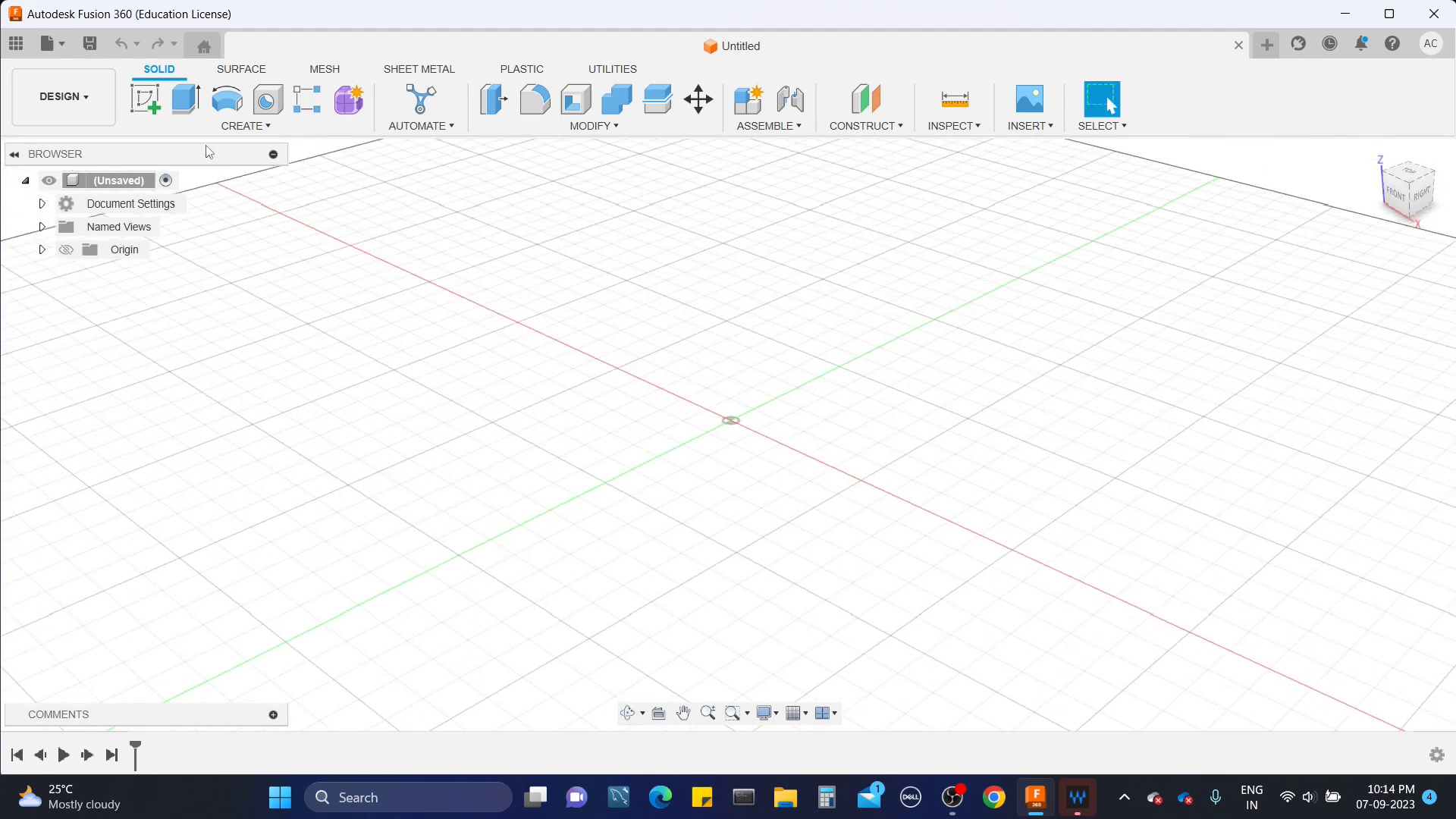
Step: Create a sketch on the front XZ plane and draw a vertical line above the horizontal axis, well left of the origin
left_click(146, 100)
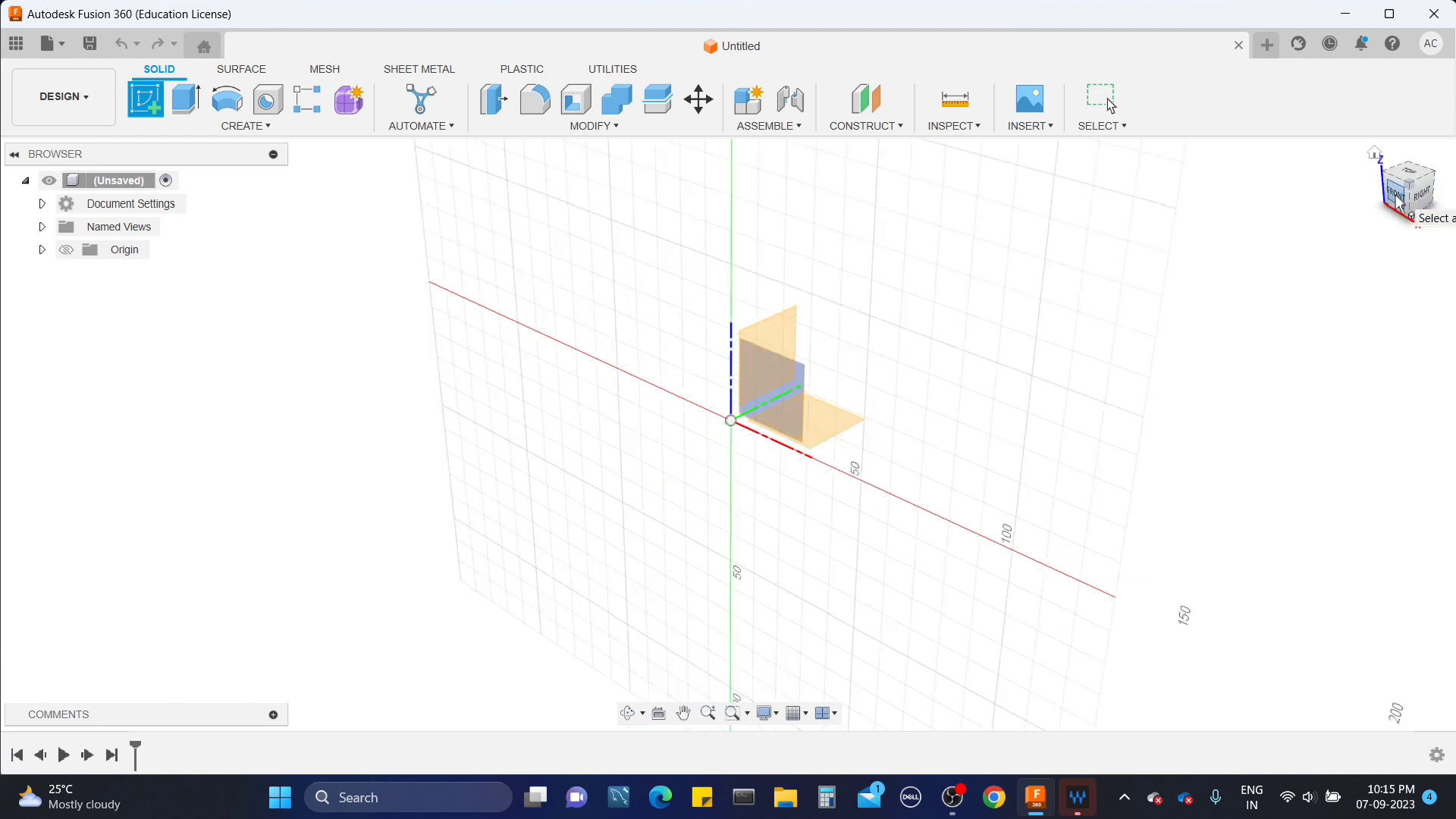
left_click(780, 422)
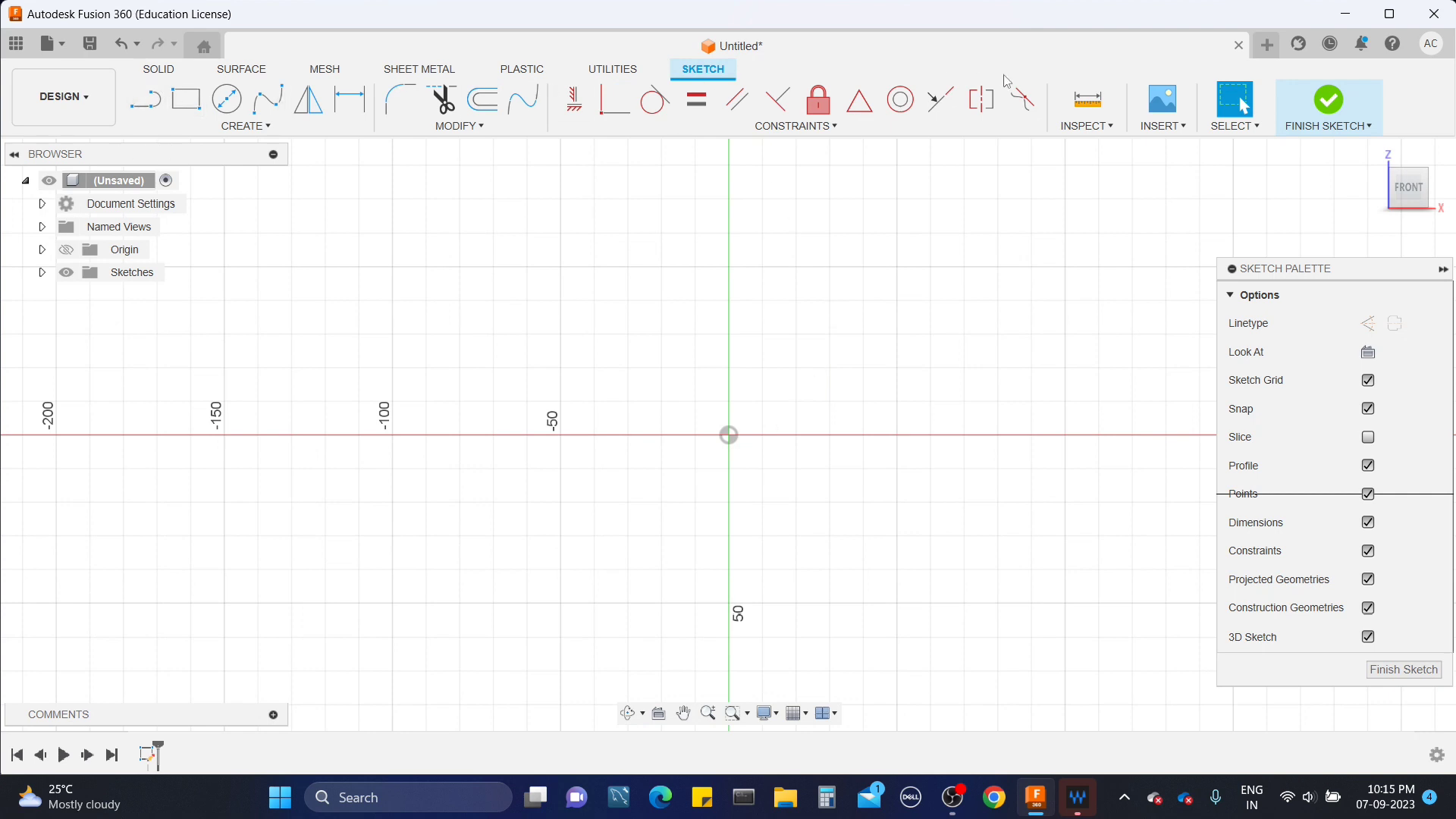
left_click(142, 120)
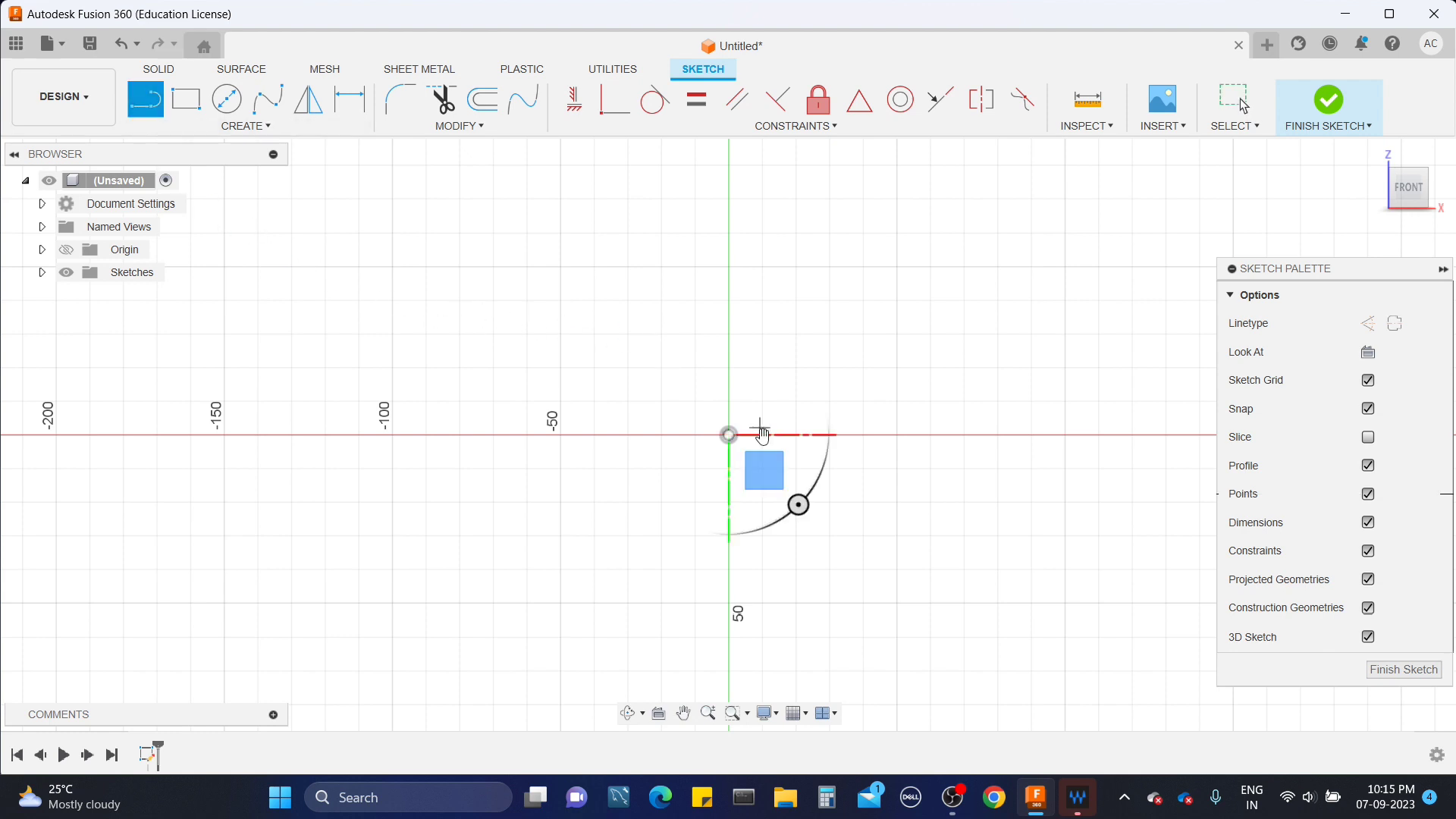
left_click(433, 225)
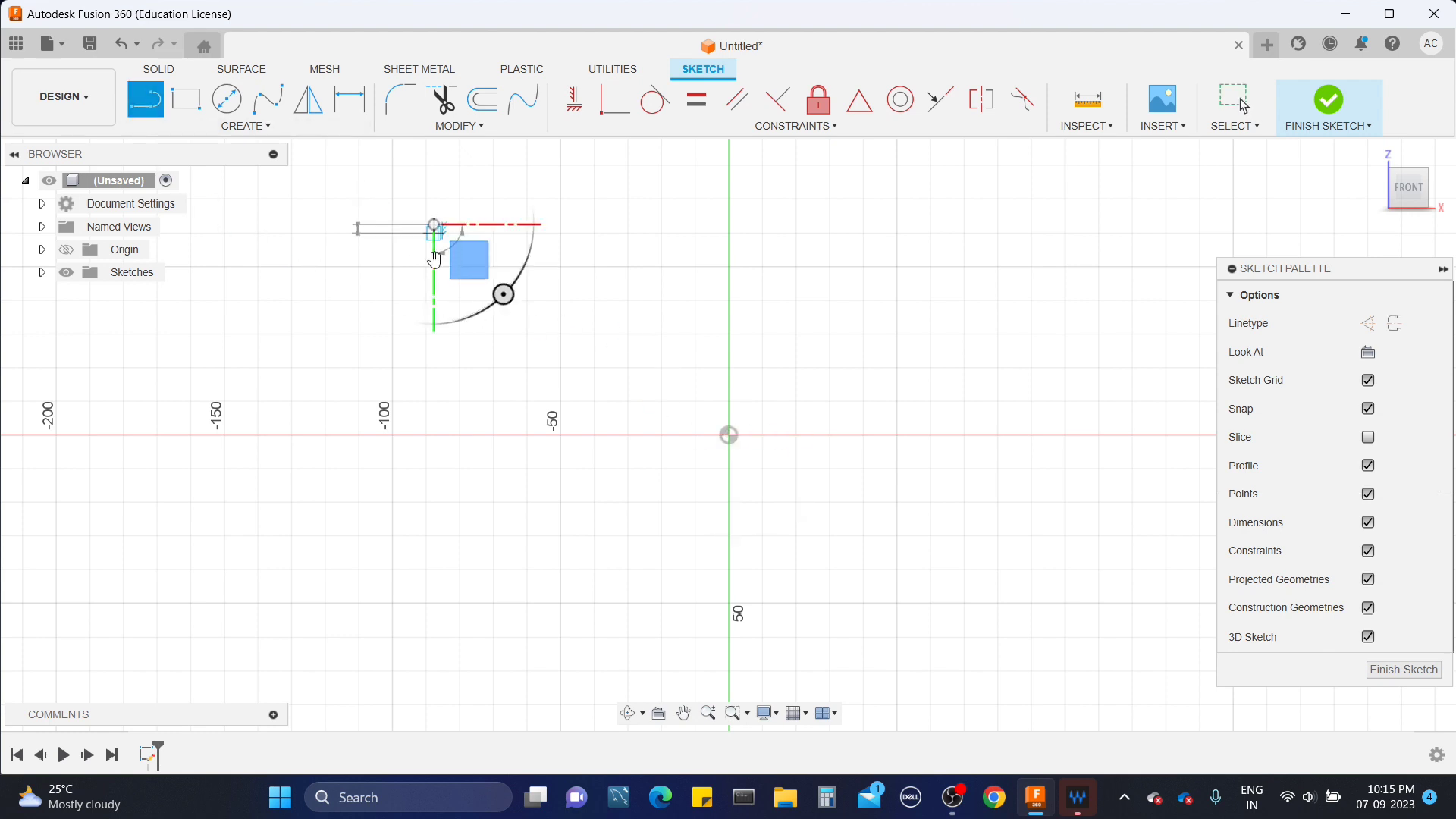
left_click(433, 368)
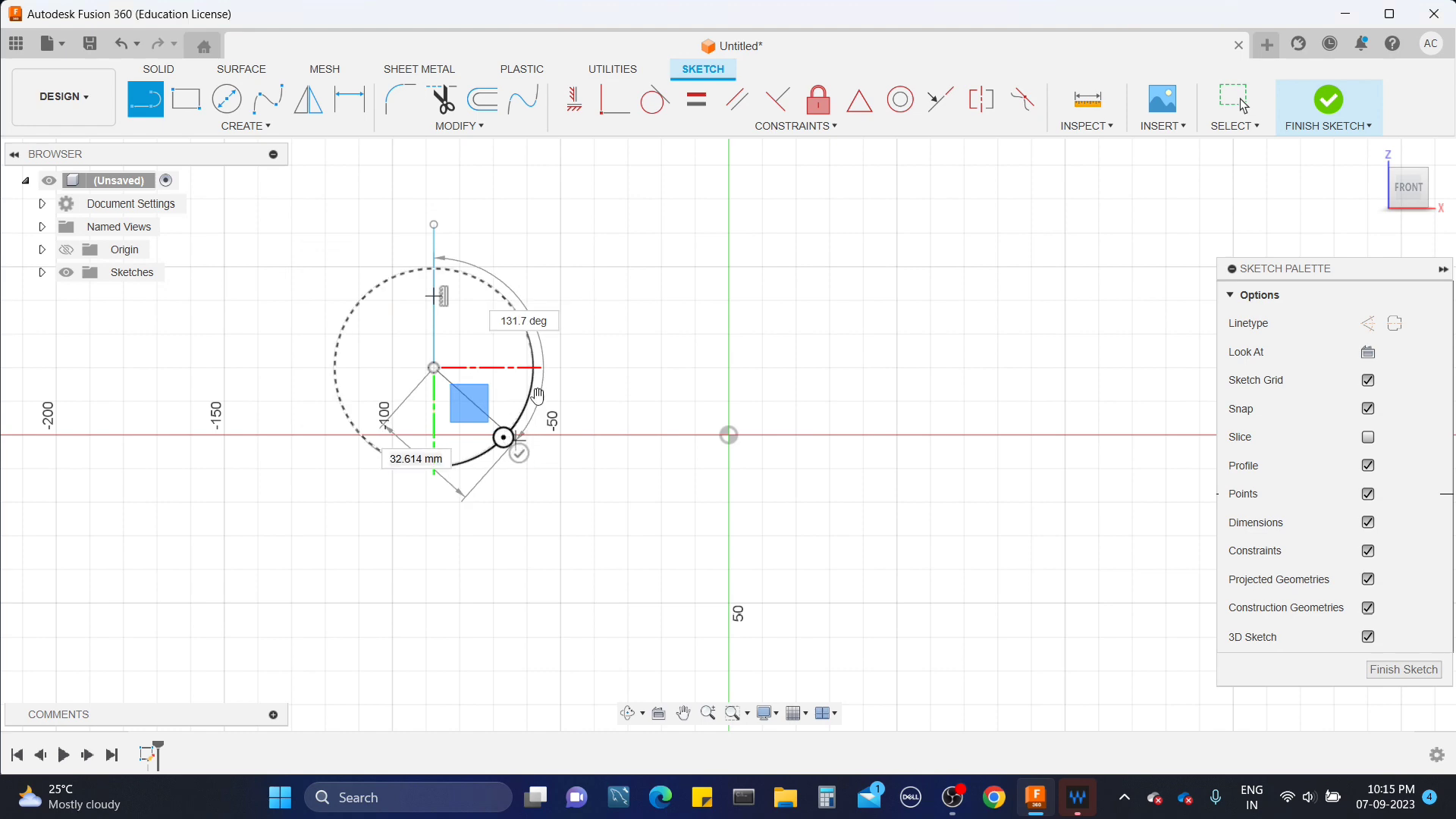
Step: Continue the line into an open outline with a horizontal base, a second vertical side on its left and a sloped top segment
mouse_move(506, 439)
left_mouse_down()
mouse_move(521, 421)
mouse_move(478, 473)
mouse_move(436, 476)
mouse_move(523, 468)
mouse_move(578, 367)
mouse_move(589, 289)
mouse_move(579, 380)
mouse_move(472, 468)
mouse_move(371, 442)
left_mouse_up()
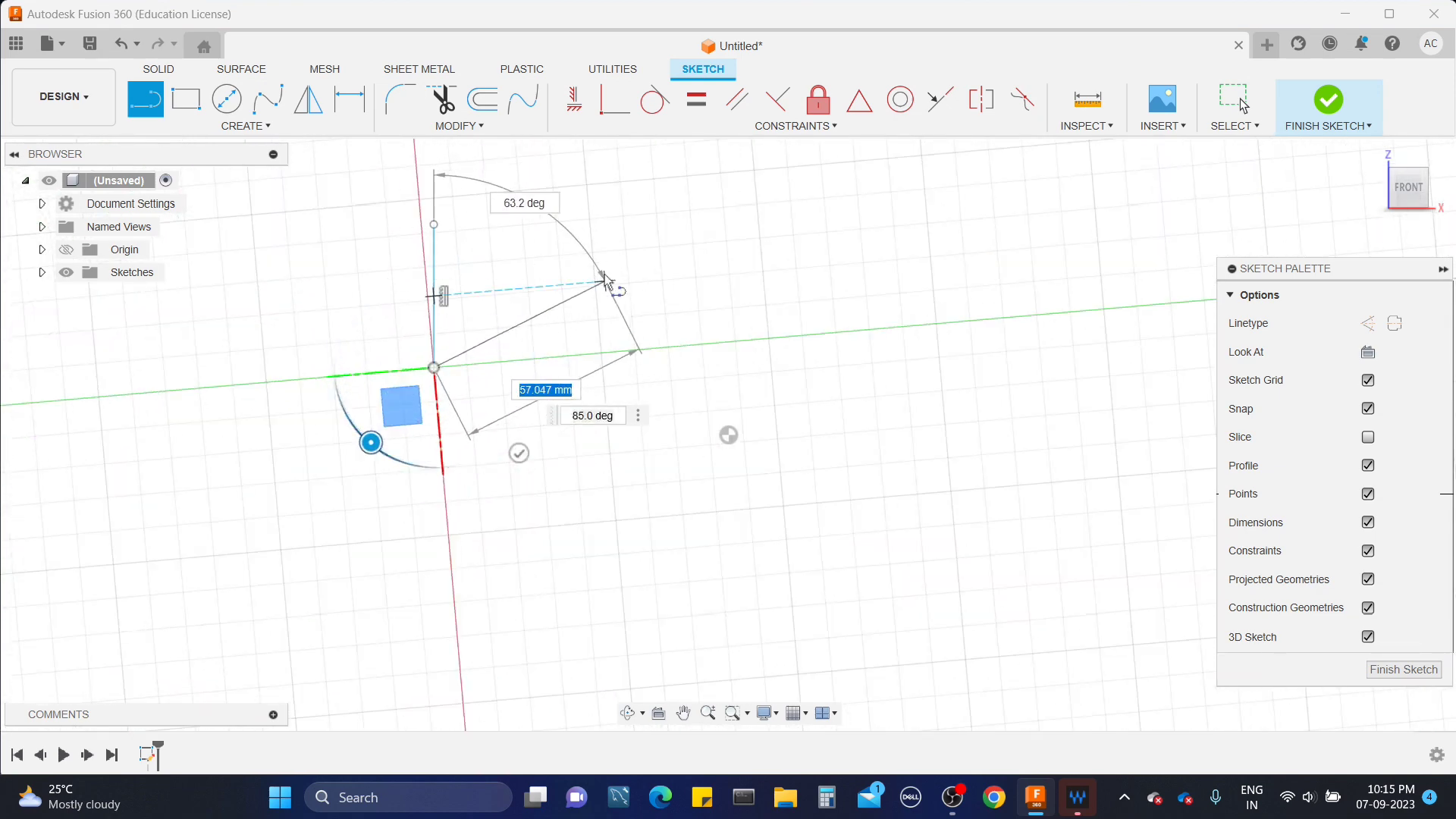
key("ctrl+z")
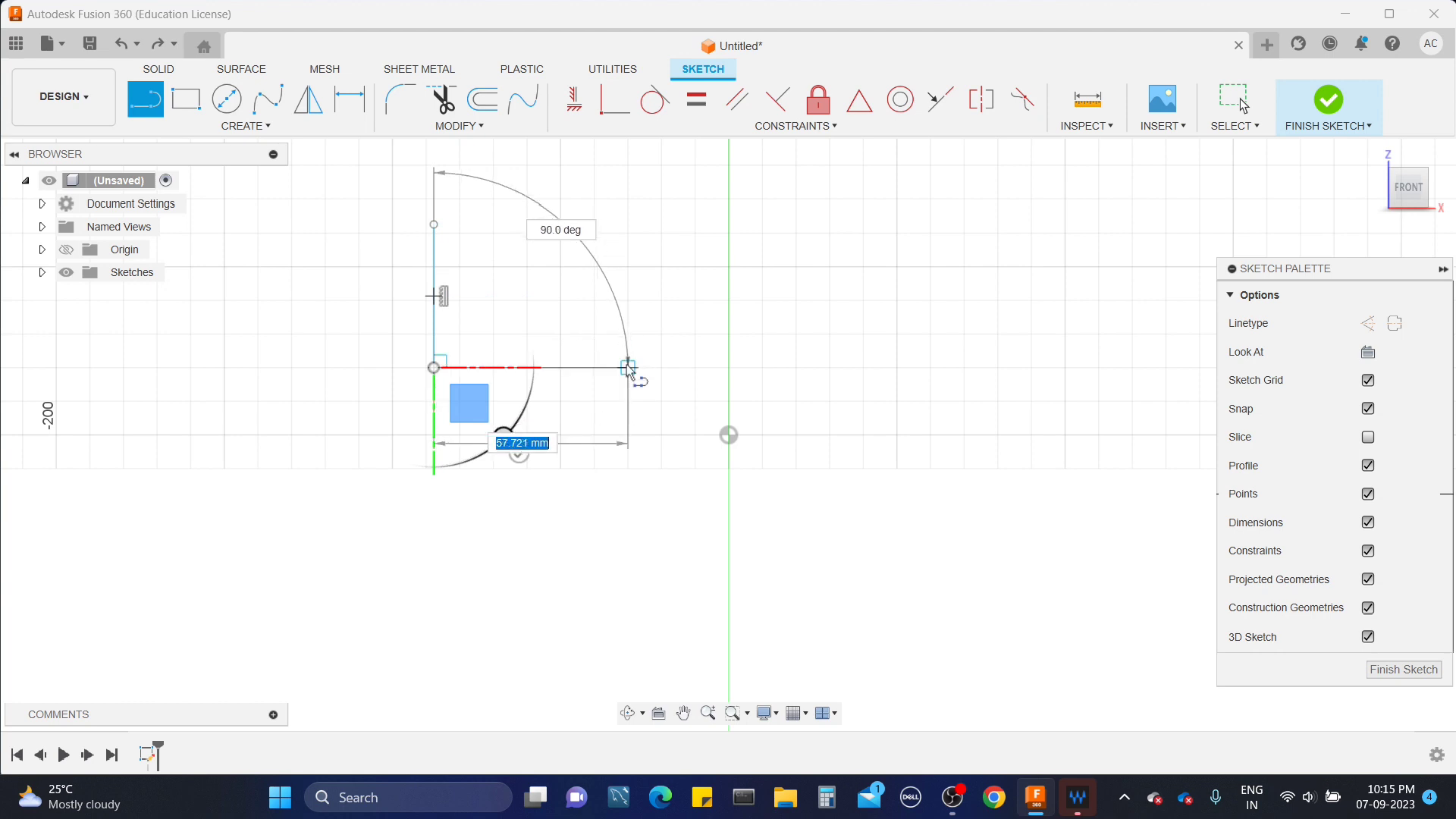
left_click(353, 372)
left_click(358, 240)
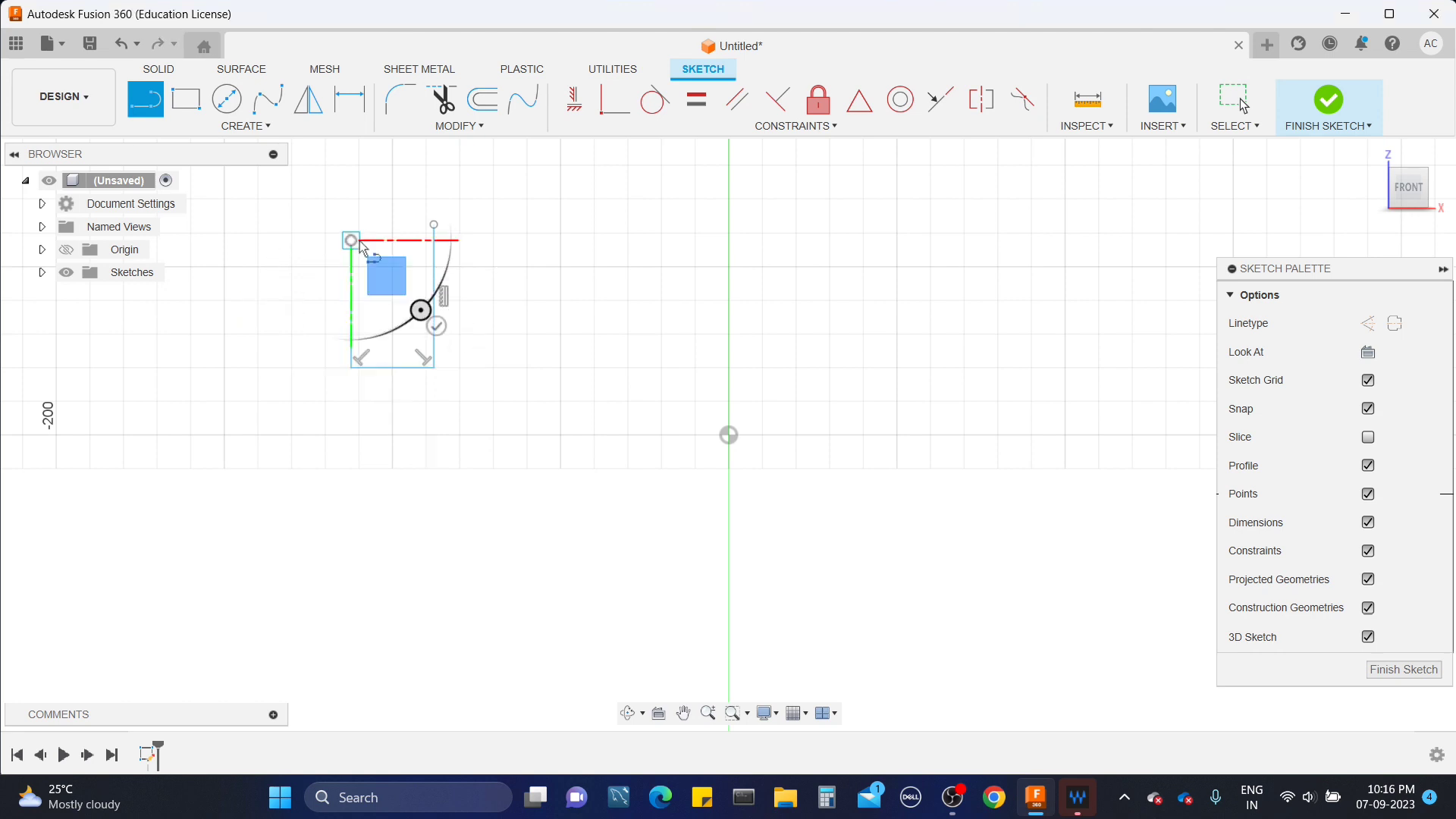
left_click(460, 199)
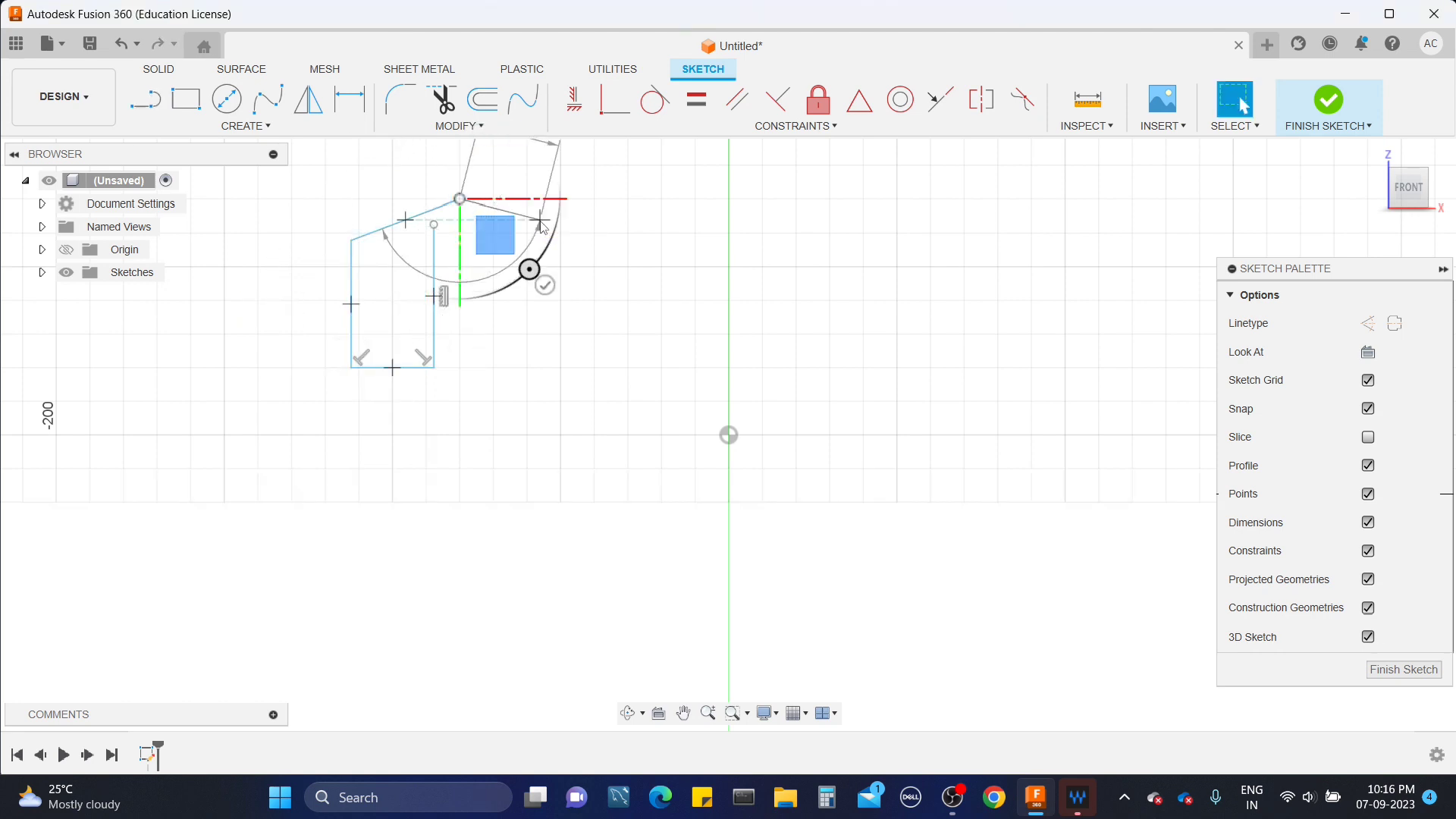
key("Escape")
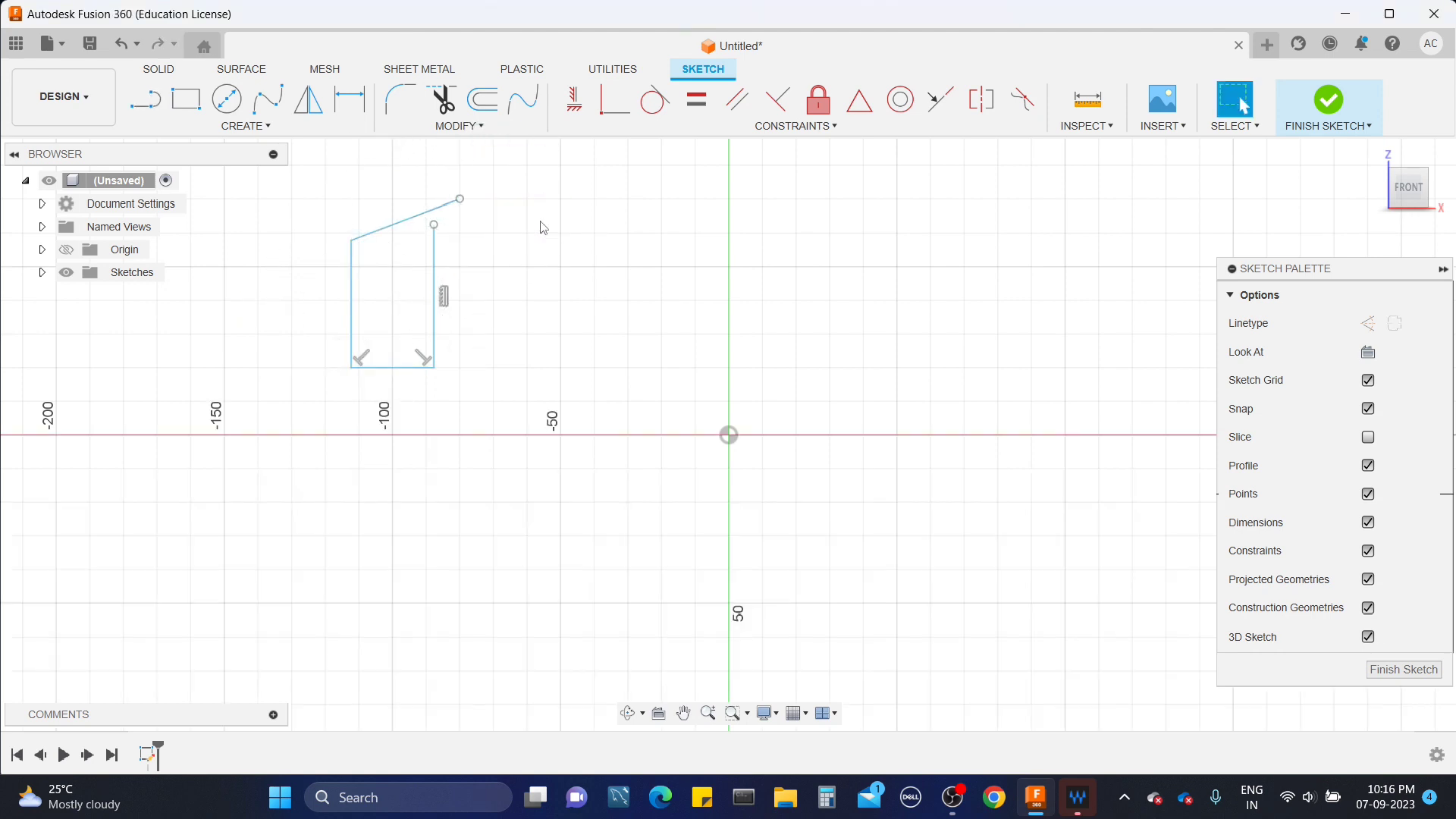
Step: Draw a two-point rectangle right of the open outline, above the horizontal axis and spanning the vertical axis
left_click(189, 100)
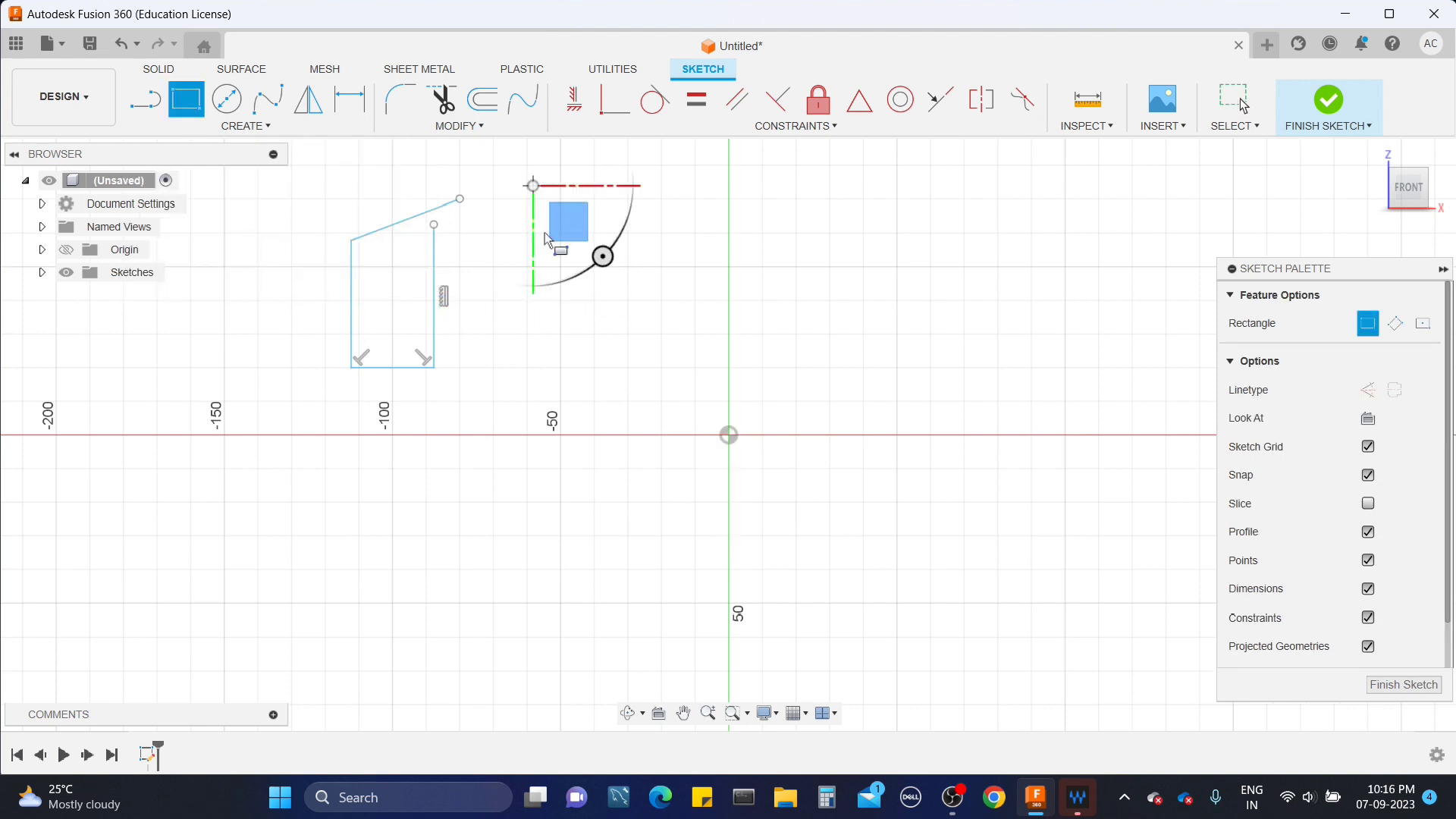
left_click(533, 185)
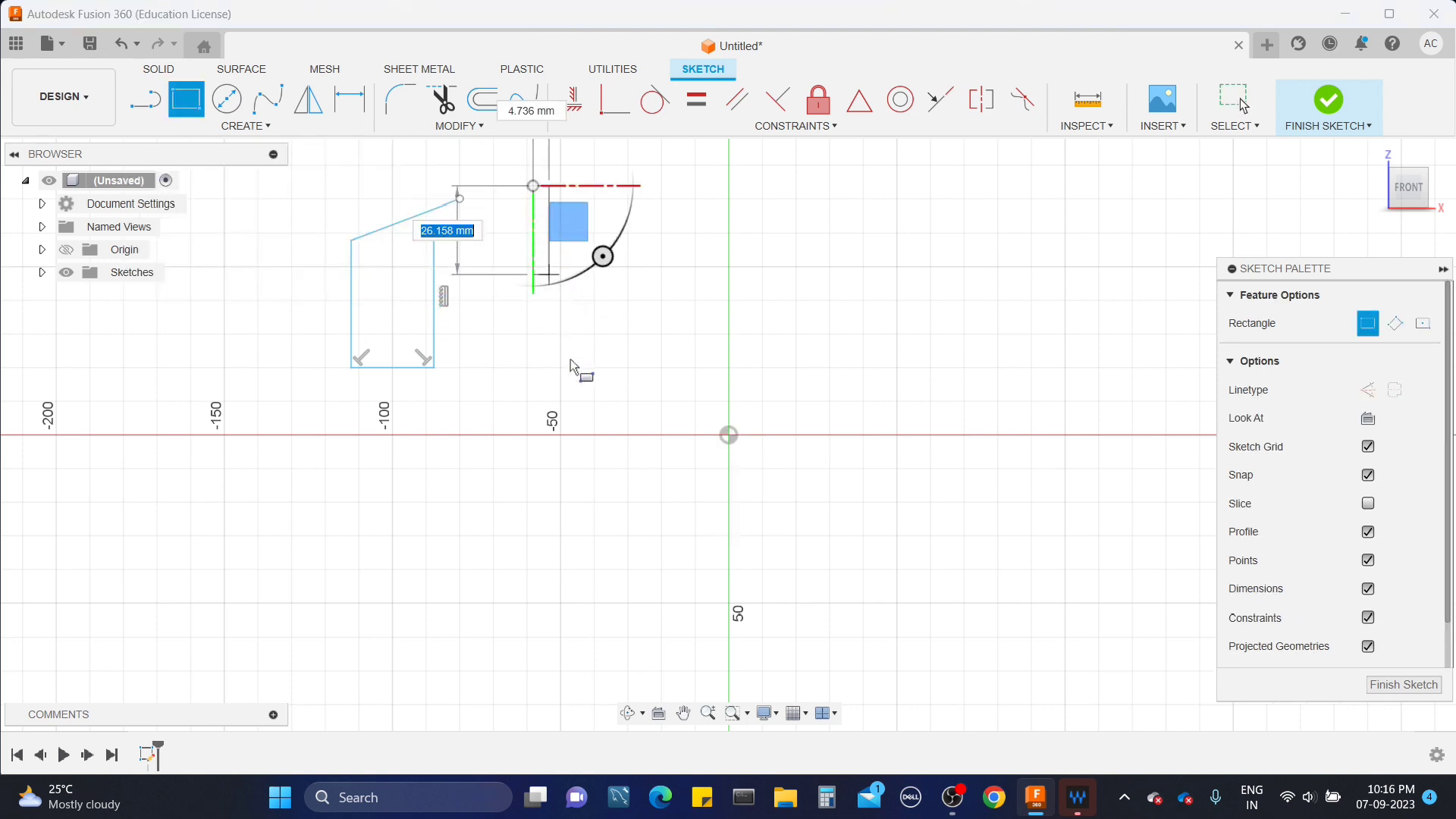
left_click(802, 381)
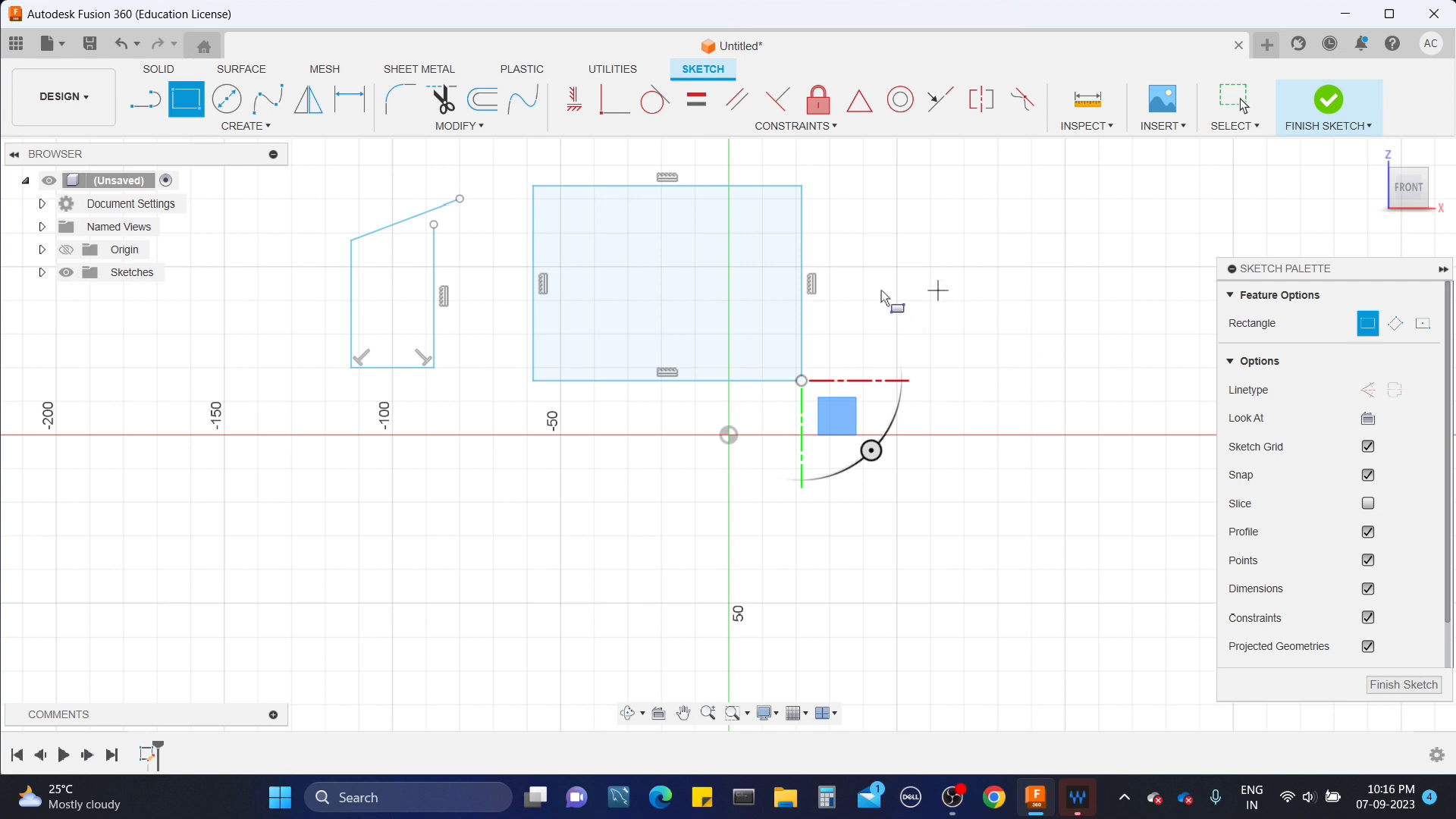
Step: Draw a center diameter circle about 72 mm in diameter, right of the rectangle and above the horizontal axis
left_click(226, 99)
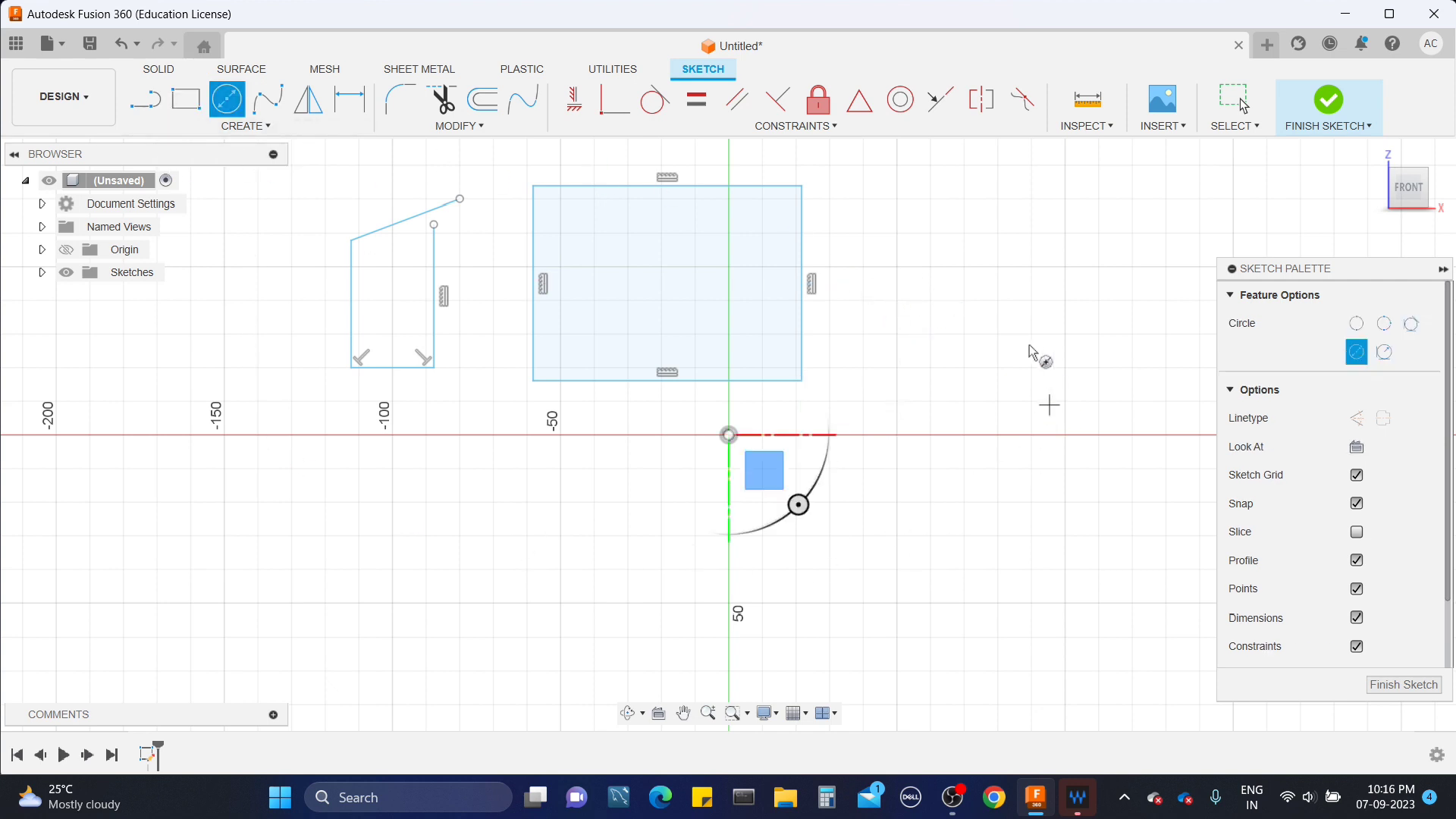
left_click(998, 301)
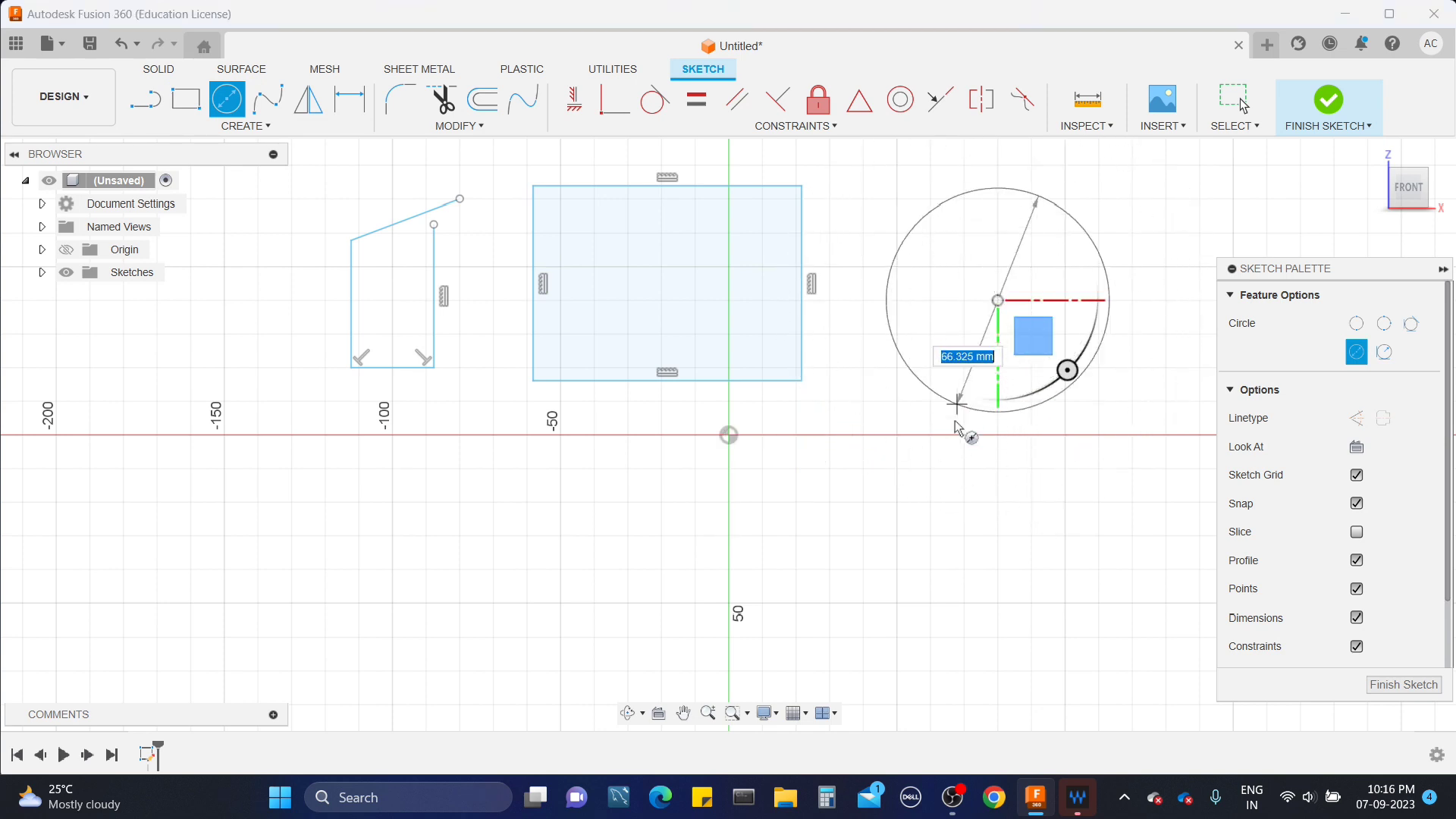
left_click(930, 401)
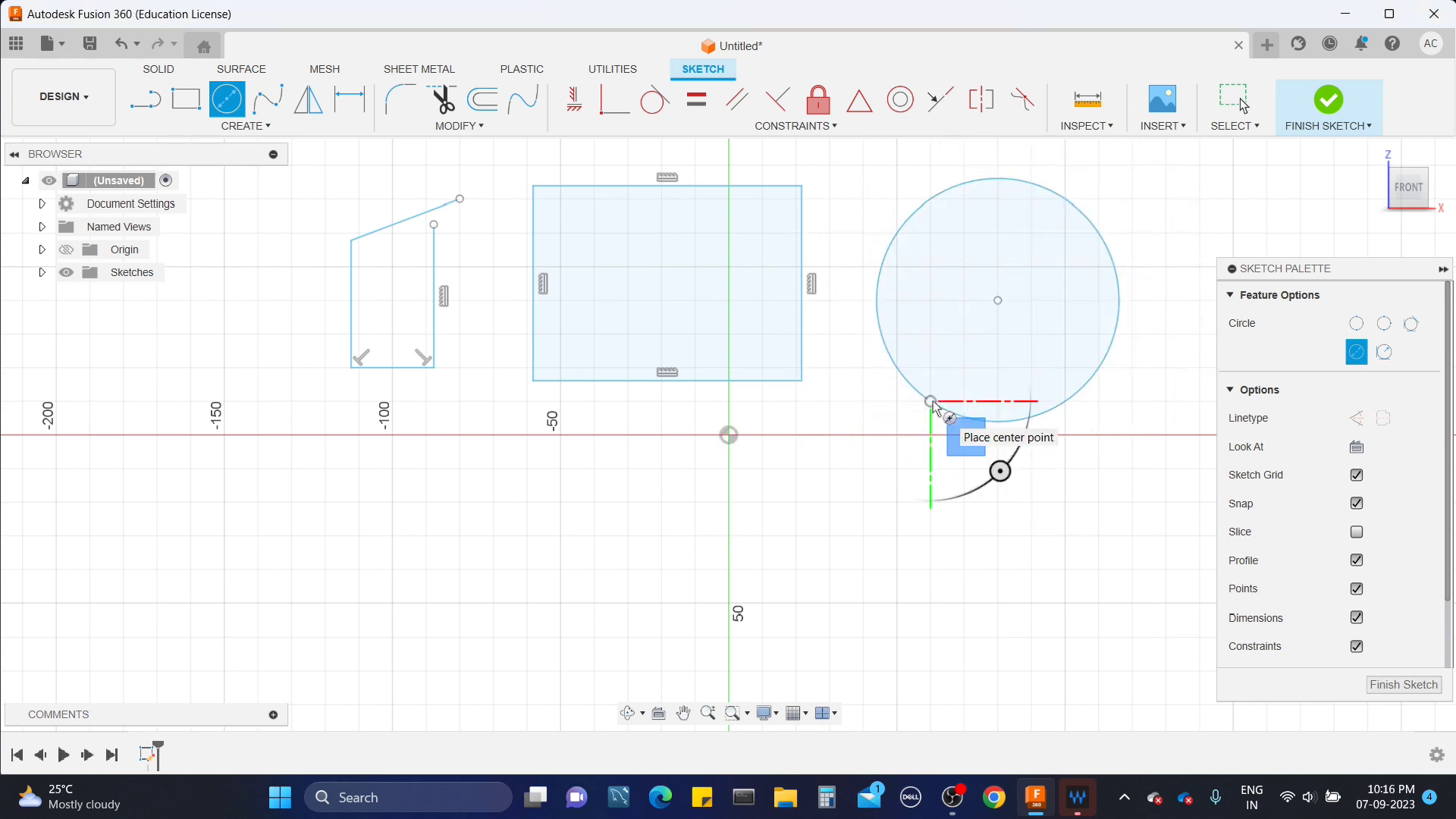
left_click(1132, 471)
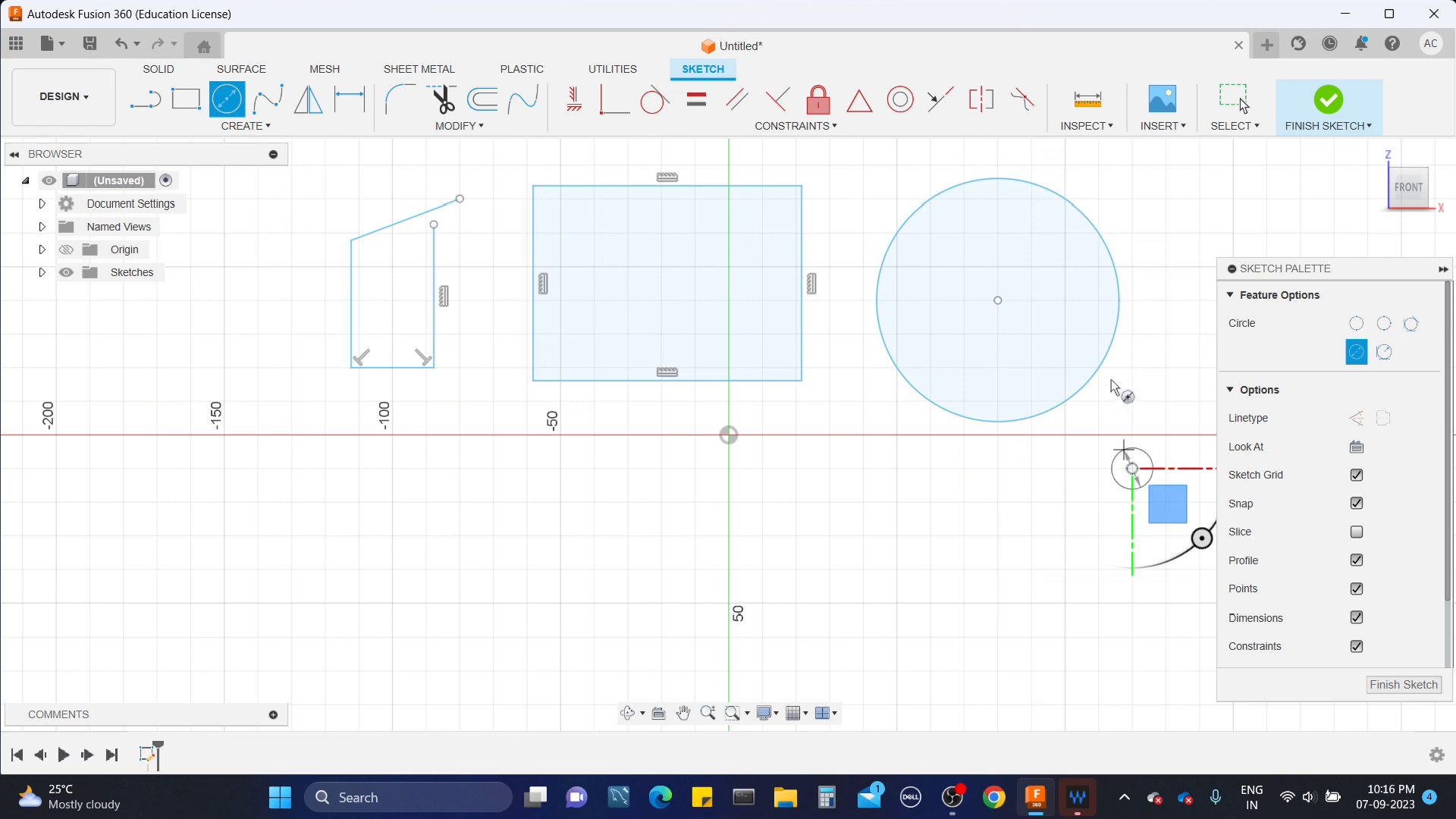
key("Escape")
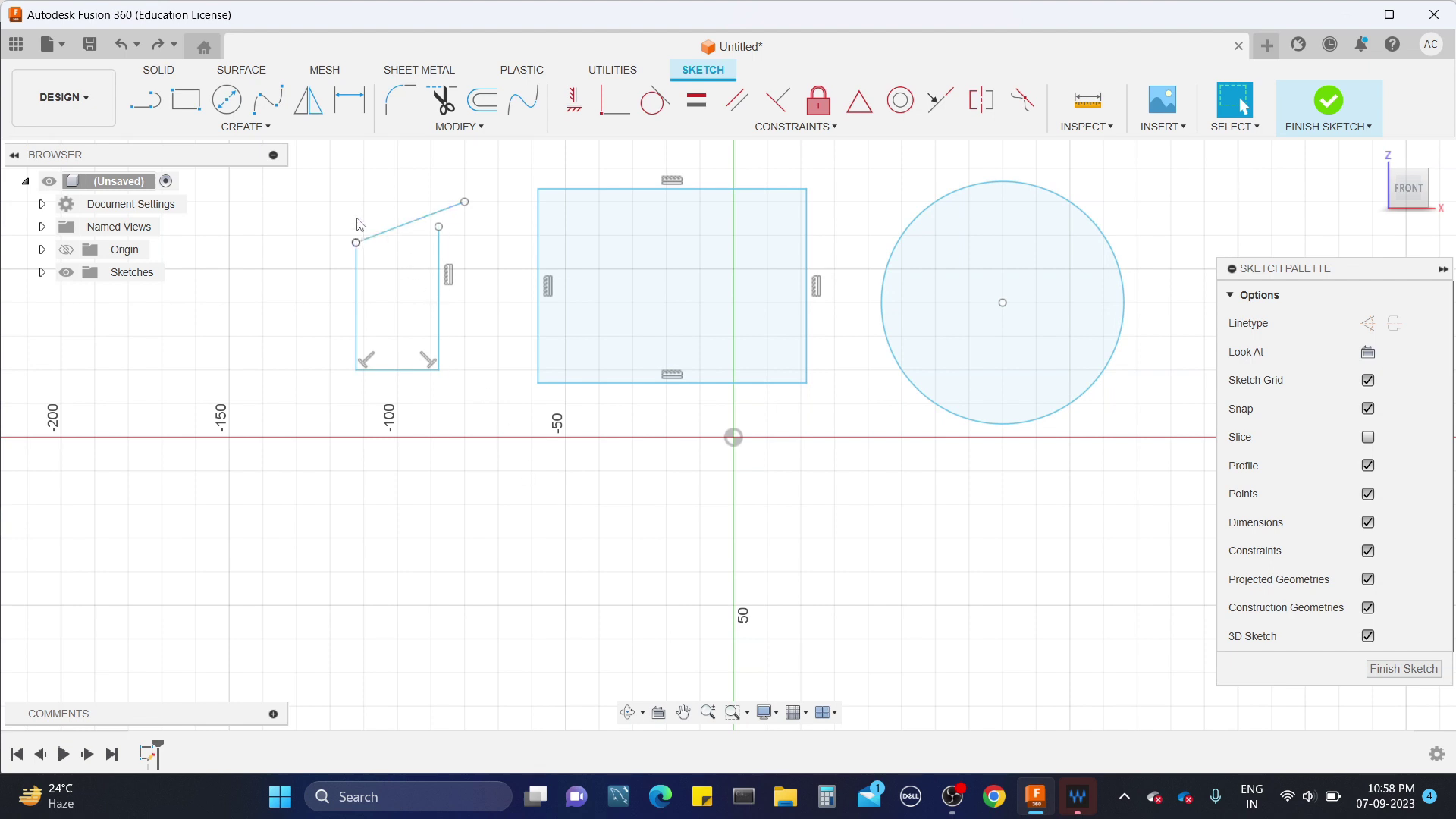
Step: Draw a wavy four-point fit point spline below the horizontal axis, from beneath the open outline to right of the vertical axis
left_click(268, 99)
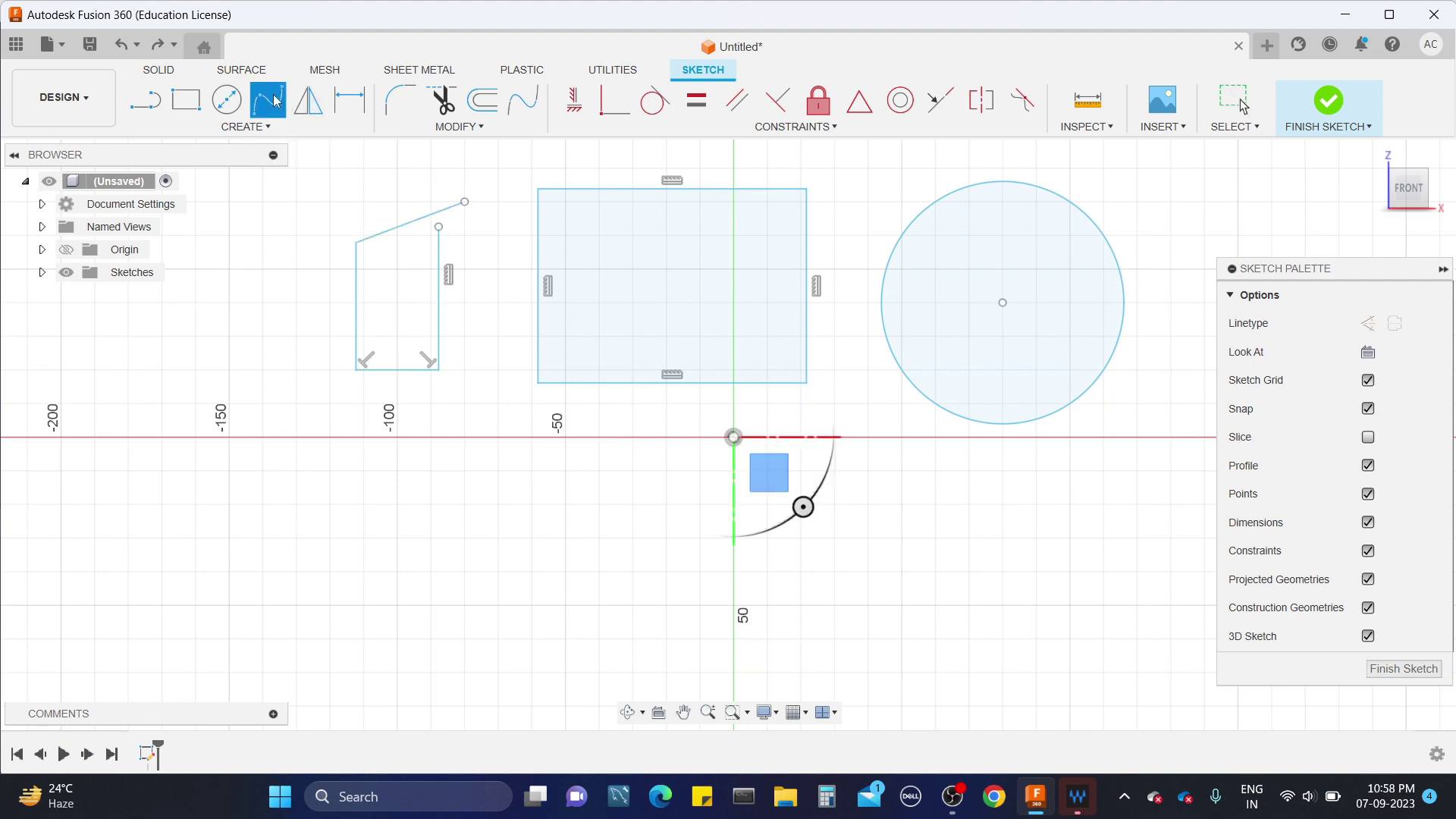
left_click(403, 458)
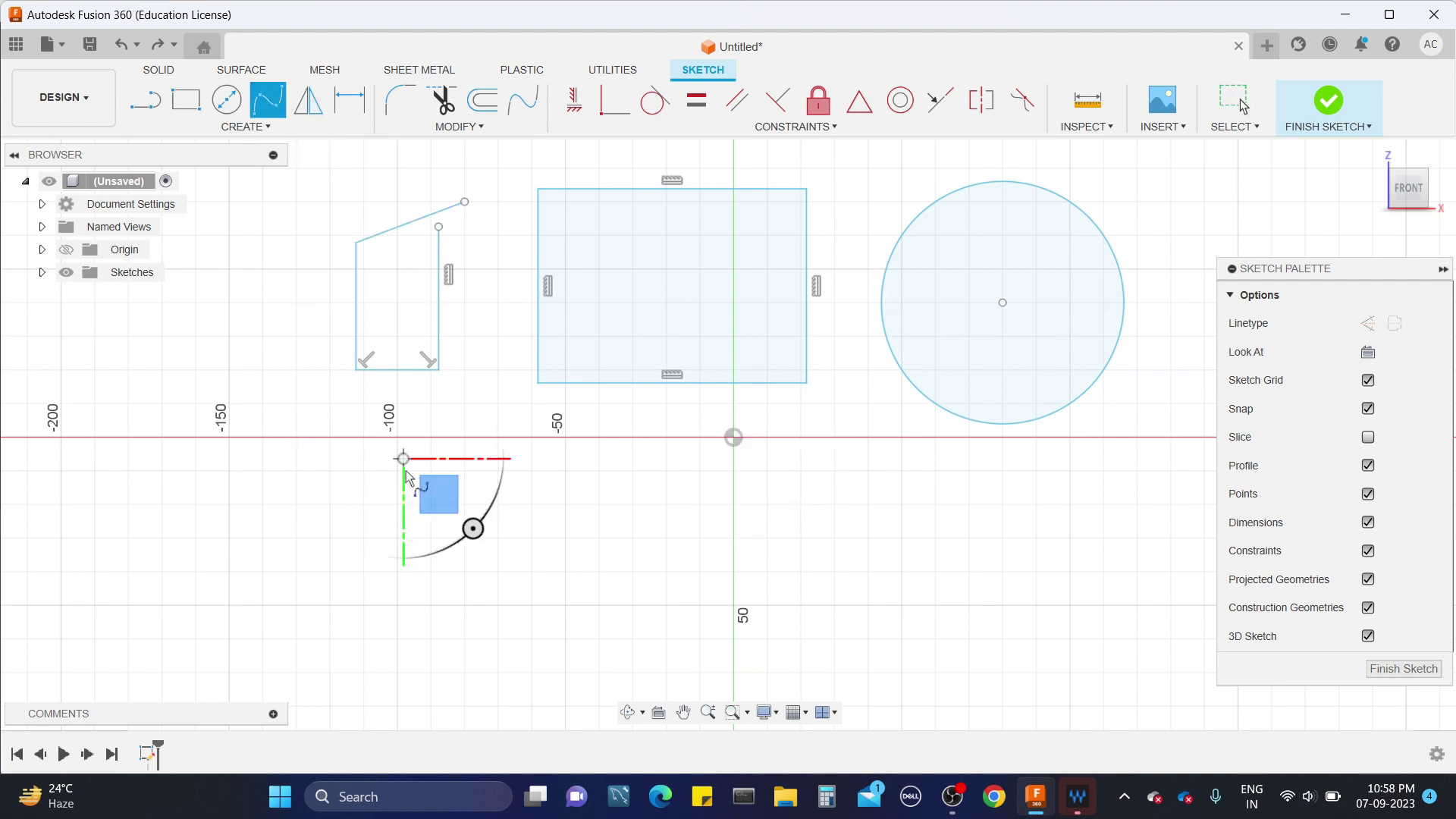
left_click(517, 568)
left_click(620, 496)
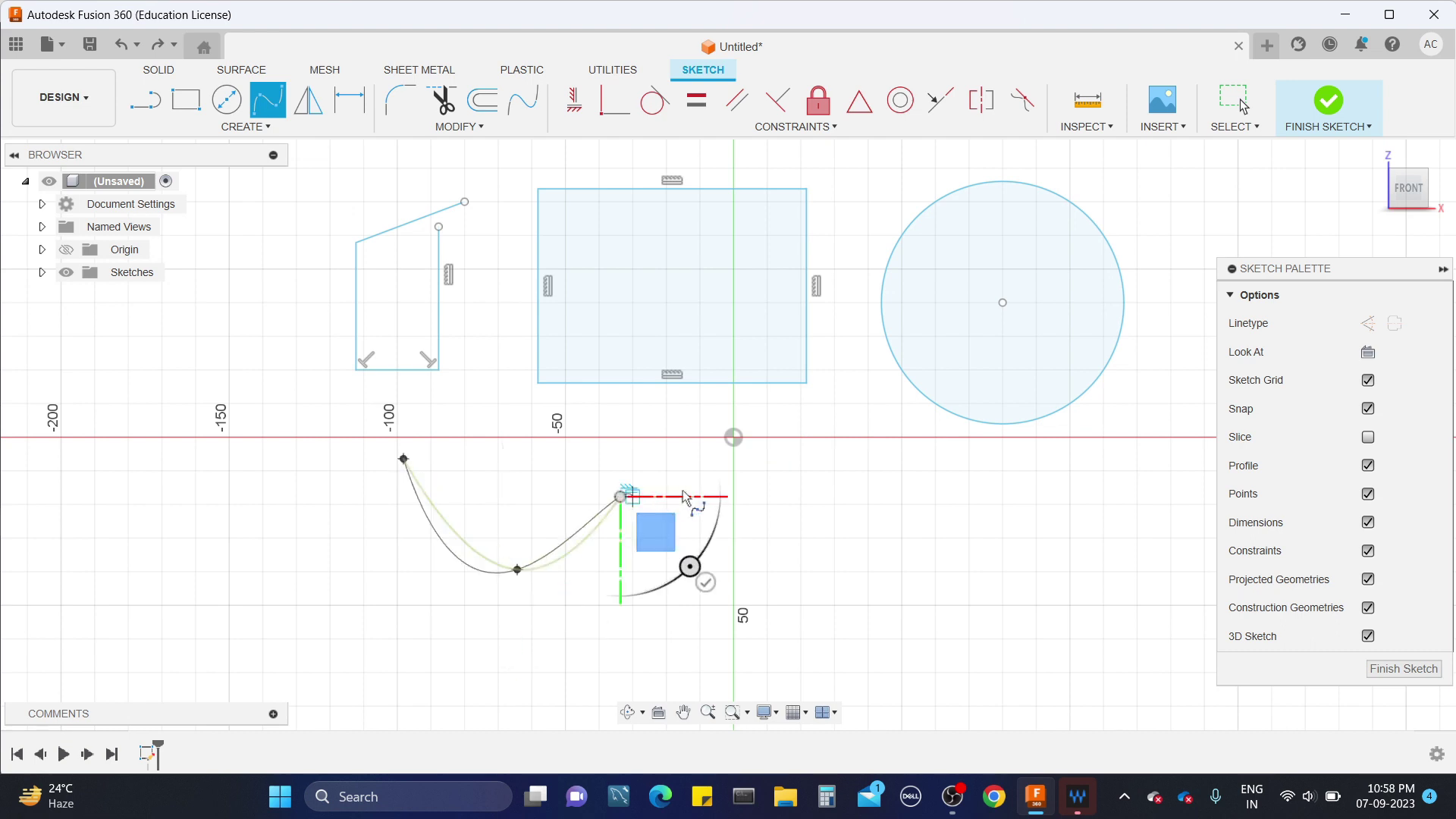
left_click(868, 537)
key("Return")
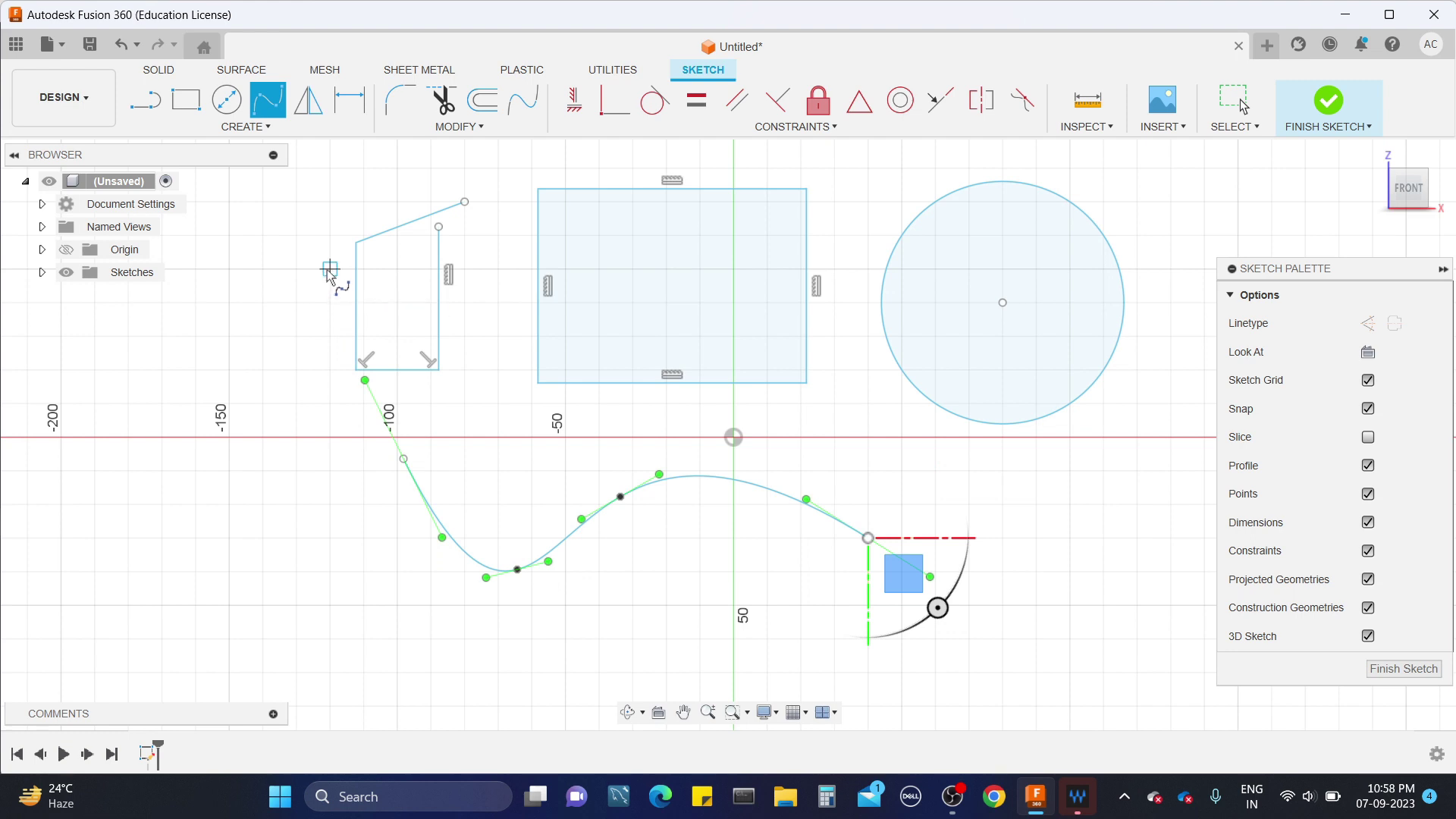
key("Escape")
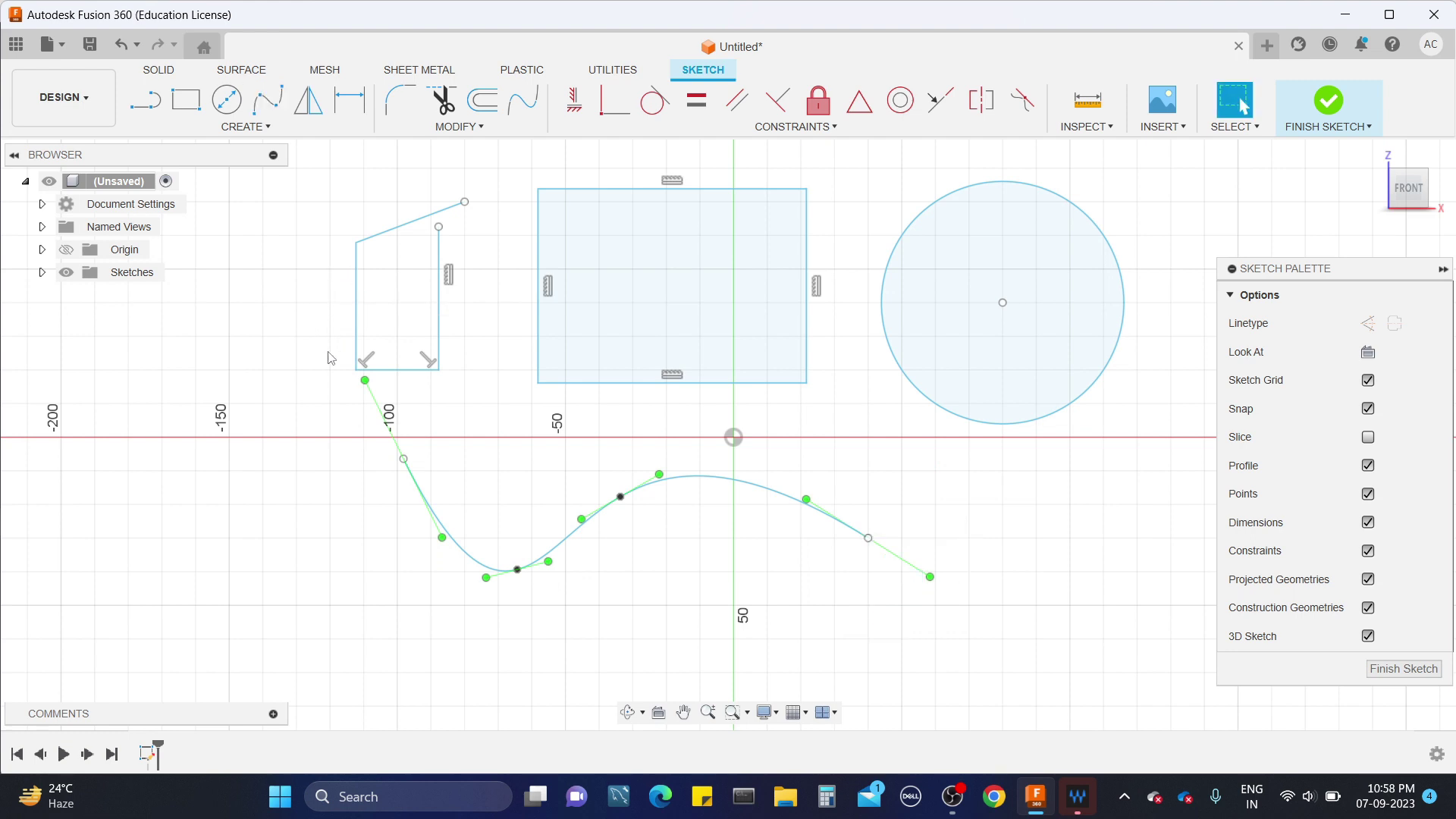
Step: Reshape the spline by shortening the tangent handles at its left and right end points
left_click_drag(365, 381, 363, 412)
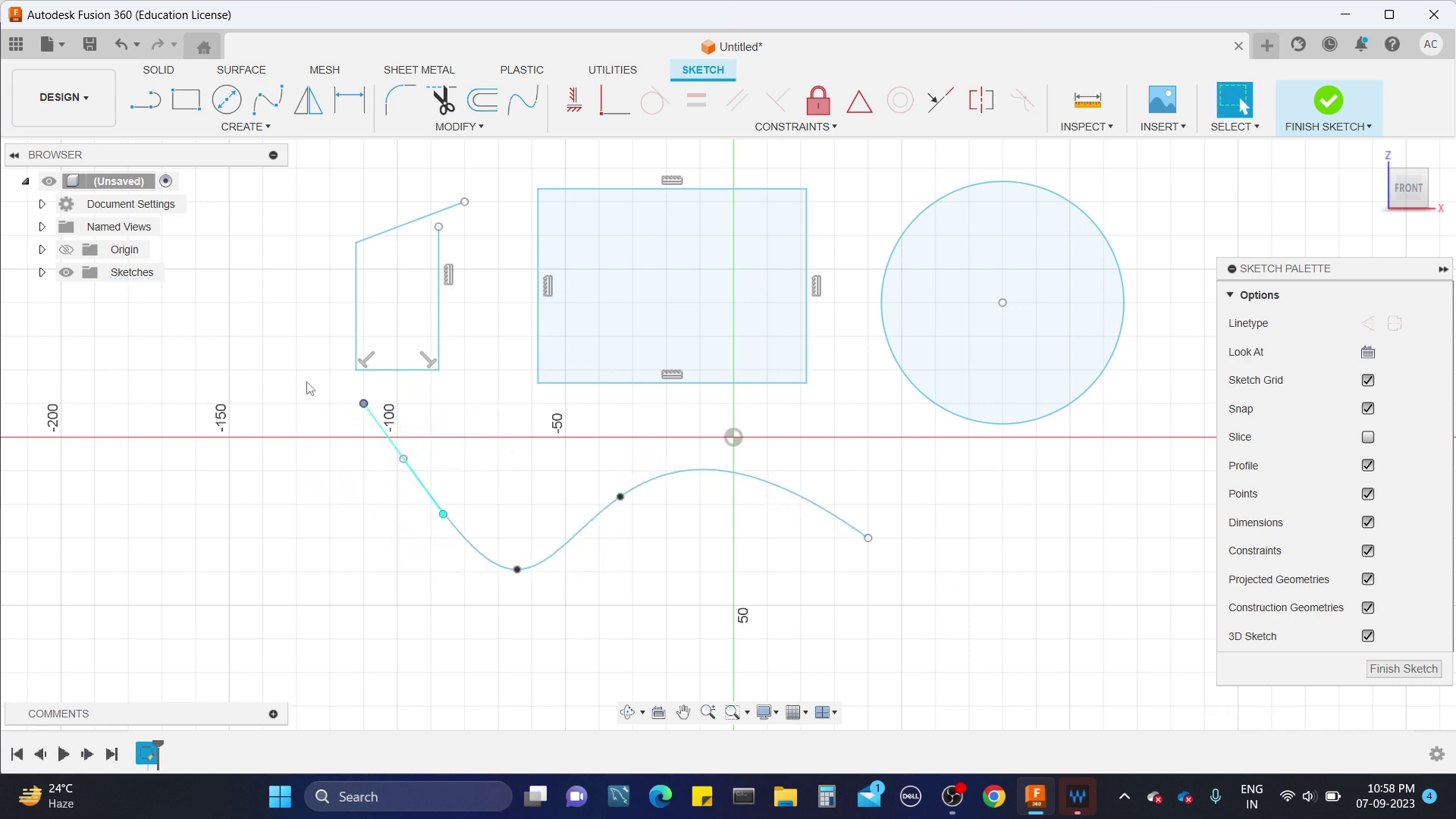
left_click(564, 599)
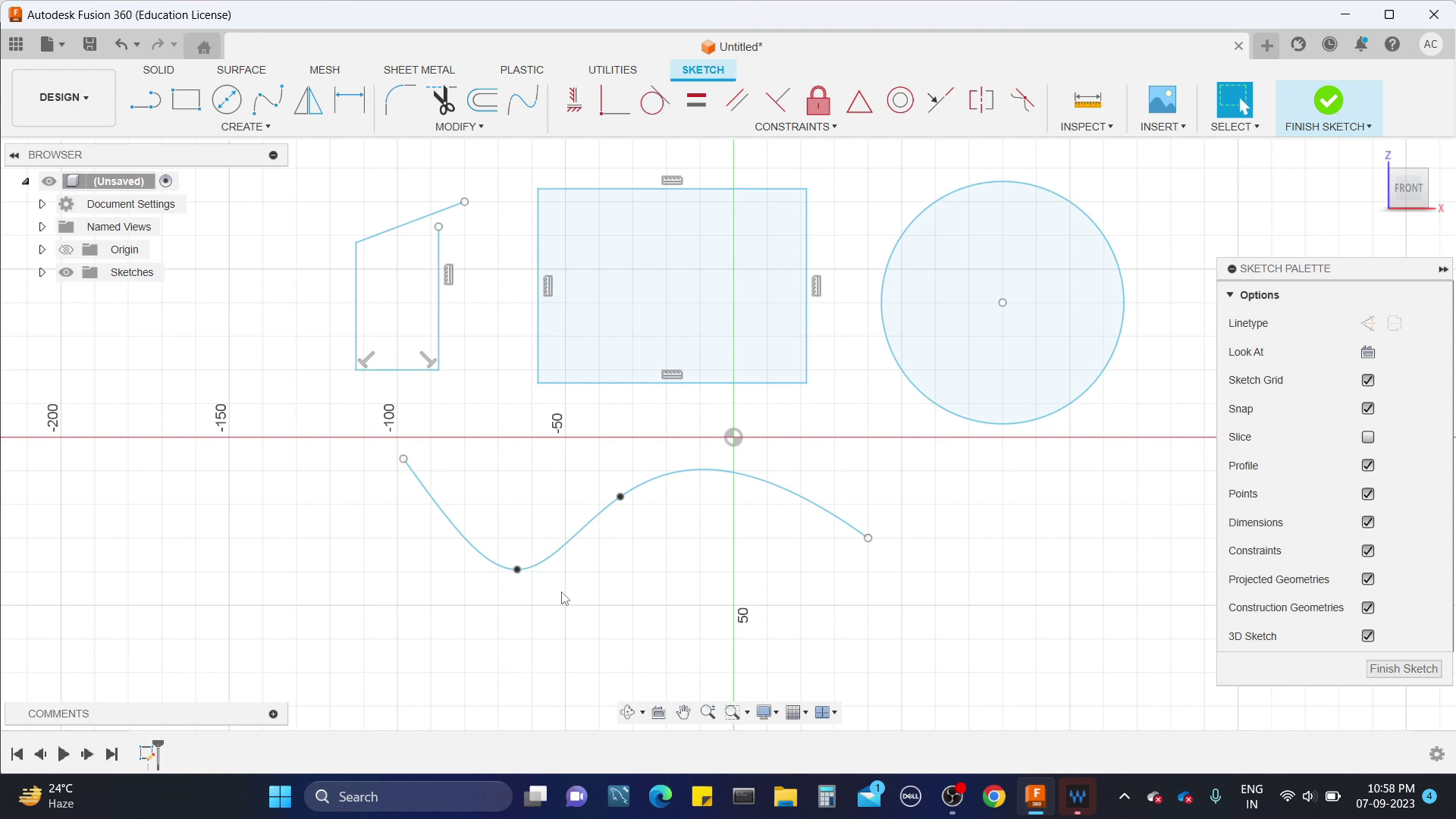
left_click(519, 570)
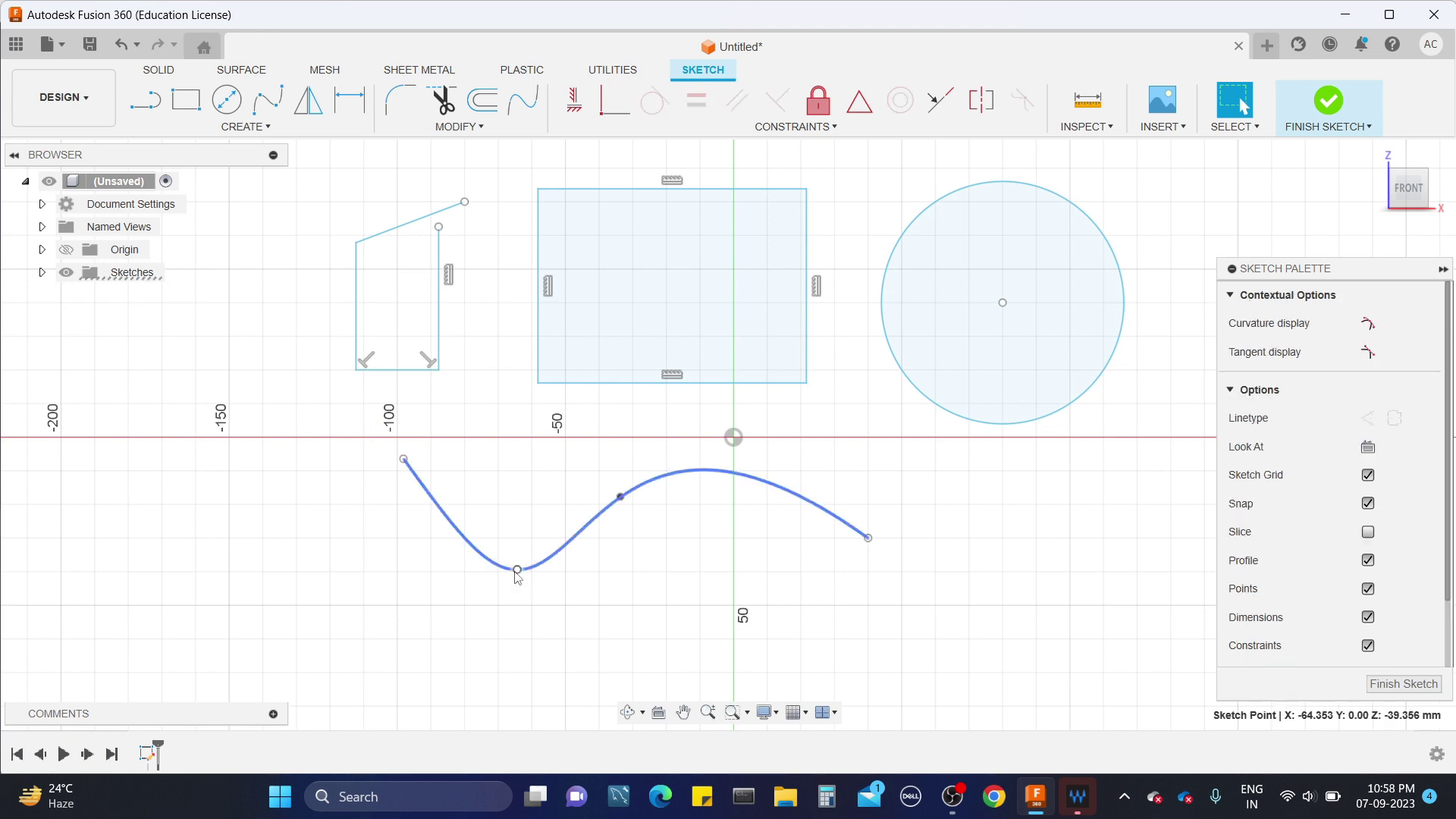
left_click(621, 498)
left_click(868, 539)
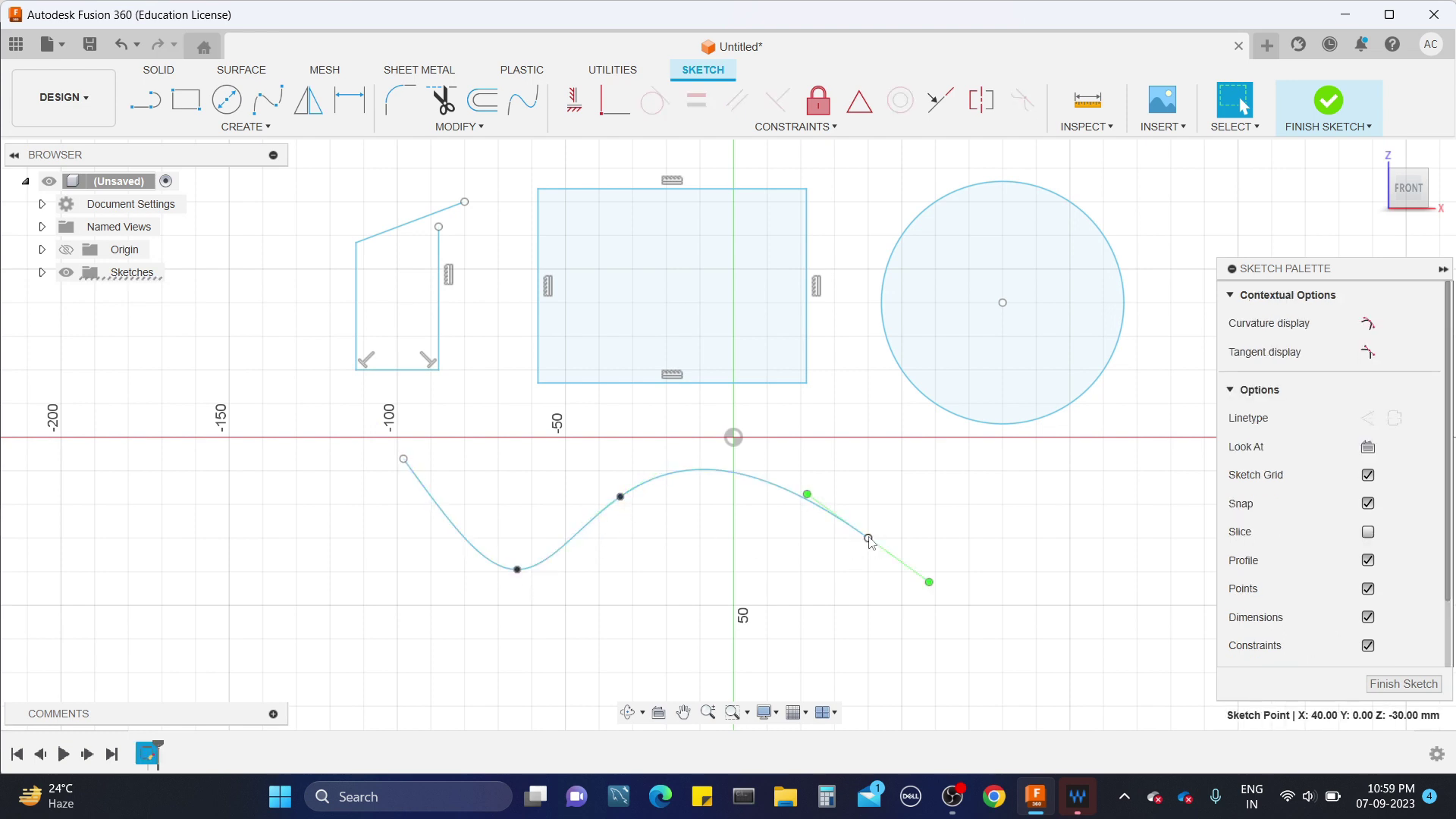
mouse_move(808, 495)
left_mouse_down()
mouse_move(869, 441)
mouse_move(967, 514)
mouse_move(862, 456)
mouse_move(806, 510)
mouse_move(834, 499)
left_mouse_up()
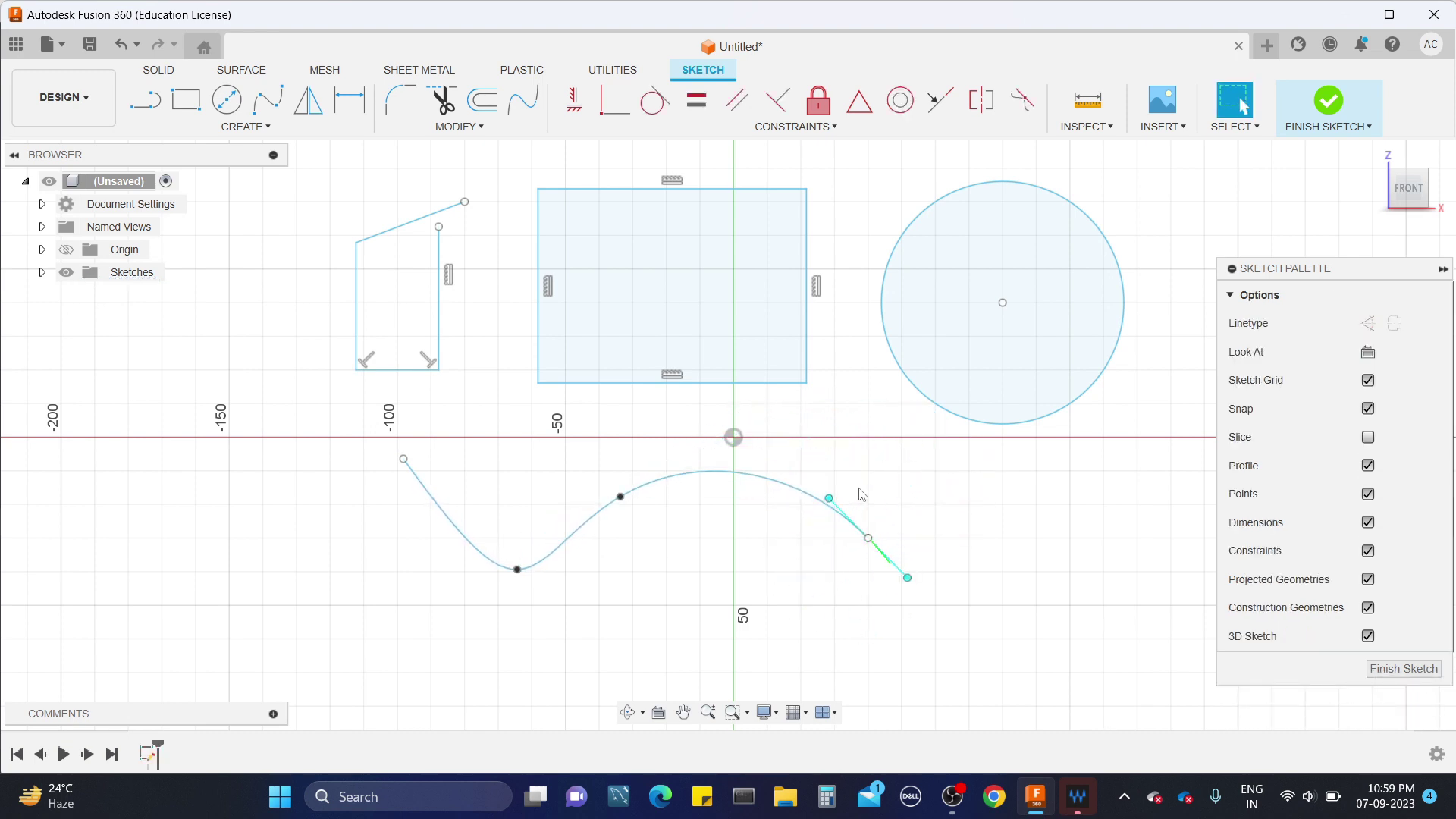
Step: Start a sketch mirror and move its dialog off the circle's center
left_click(310, 113)
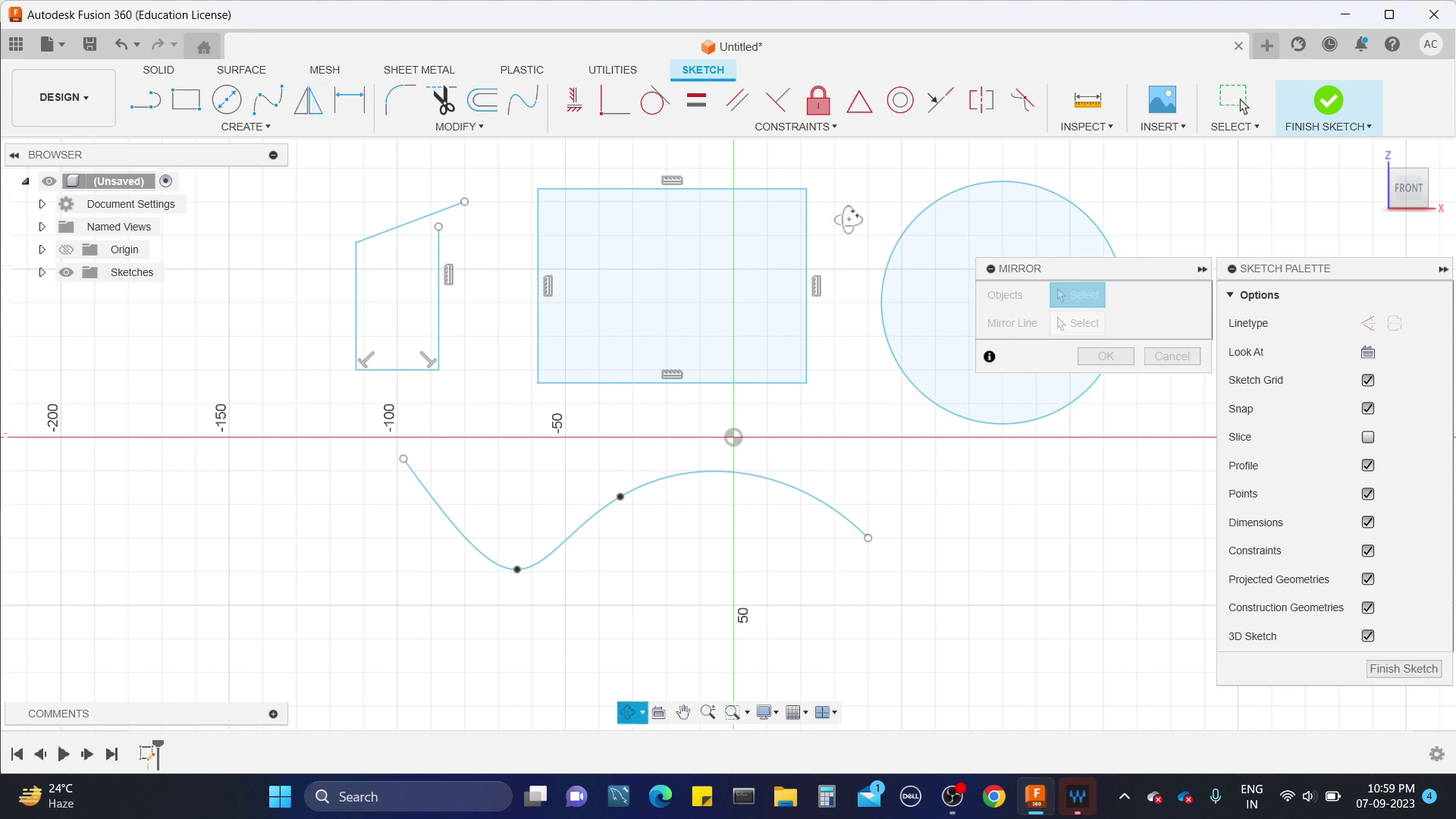
middle_click_drag(848, 219, 858, 234, "shift")
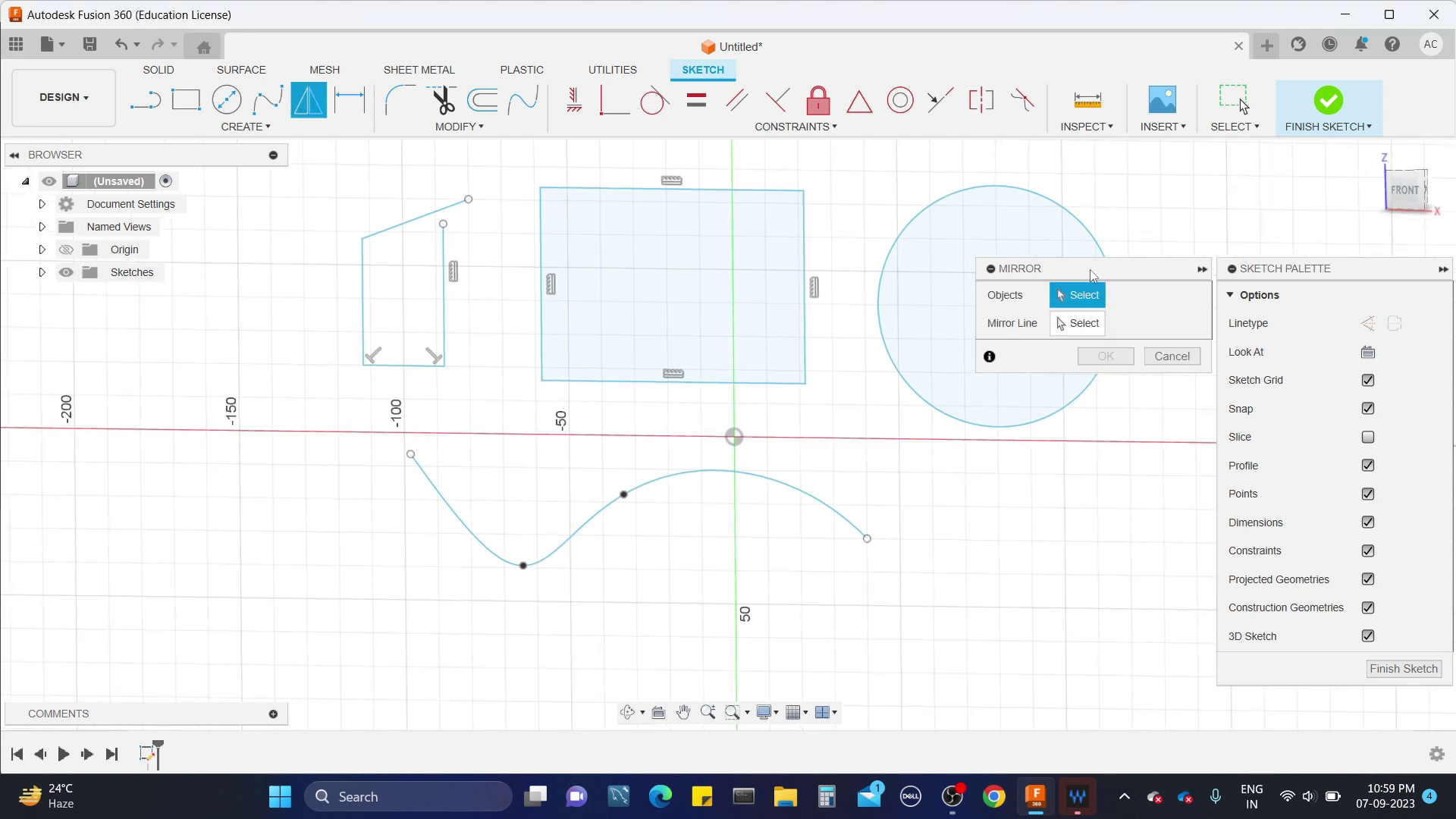
left_click_drag(1092, 272, 1139, 222)
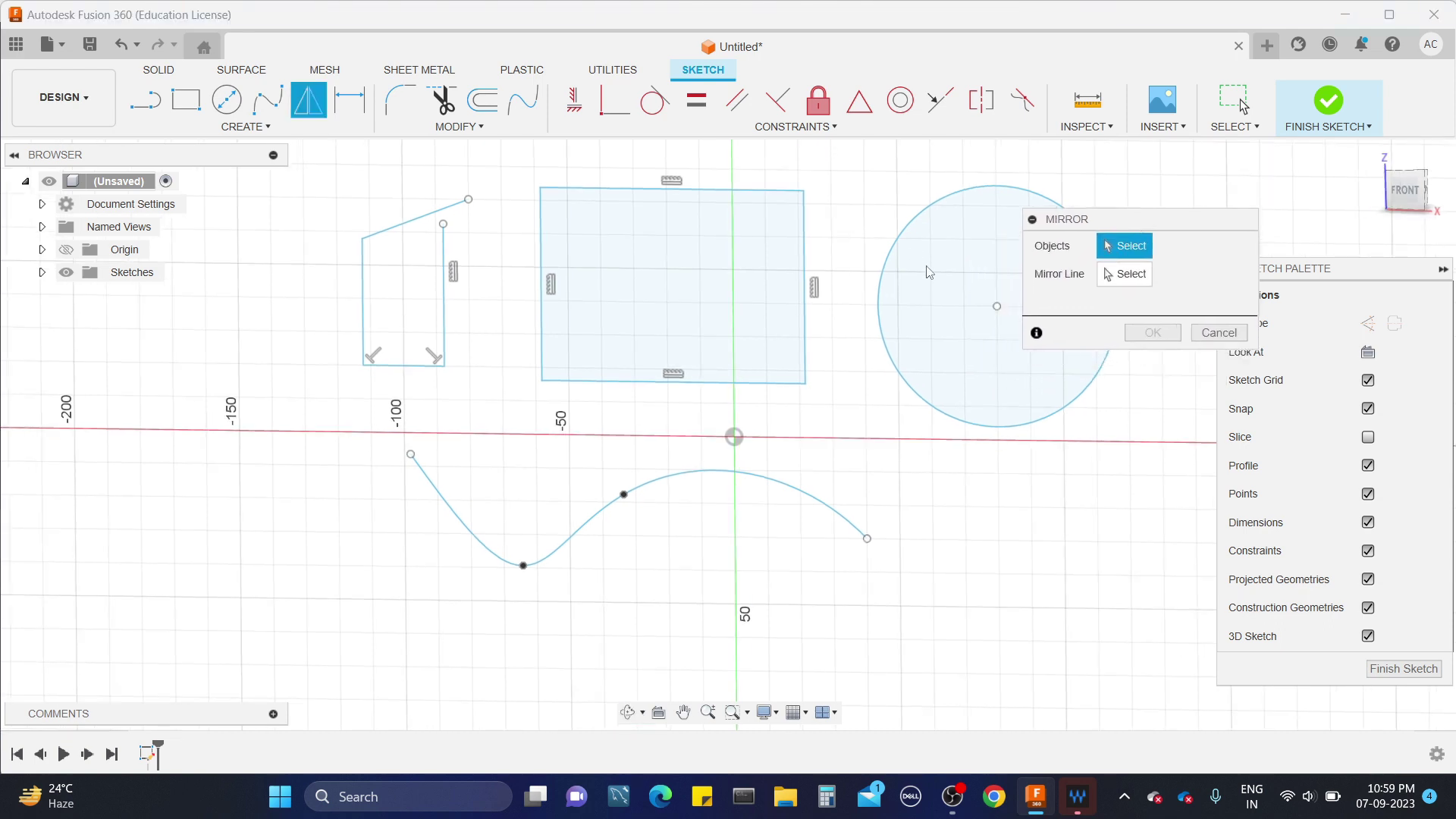
left_click(806, 254)
left_click(1145, 280)
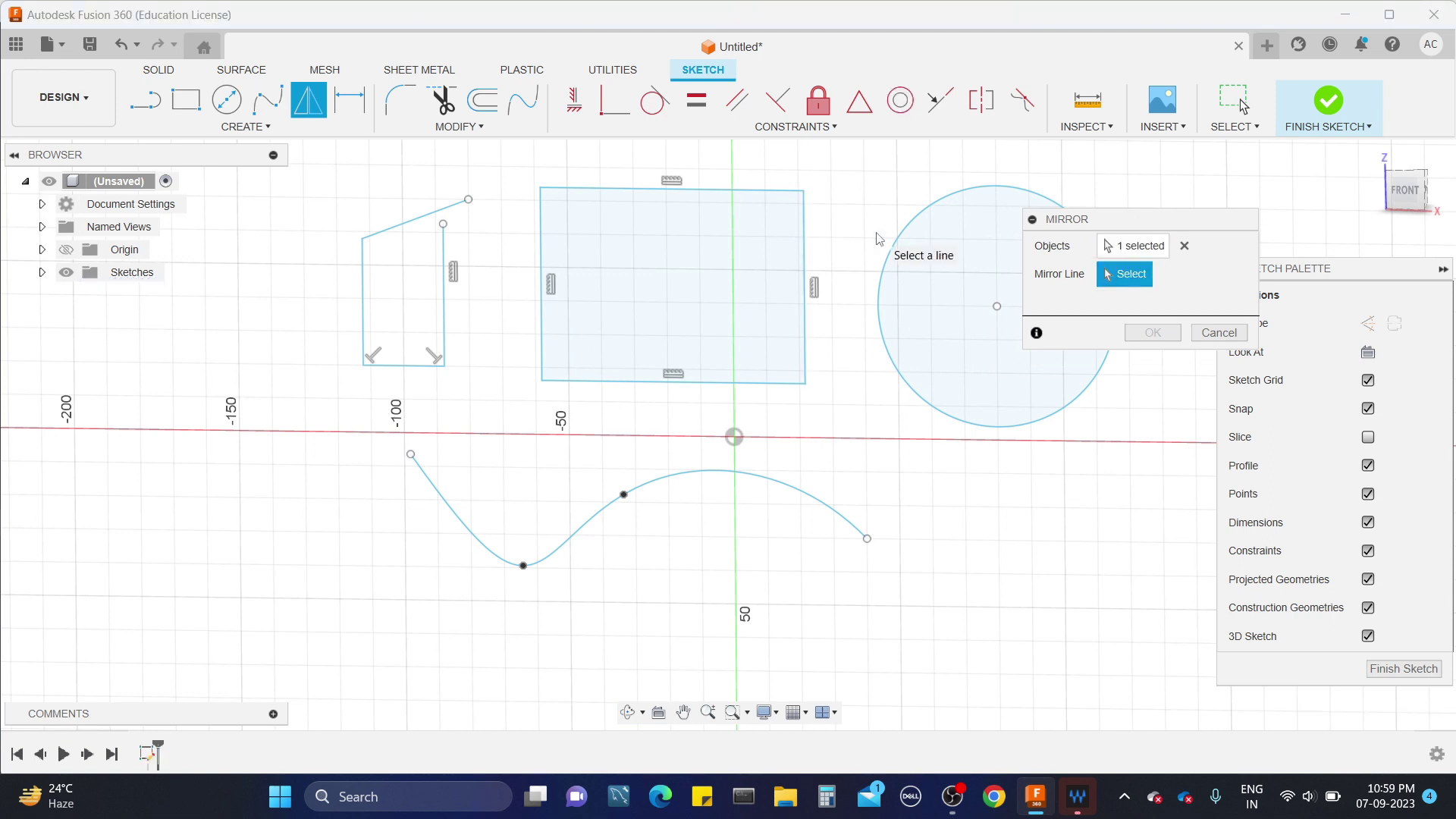
left_click(1133, 245)
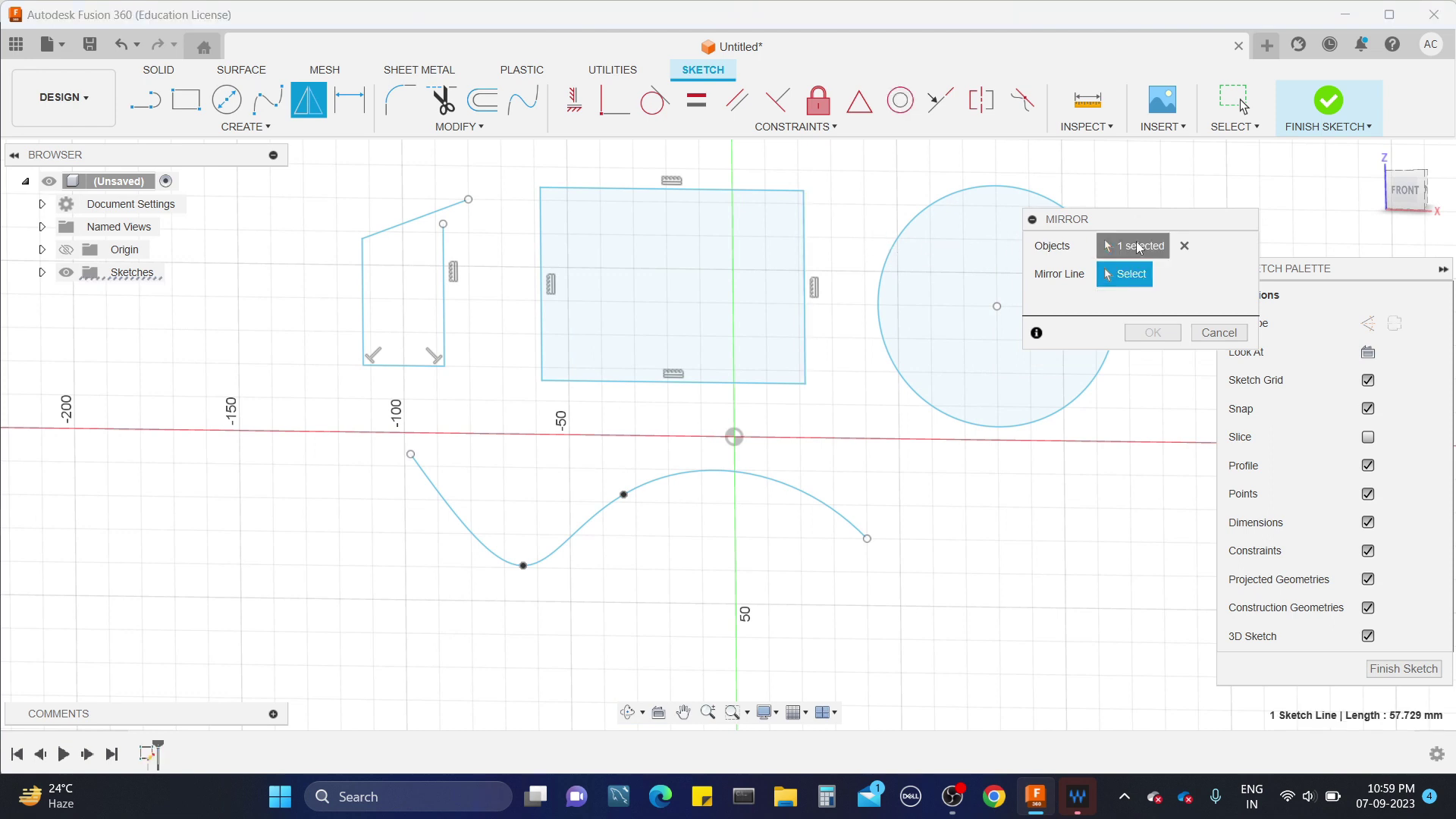
left_click(1185, 246)
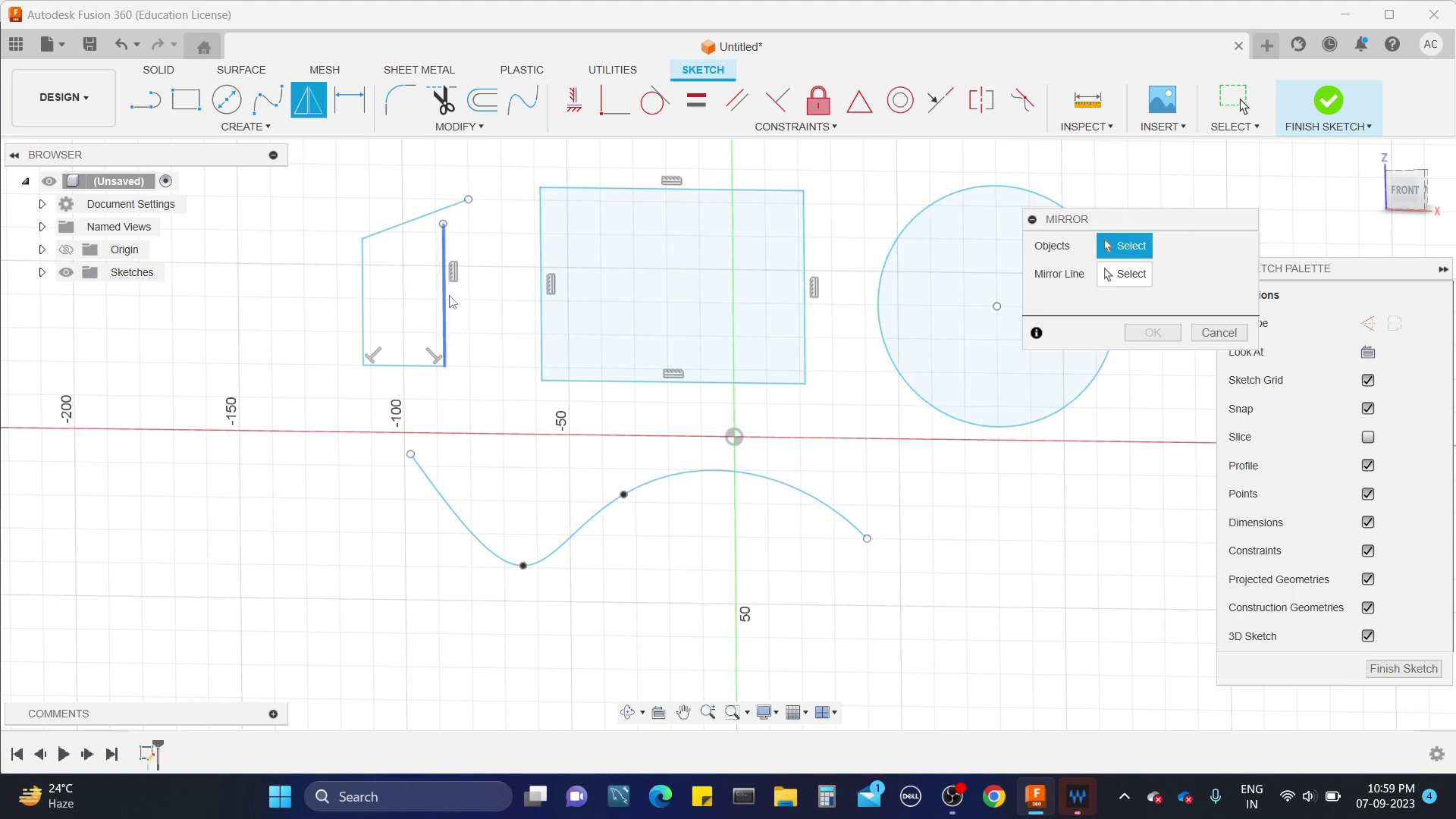
Step: Mirror the spline across the rectangle's bottom edge
scroll(704, 421, "down", 2)
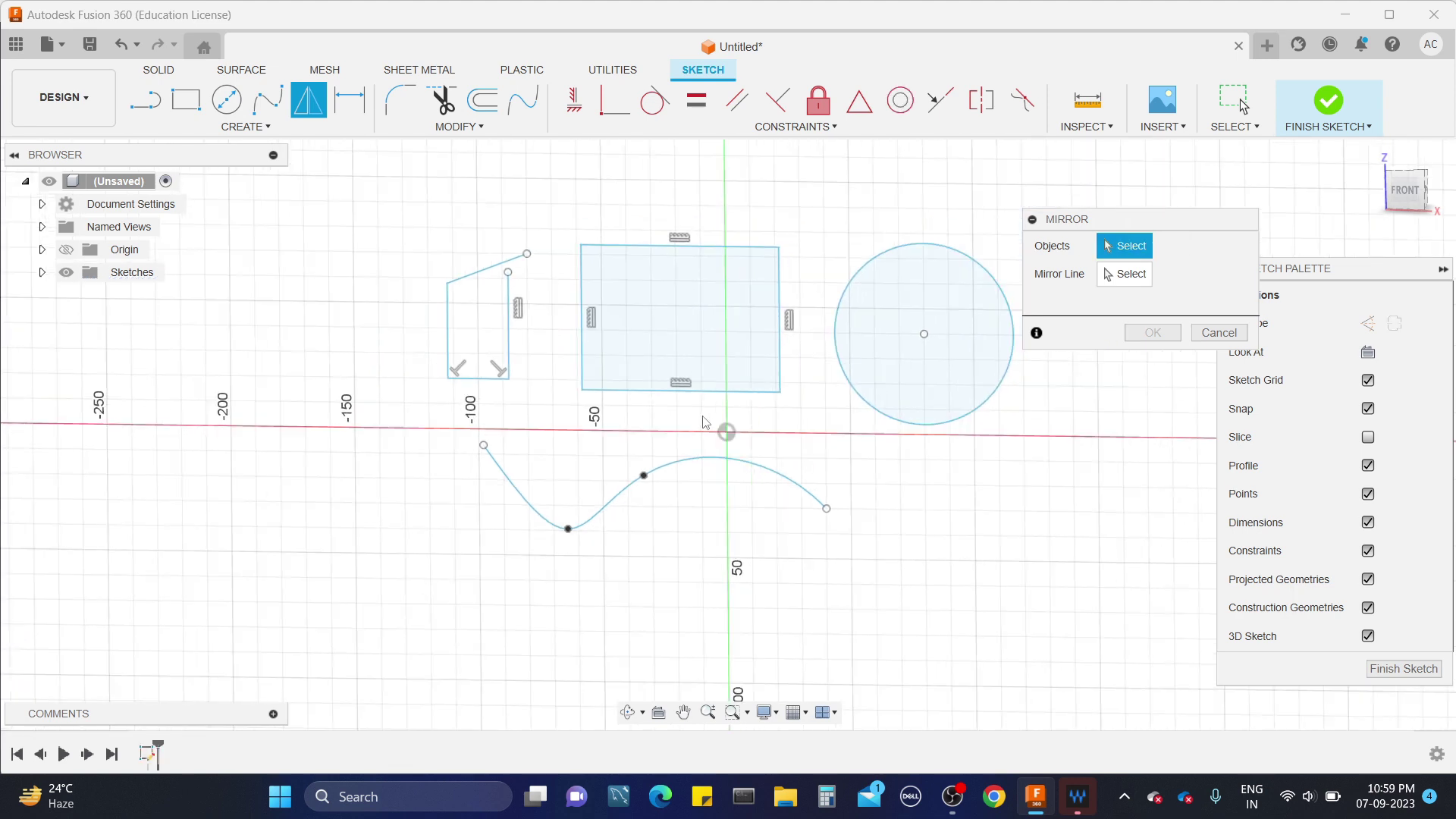
left_click(671, 463)
left_click(1128, 275)
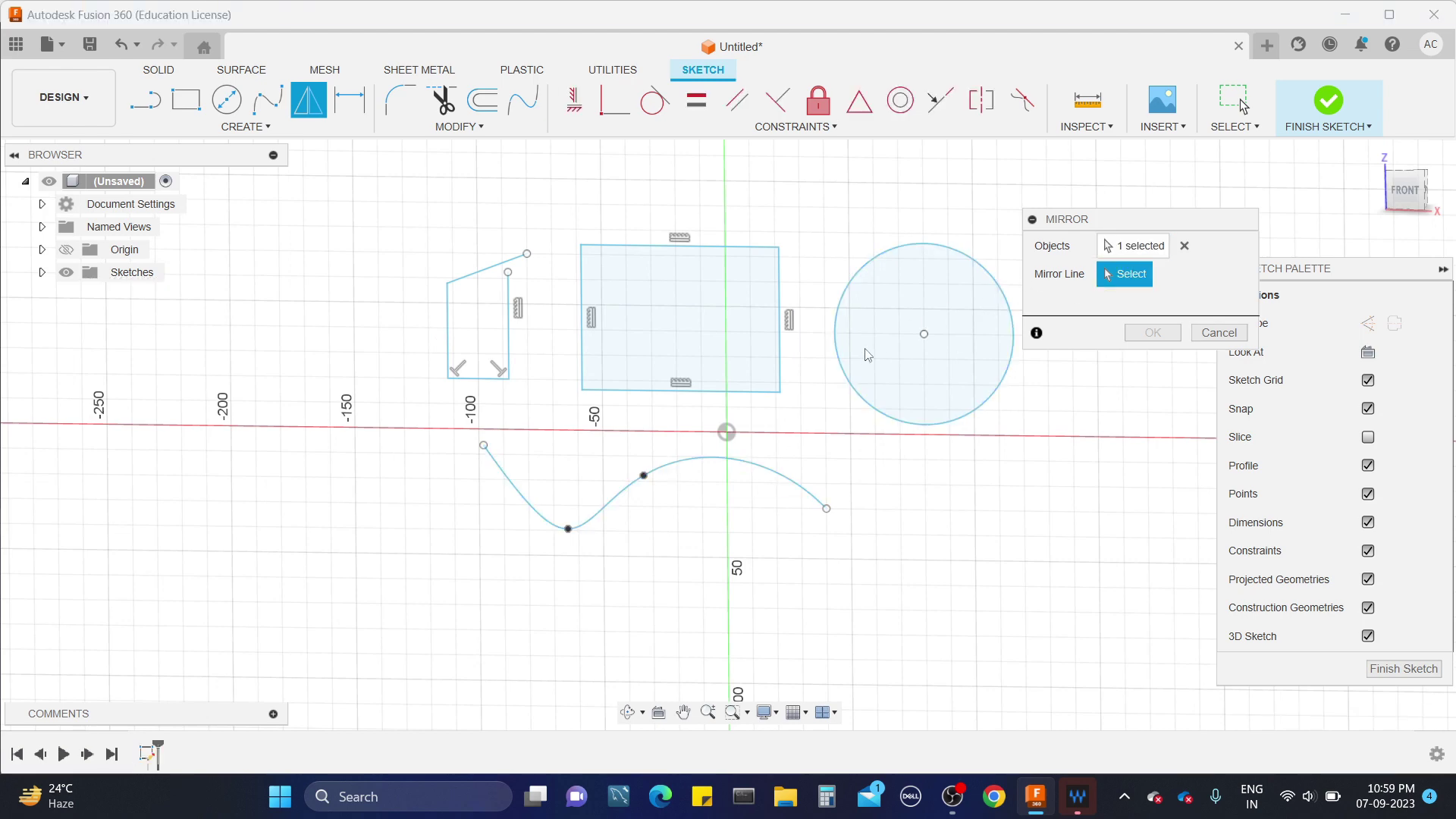
left_click(733, 392)
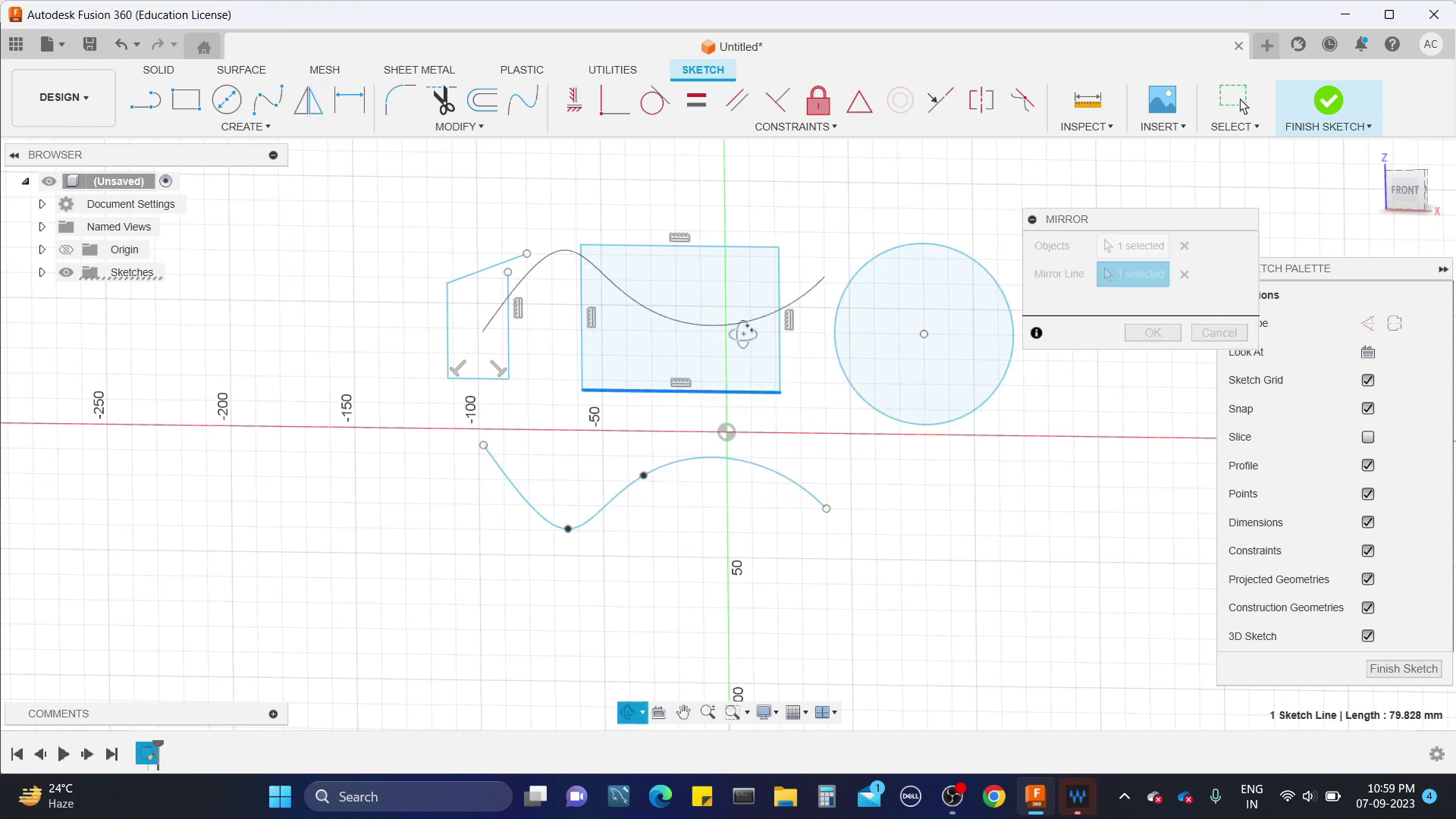
mouse_move(754, 326)
middle_mouse_down("shift")
mouse_move(851, 237)
mouse_move(839, 318)
mouse_move(699, 345)
middle_mouse_up("shift")
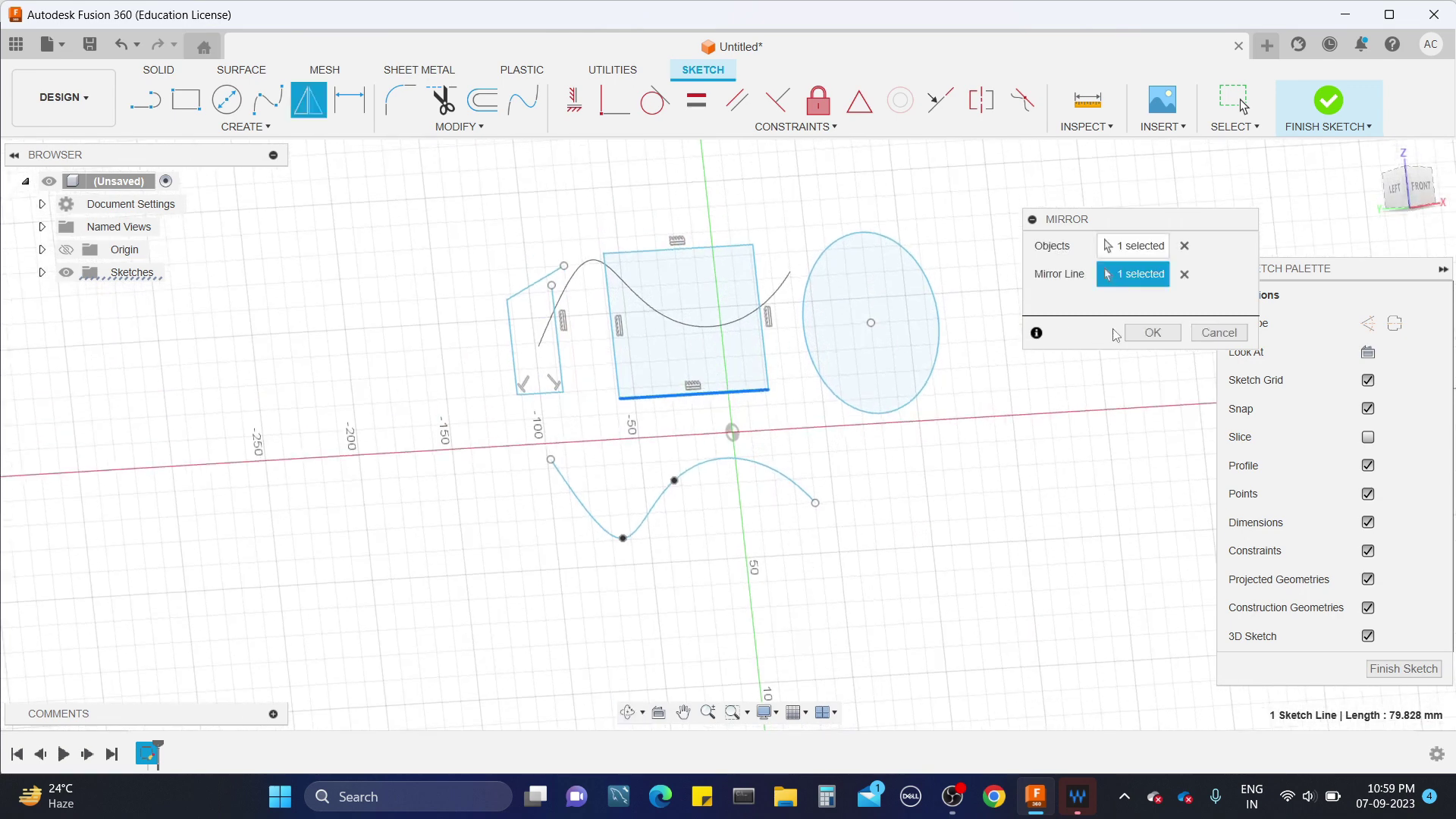
left_click(1149, 332)
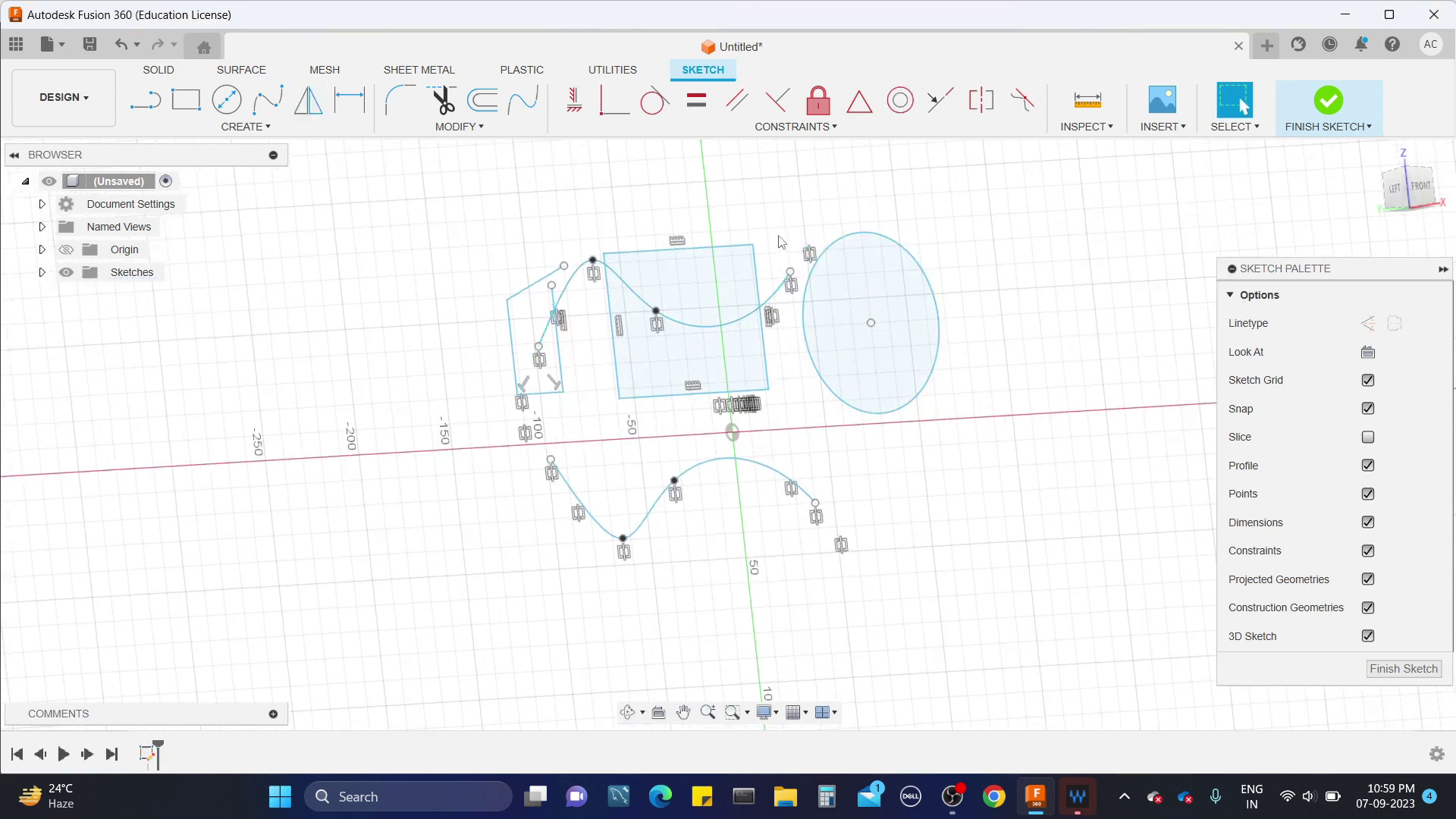
middle_click_drag(778, 236, 756, 246, "shift")
scroll(756, 246, "up", 2)
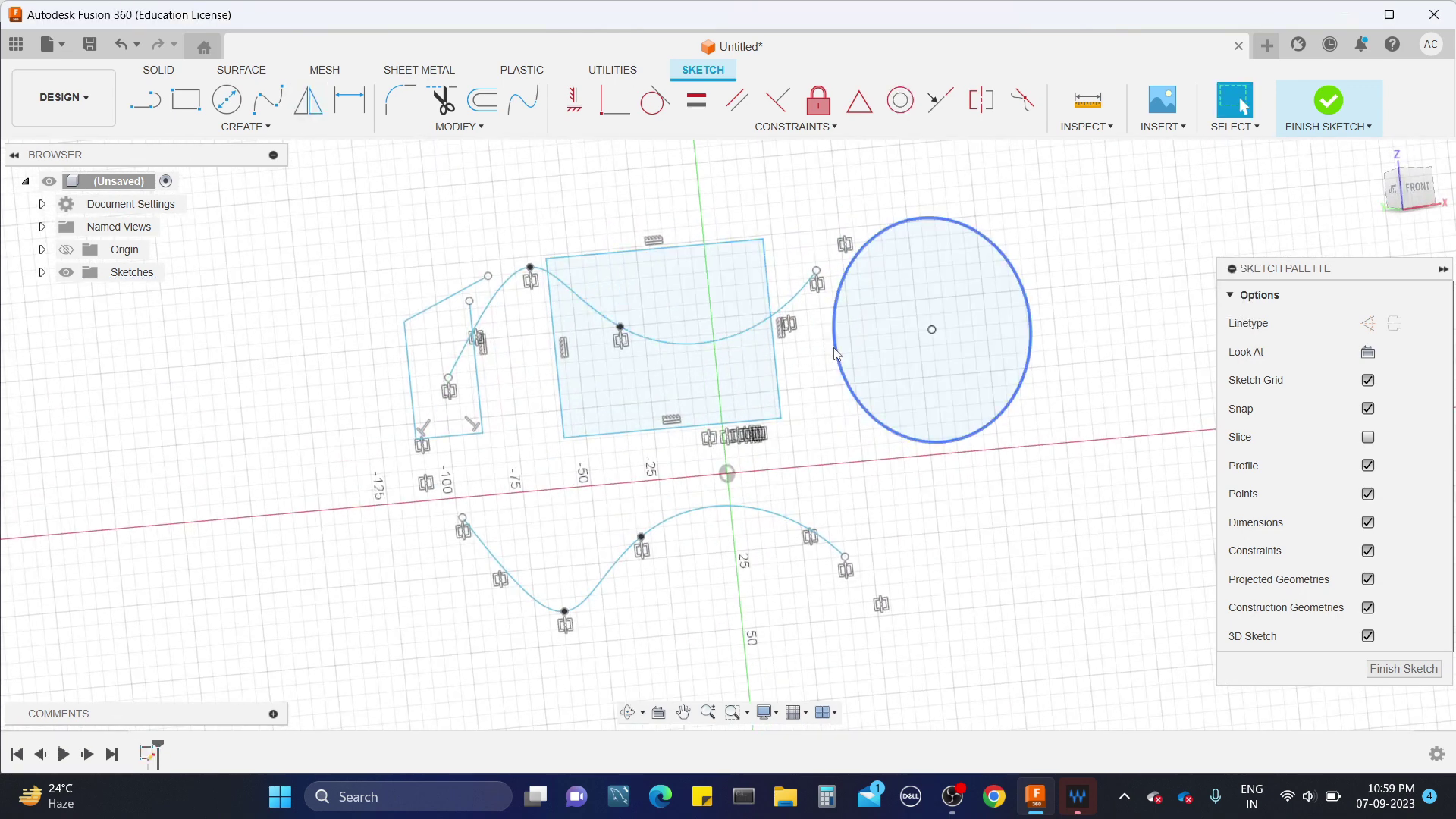
left_click(835, 353)
mouse_move(584, 256)
middle_mouse_down("shift")
mouse_move(578, 218)
mouse_move(561, 248)
middle_mouse_up("shift")
scroll(562, 250, "down", 1)
scroll(563, 255, "down", 1)
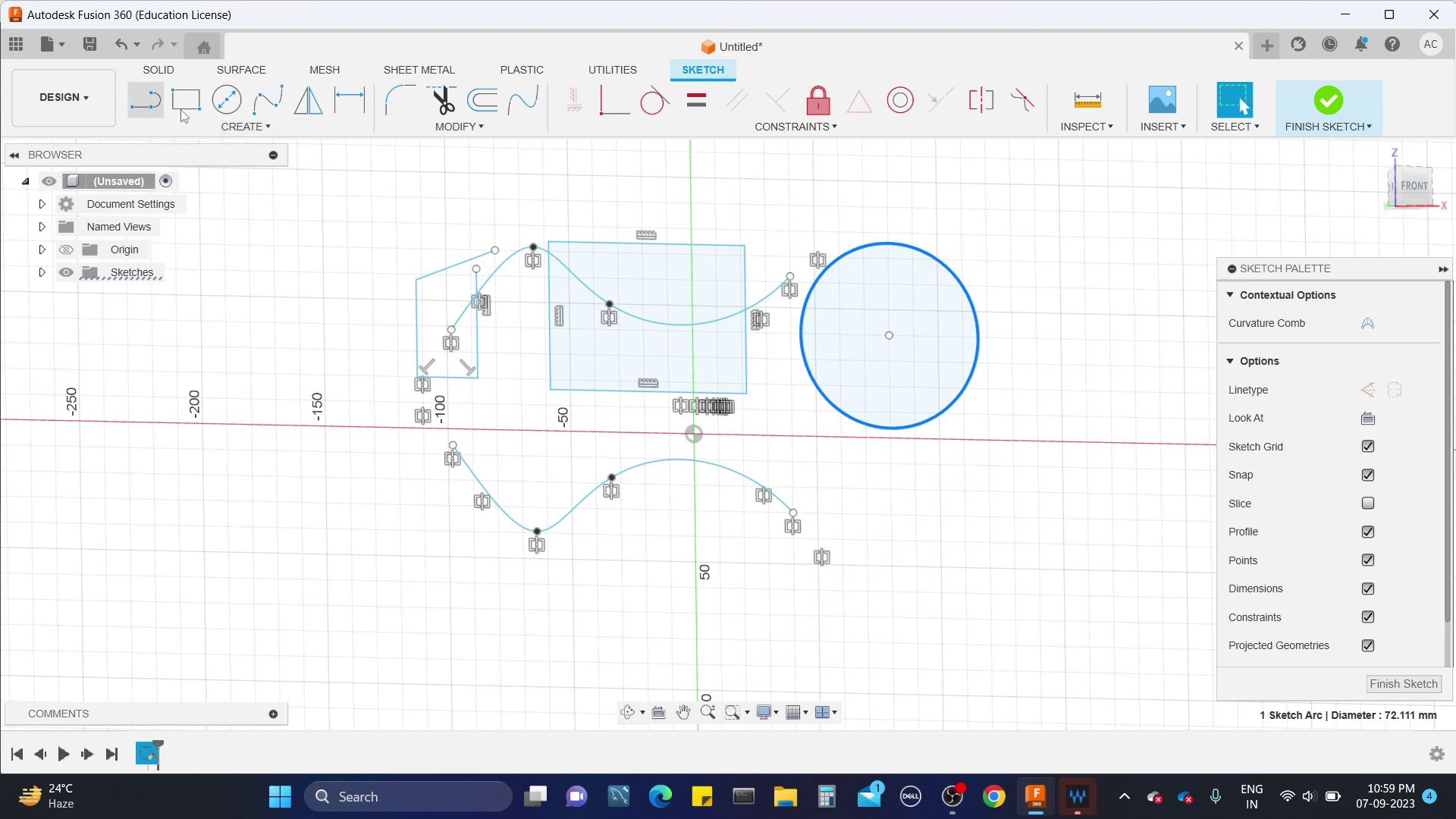
Step: Draw a six-sided edge polygon above the horizontal axis, with its bottom edge running right from the origin along the axis
left_click(264, 129)
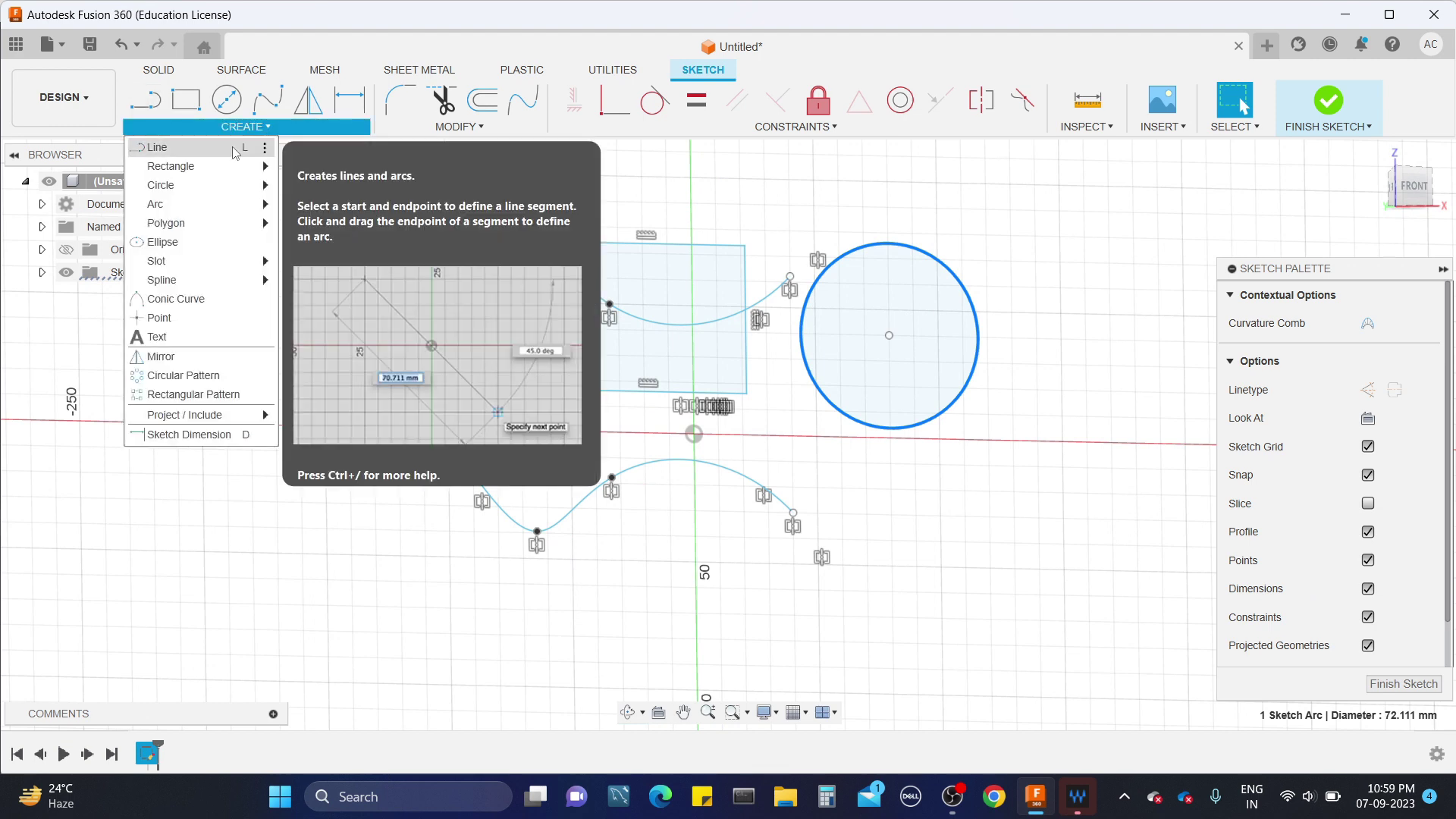
mouse_move(224, 168)
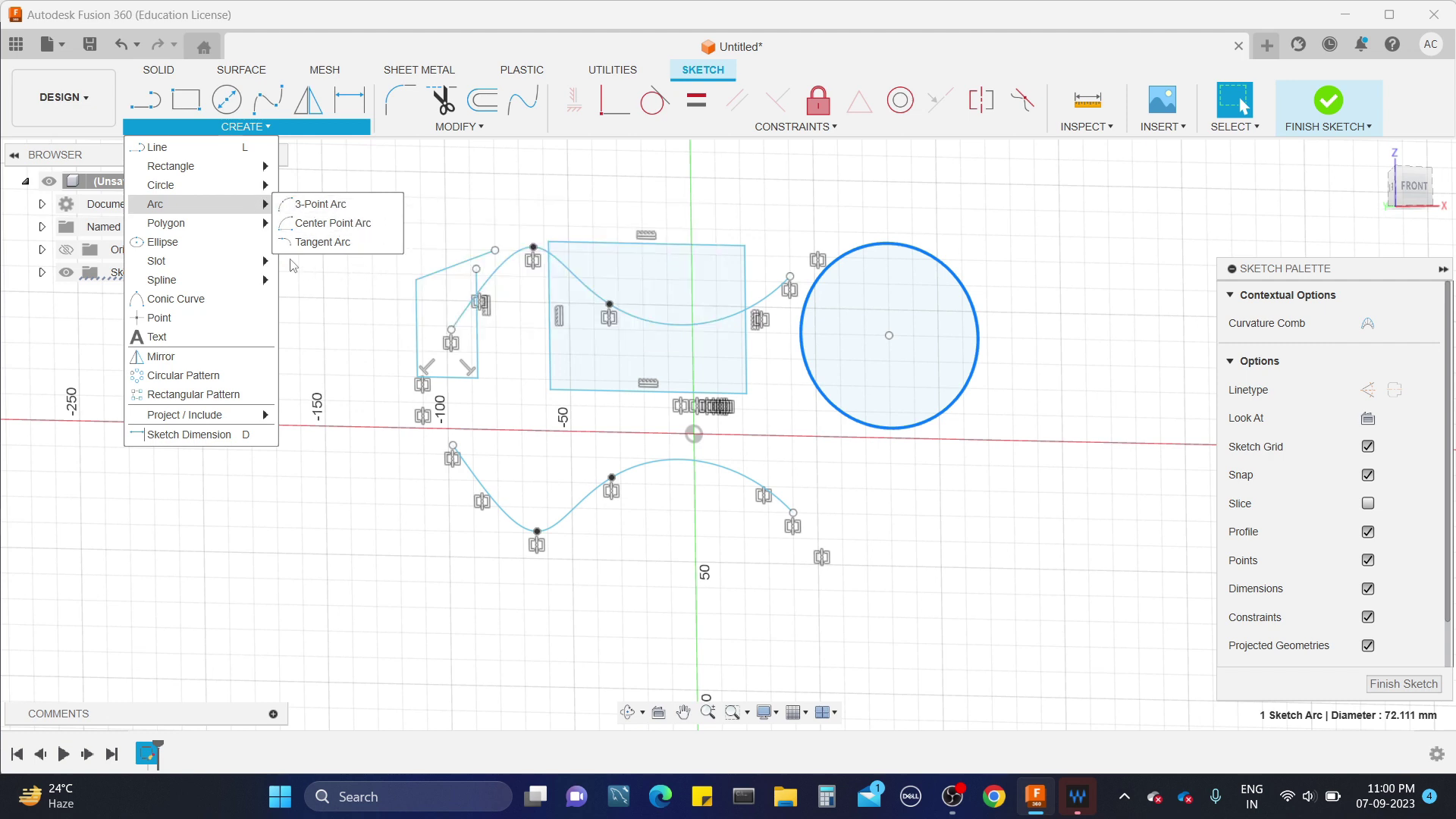
mouse_move(231, 225)
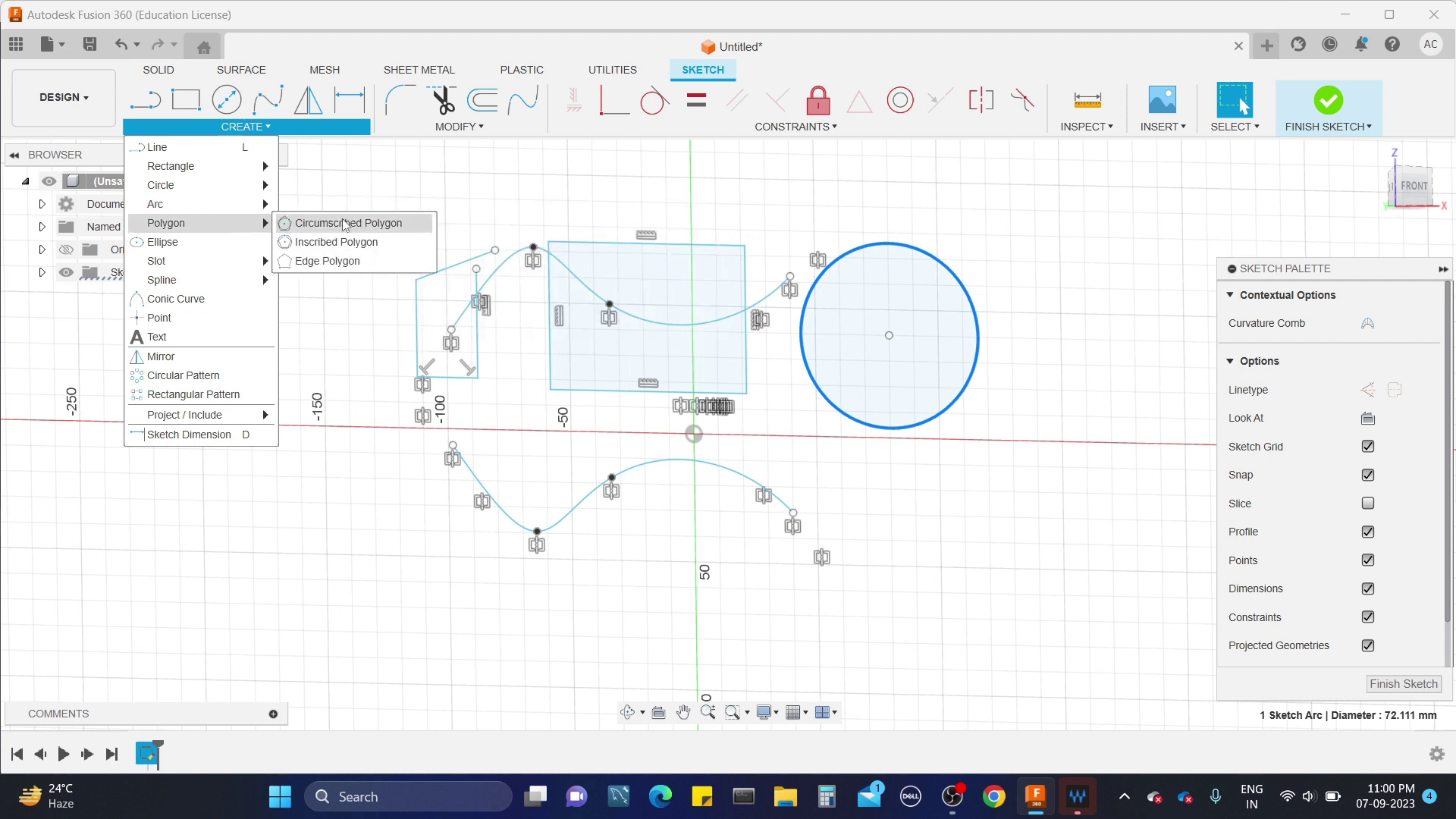
left_click(343, 271)
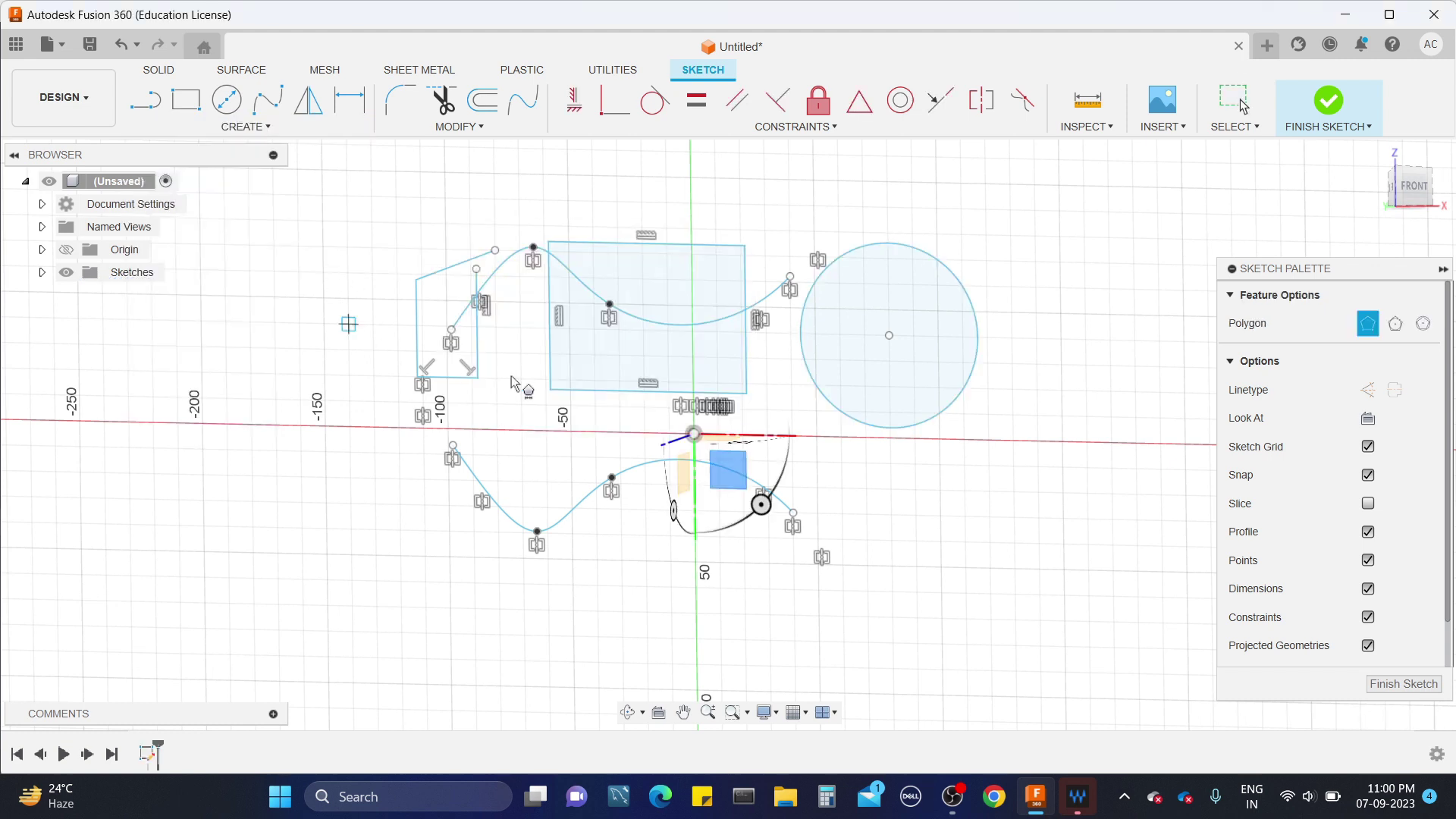
left_click(694, 434)
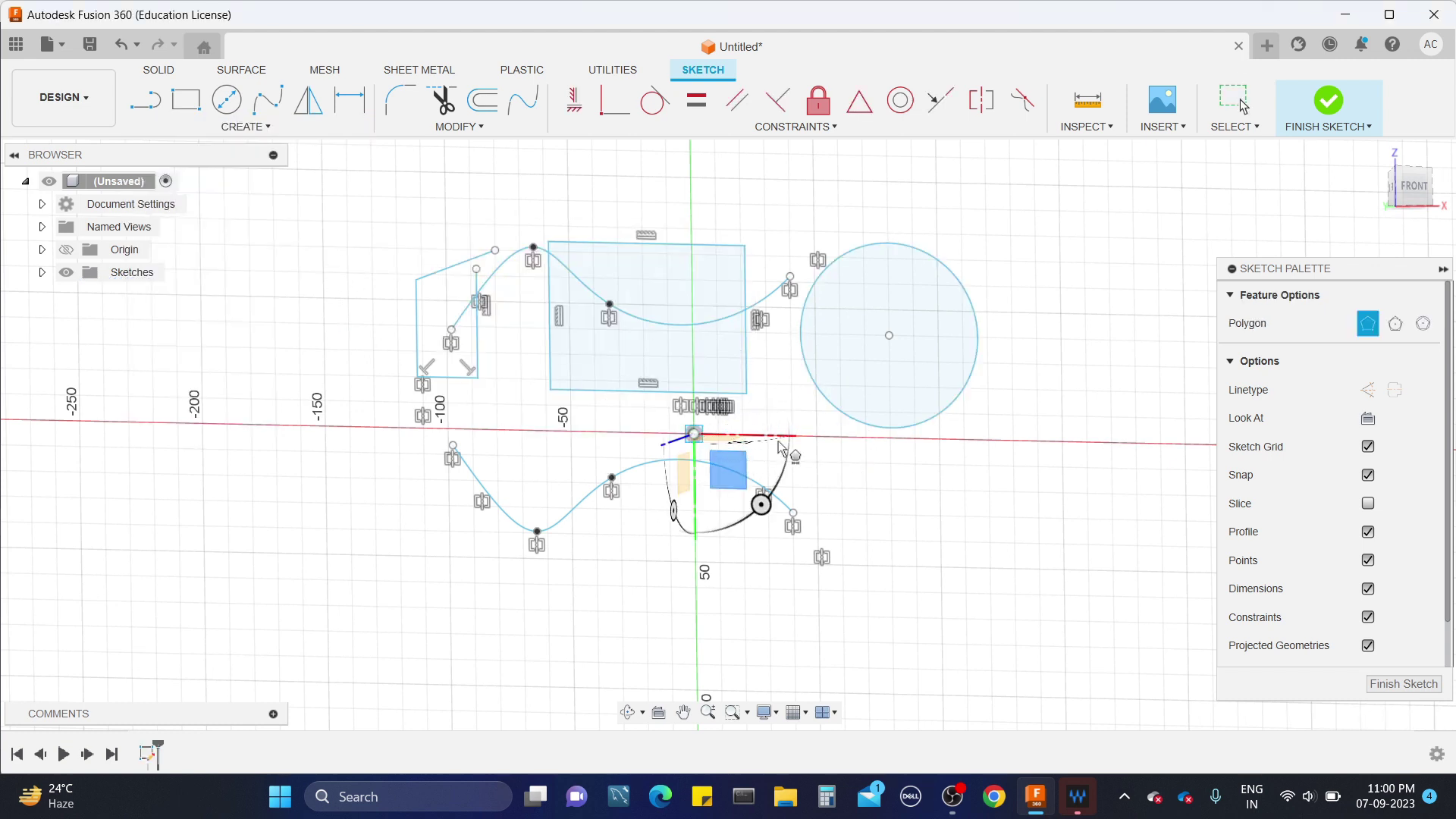
left_click(836, 439)
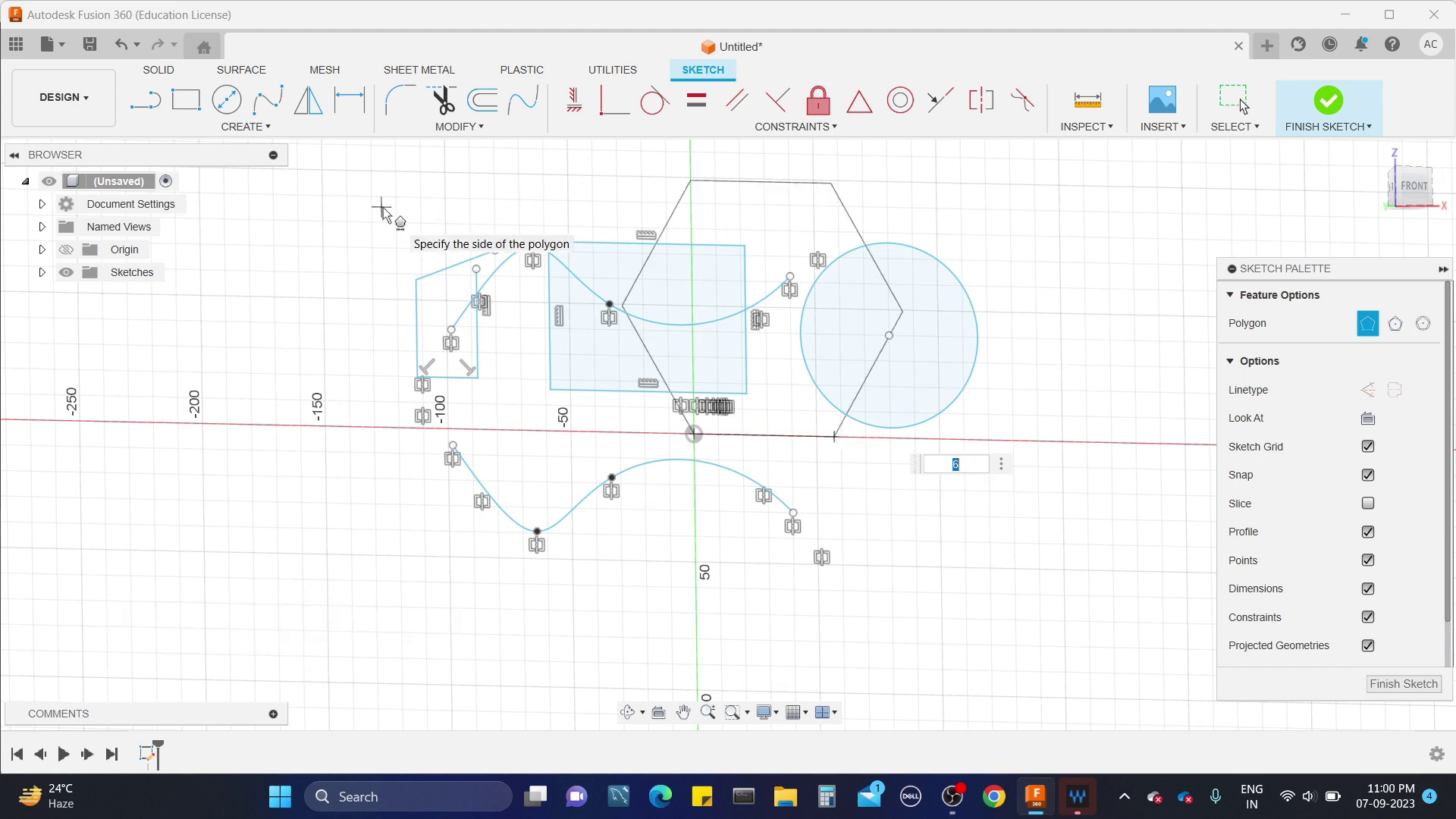
left_click(791, 377)
Step: Abandon the second polygon right of the circle and square the sketch view to the front
left_click(1059, 357)
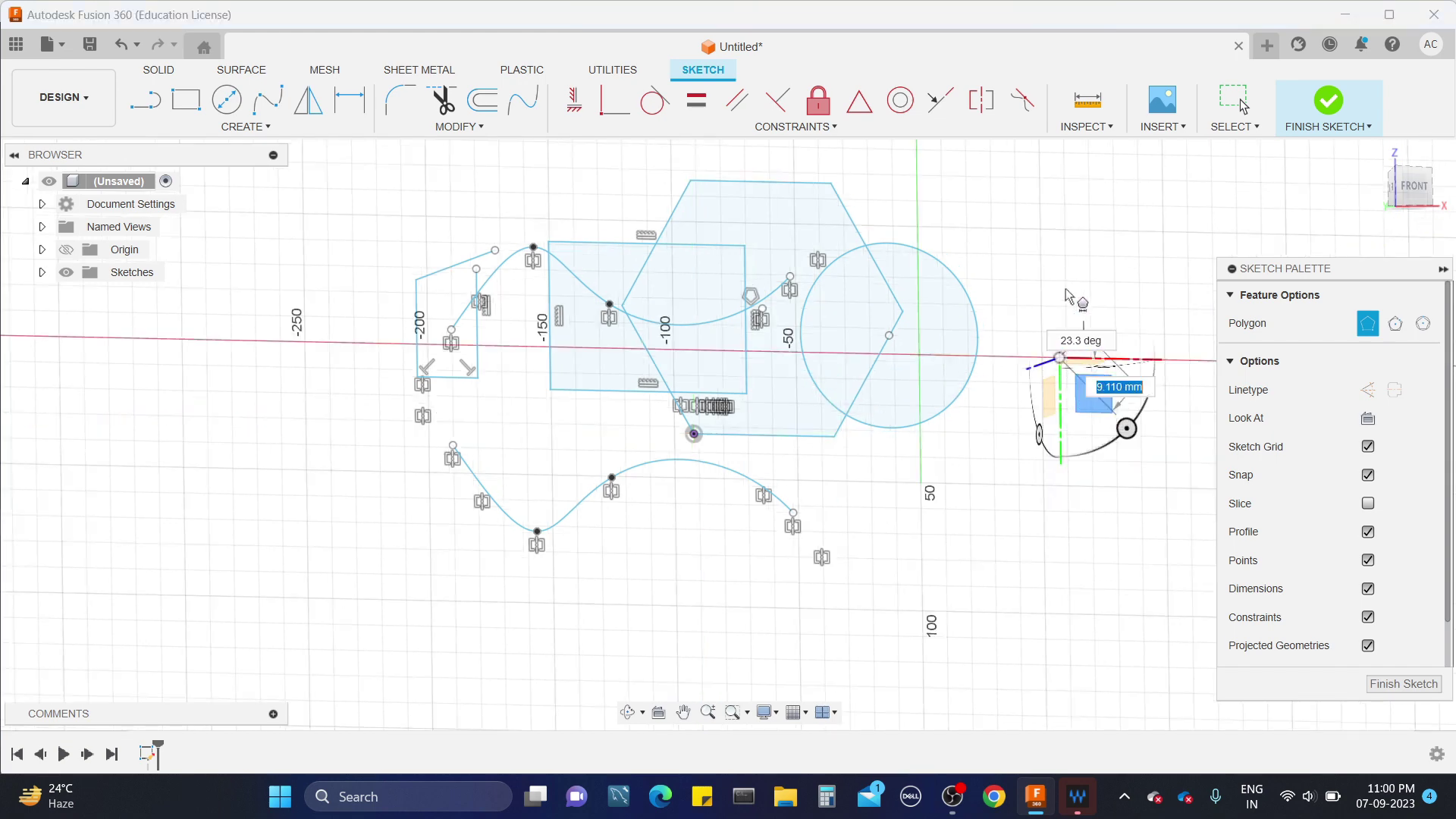
key("Escape")
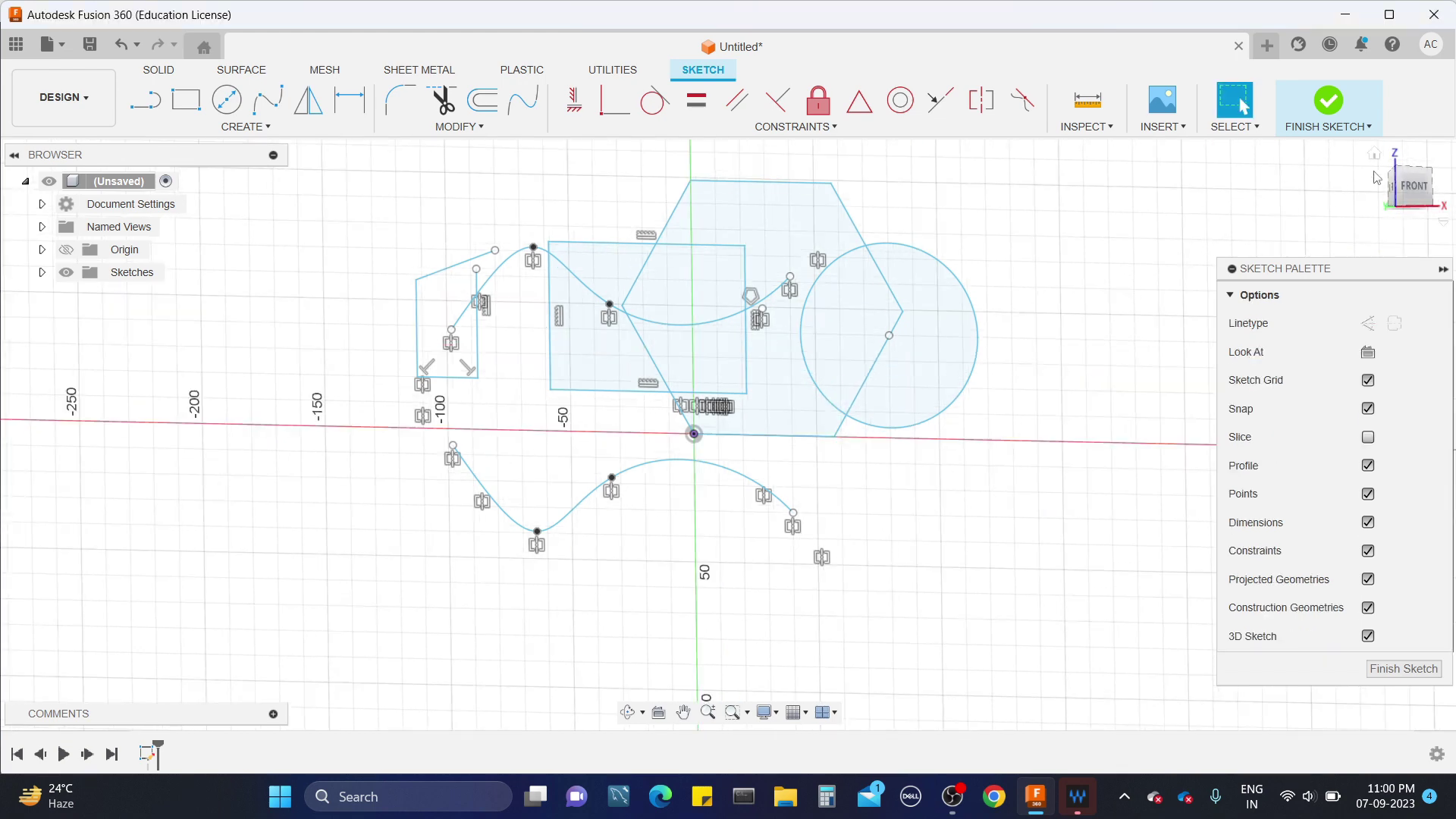
left_click(1403, 185)
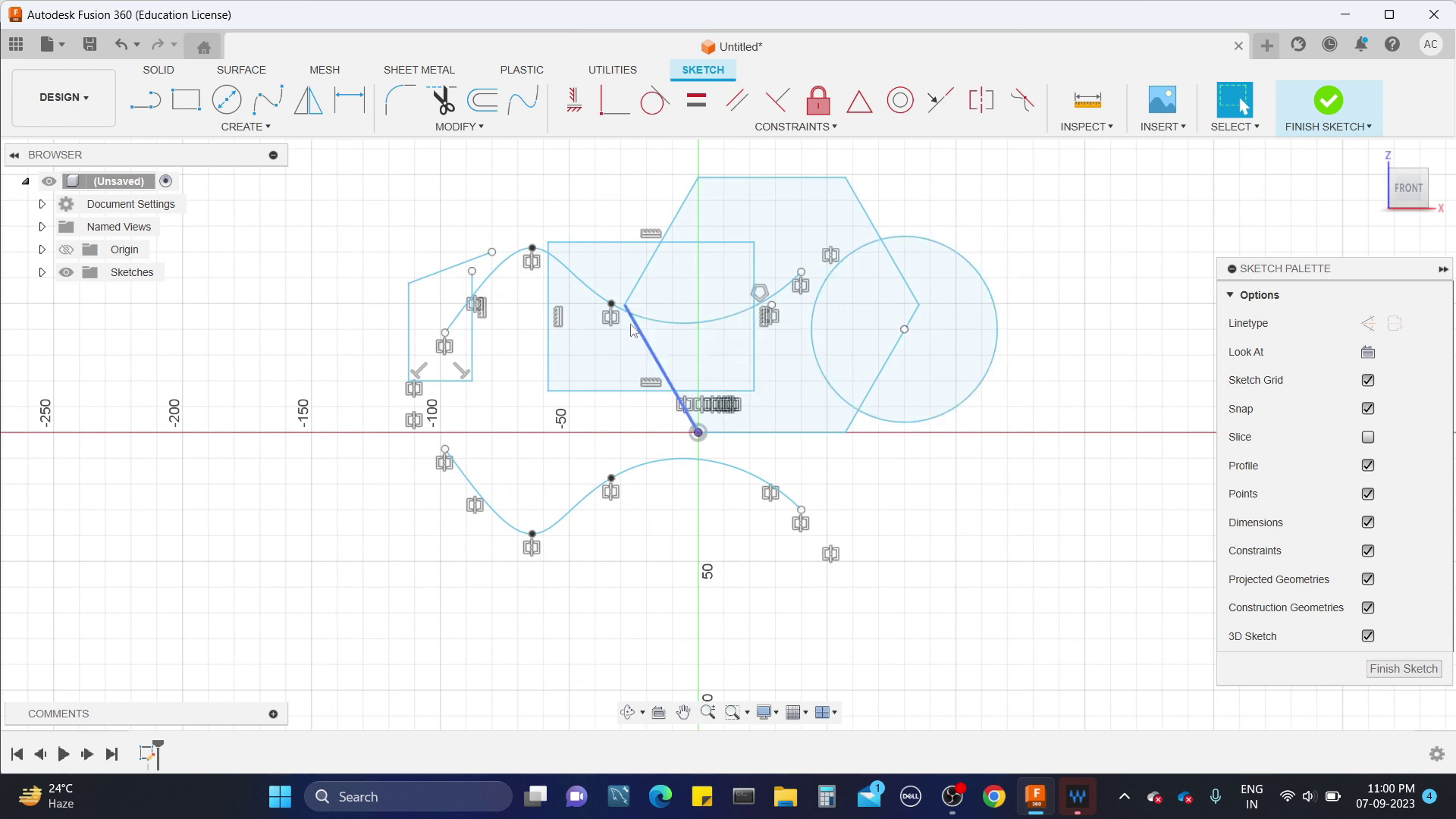
Step: Draw a tall, nearly vertical center-to-center slot left of the line profile, crossing the horizontal axis
left_click(270, 132)
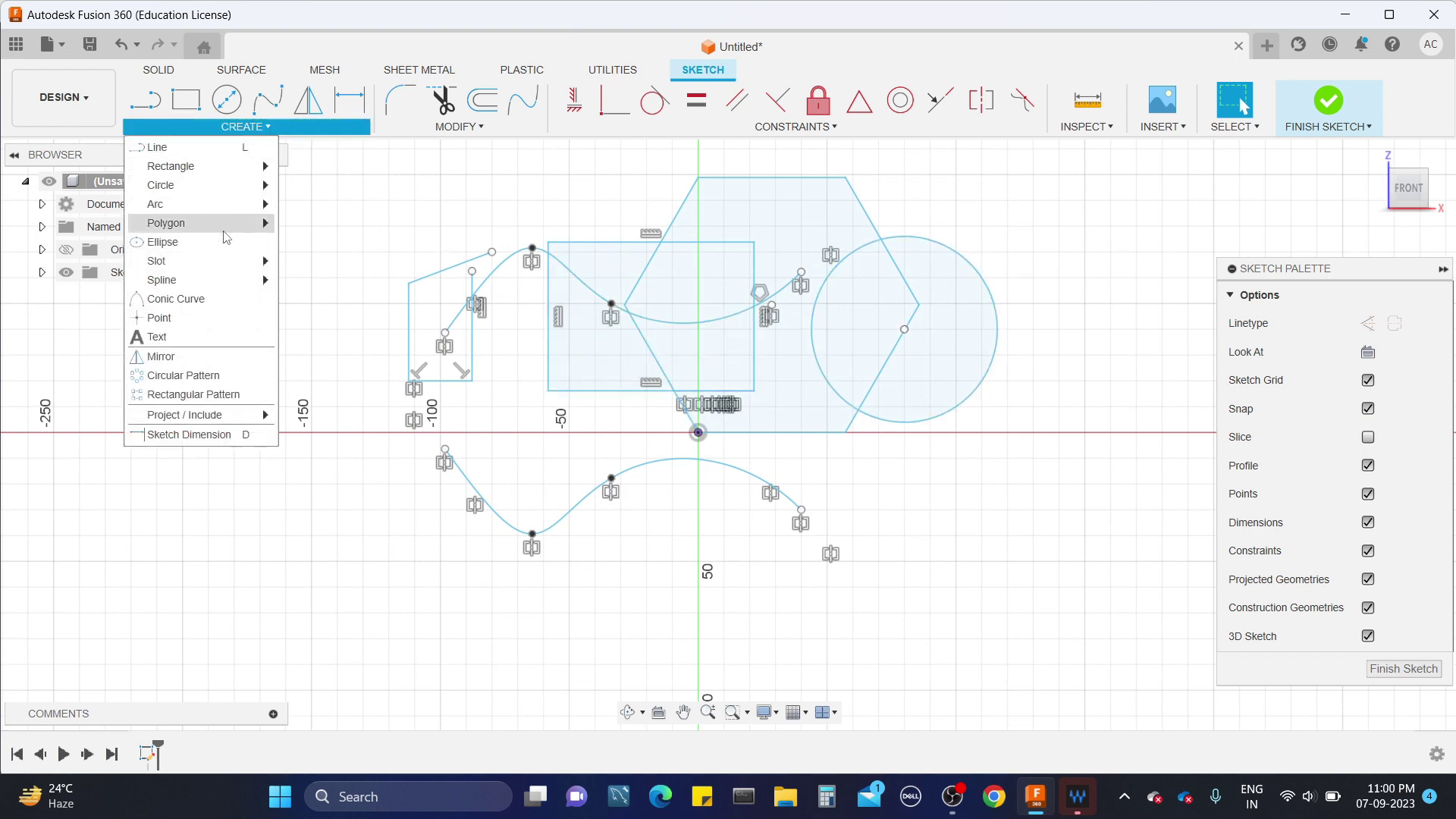
mouse_move(214, 260)
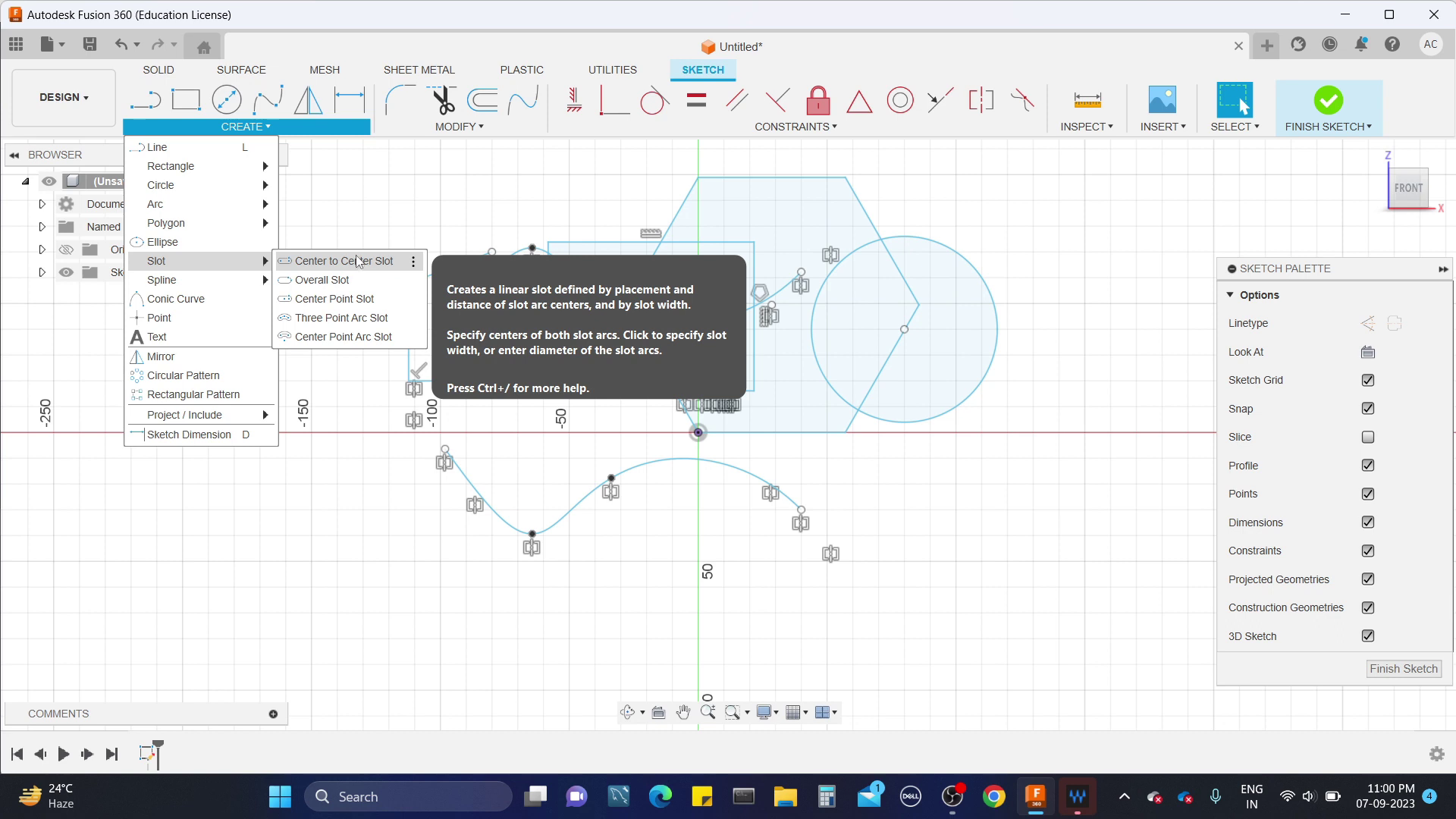
left_click(358, 263)
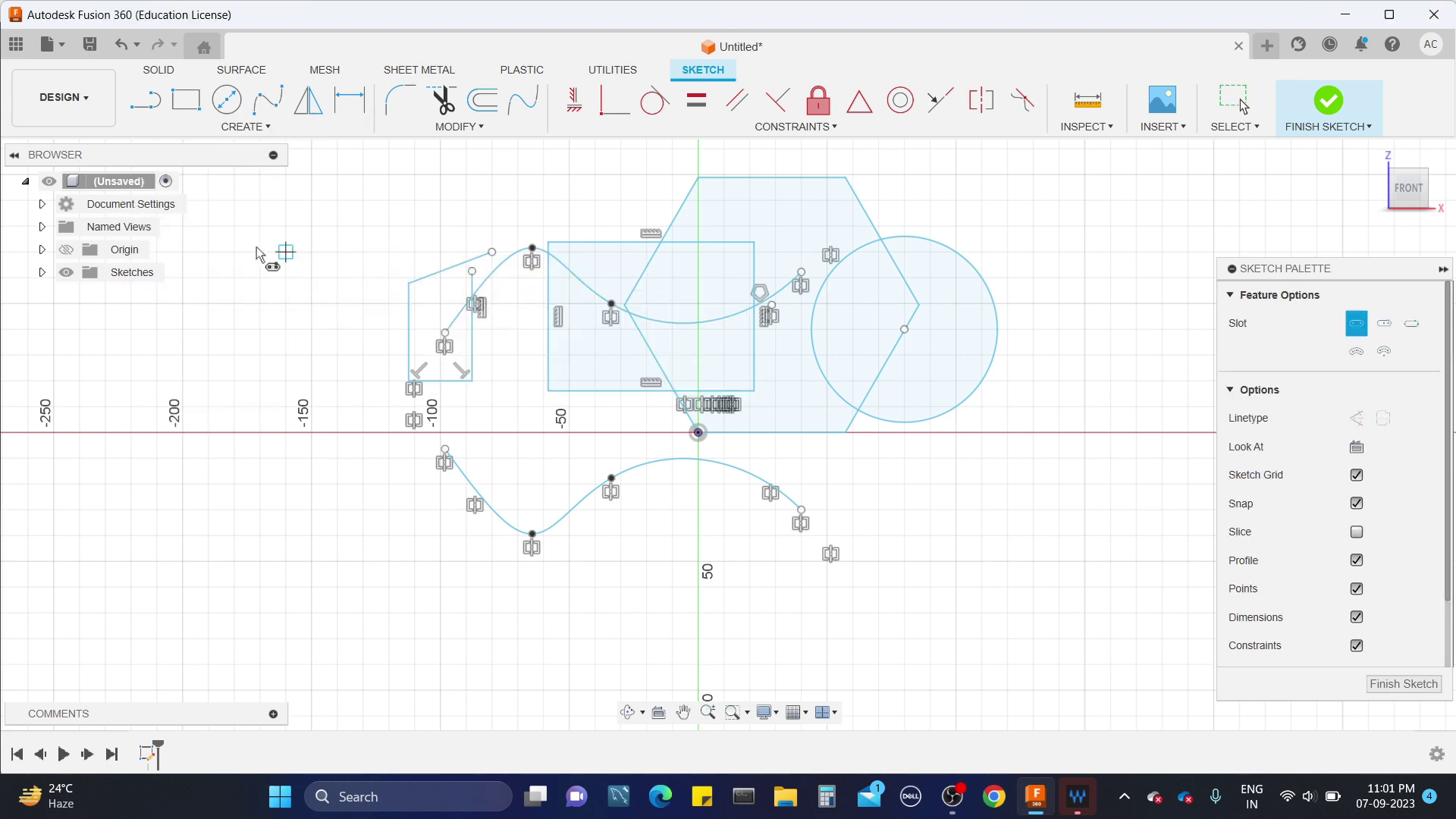
left_click(285, 251)
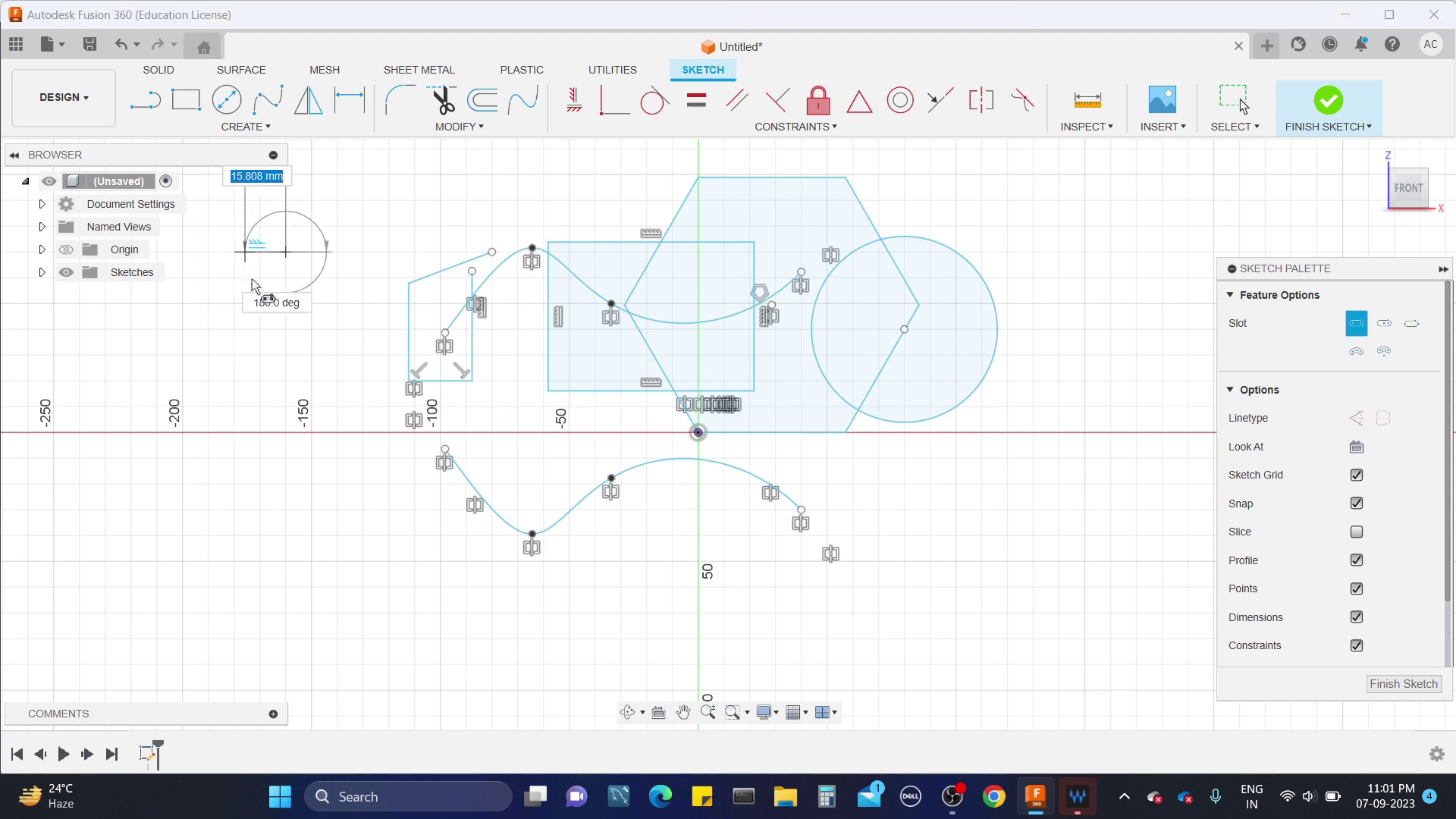
left_click(259, 536)
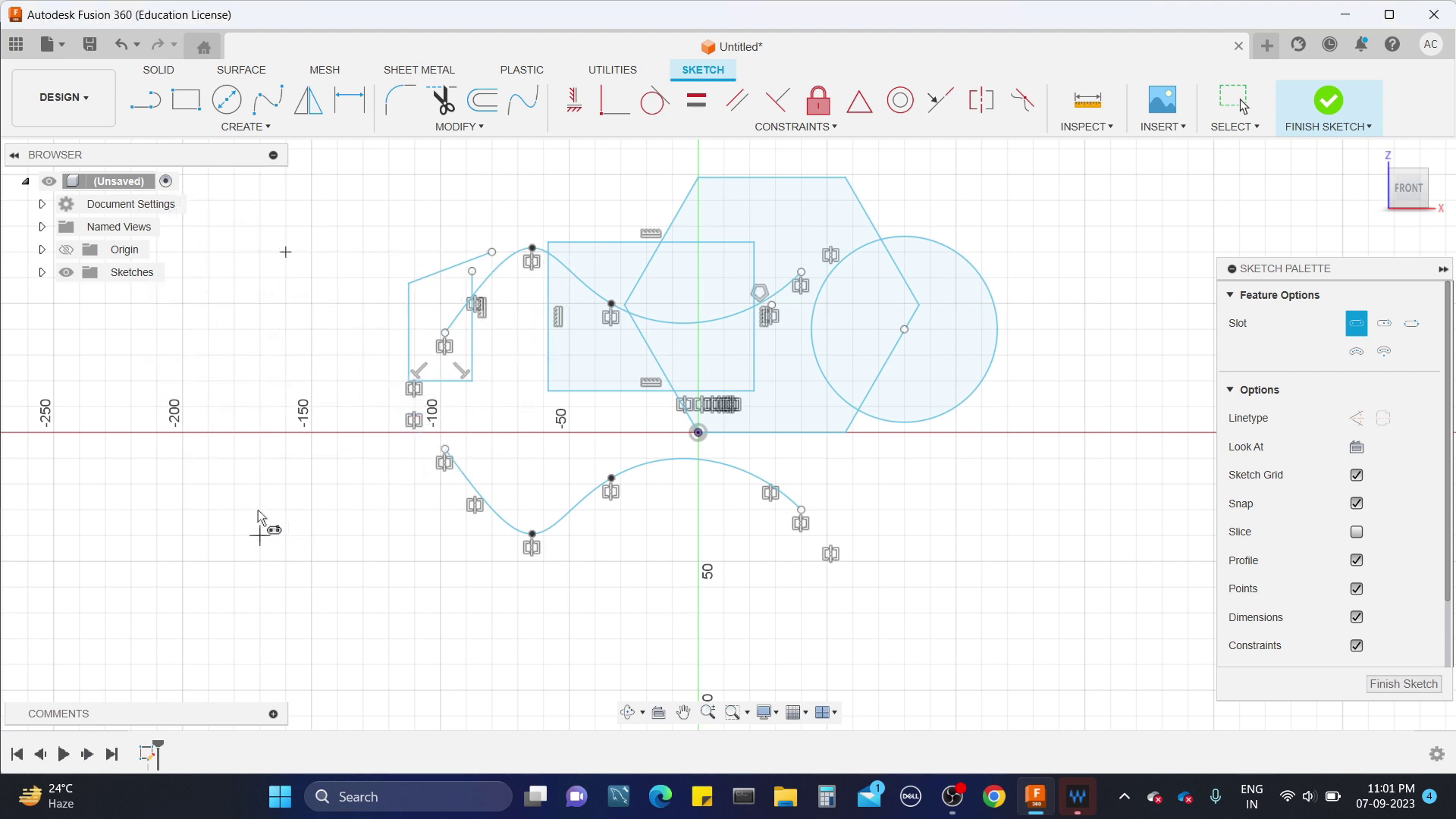
left_click(301, 511)
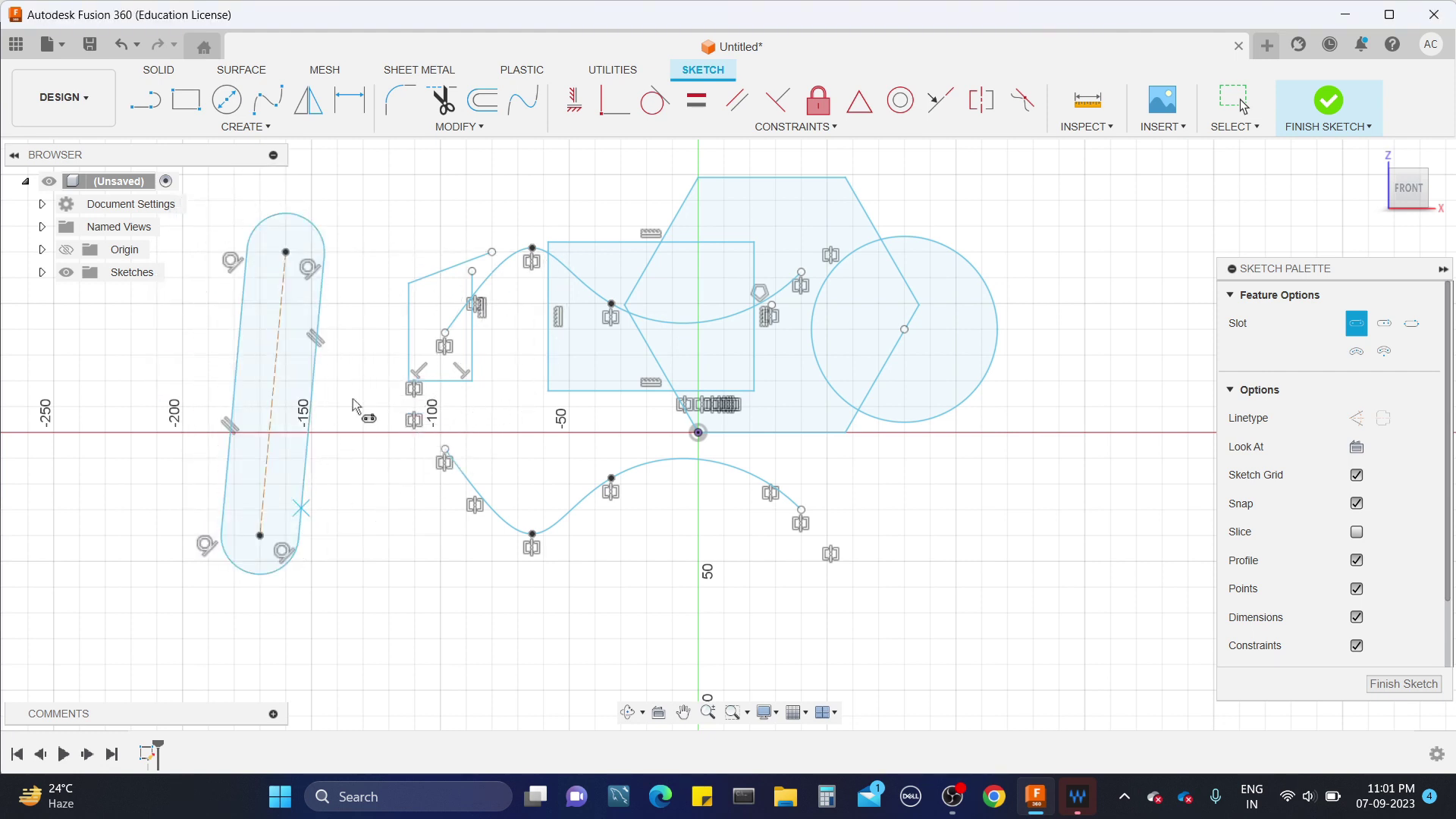
Step: Draw a narrow overall slot running diagonally down and left from the left part of the mirrored lower spline
left_click(244, 129)
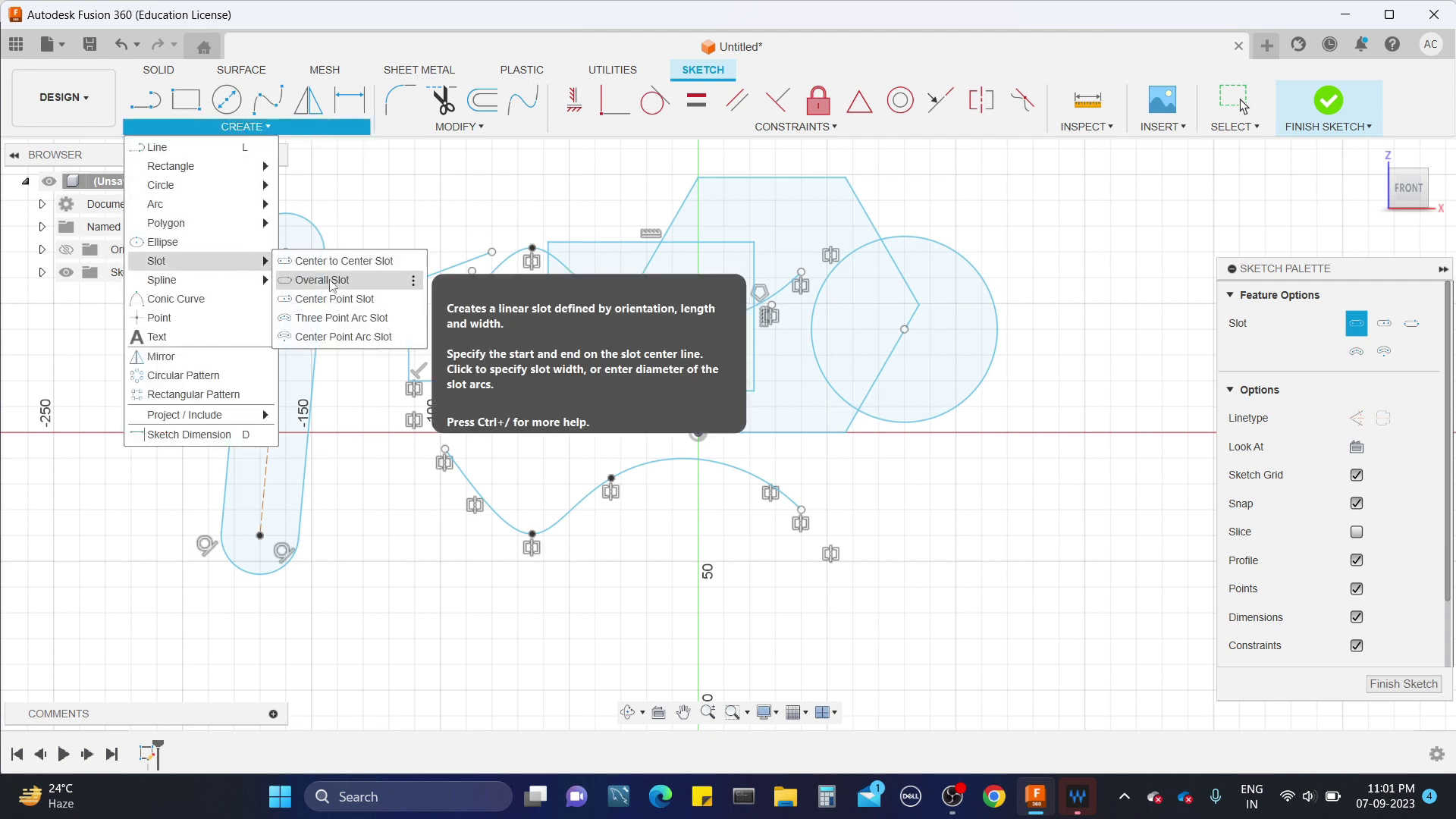
left_click(334, 280)
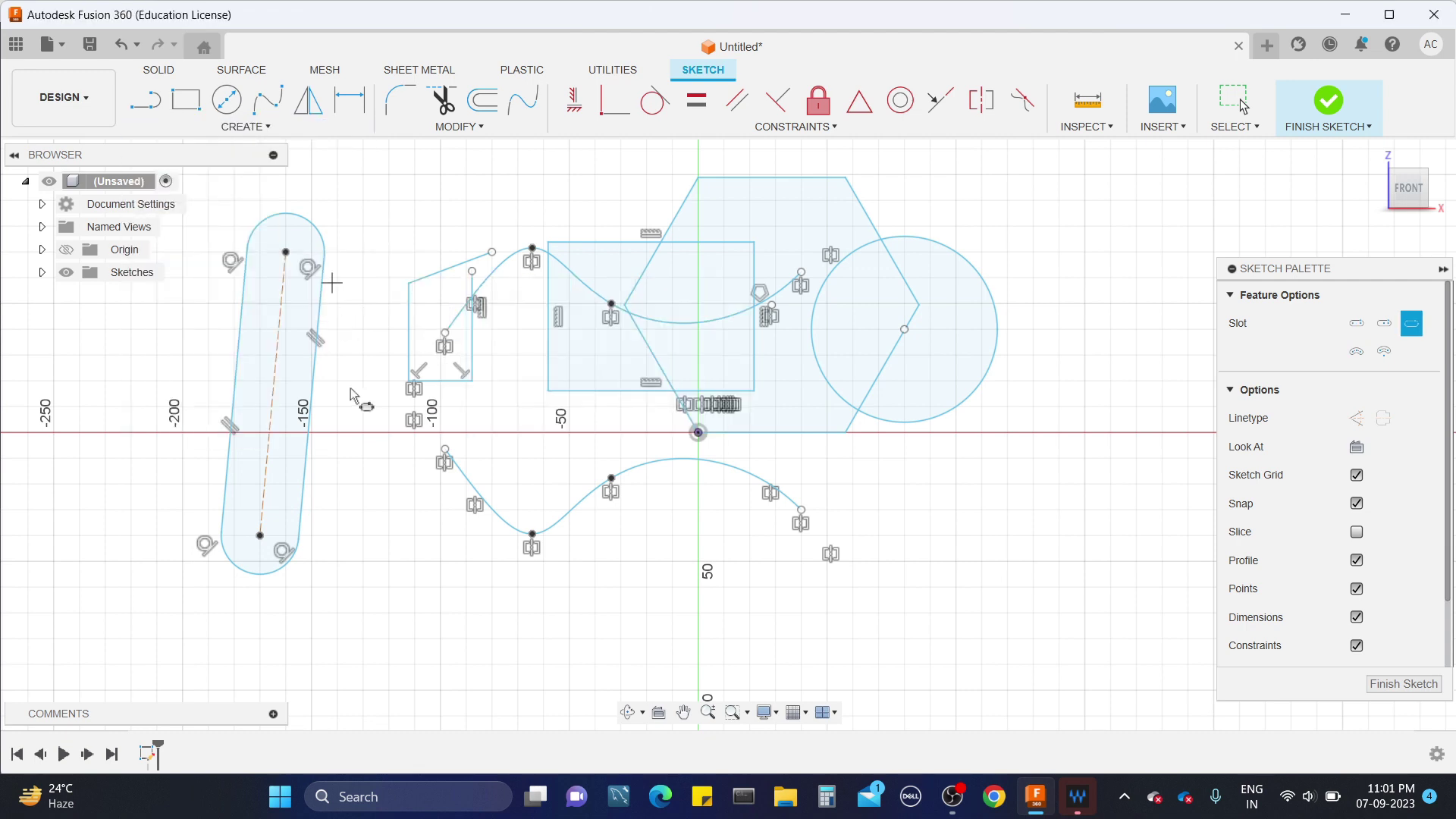
left_click(497, 516)
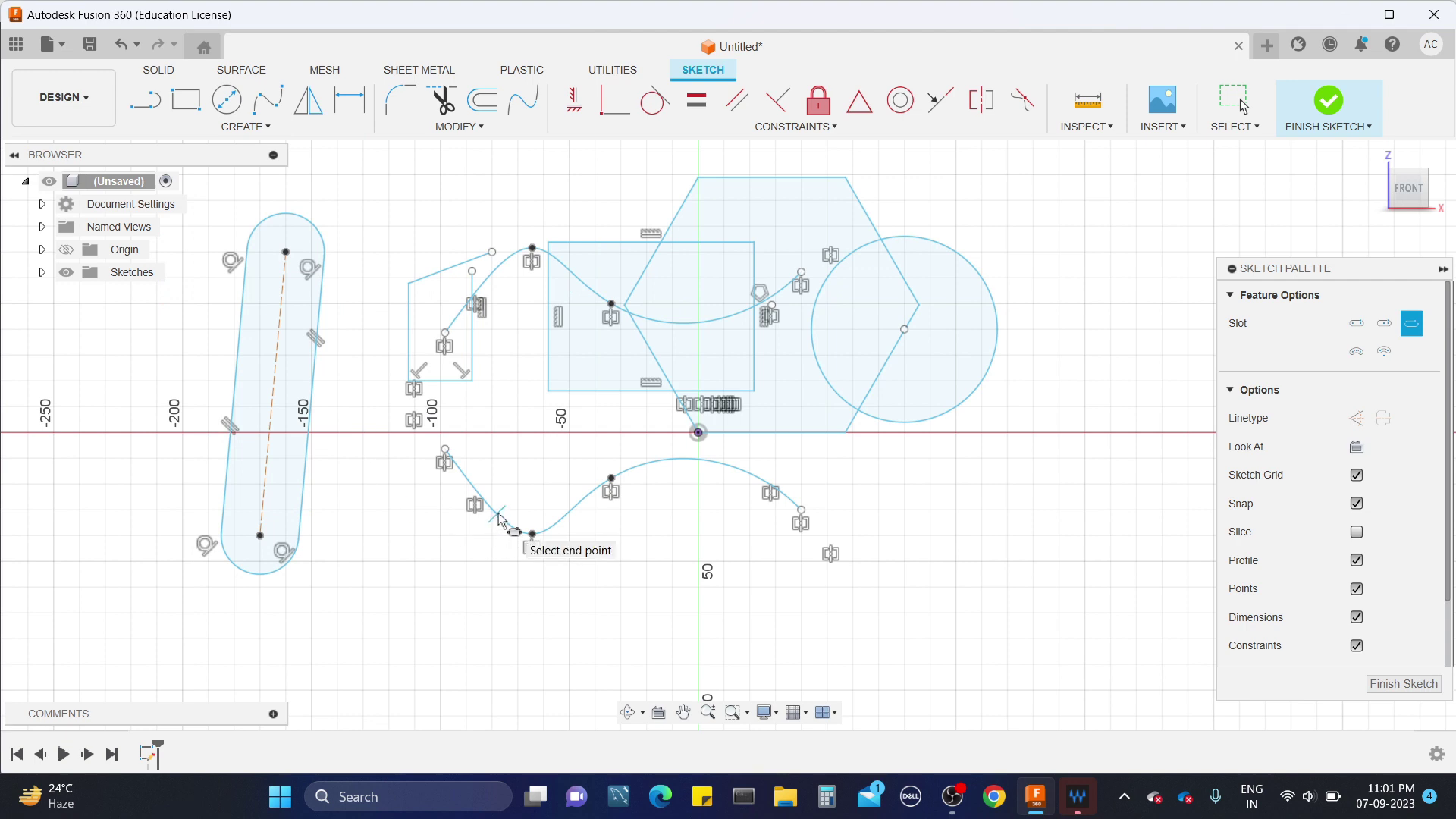
left_click(403, 609)
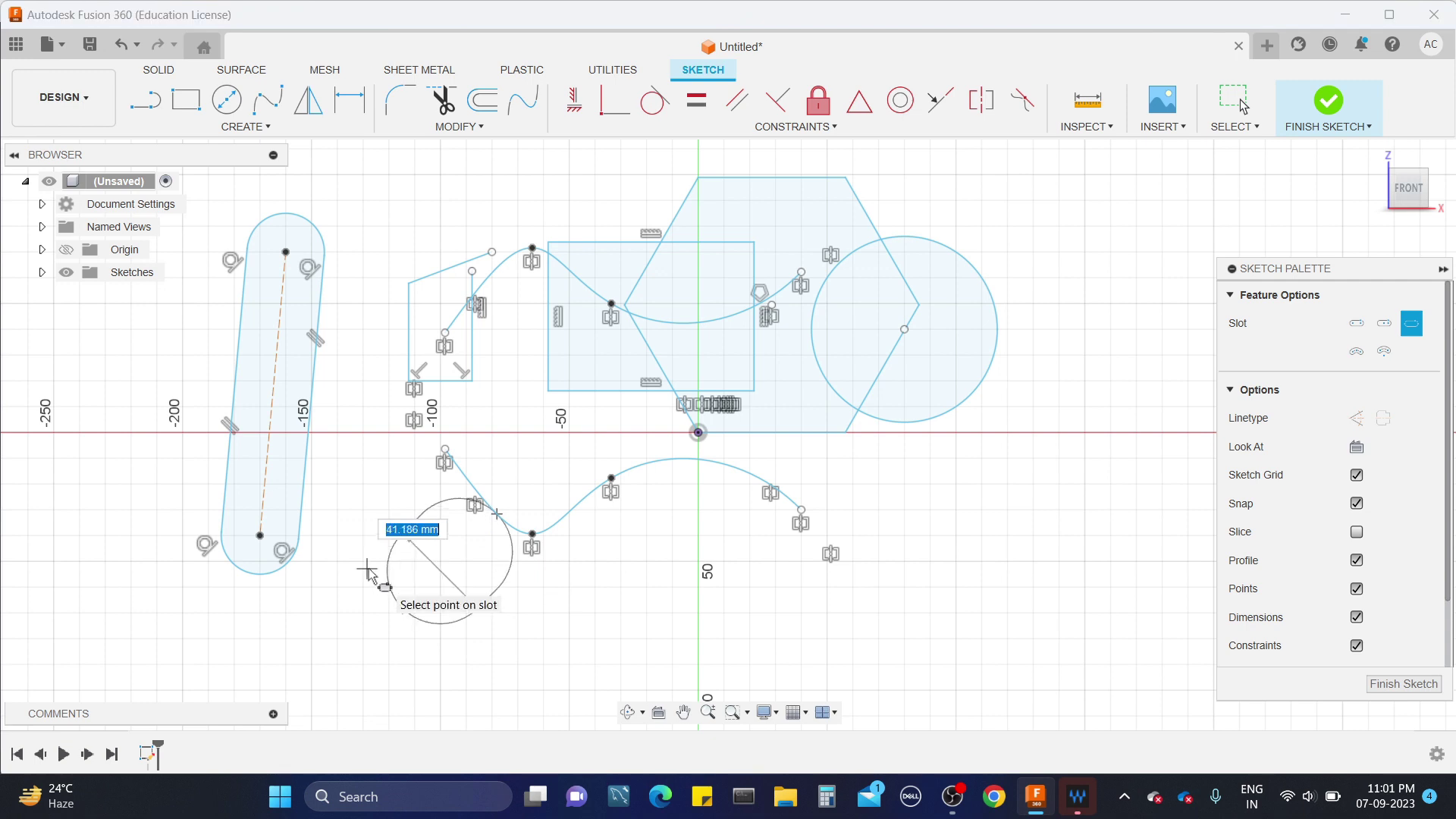
left_click(390, 616)
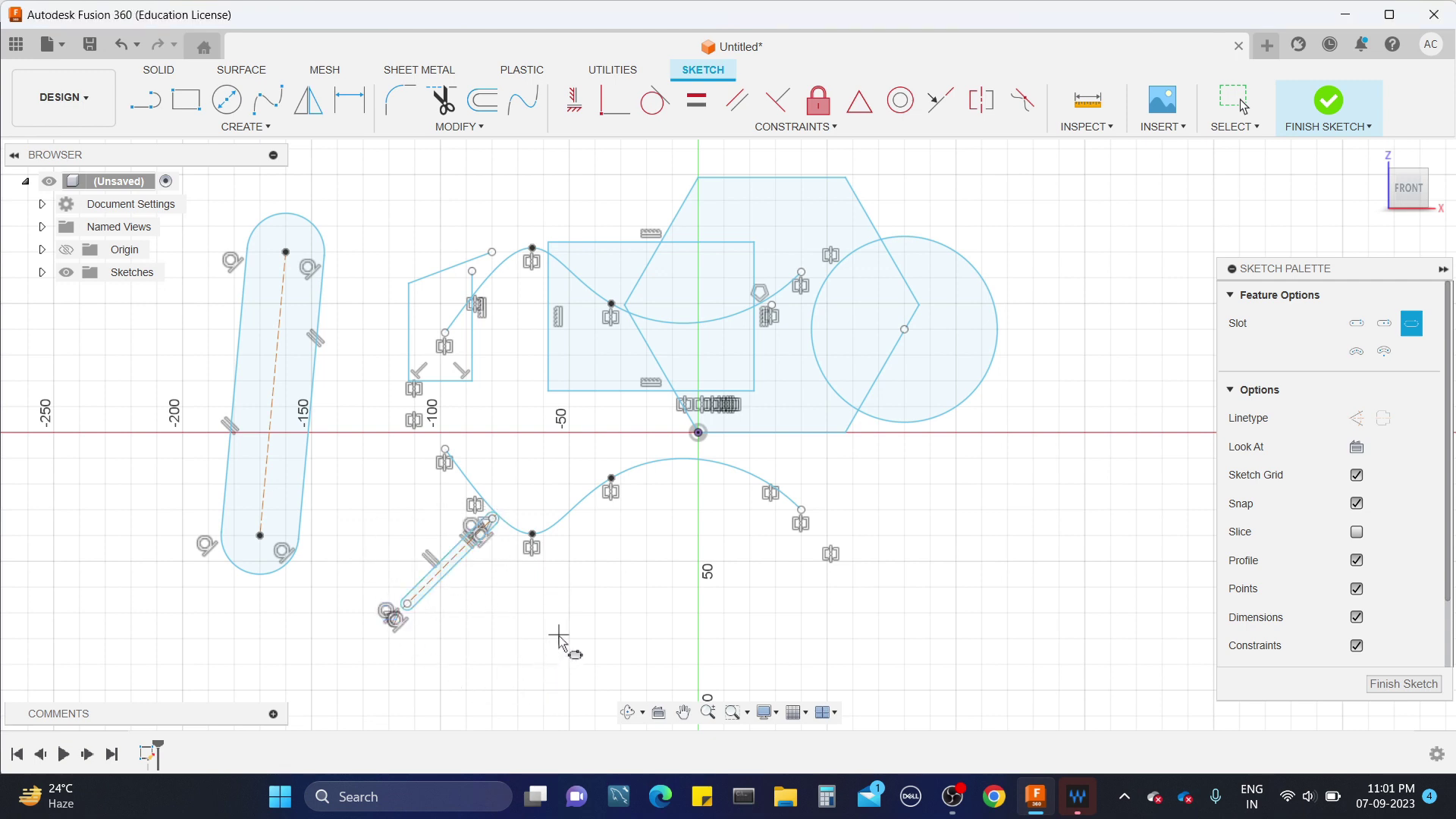
Step: Draw another overall slot sloping down to the right in the empty area to the upper right of the circle
left_click(1032, 201)
left_click(1086, 265)
left_click(1143, 343)
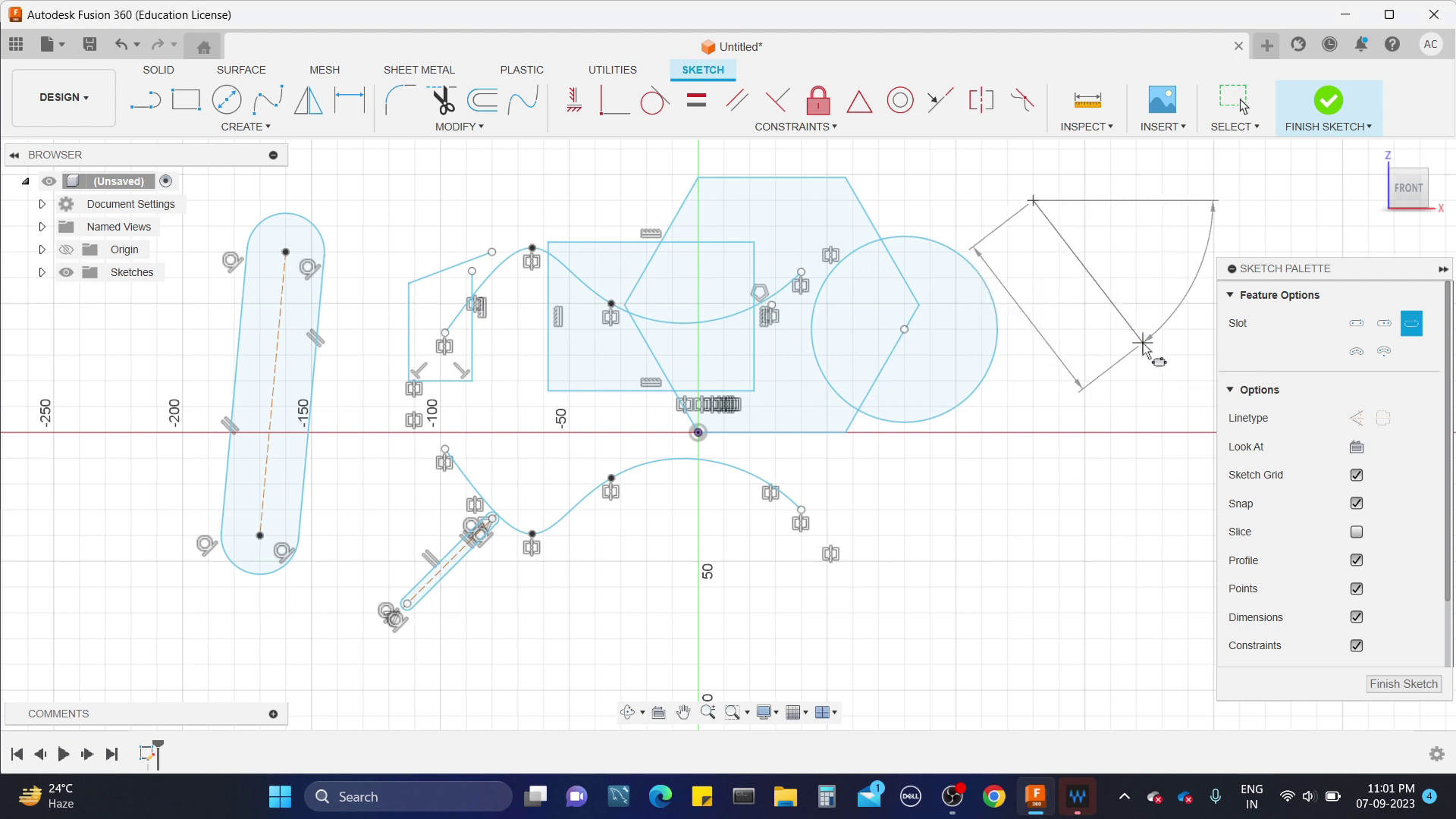
left_click(1144, 305)
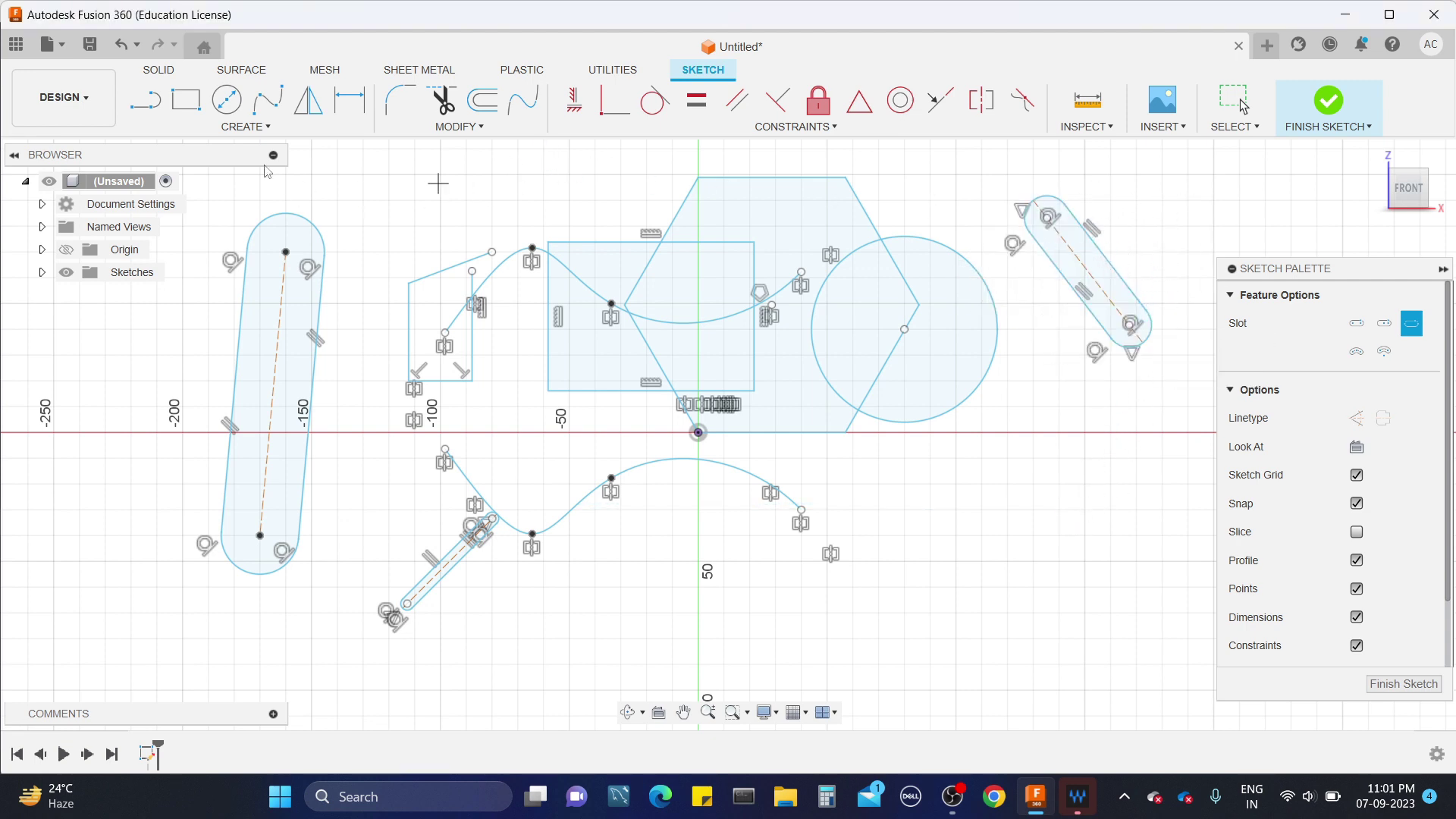
Step: Draw a narrow horizontal center point slot below the circle and the horizontal axis, centered directly under the circle
left_click(267, 129)
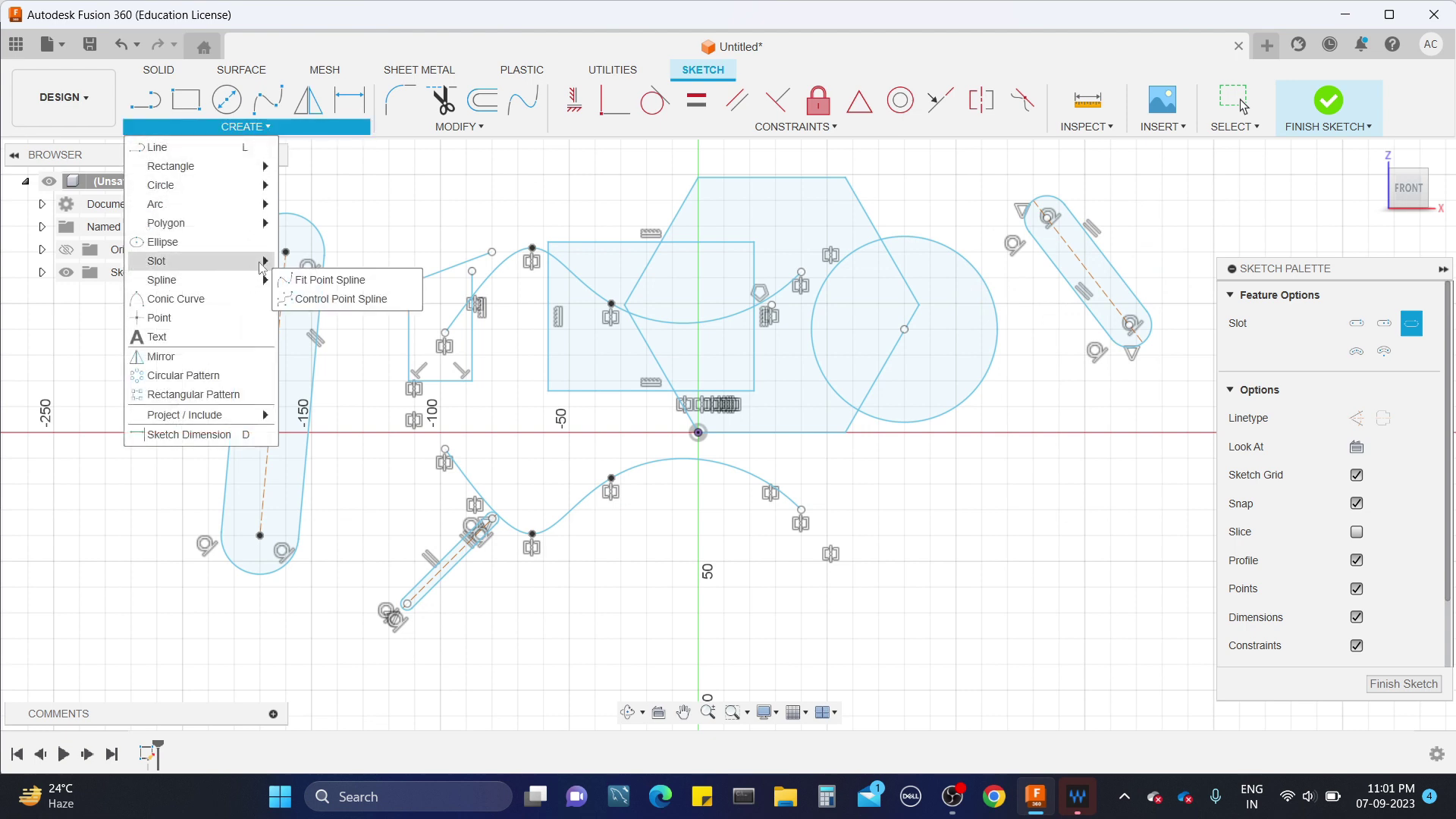
mouse_move(250, 261)
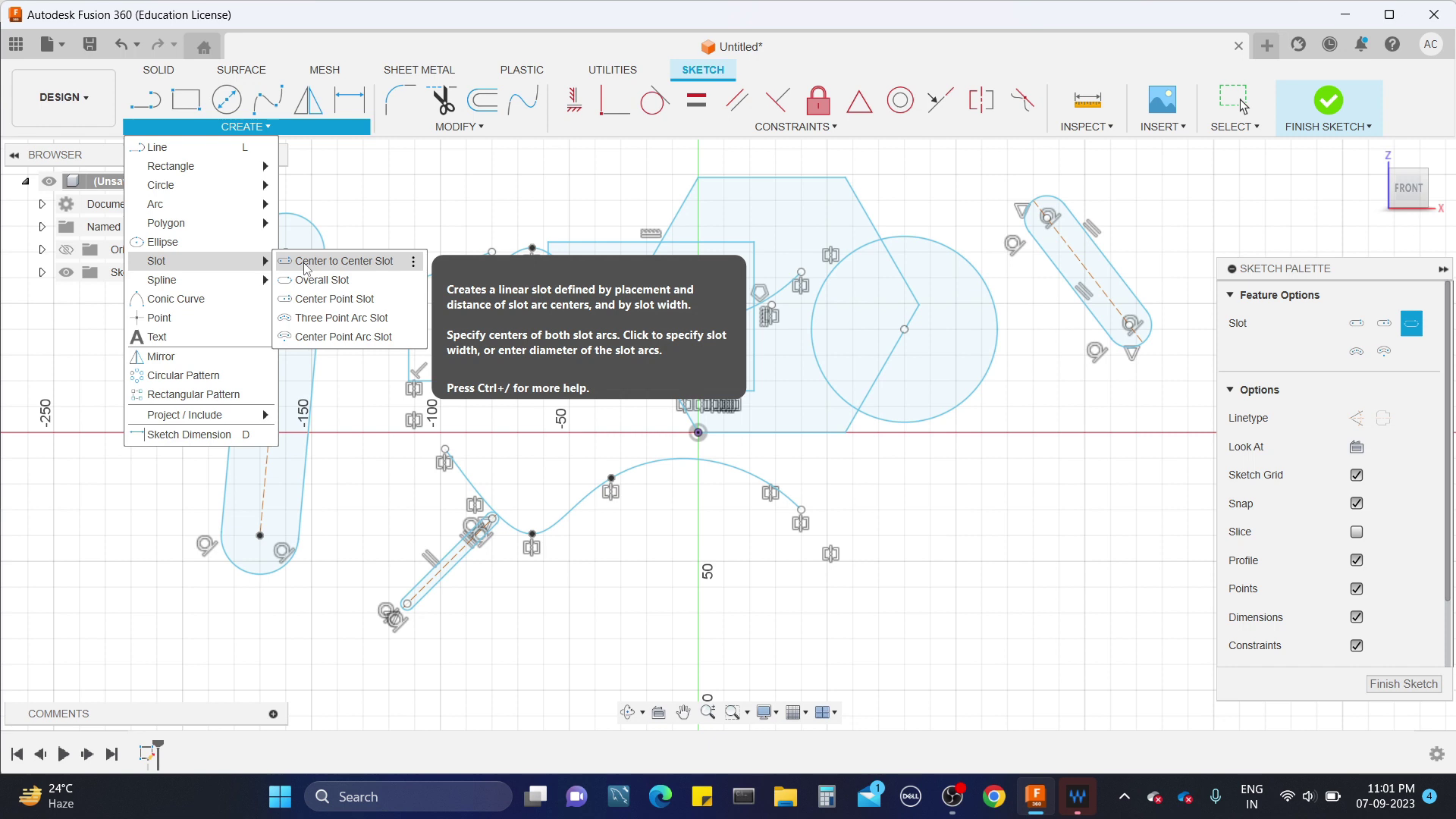
left_click(305, 299)
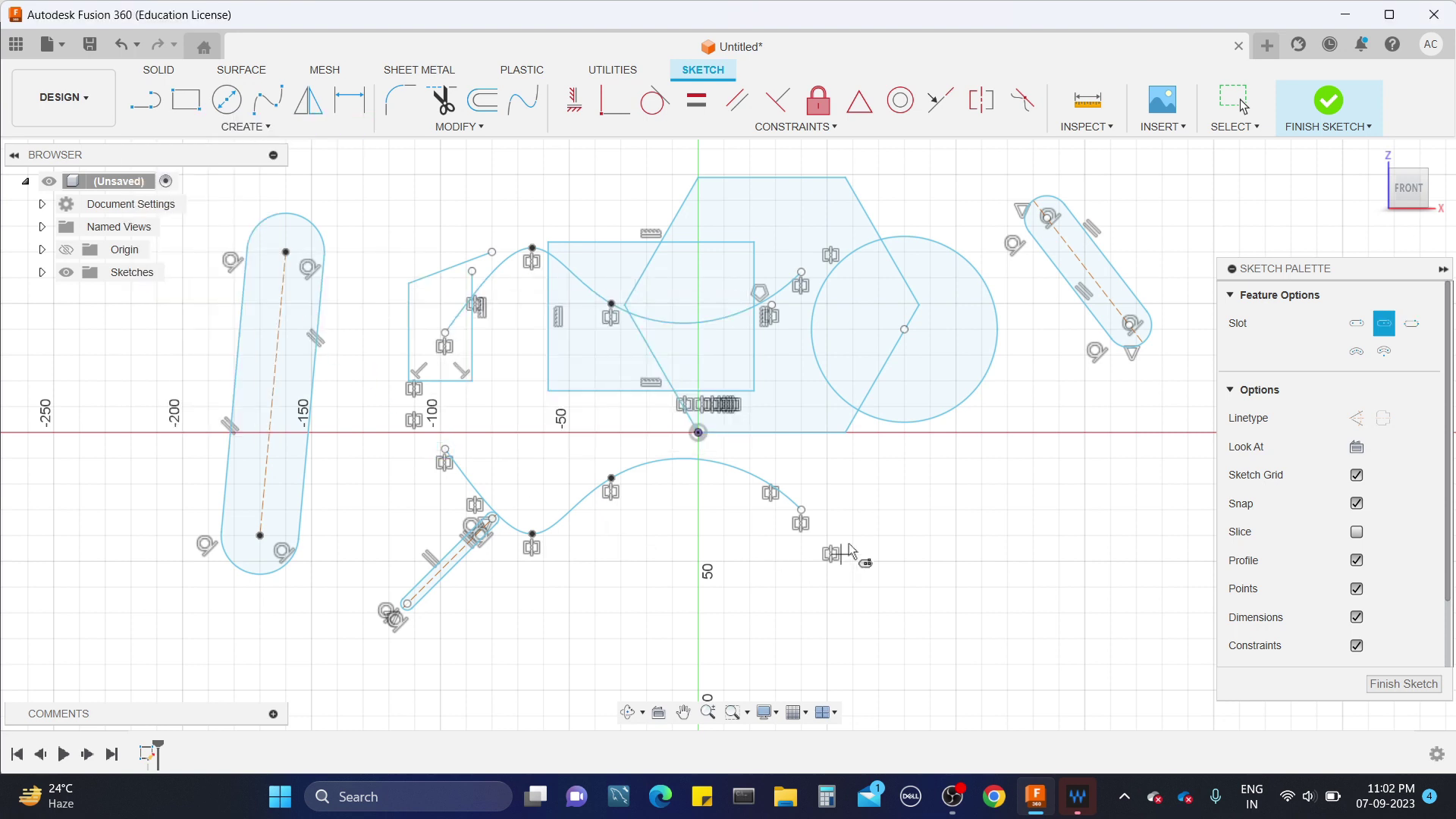
left_click(903, 484)
left_click(1042, 486)
left_click(1032, 502)
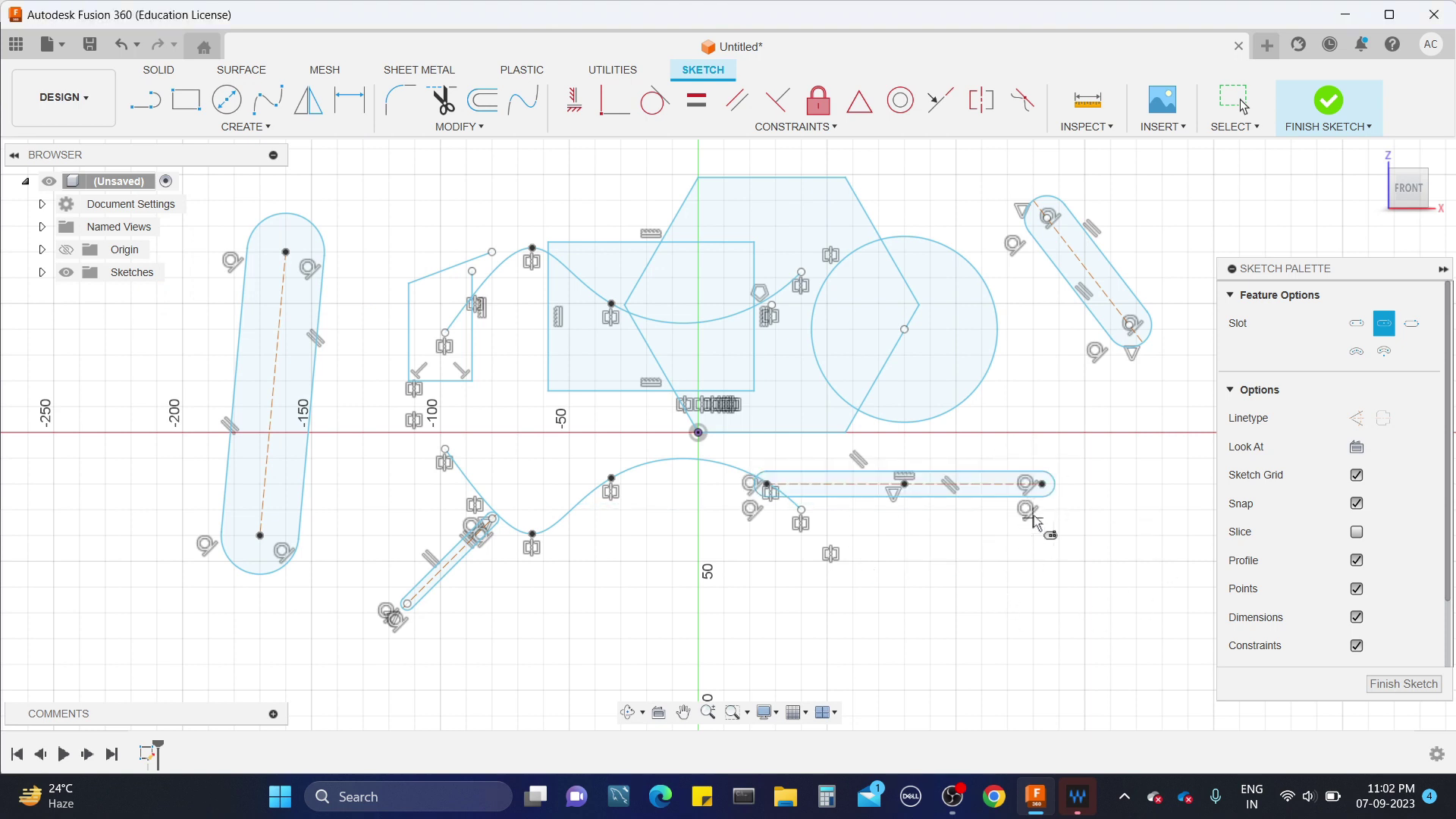
Step: Draw an upward-bulging three point arc slot just below the horizontal center point slot
left_click(224, 129)
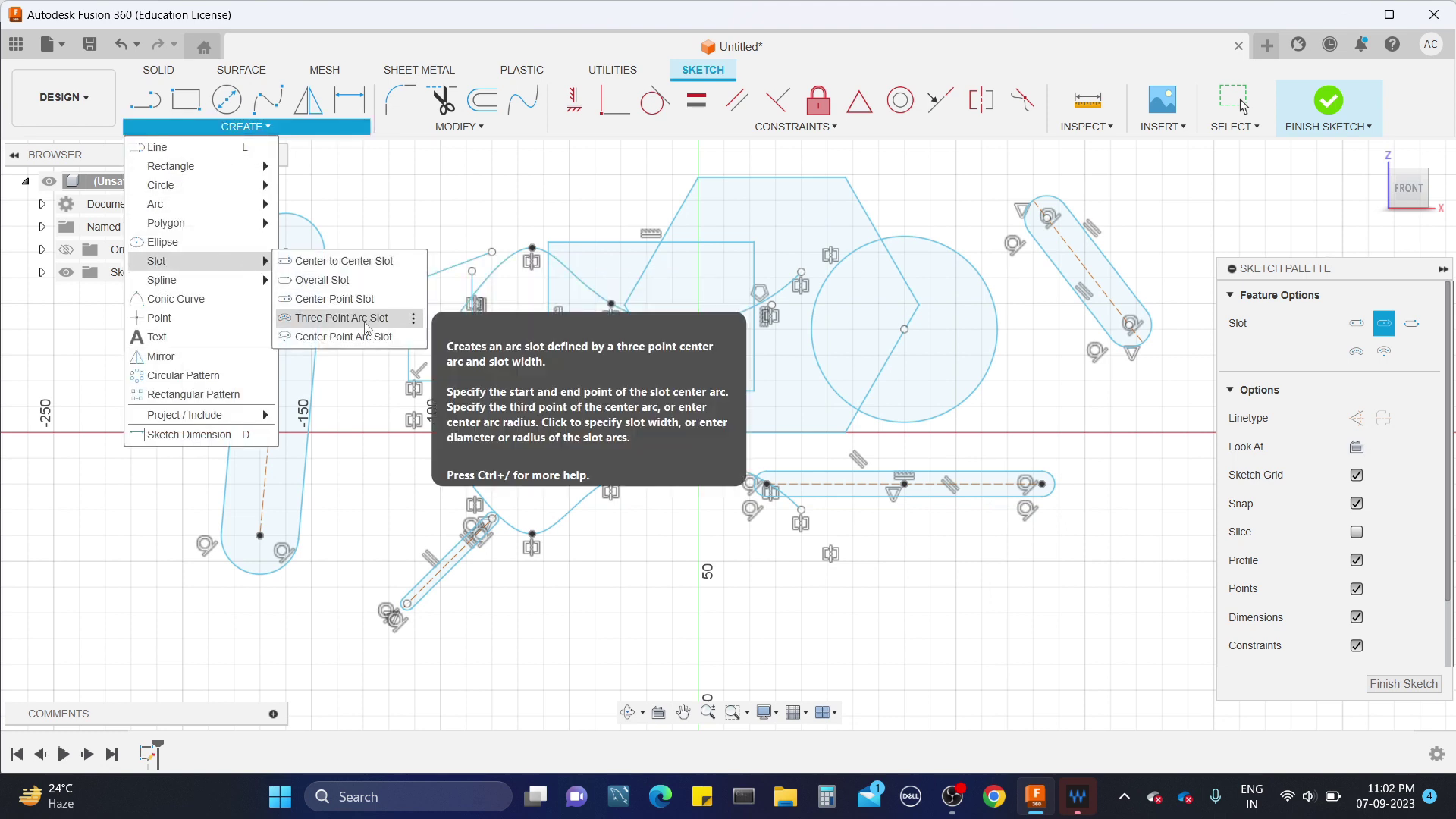
left_click(366, 319)
left_click(813, 604)
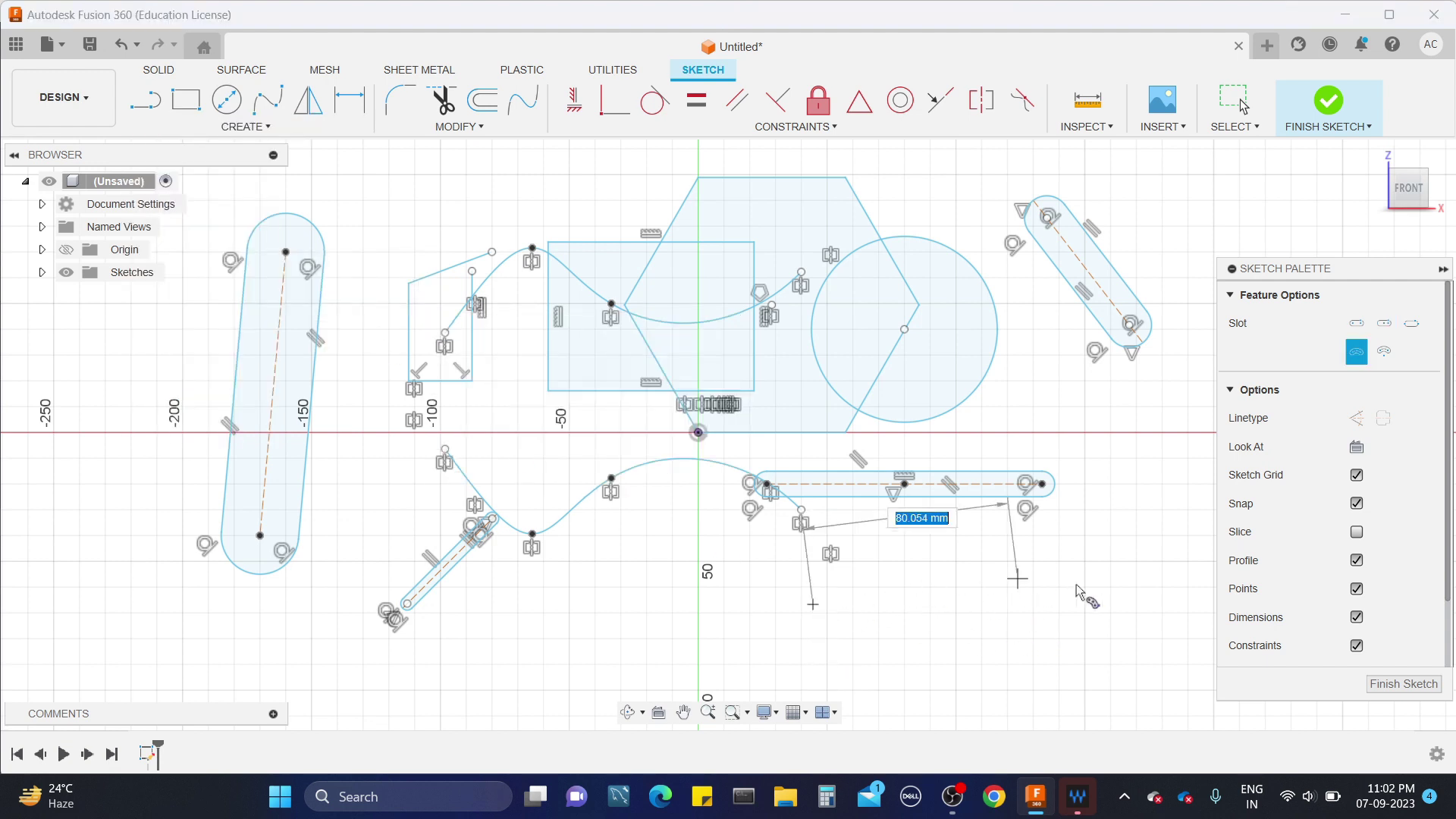
left_click(1100, 604)
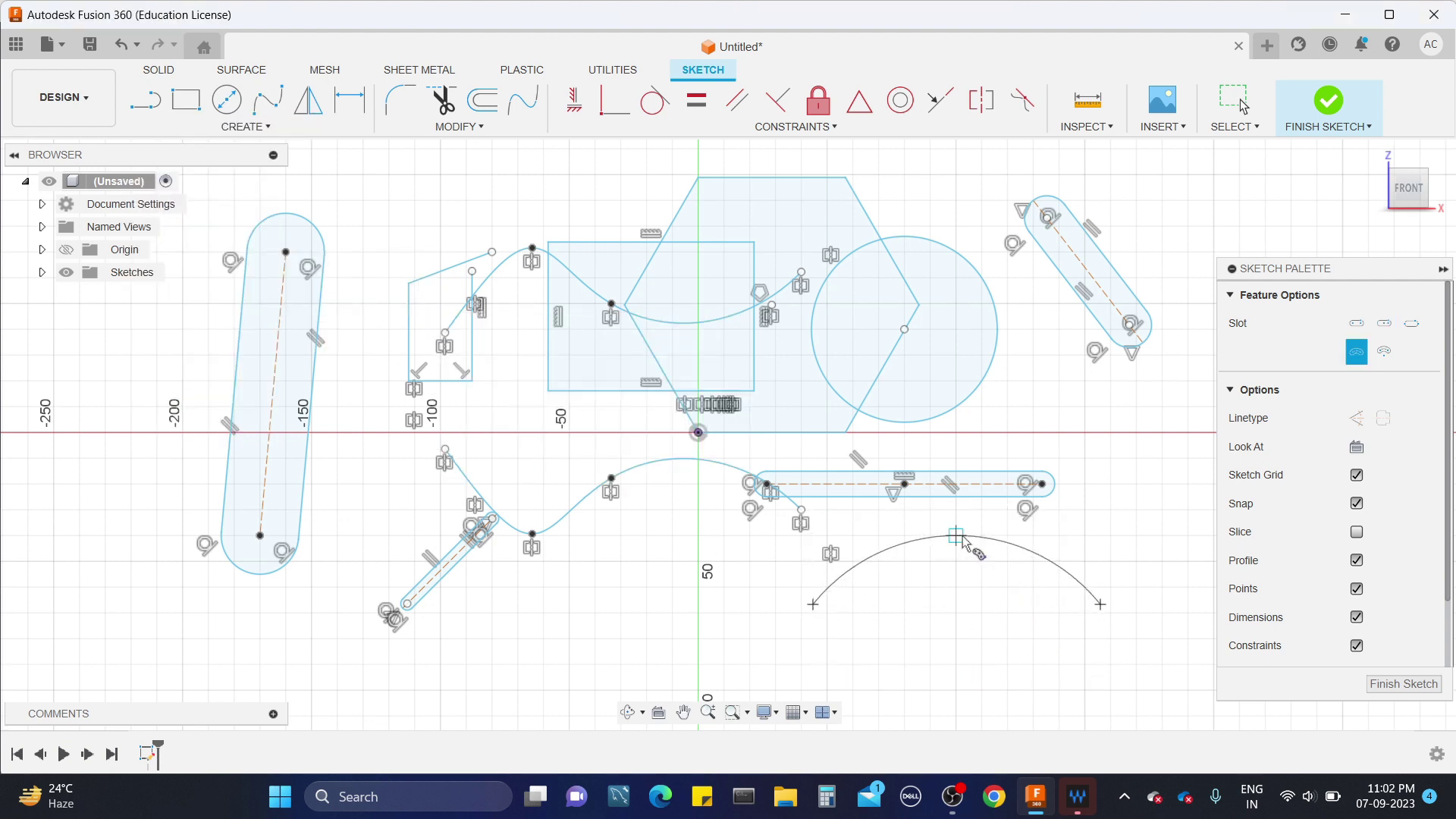
left_click(957, 536)
left_click(963, 564)
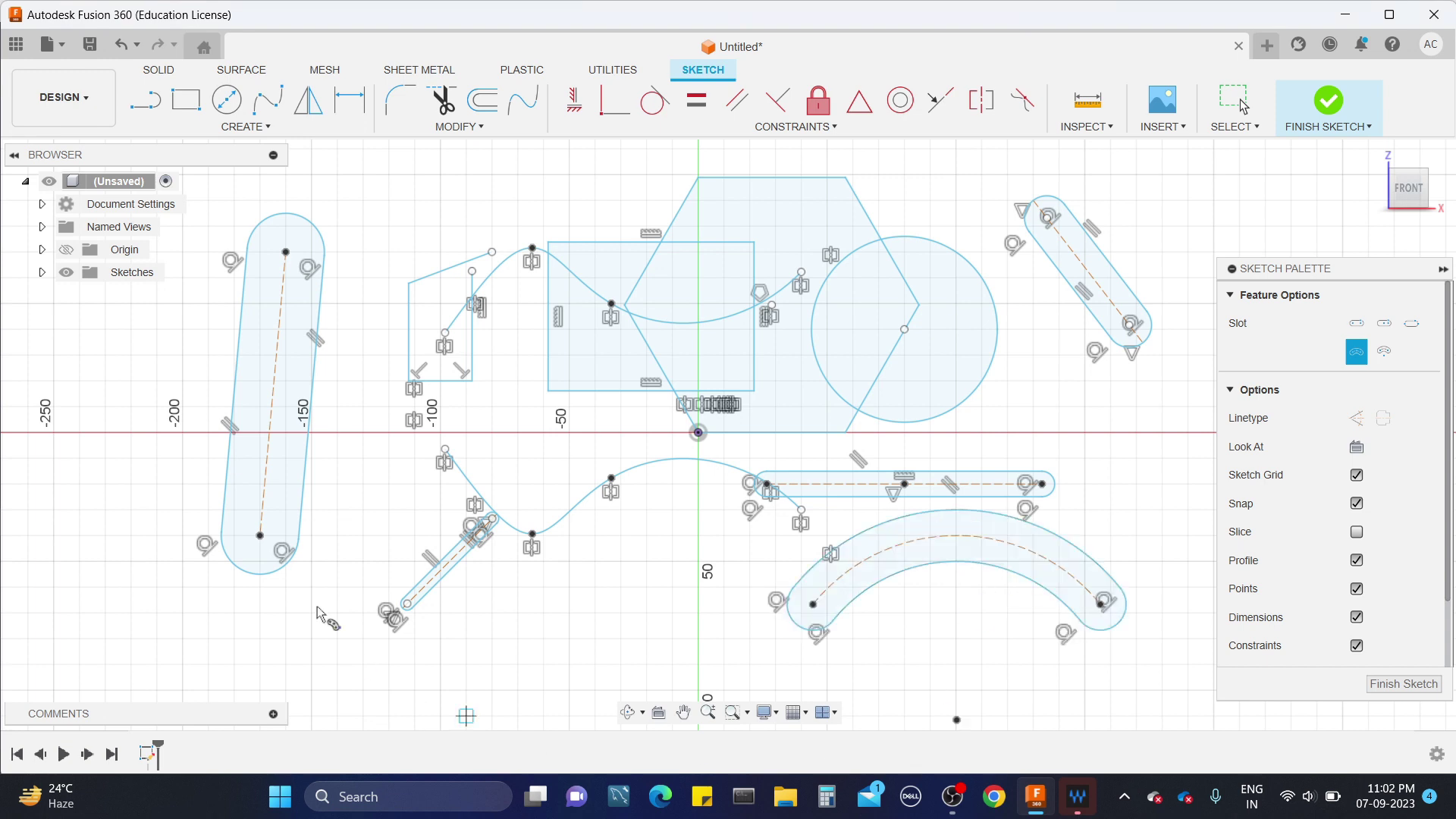
Step: Try to draw a wavy control point spline with six control points above the rectangle, hexagon and circle
left_click(244, 126)
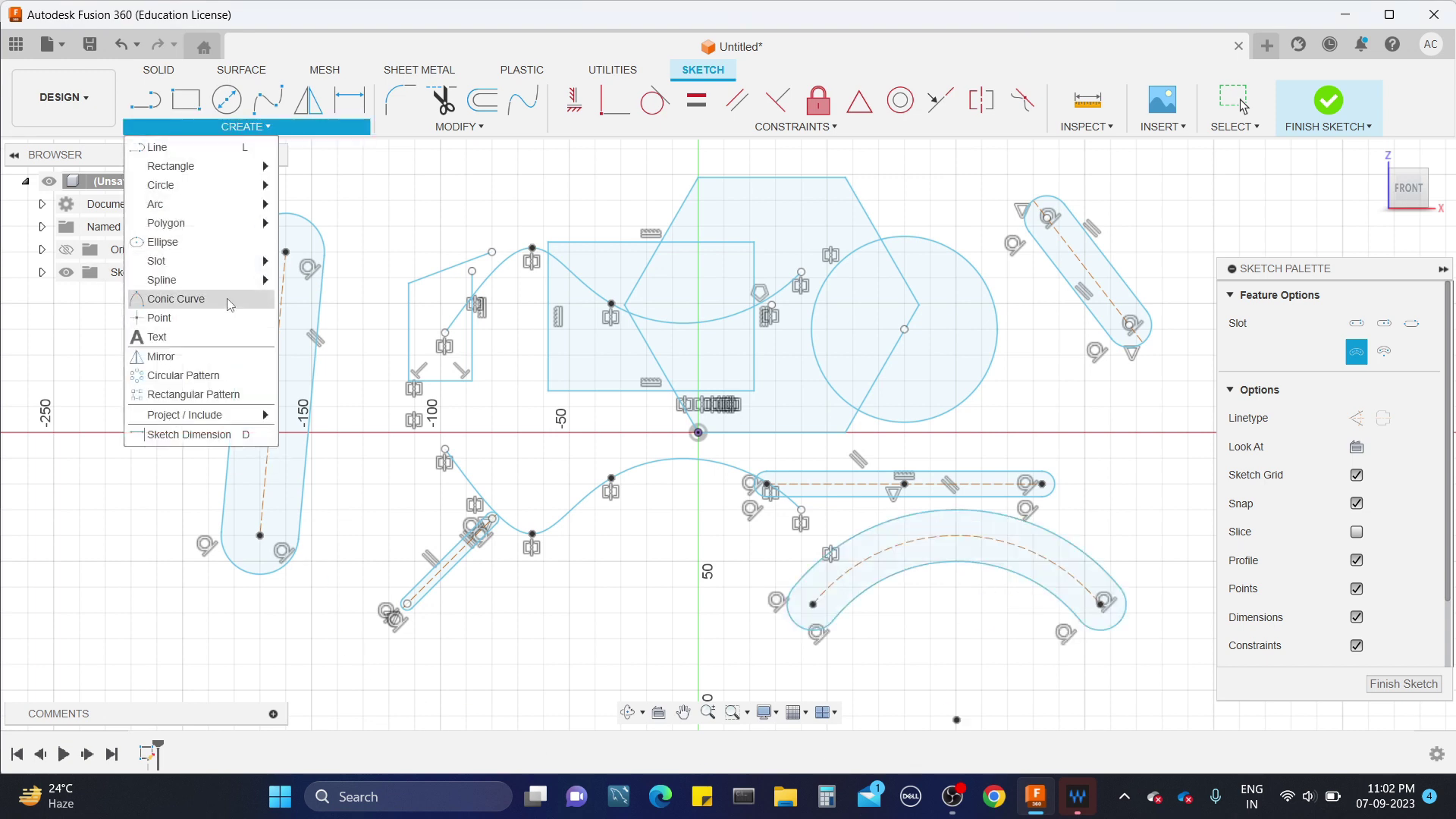
mouse_move(228, 261)
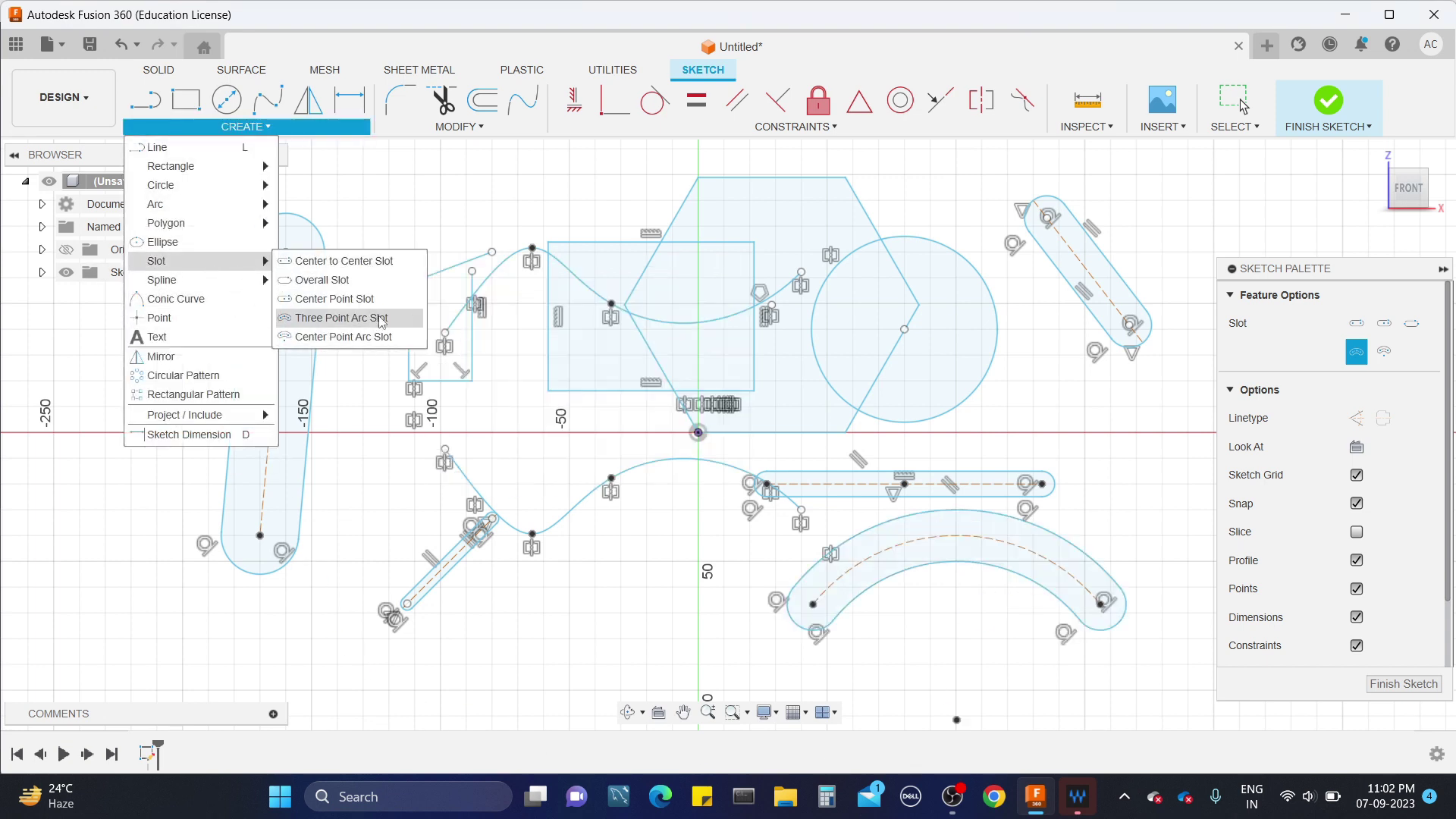
mouse_move(204, 286)
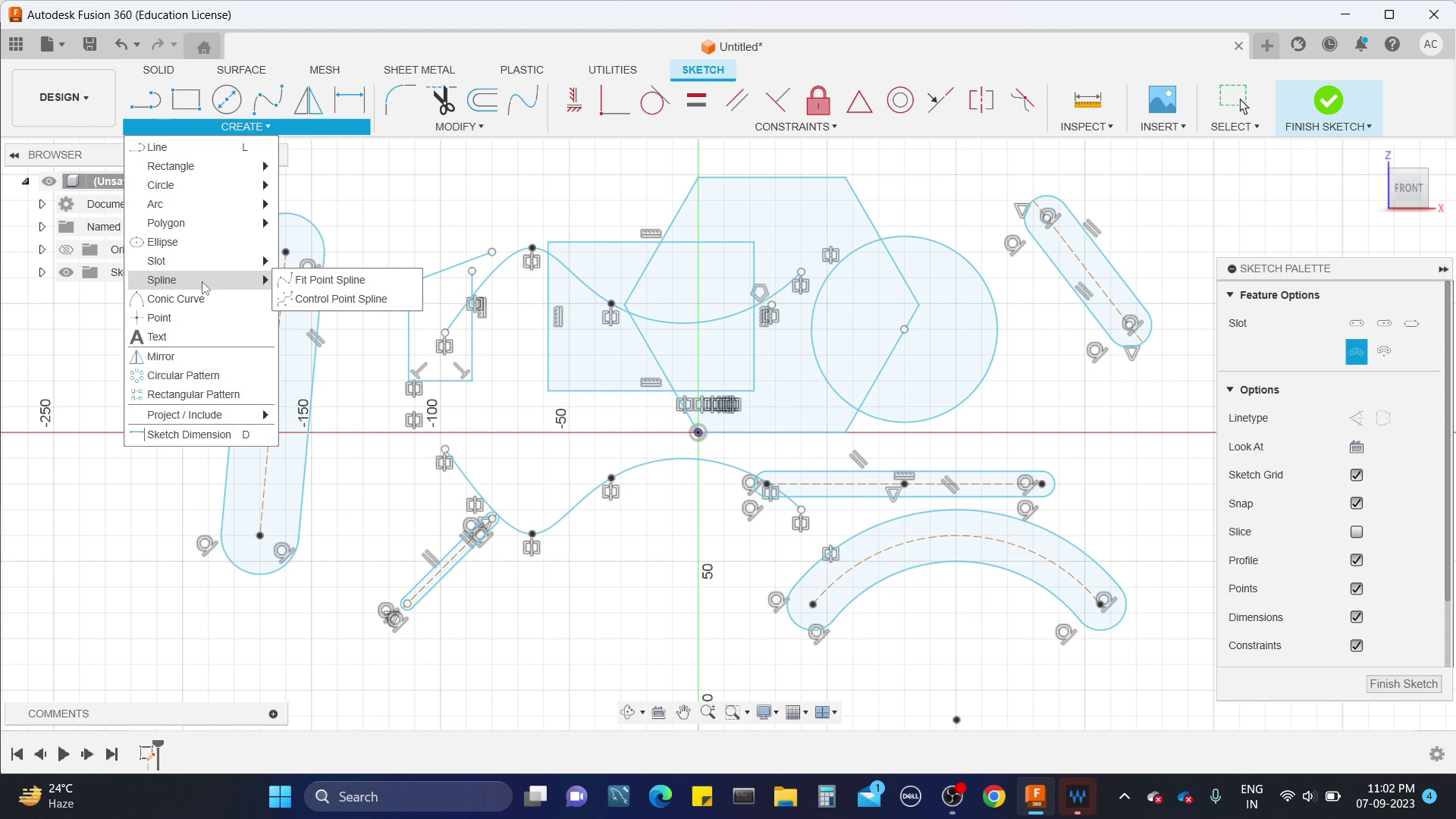
left_click(341, 299)
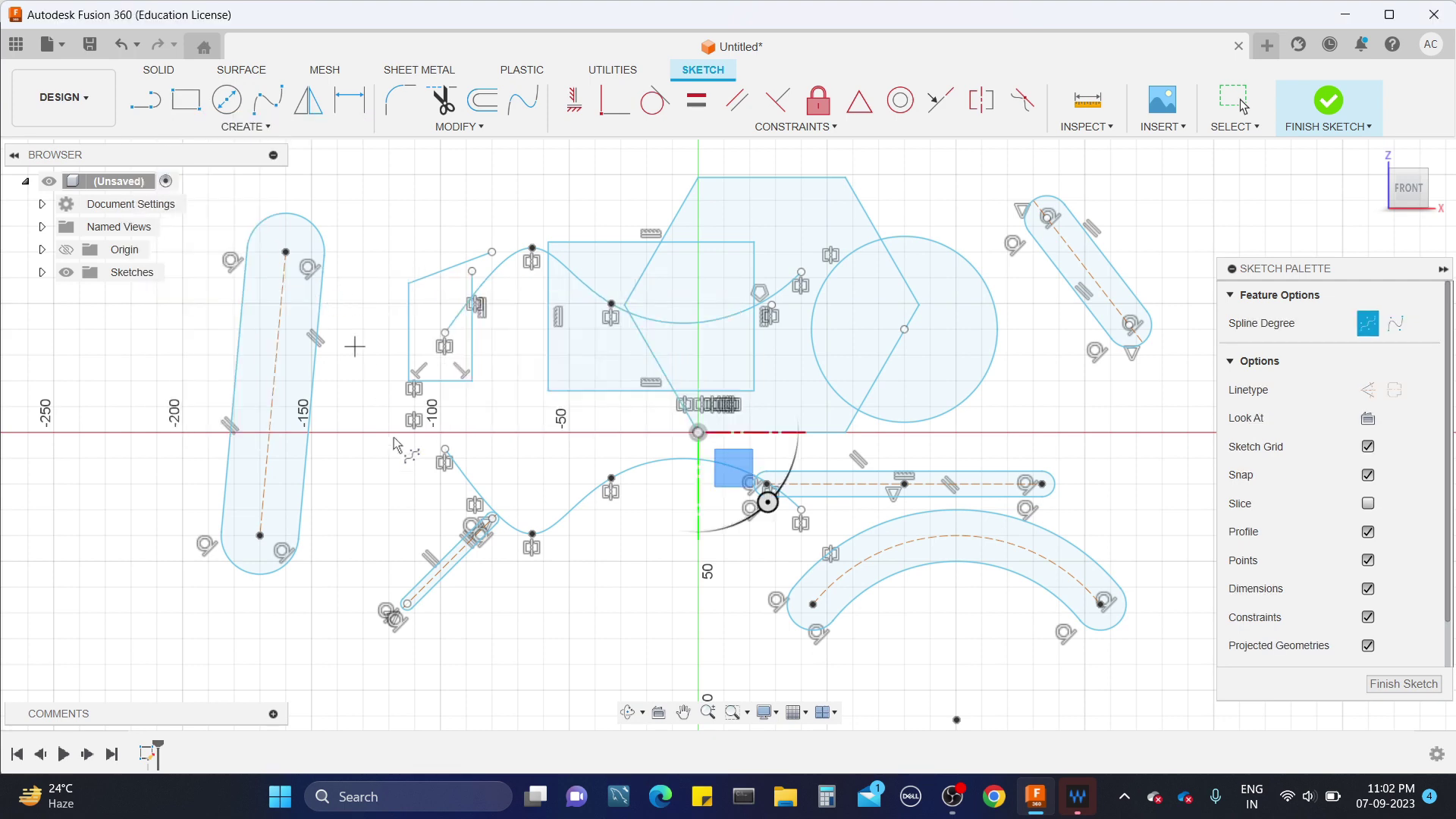
scroll(429, 330, "down", 1)
scroll(432, 334, "down", 1)
left_click(390, 177)
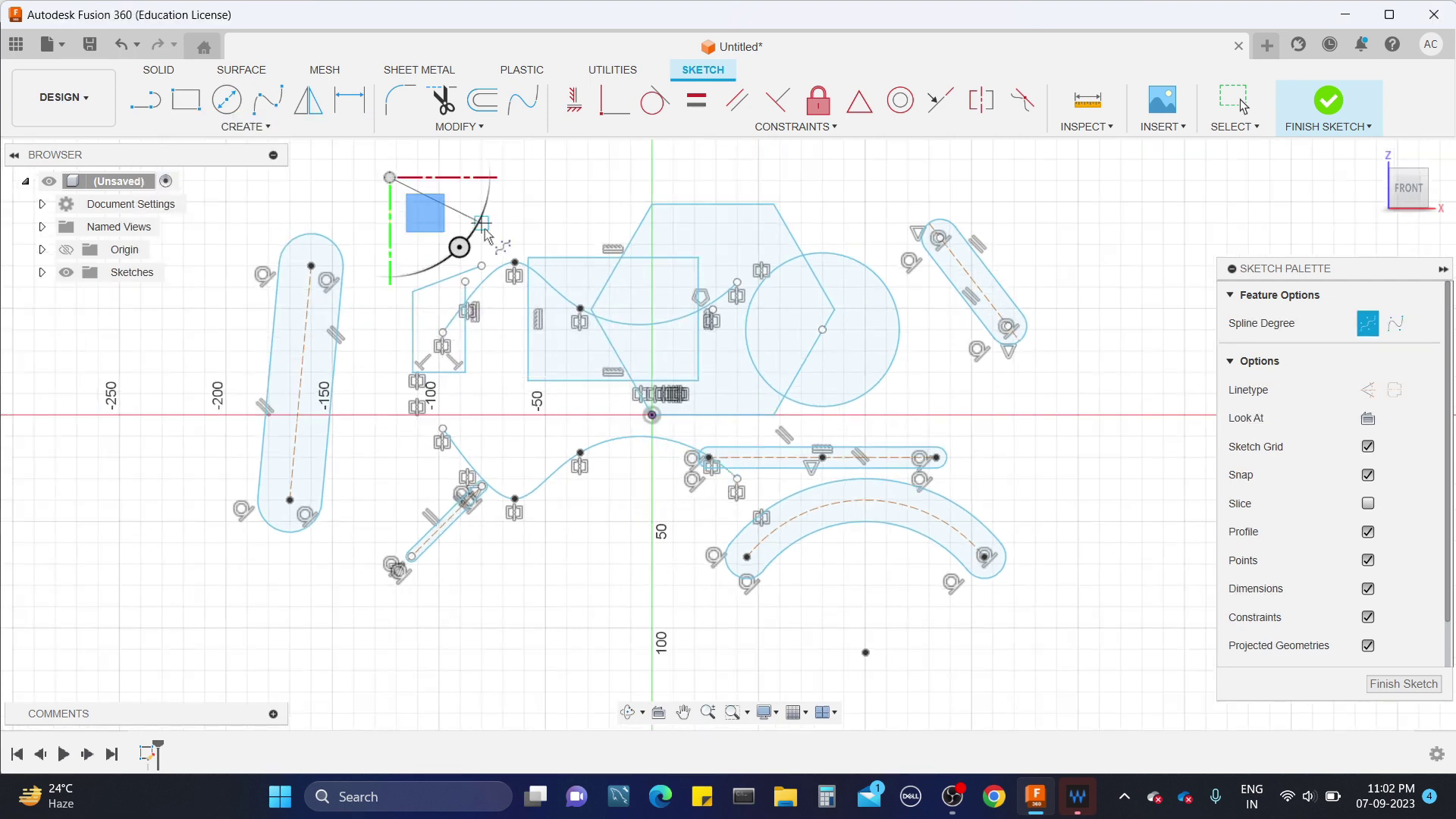
left_click(579, 177)
left_click(695, 177)
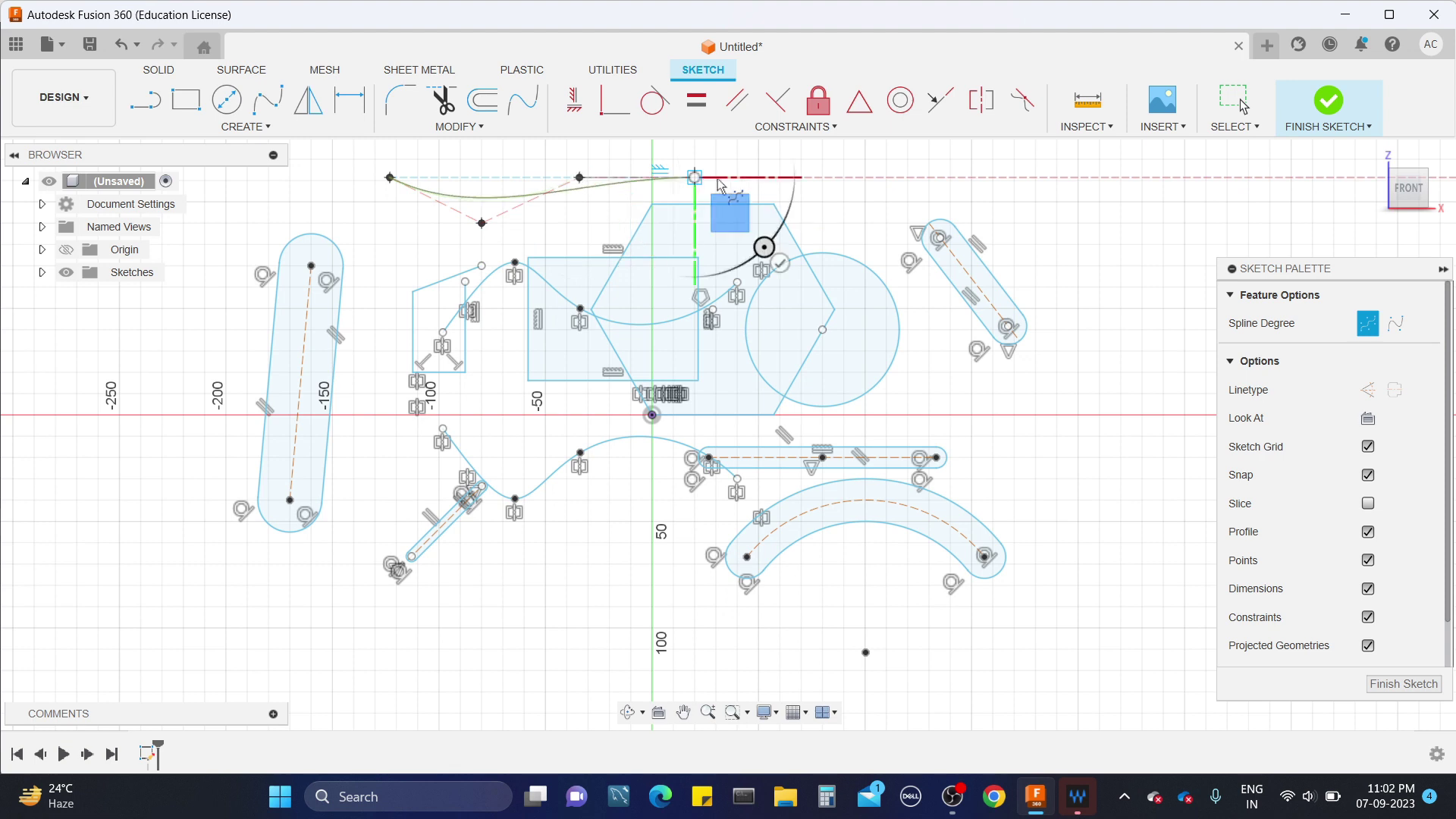
left_click(843, 244)
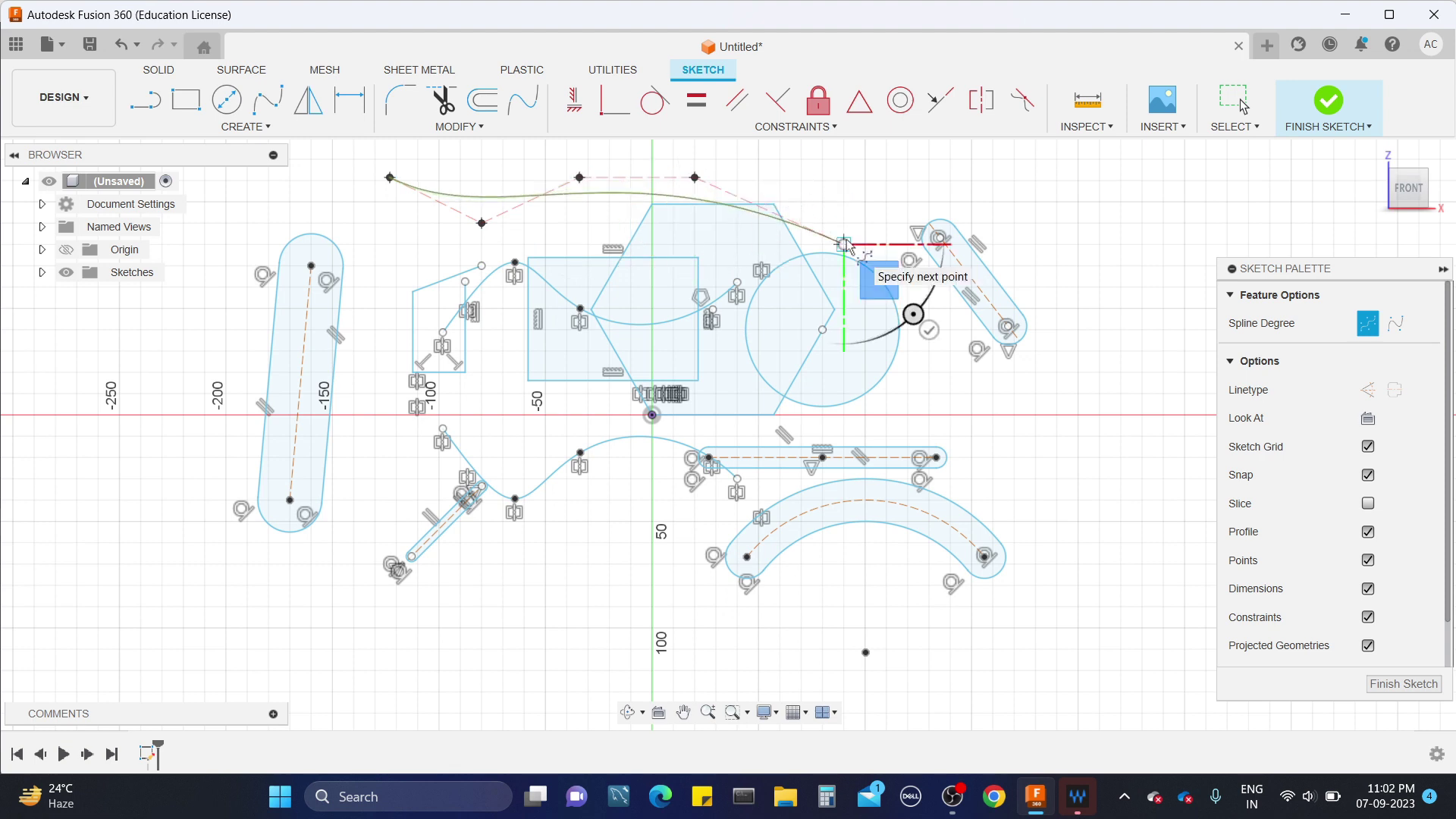
left_click(880, 191)
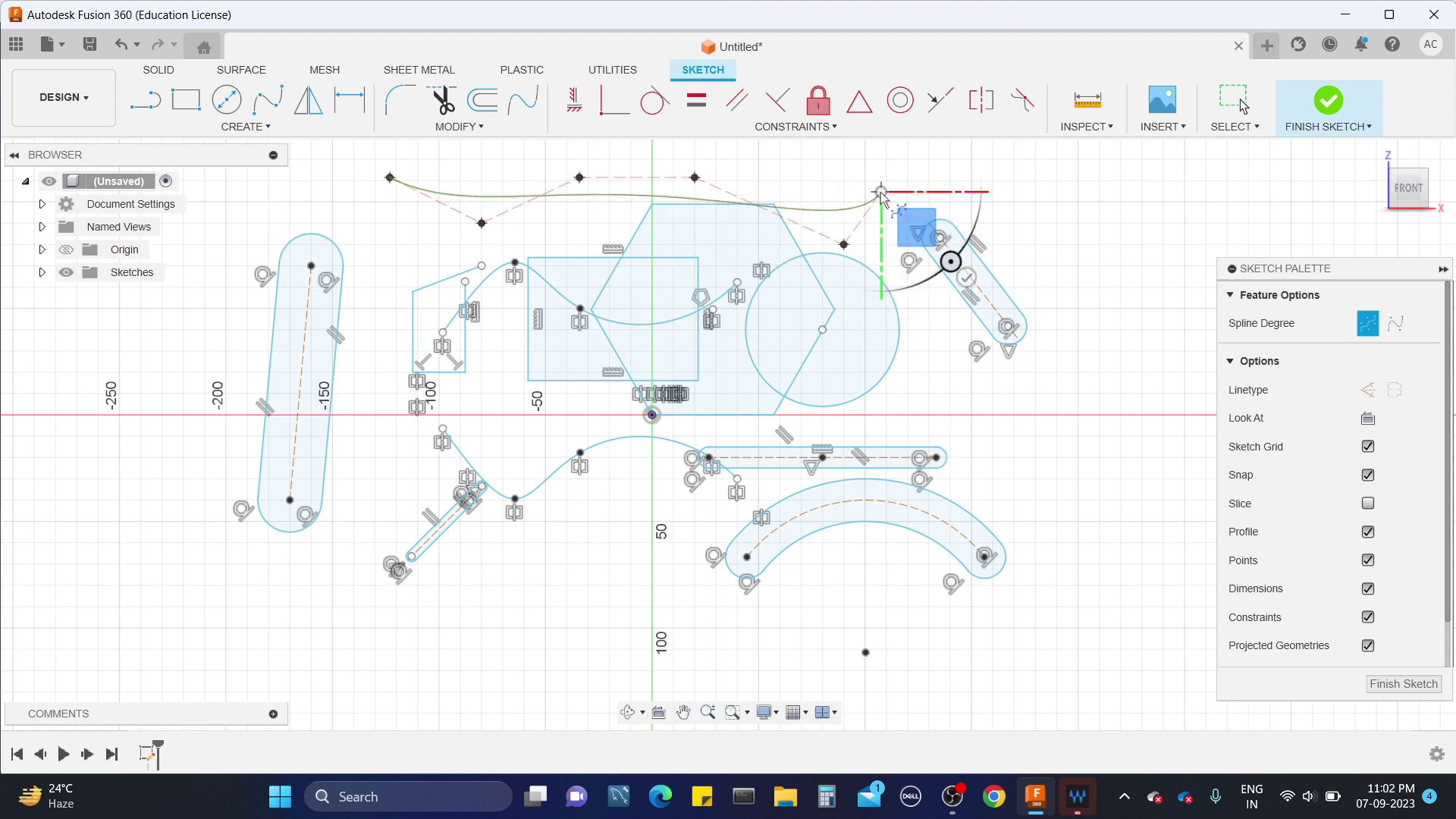
key("Escape")
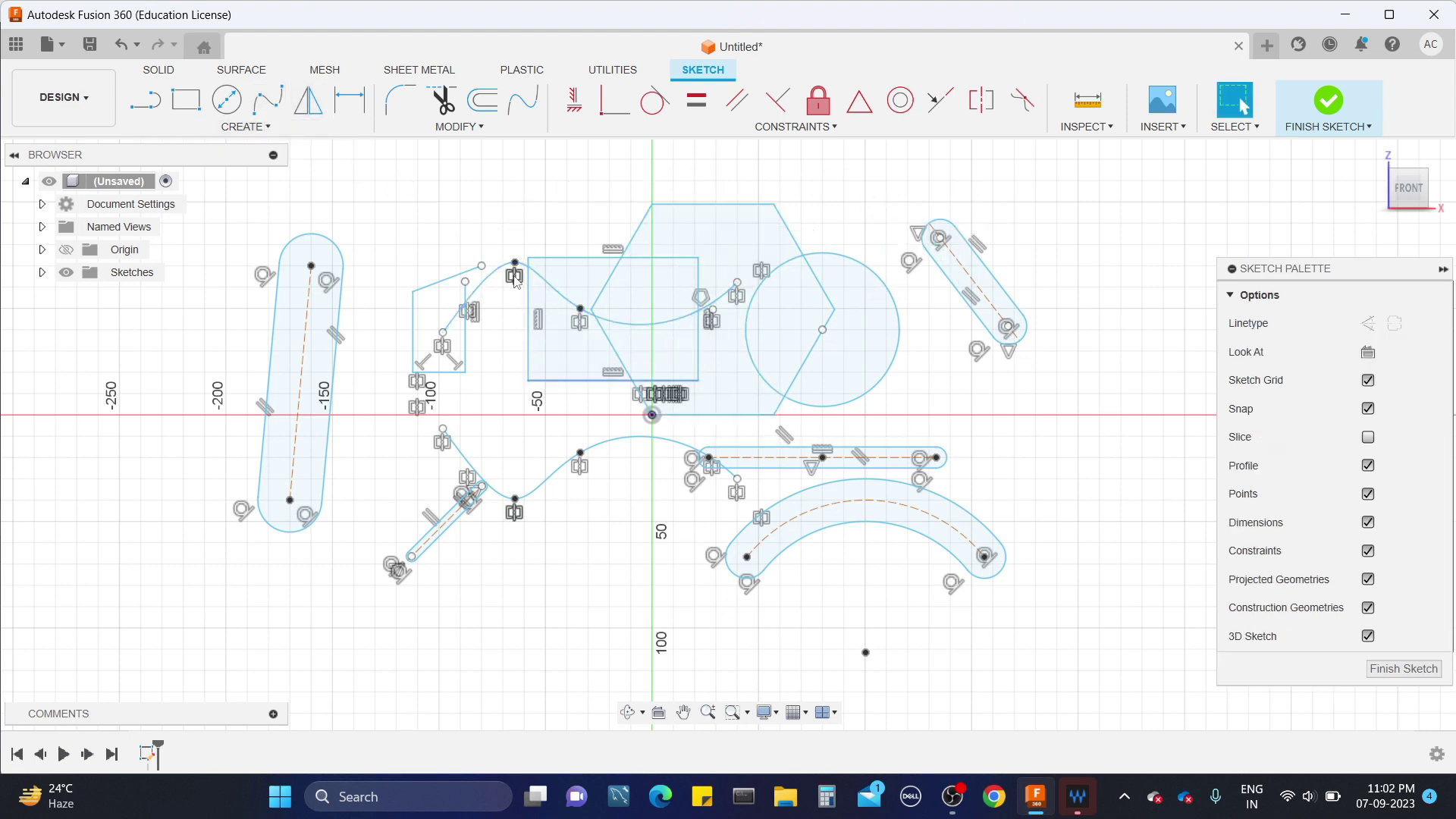
Step: Raise the upper spline above the rectangle by moving its peak fit point straight up
scroll(514, 279, "up", 1)
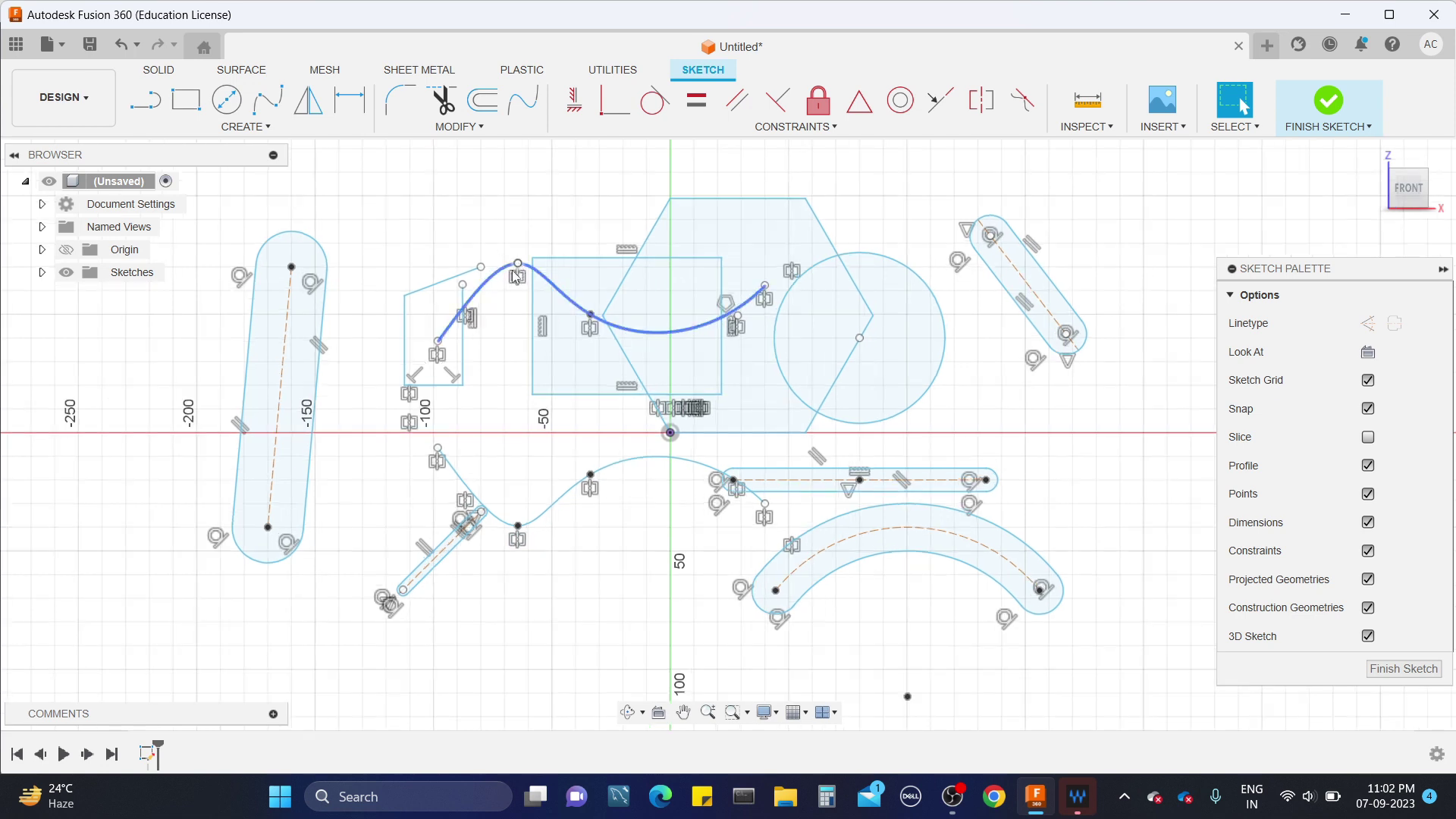
left_click_drag(514, 277, 515, 183)
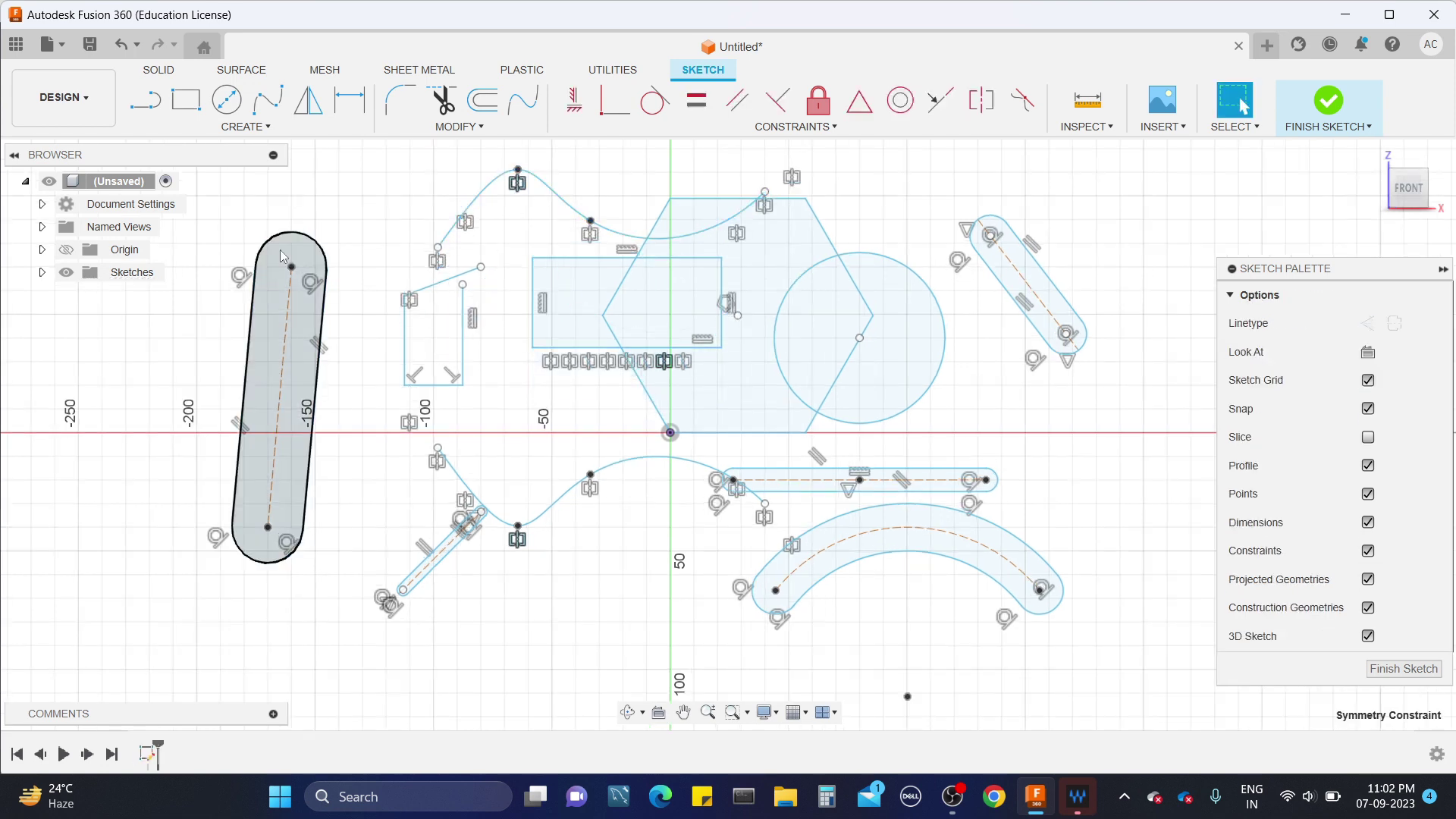
Step: Place a horizontal text frame about 127 mm wide below the lower spline and the small diagonal slot
left_click(246, 127)
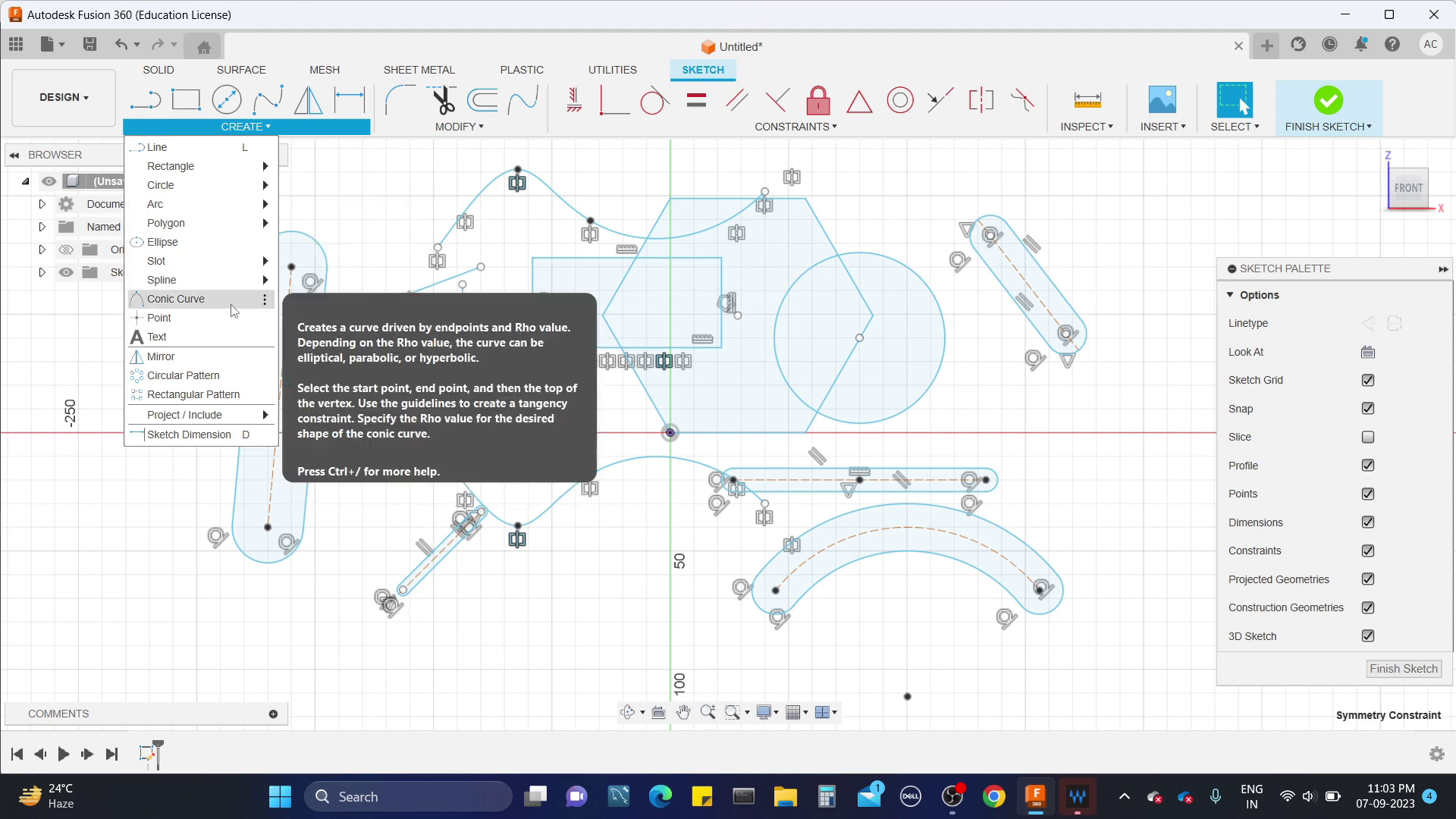
left_click(231, 338)
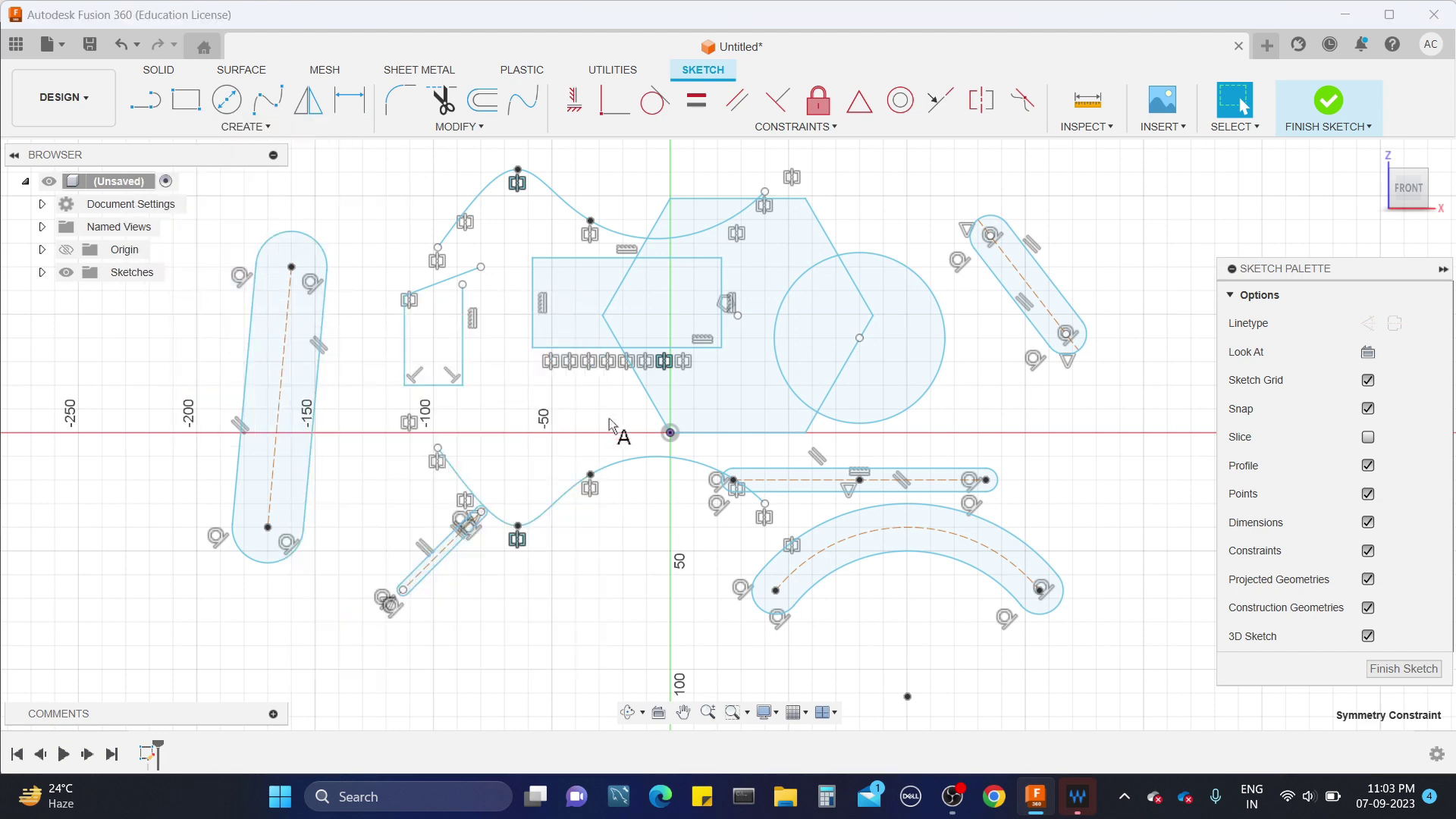
scroll(608, 421, "down", 2)
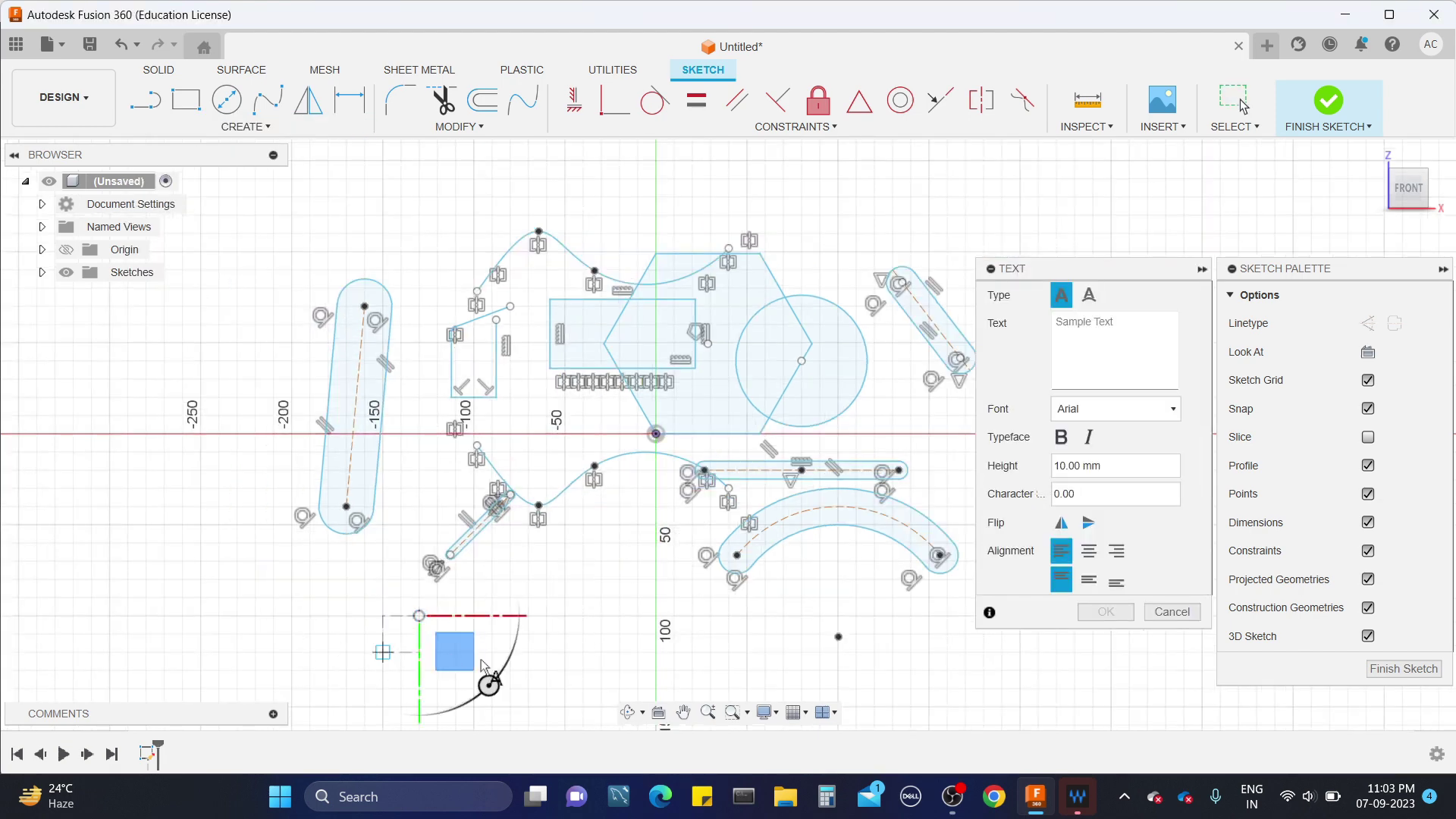
left_click(650, 658)
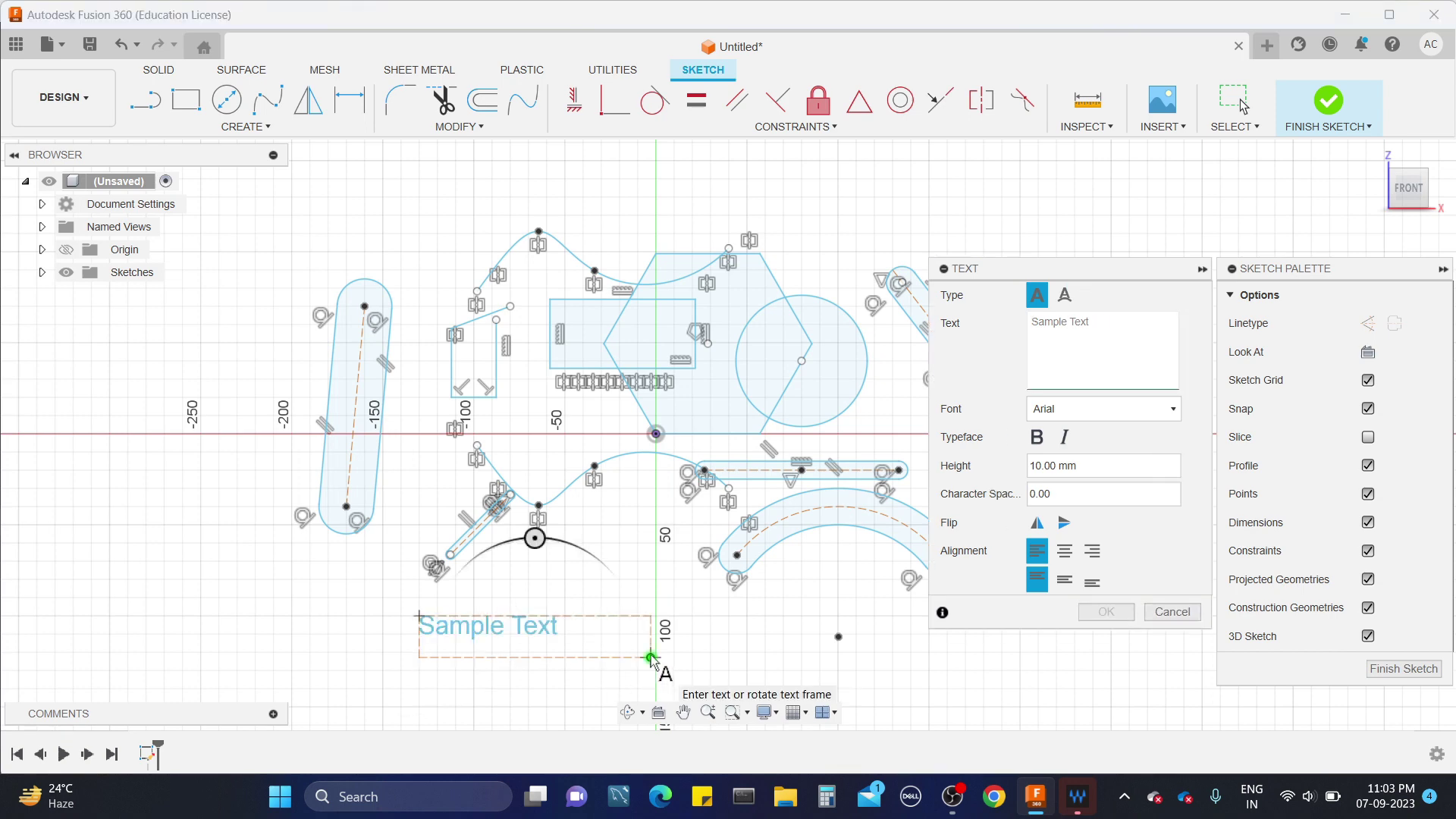
Step: Set the font of the new sketch text to Impact
left_click(1121, 411)
scroll(1121, 559, "down", 8)
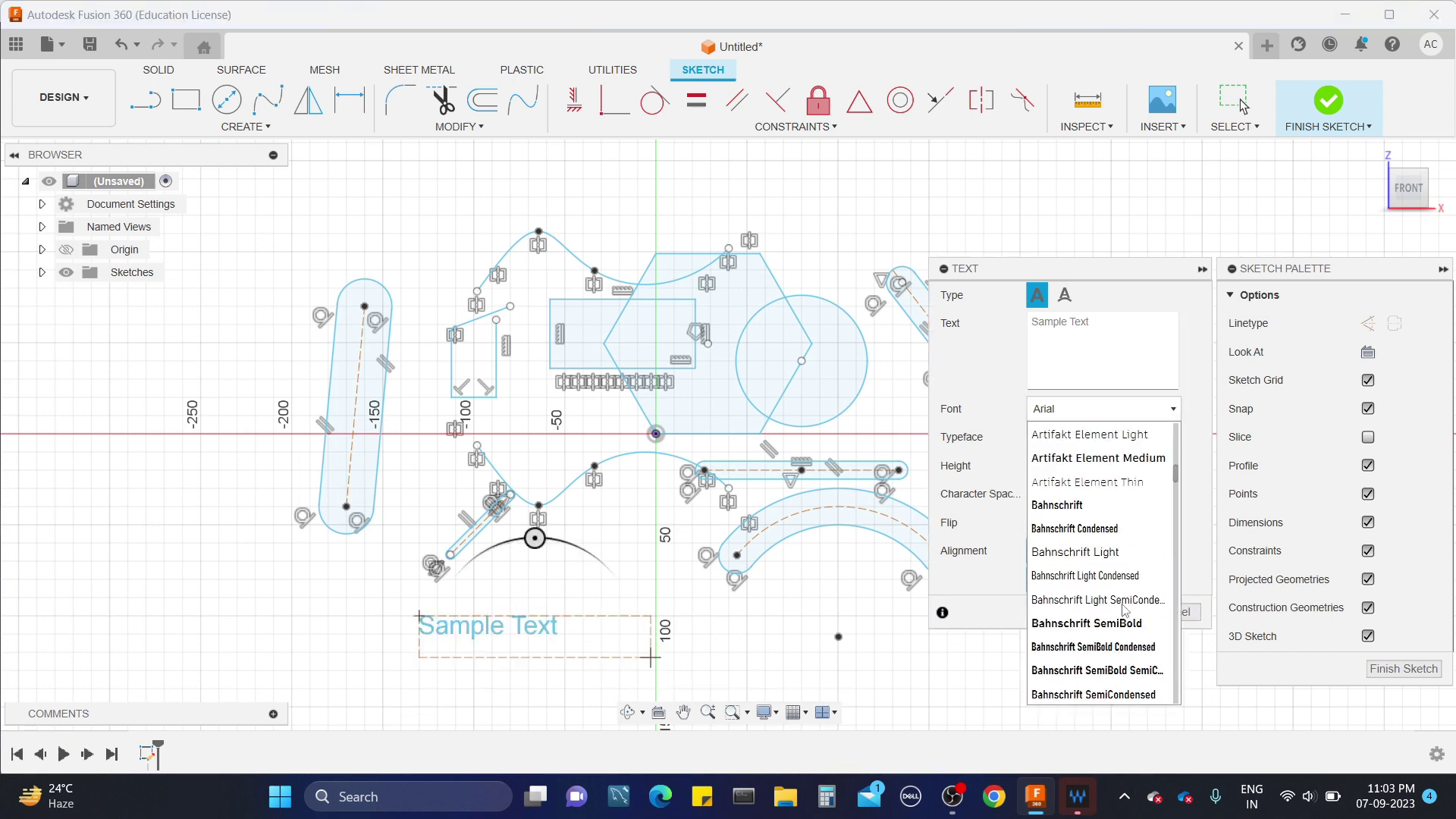
scroll(1125, 610, "down", 15)
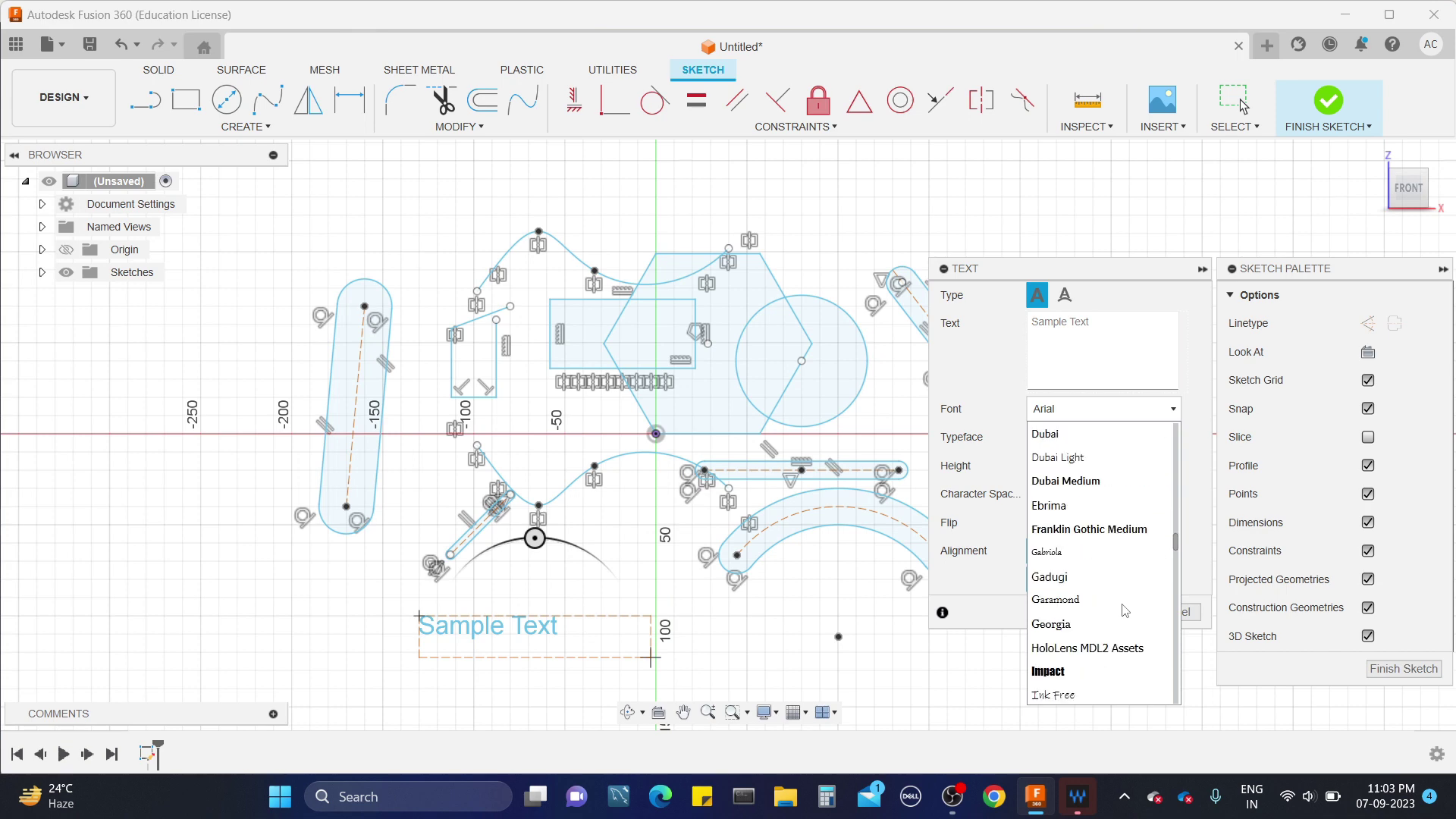
scroll(1096, 516, "up", 5)
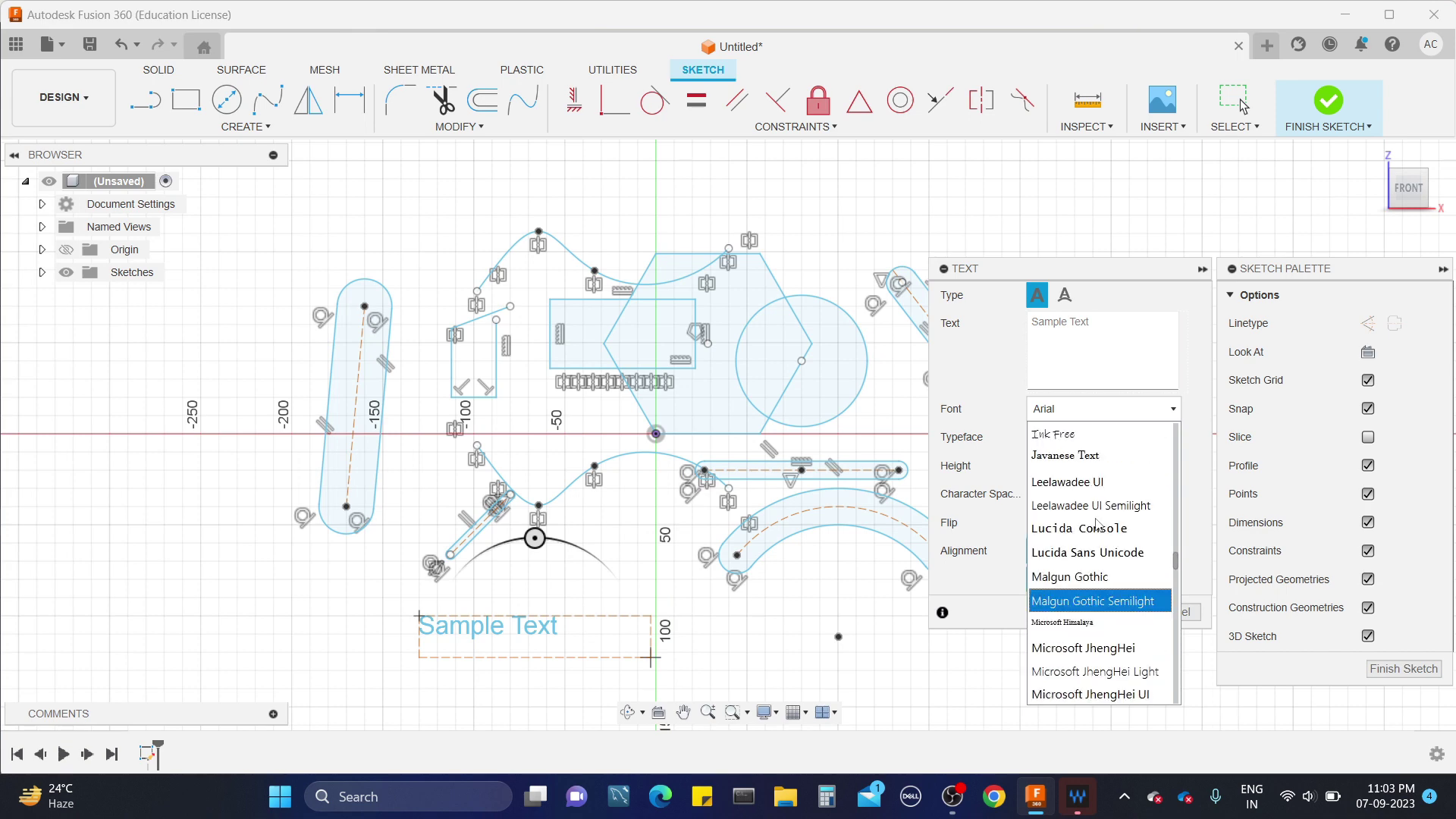
left_click(1089, 492)
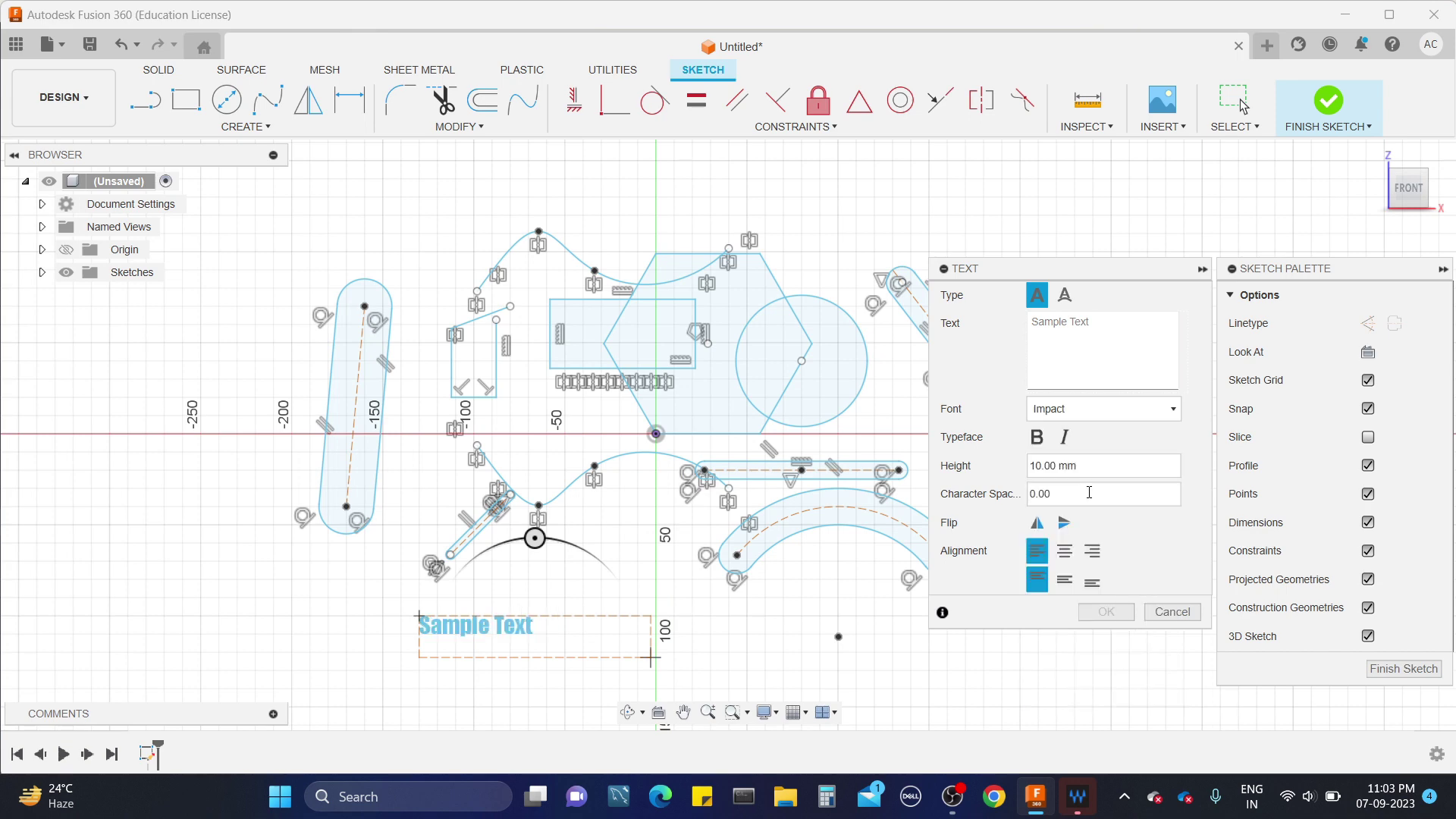
Step: Enter "Subscribe" as the sketch text, make it bold and finish the text
left_click(1095, 358)
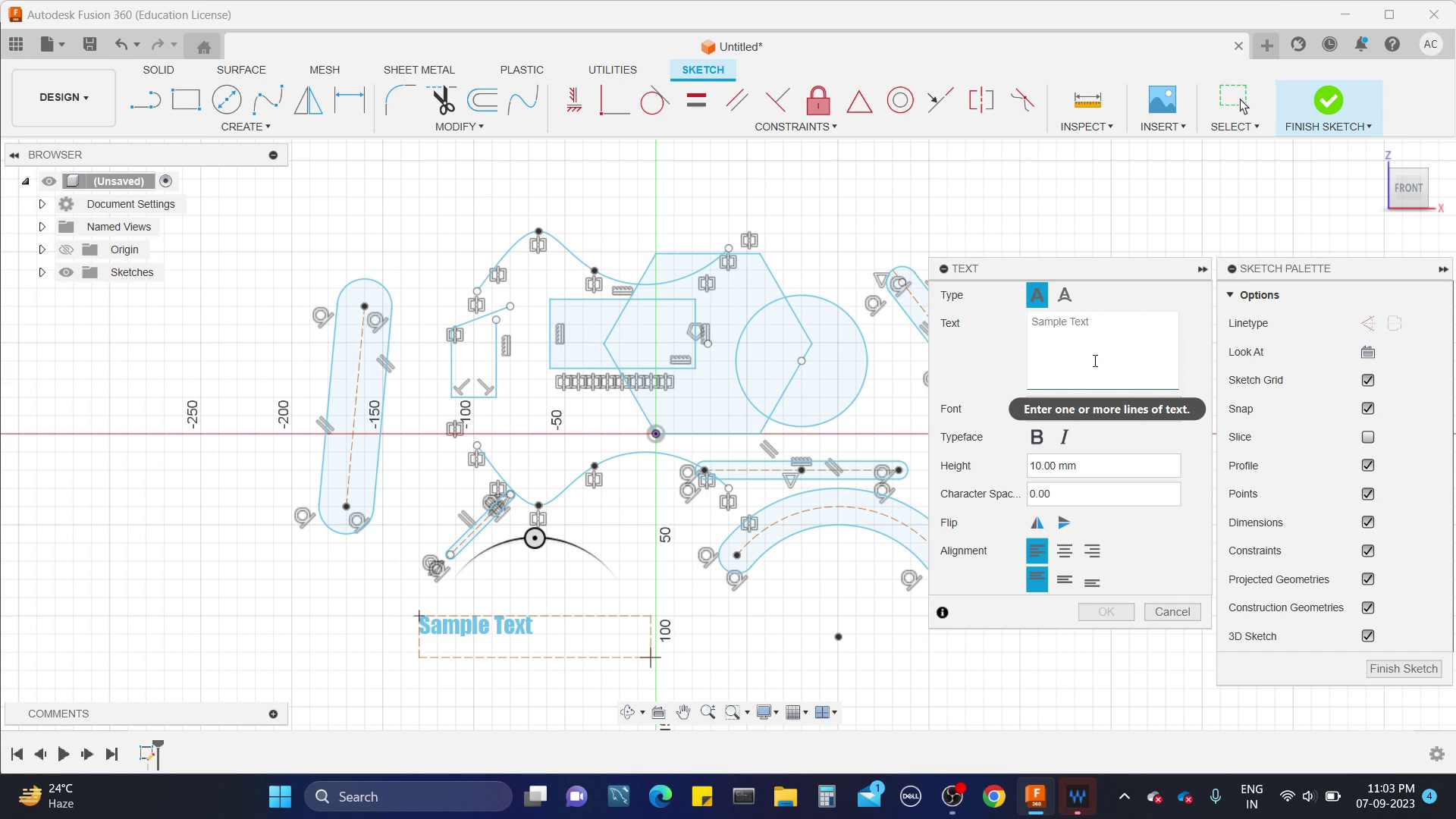
type("Subb")
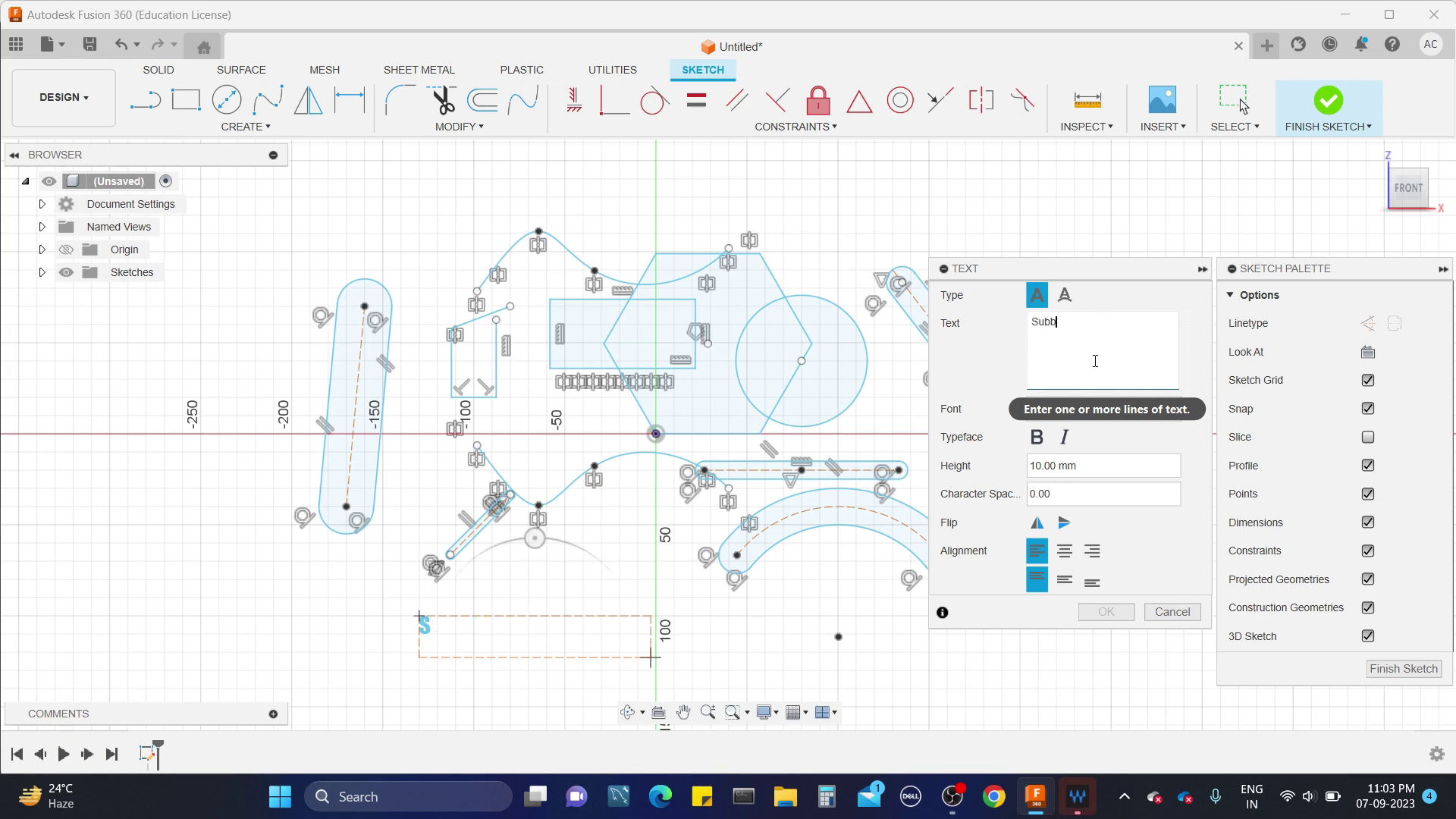
key("BackSpace")
type("scr")
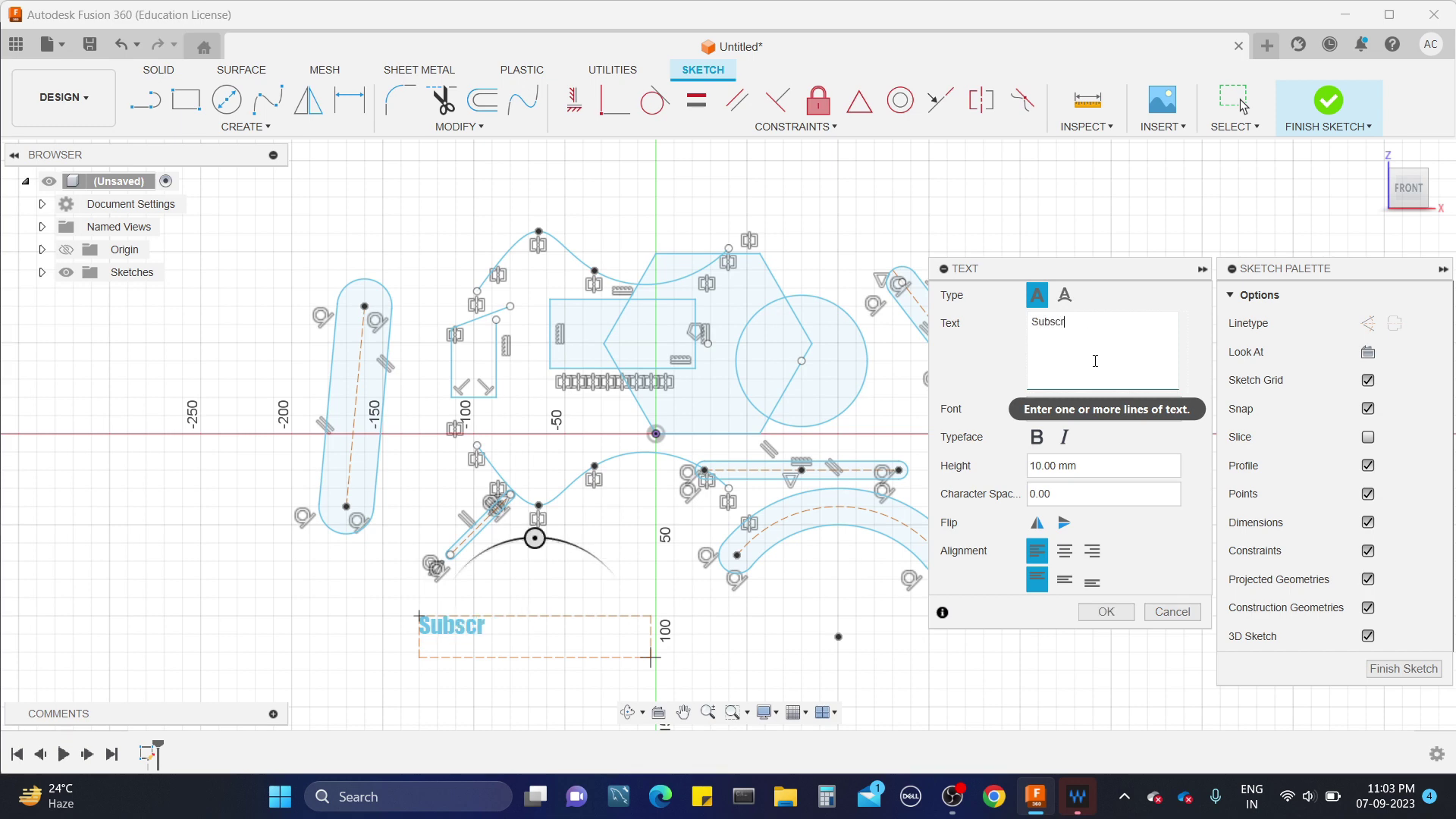
type("ibe")
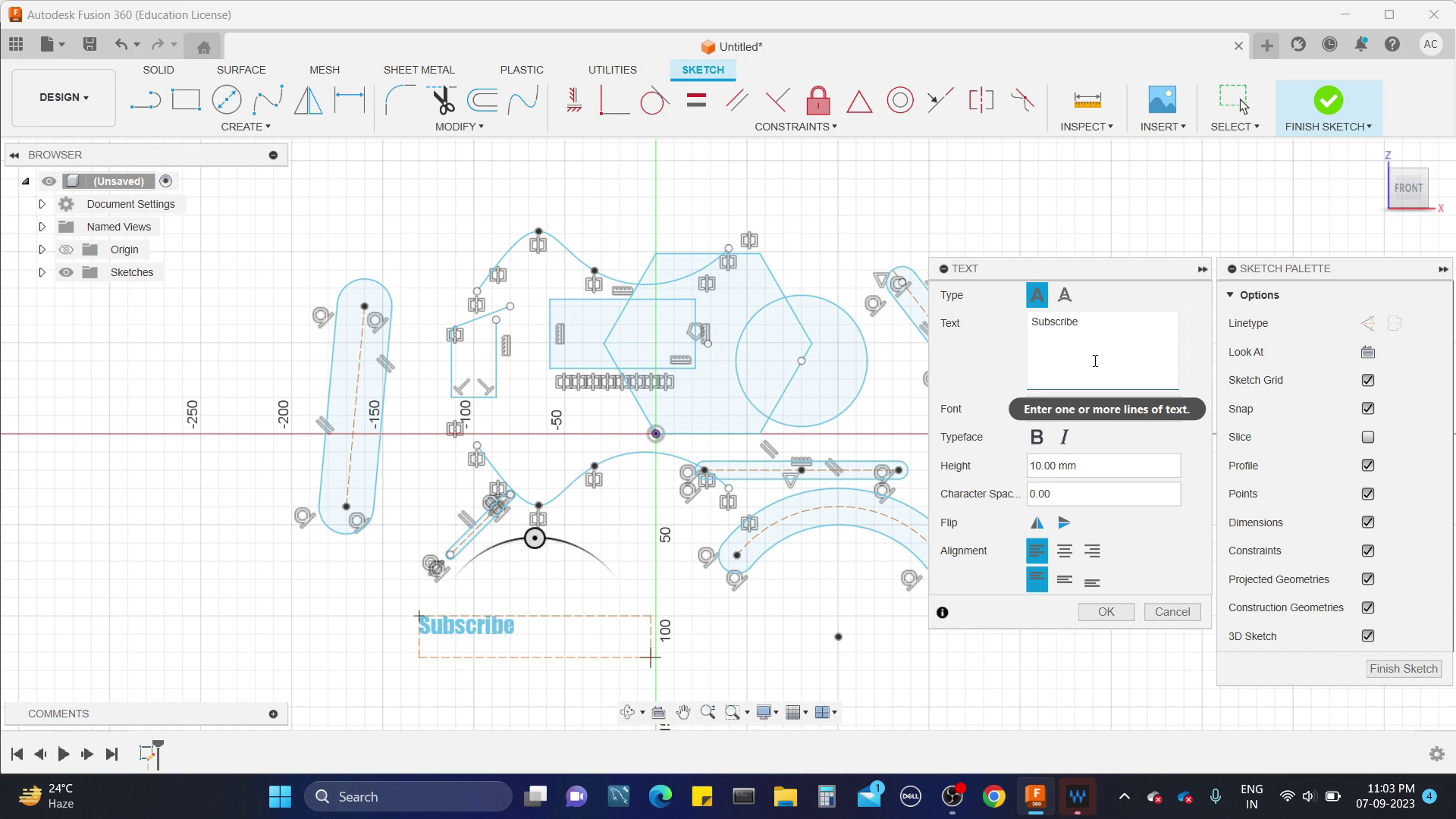
left_click(1037, 437)
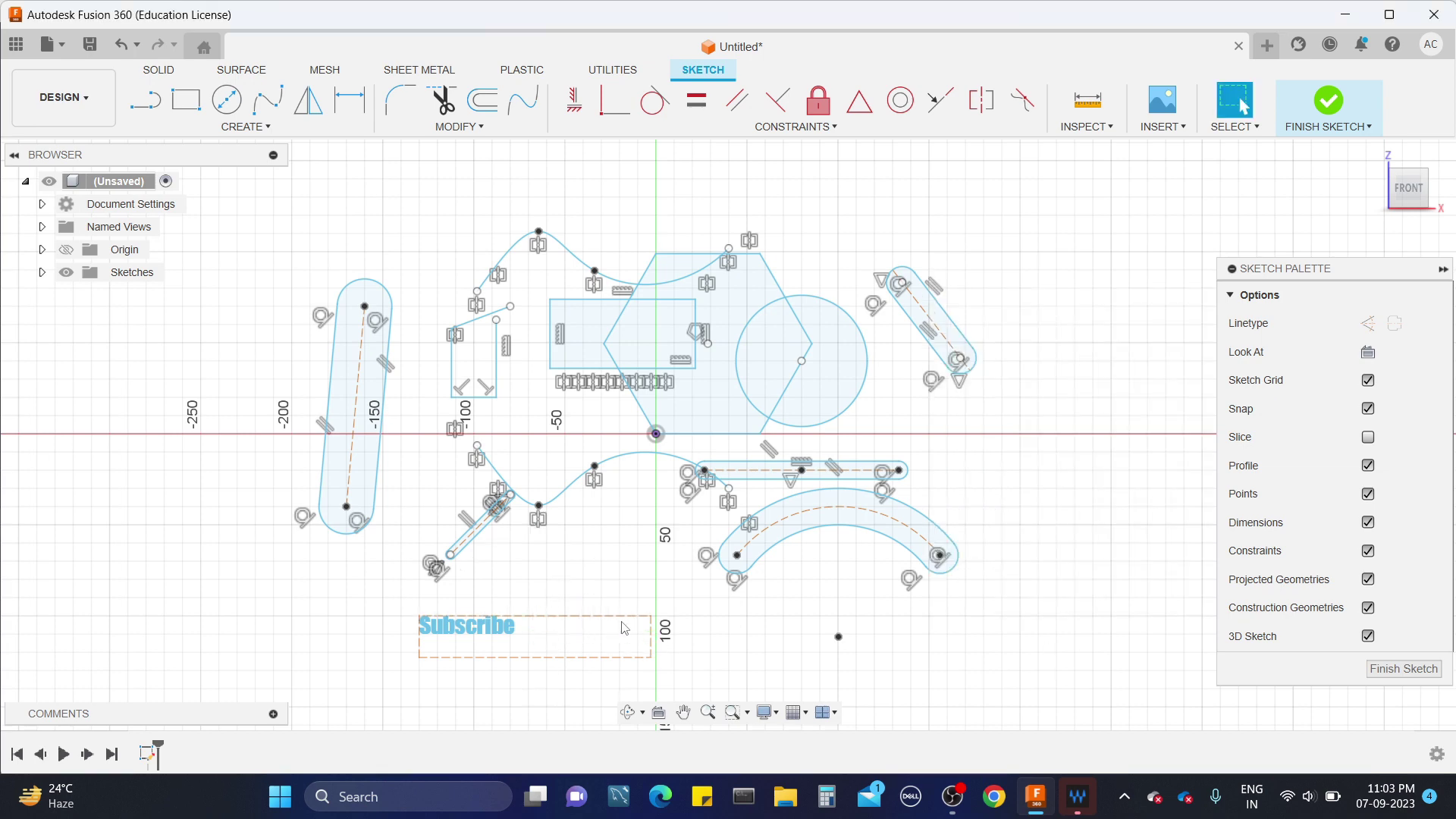
Step: Reshape the text frame by moving its upper-left corner slightly to the right and up
mouse_move(624, 616)
left_mouse_down()
mouse_move(668, 585)
mouse_move(692, 590)
mouse_move(690, 636)
mouse_move(709, 595)
mouse_move(722, 613)
mouse_move(571, 632)
left_mouse_up()
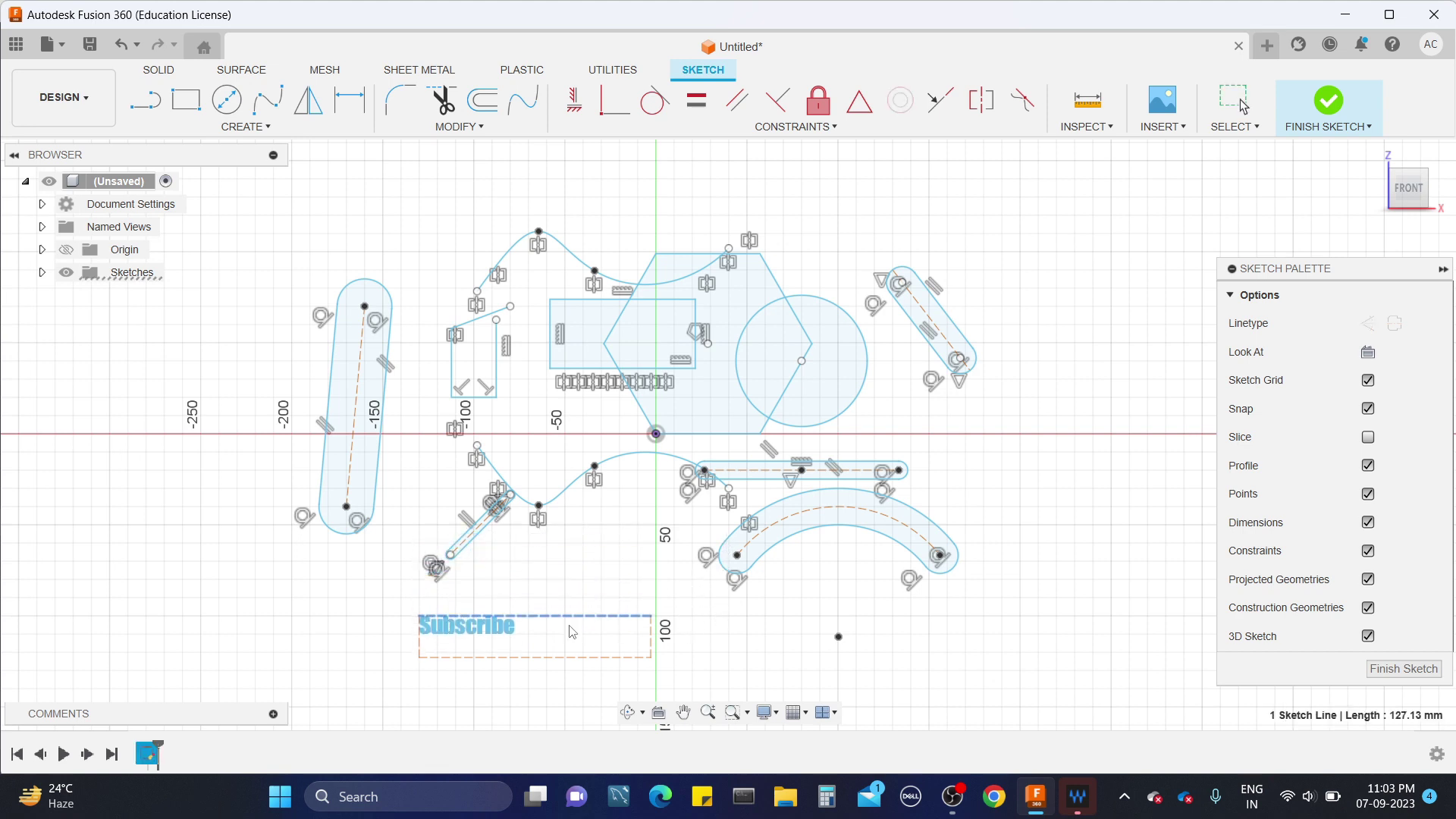
mouse_move(420, 616)
left_mouse_down()
mouse_move(296, 570)
mouse_move(441, 605)
left_mouse_up()
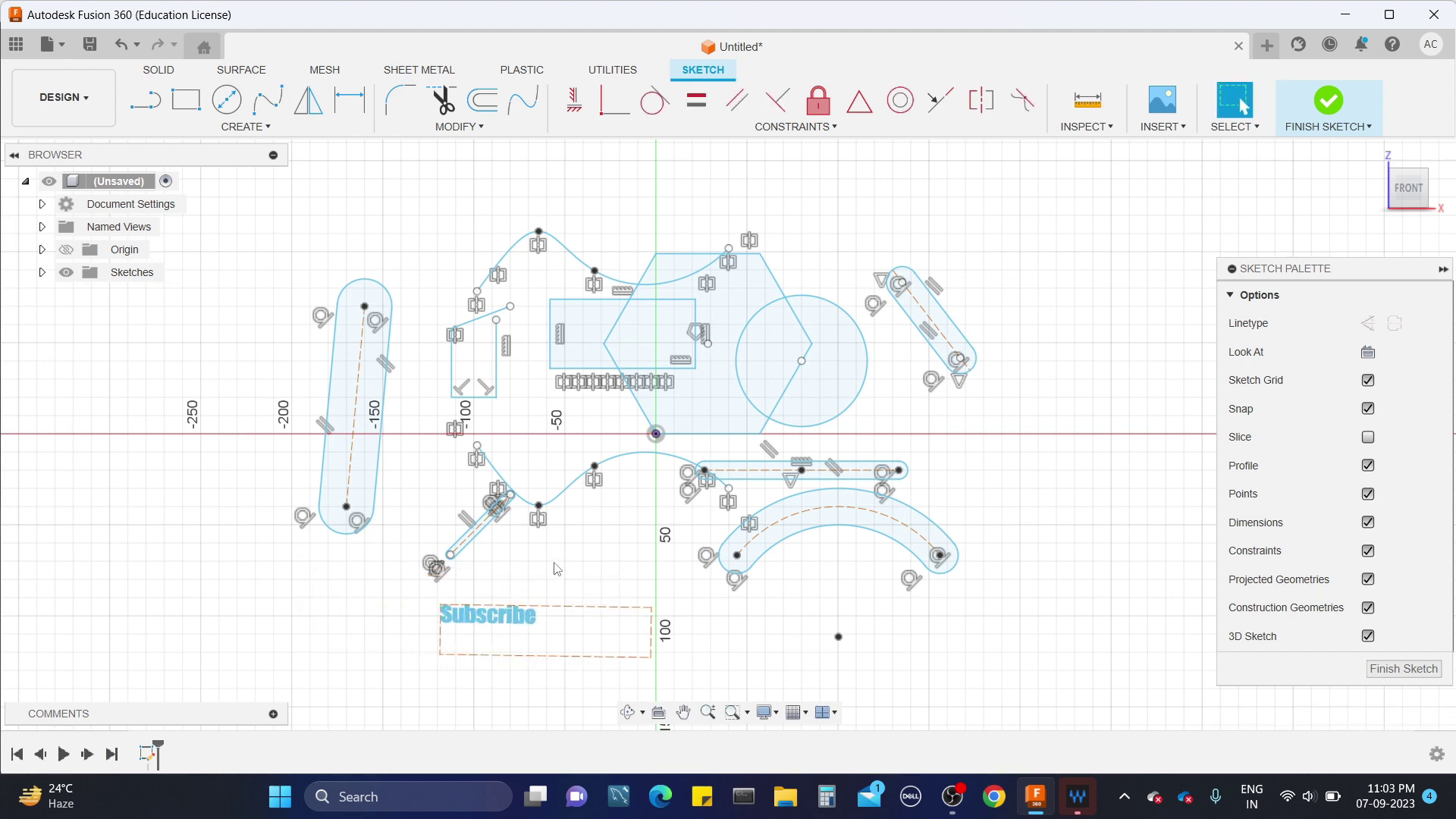
Step: Add a diameter dimension to the circle overlapping the hexagon, keeping its drawn size
left_click(269, 129)
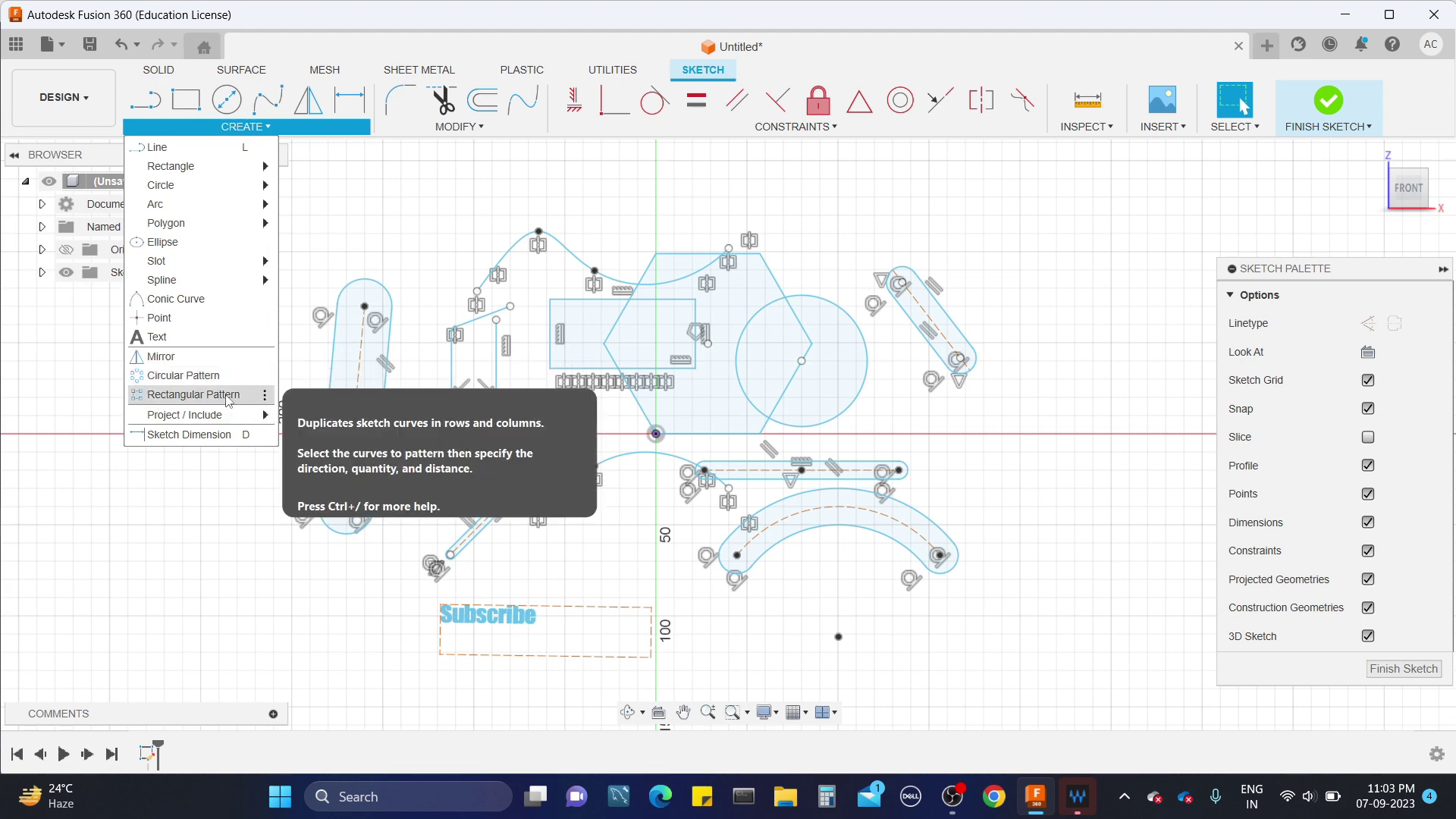
mouse_move(228, 413)
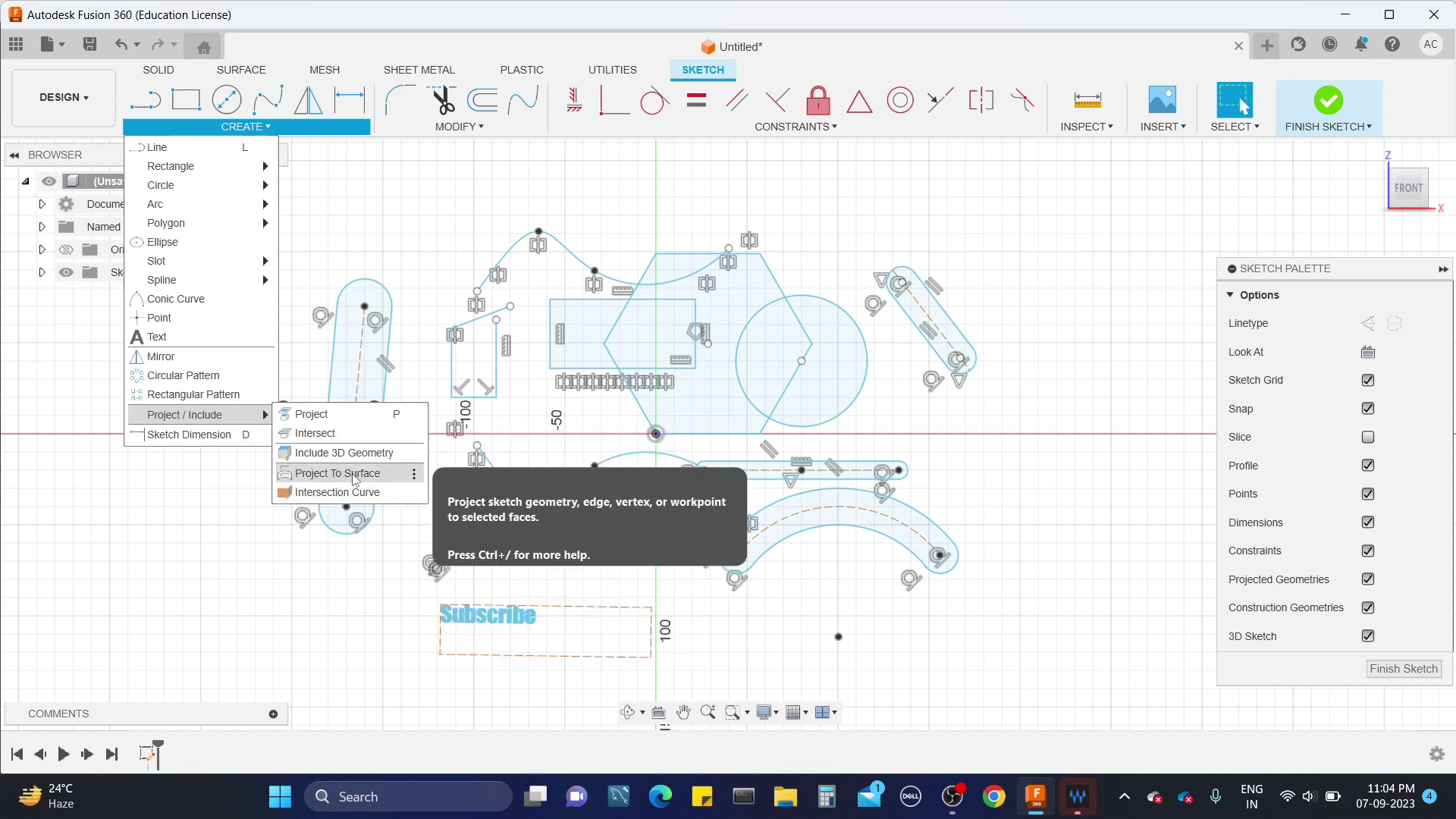
left_click(227, 439)
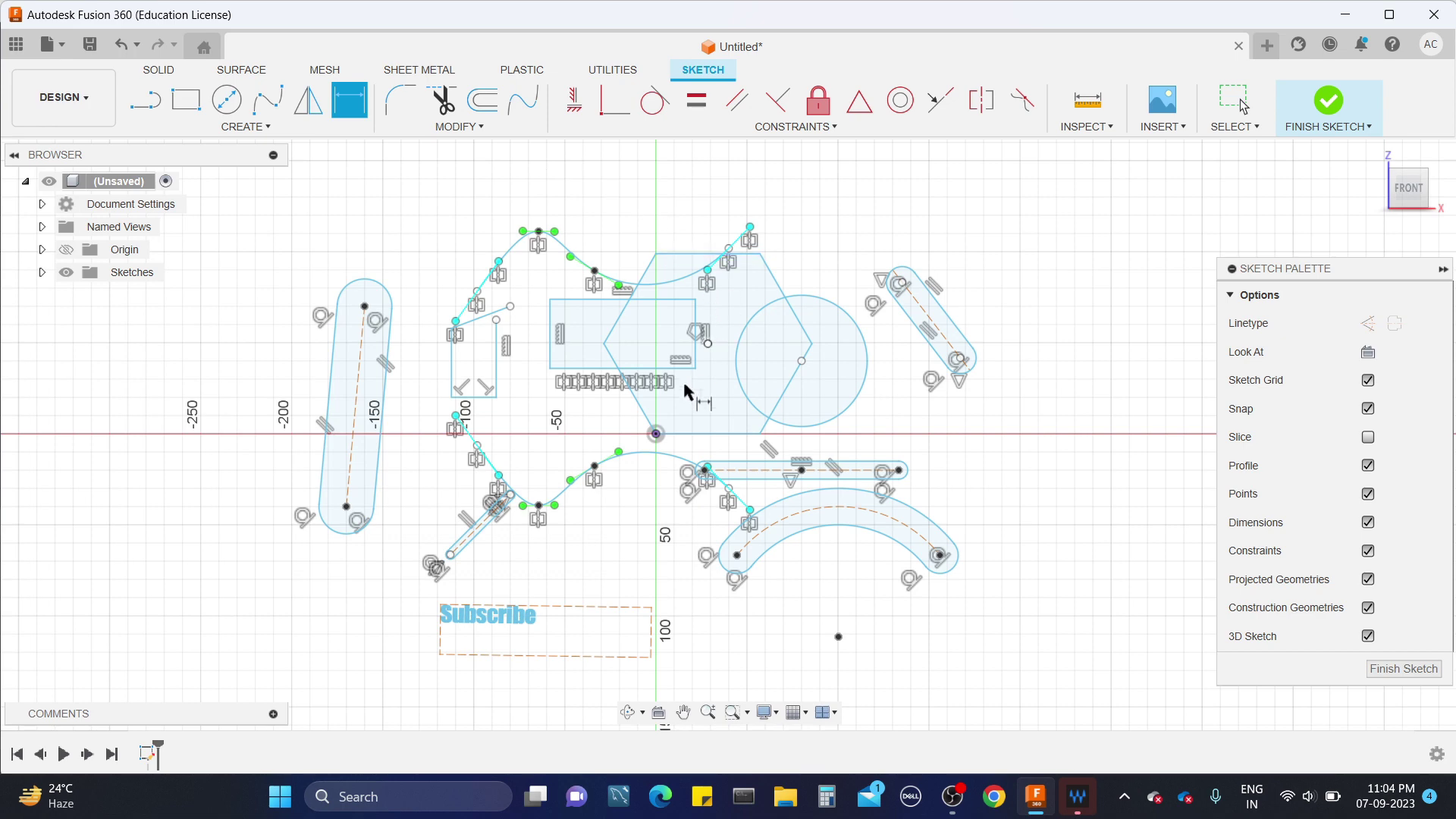
left_click(797, 304)
left_click(862, 221)
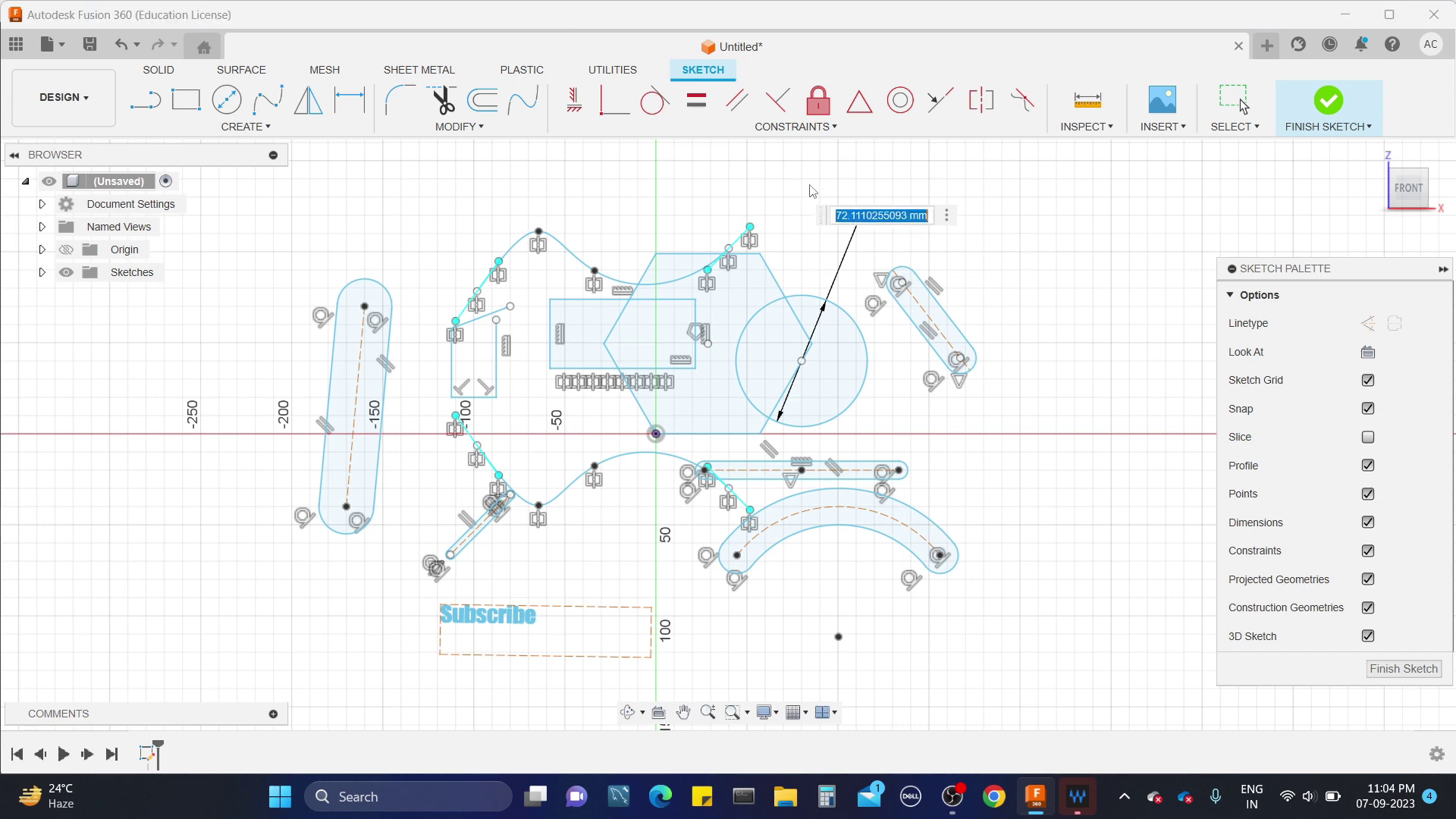
key("Return")
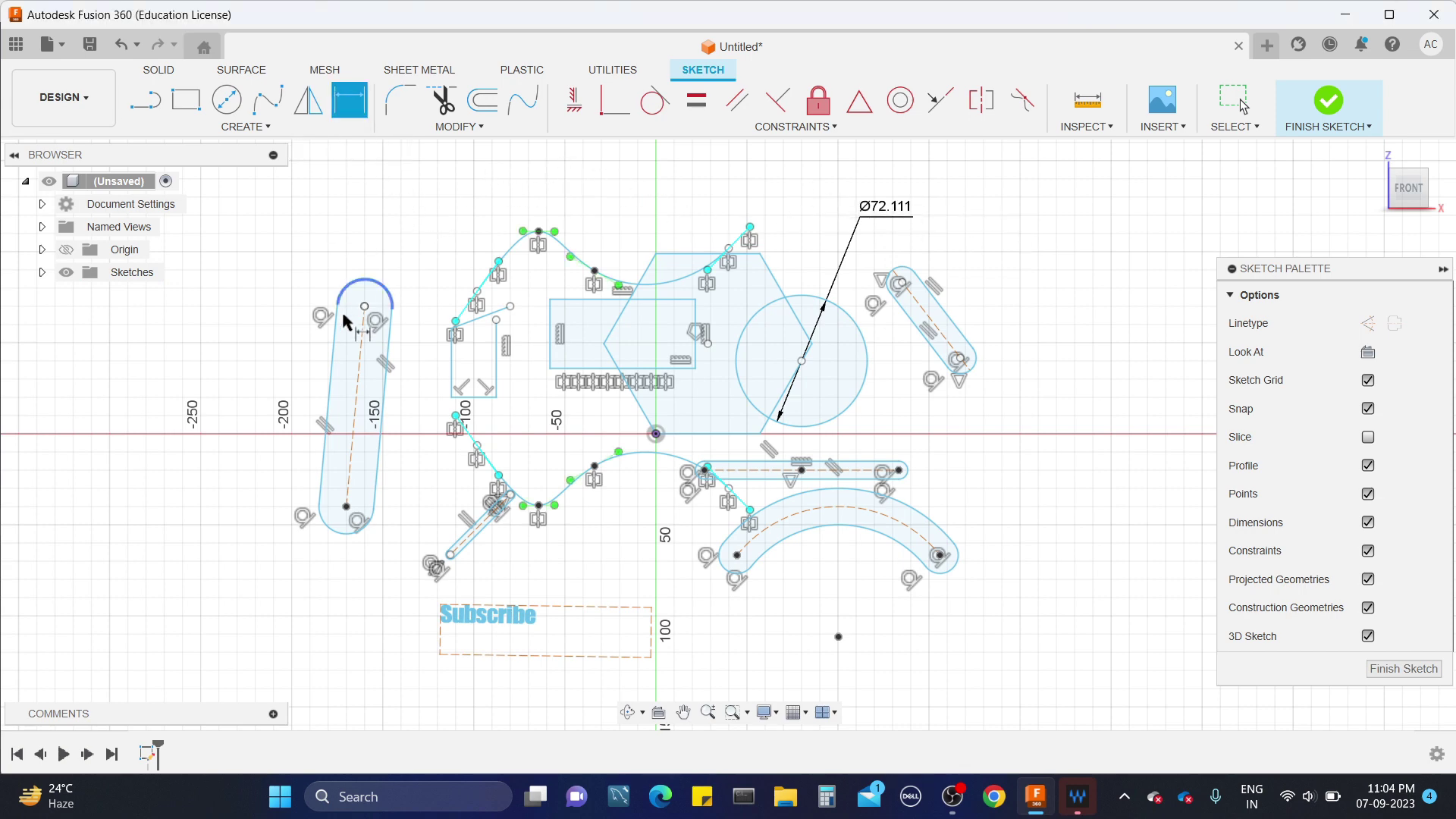
Step: Add a vertical dimension to the tall slot's straight left side, placed to its left, keeping the drawn length
left_click(331, 352)
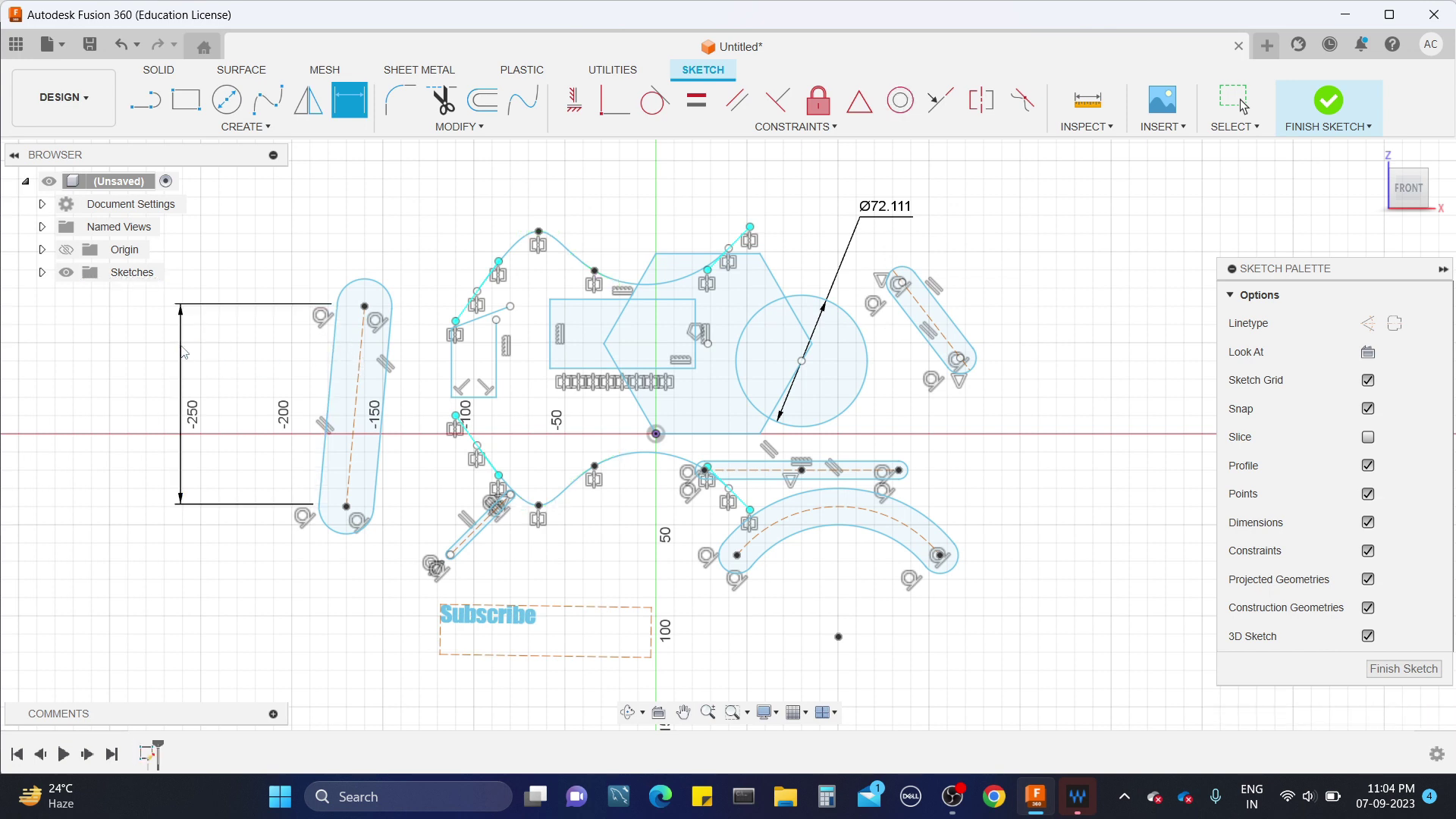
left_click(181, 345)
key("Return")
Step: Create blend curves joining the arc slot's inner arc to the tall slot's left side and the hexagon's top edge to the upper diagonal slot
left_click(481, 128)
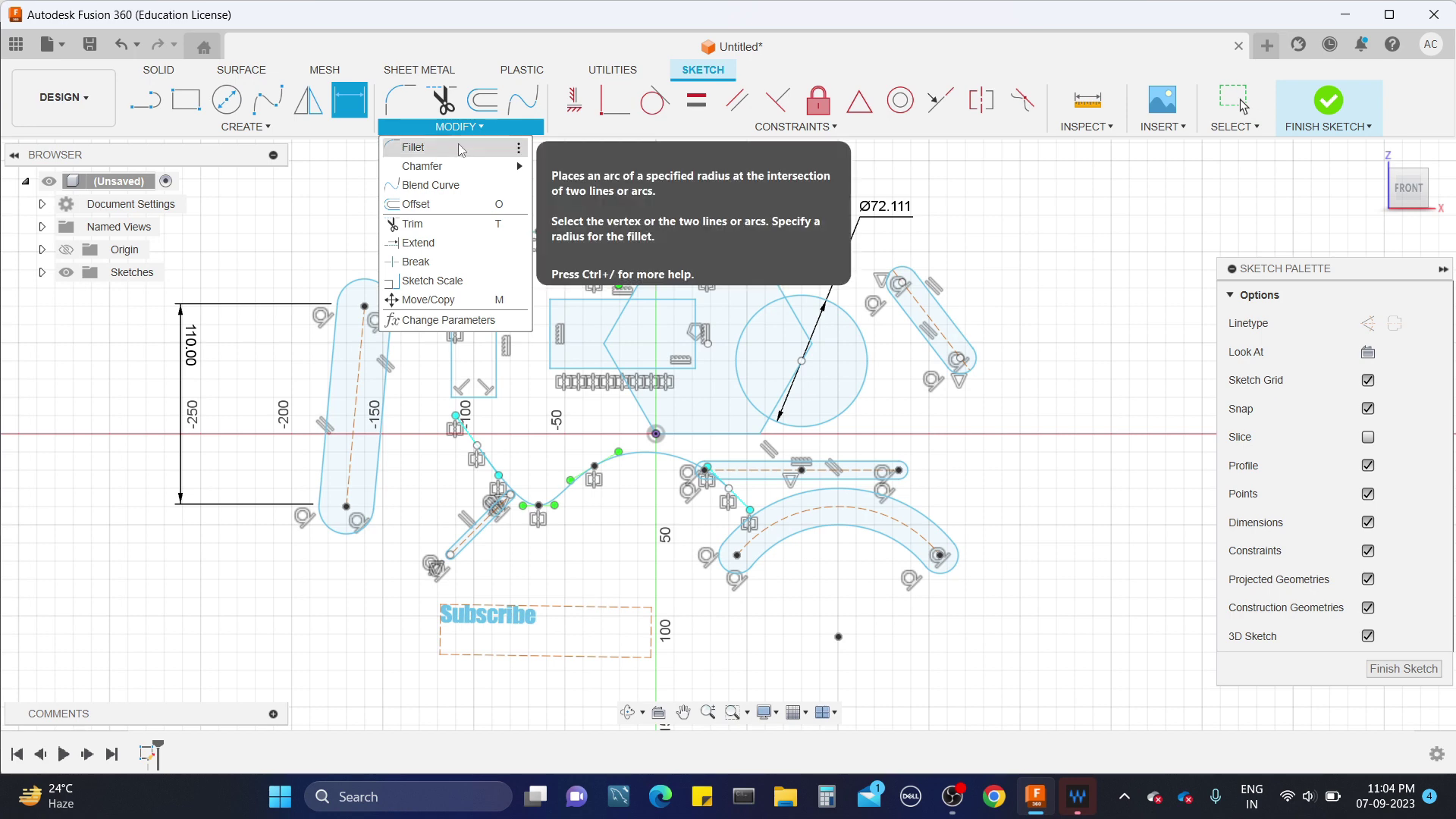
mouse_move(451, 168)
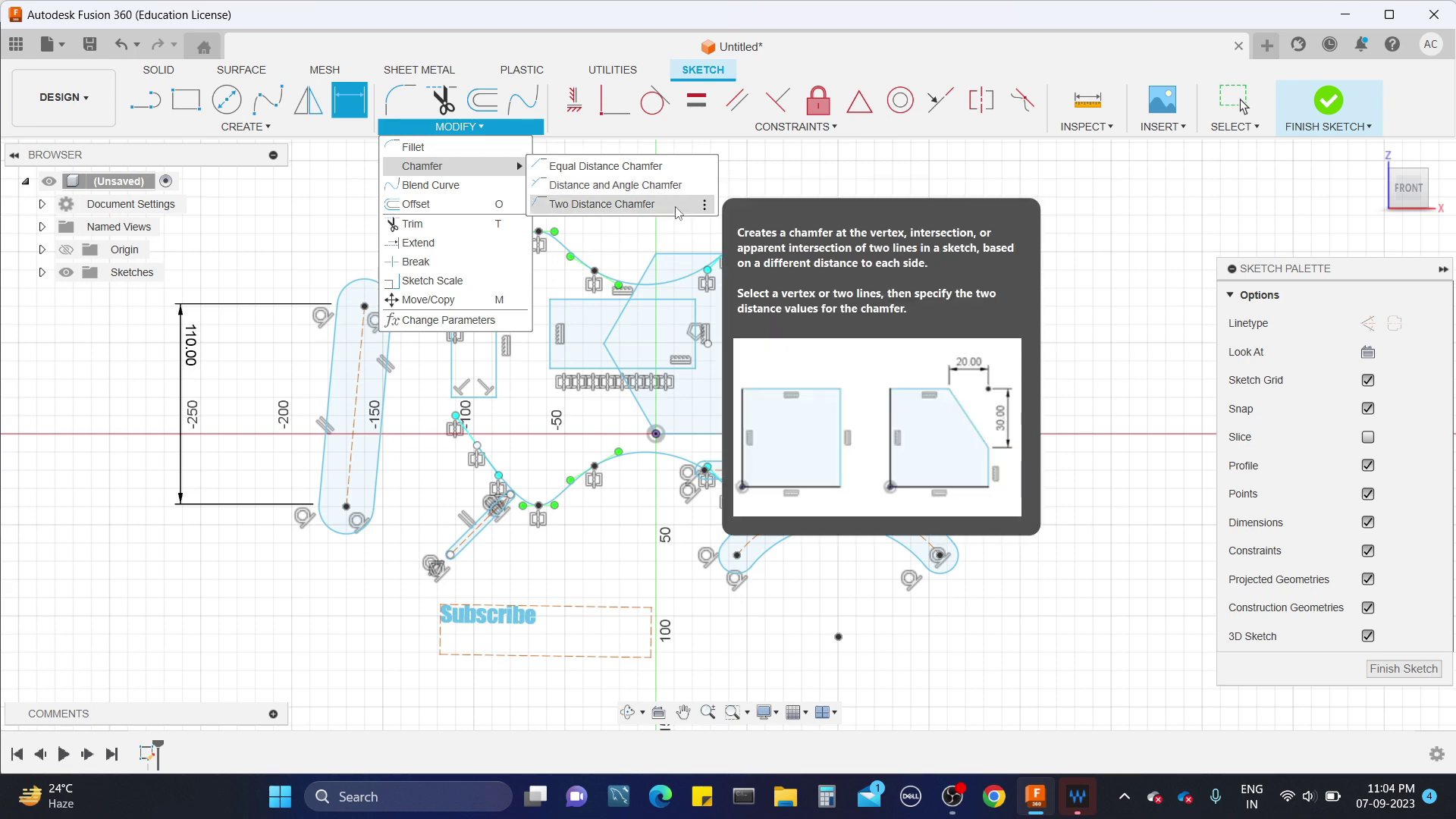
left_click(476, 184)
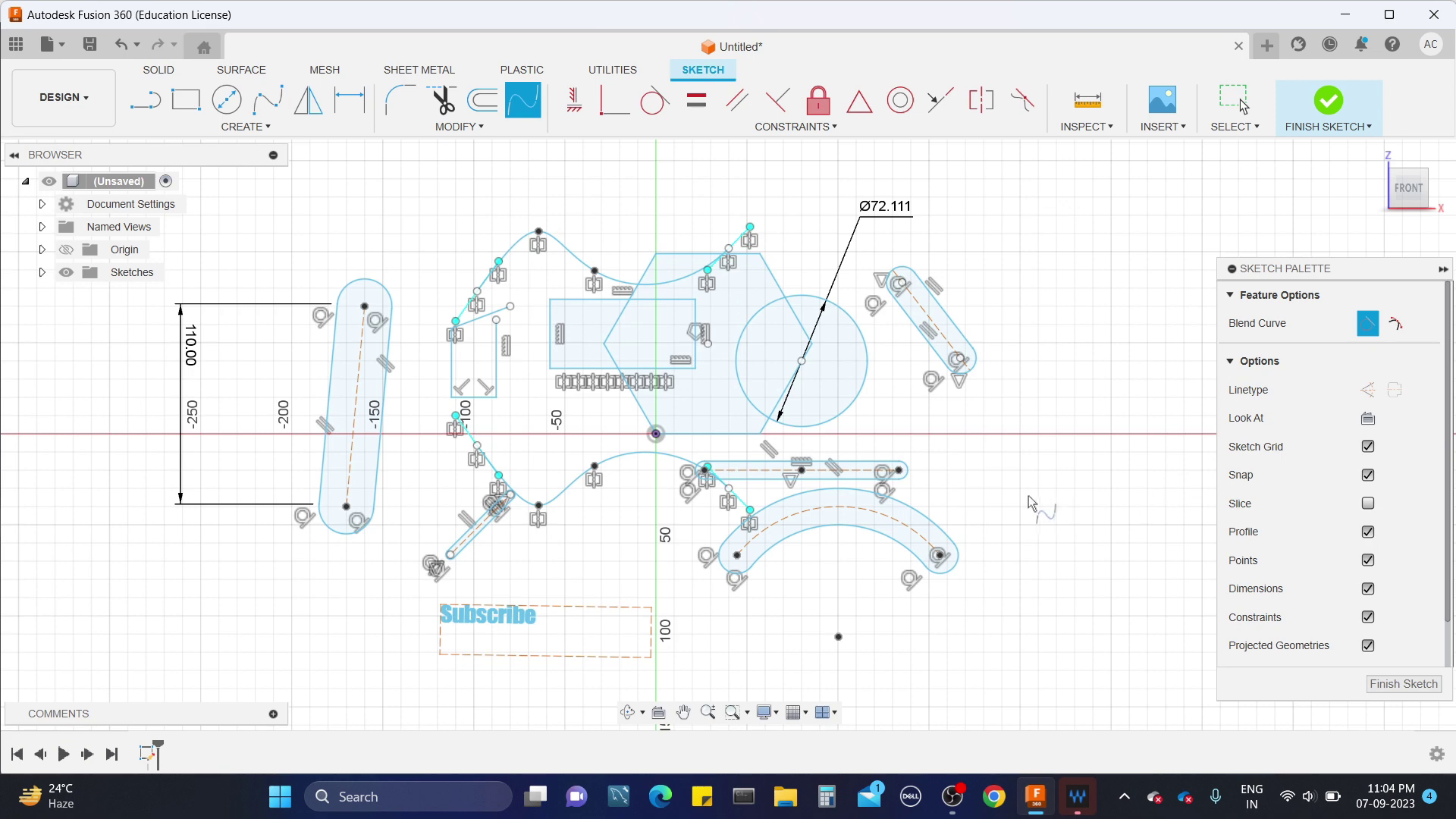
left_click(825, 524)
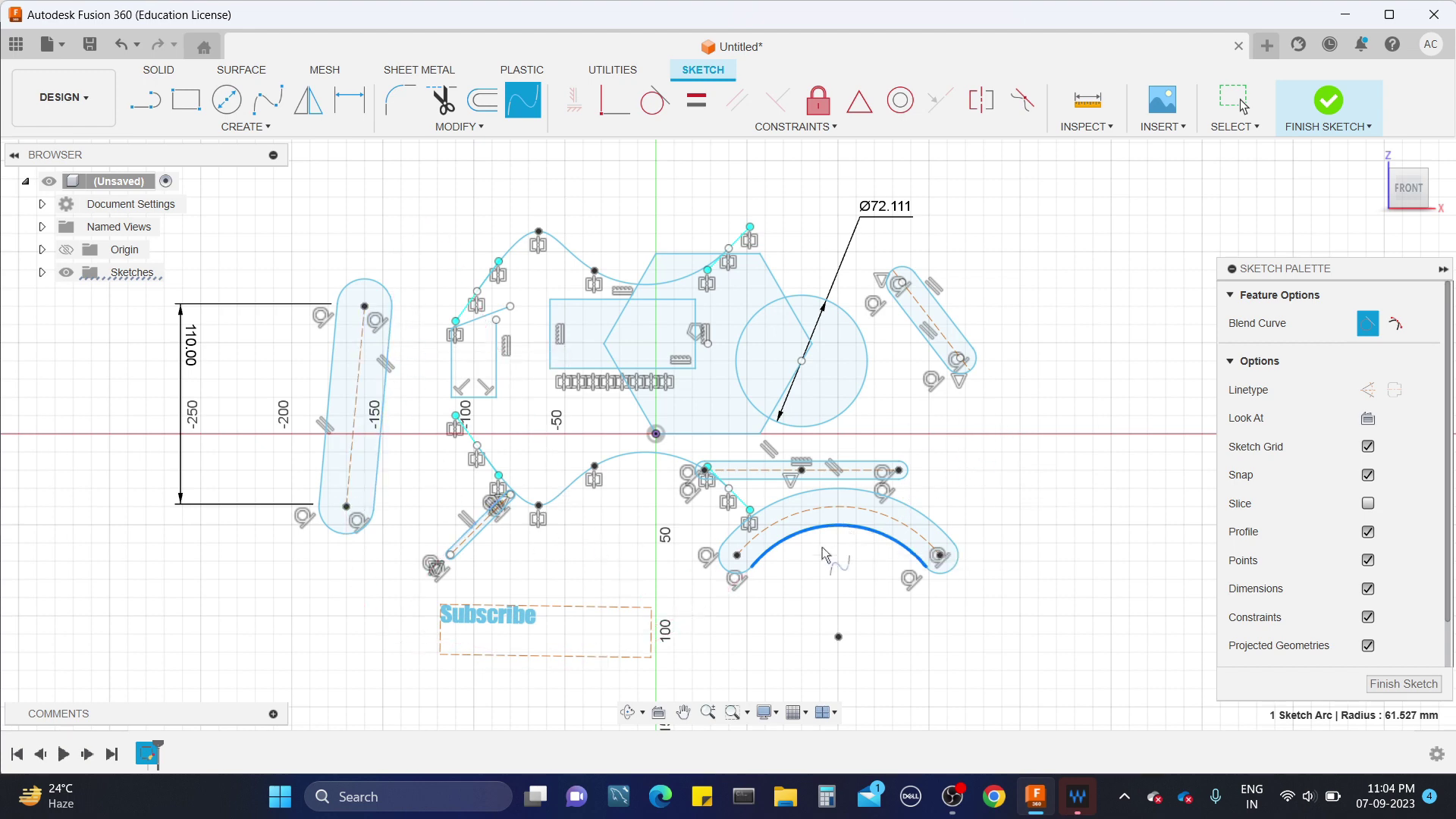
left_click(328, 464)
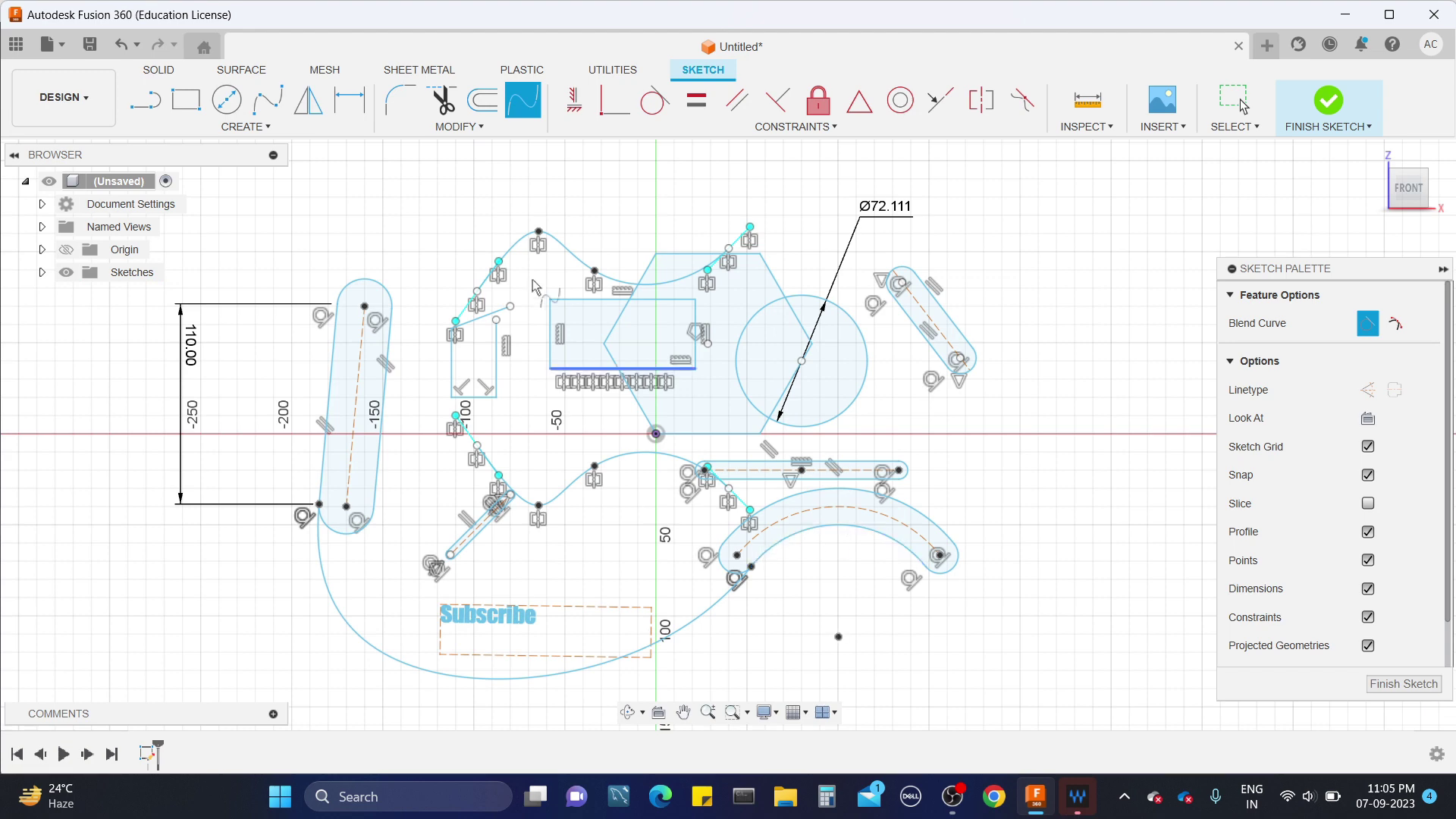
left_click(761, 255)
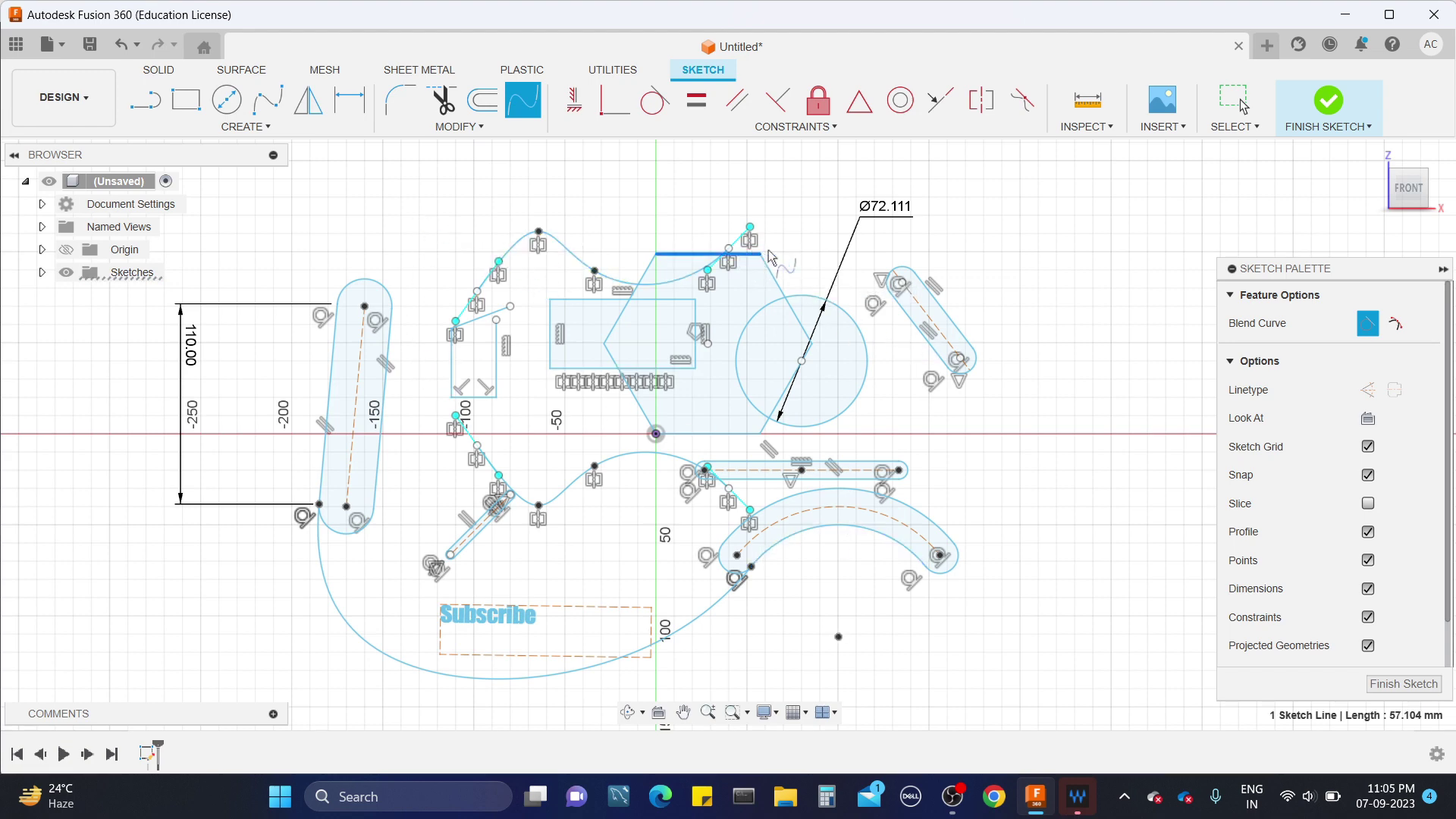
left_click(936, 305)
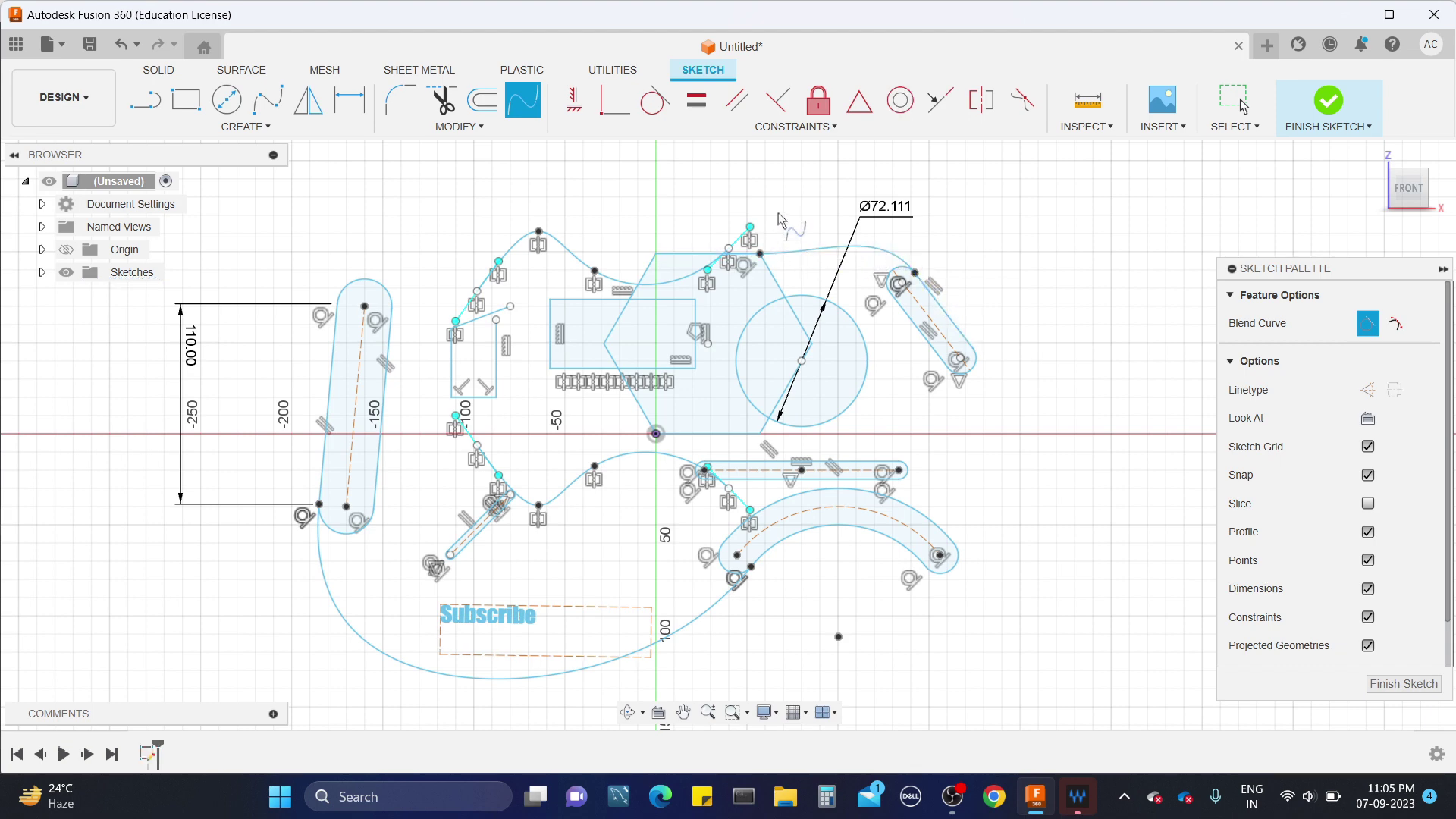
Step: Offset the whole outline of the tall slot outward by 4.487 mm
left_click(456, 127)
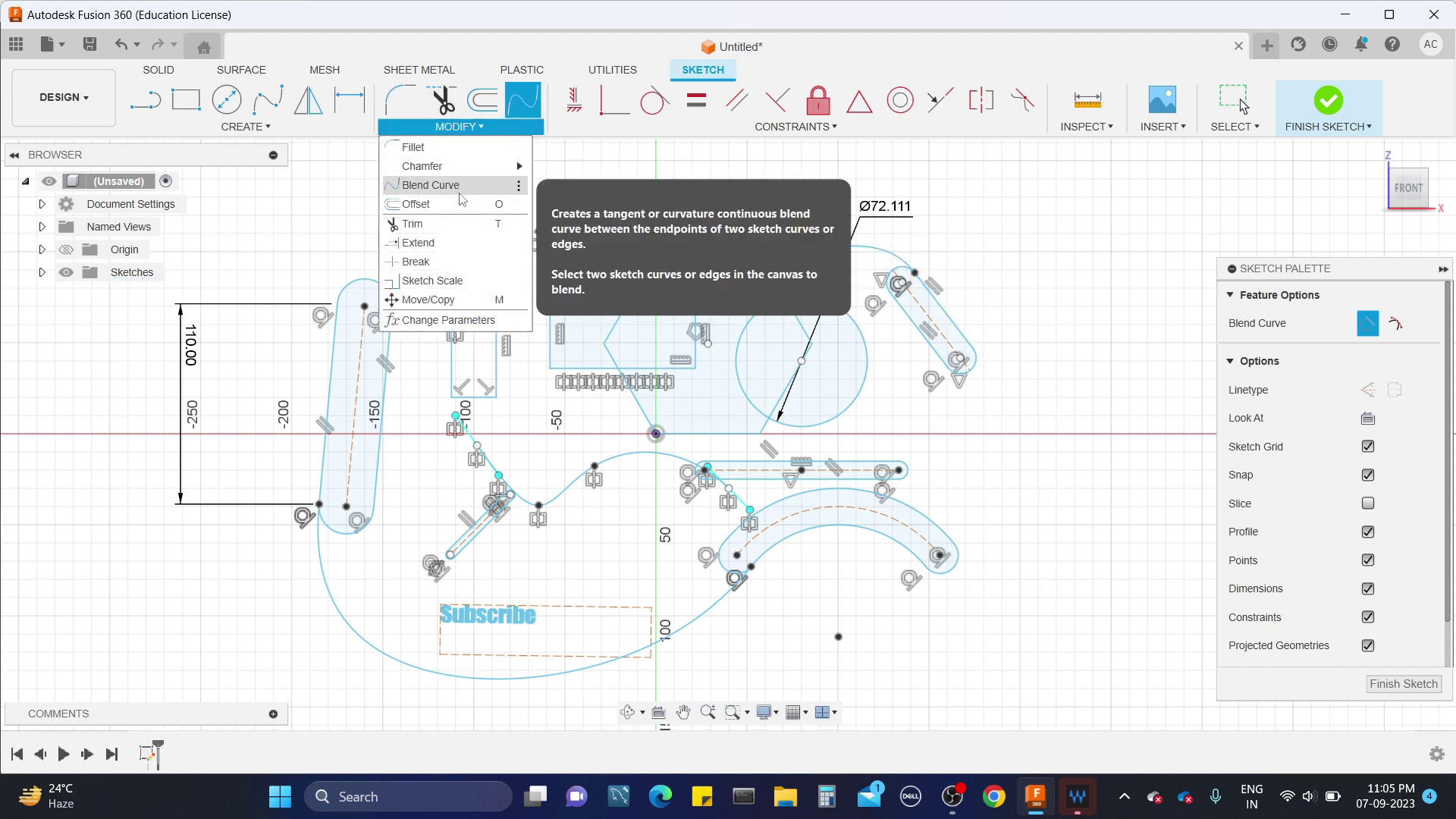
left_click(425, 204)
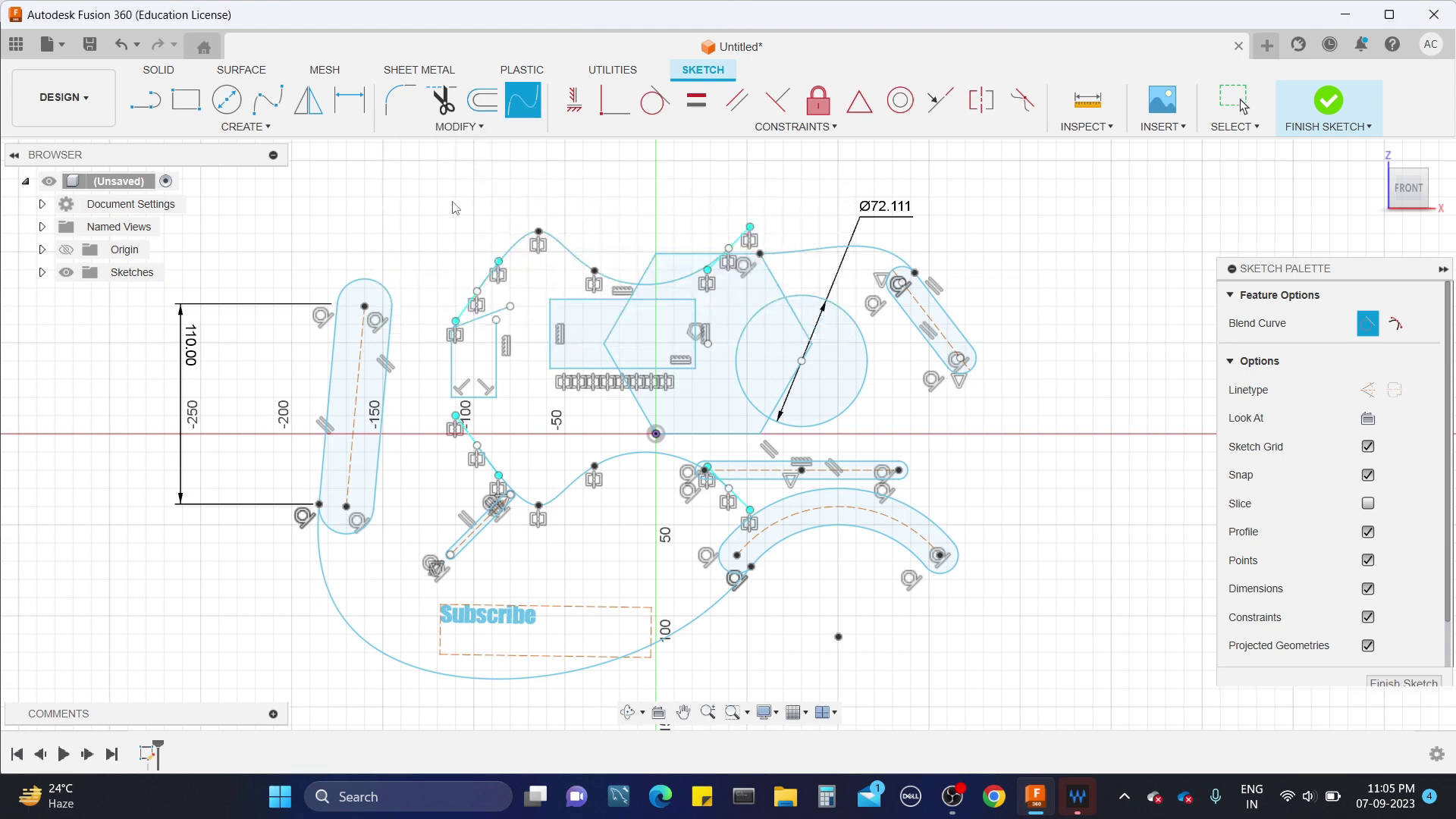
left_click(391, 274)
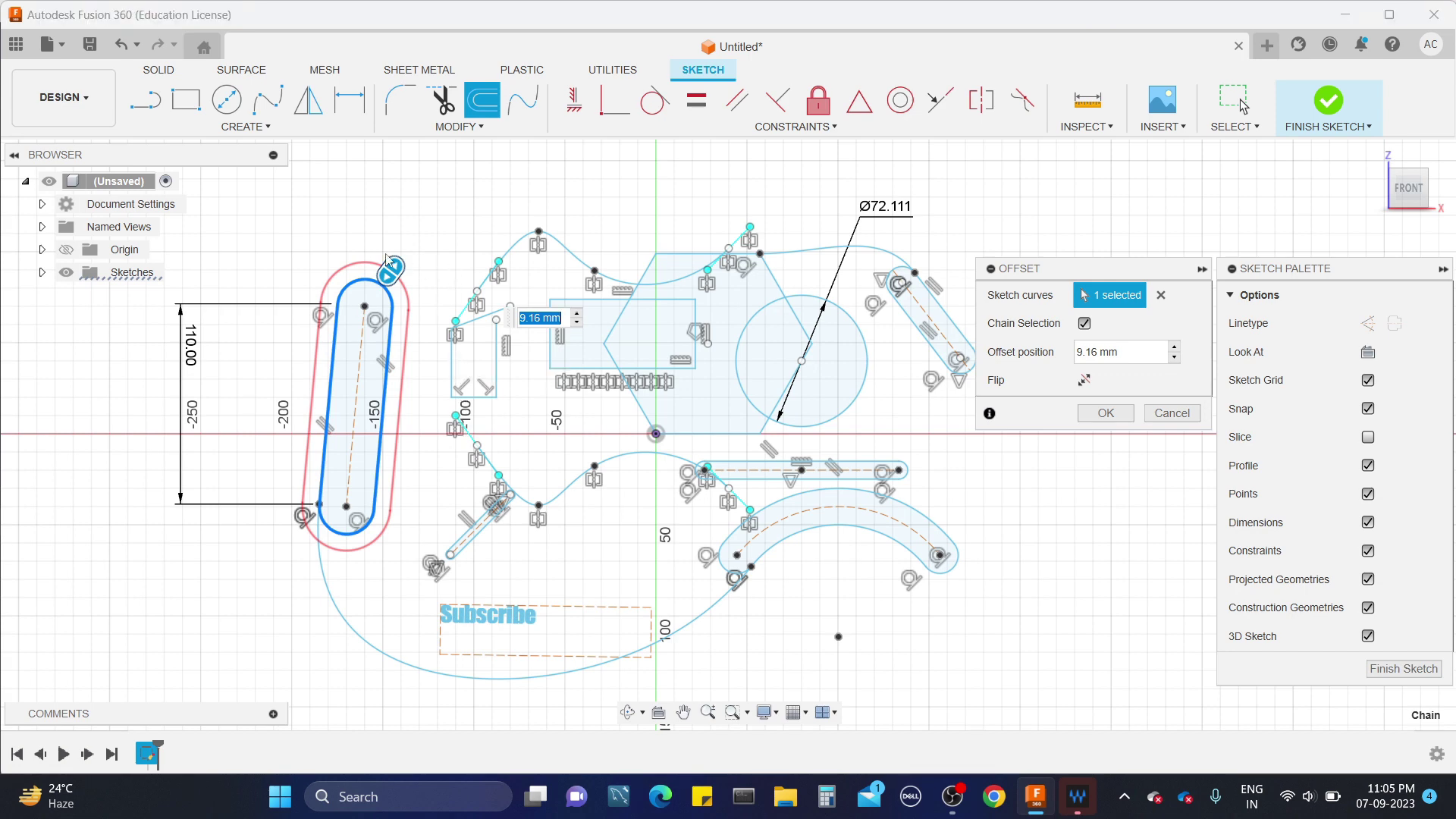
left_click_drag(388, 262, 384, 274)
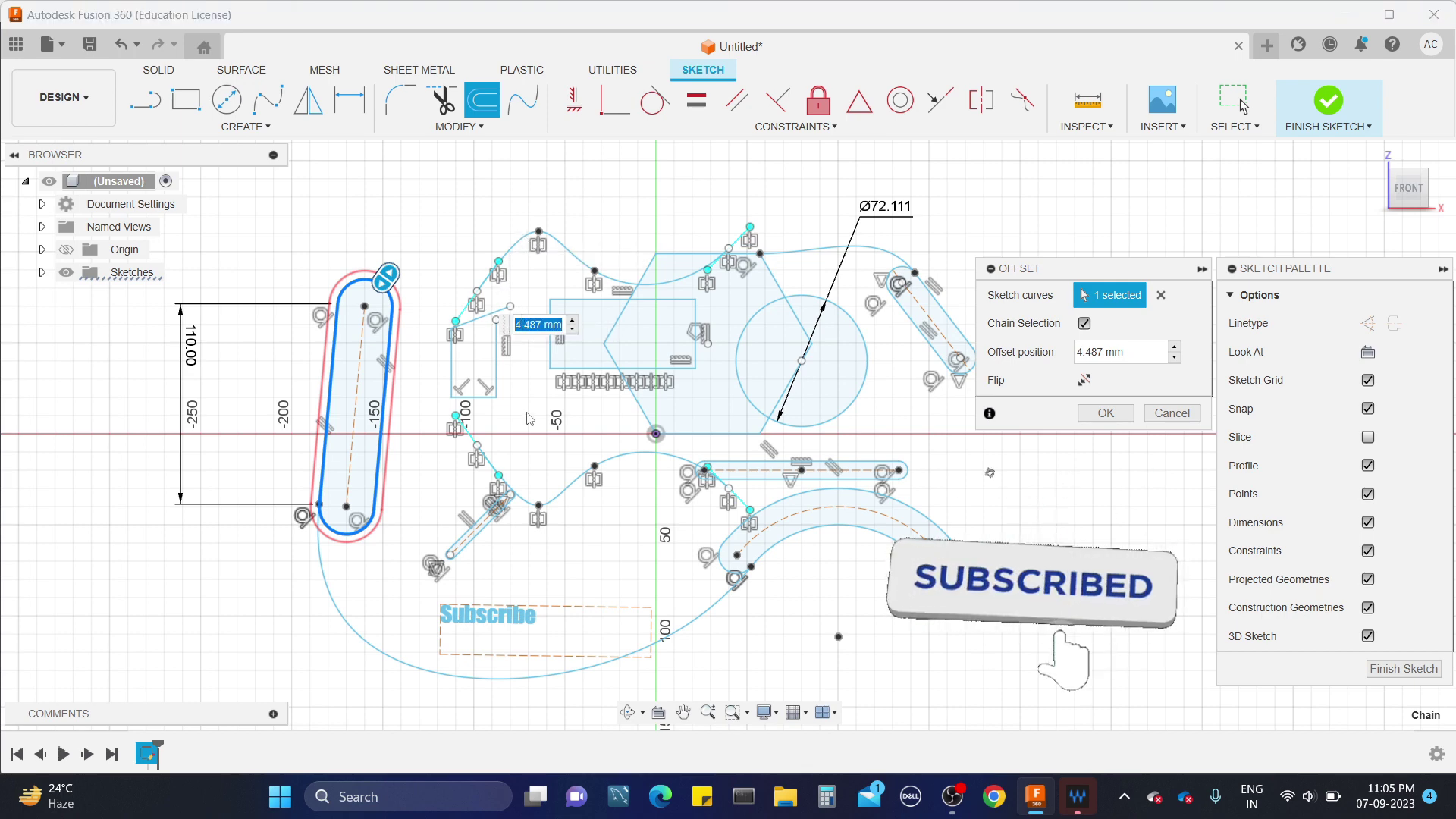
key("Return")
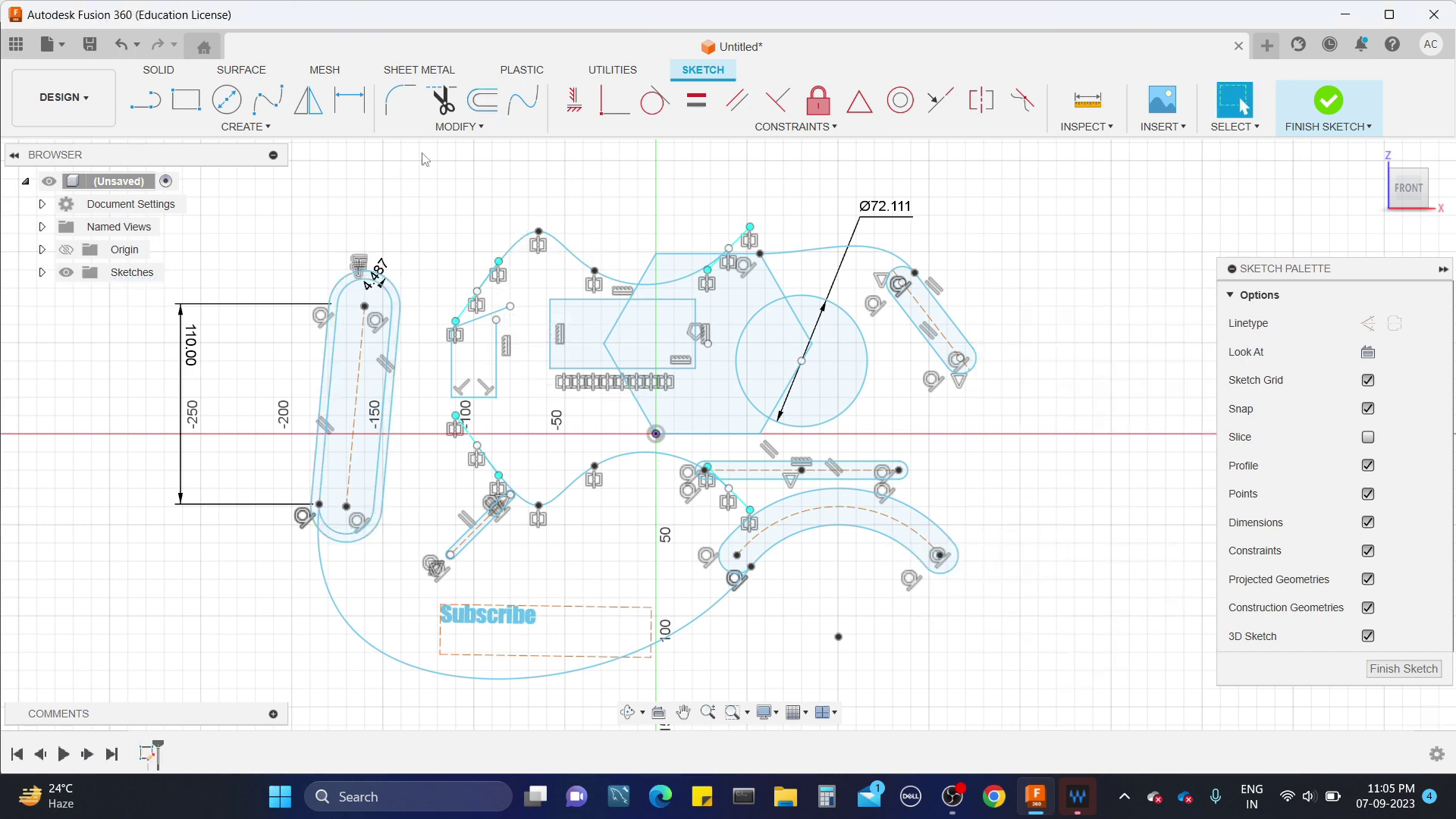
Step: Extend the right straight side of the tall slot's outer offset outline down to the large blend curve below it
left_click(487, 133)
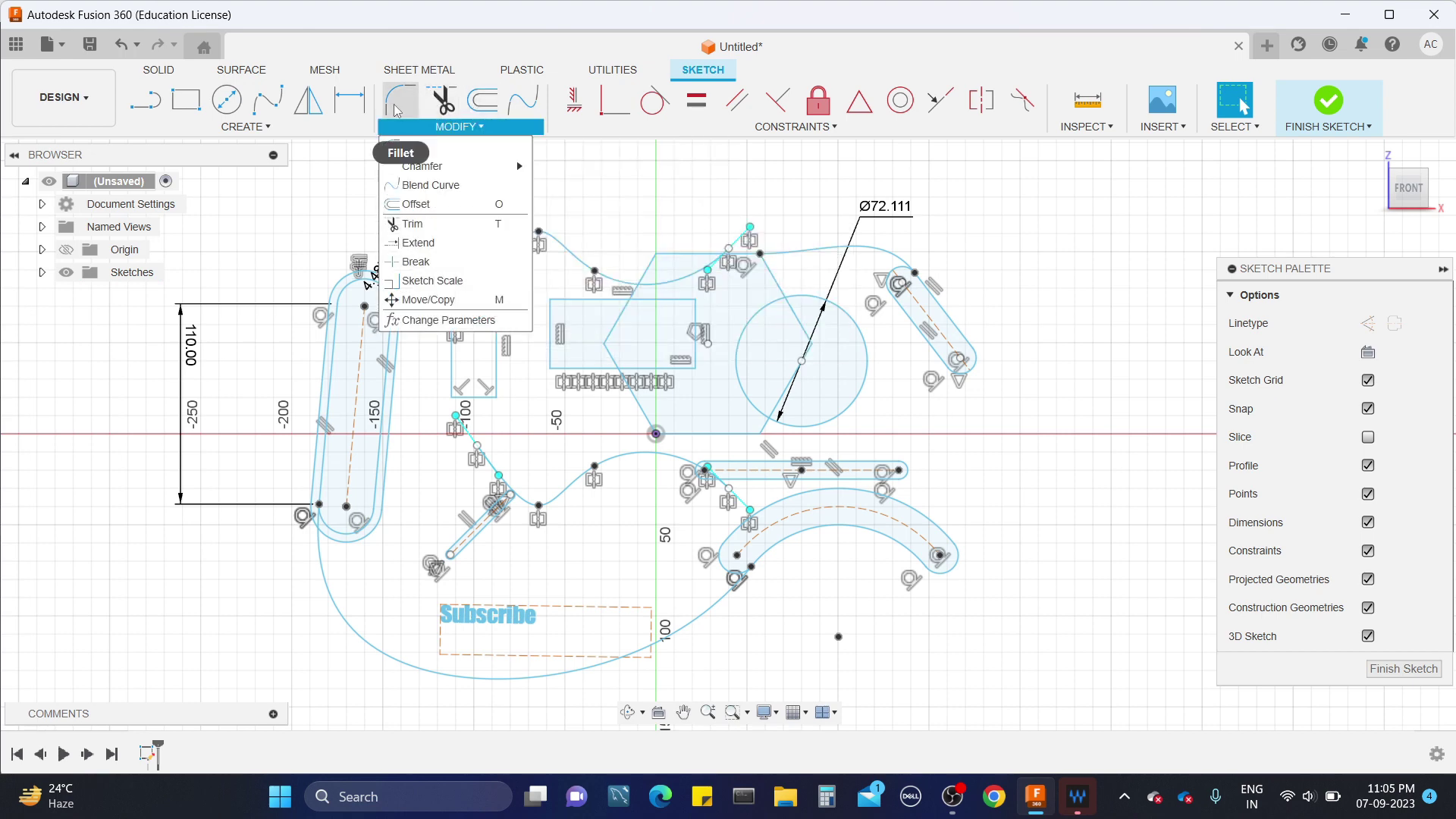
left_click(452, 246)
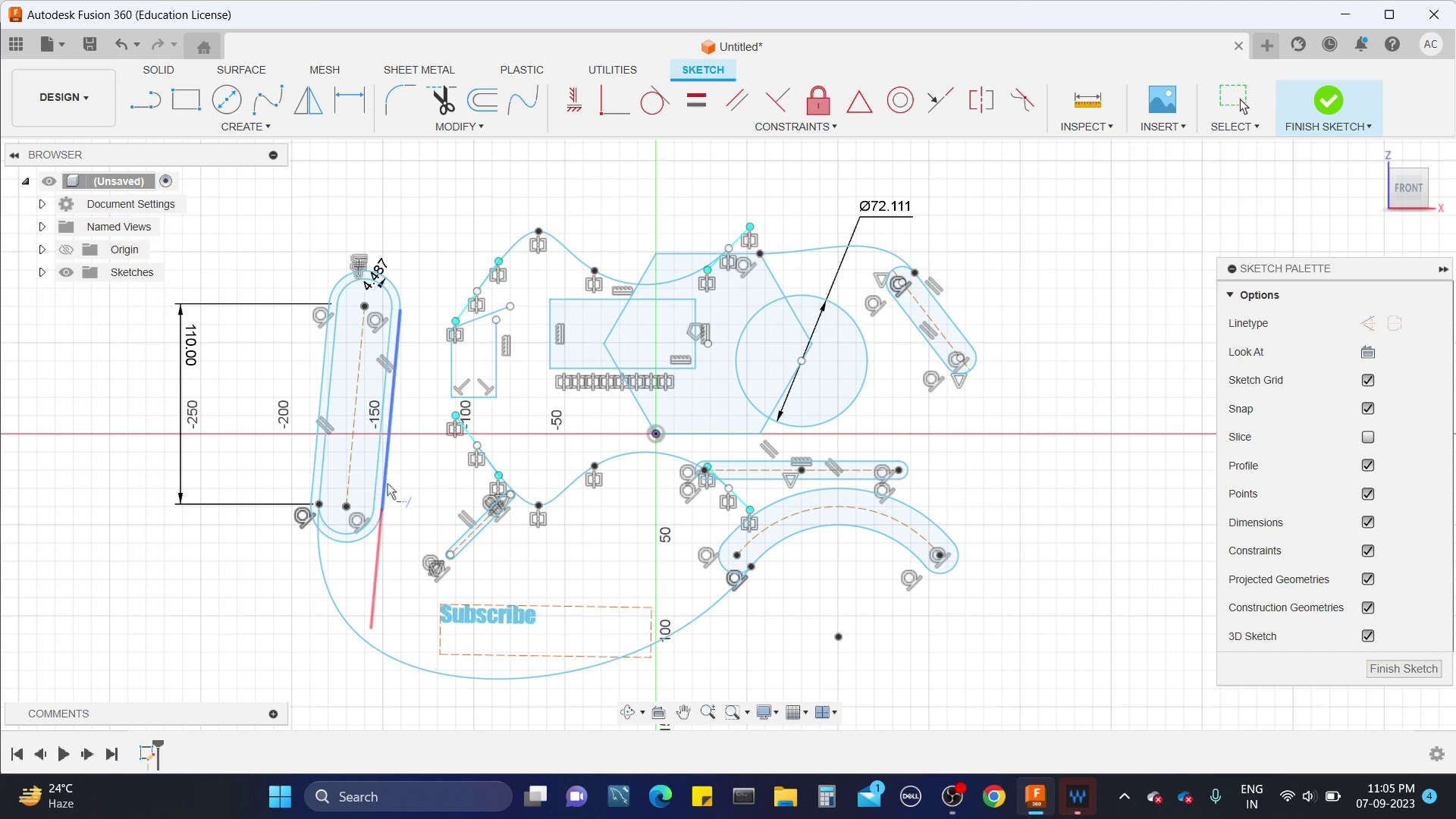
left_click(386, 484)
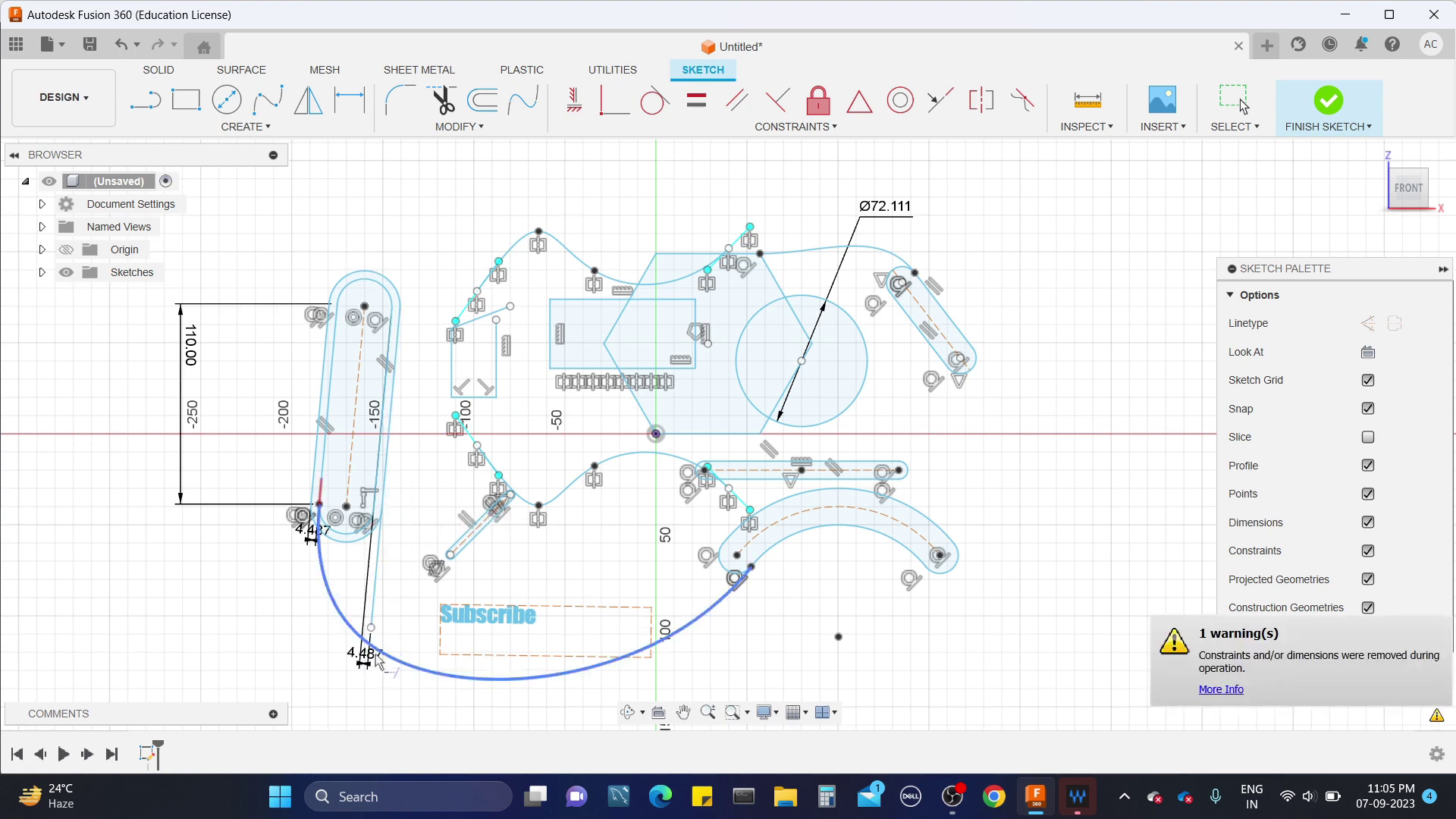
Step: Break the circle and the hexagon's upper-right edge at the points where they intersect
left_click(458, 127)
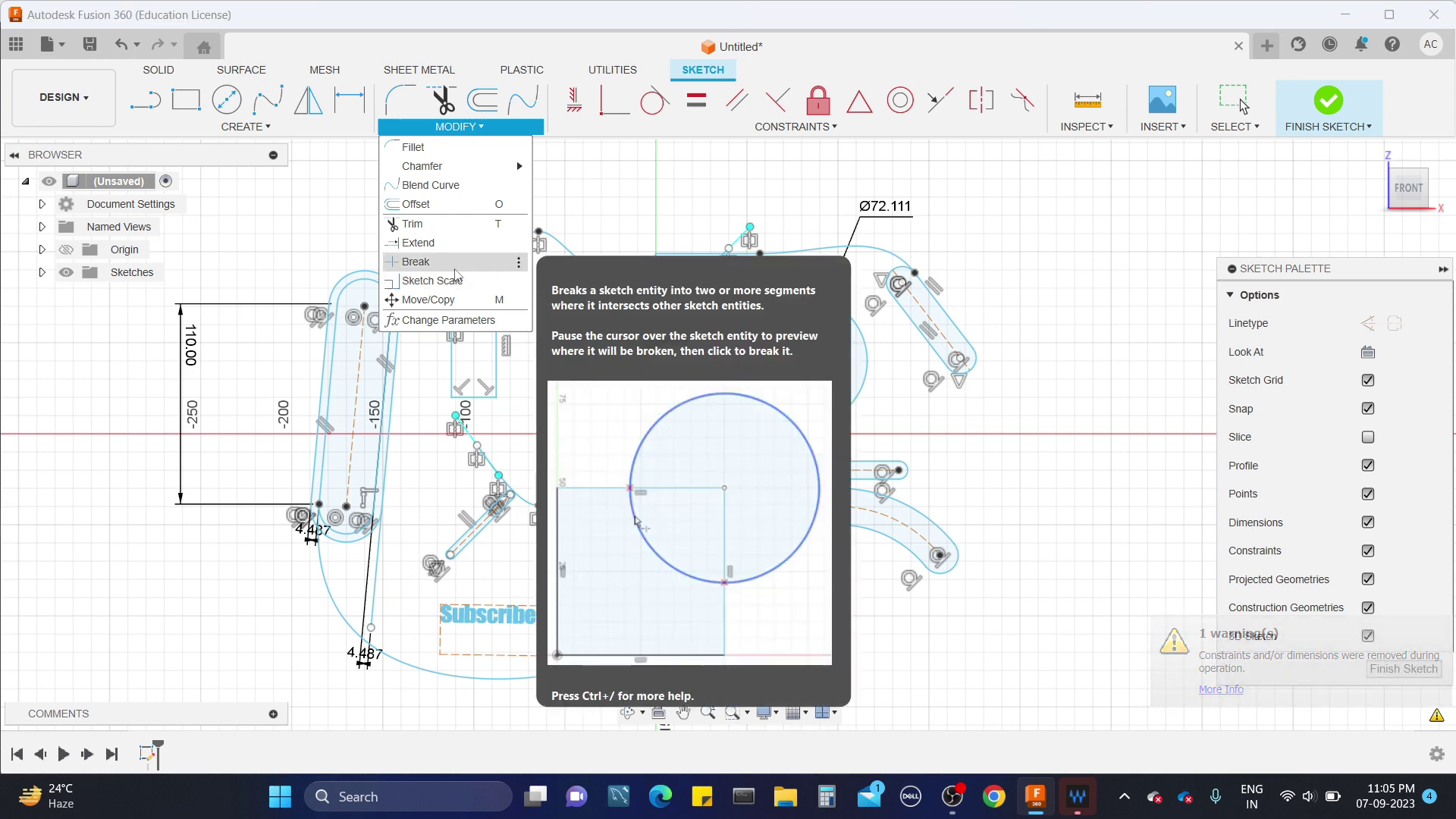
left_click(416, 262)
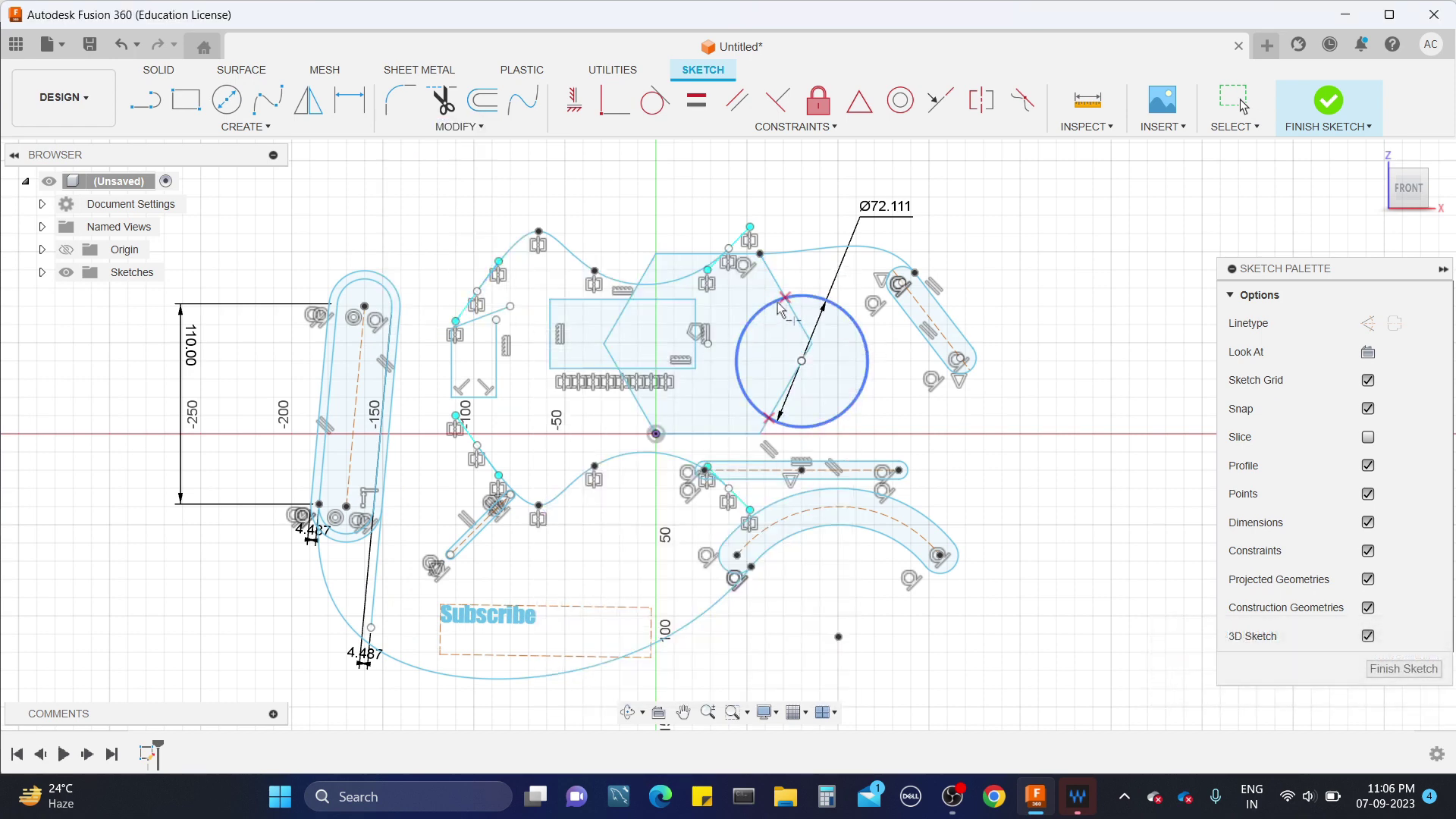
left_click(803, 298)
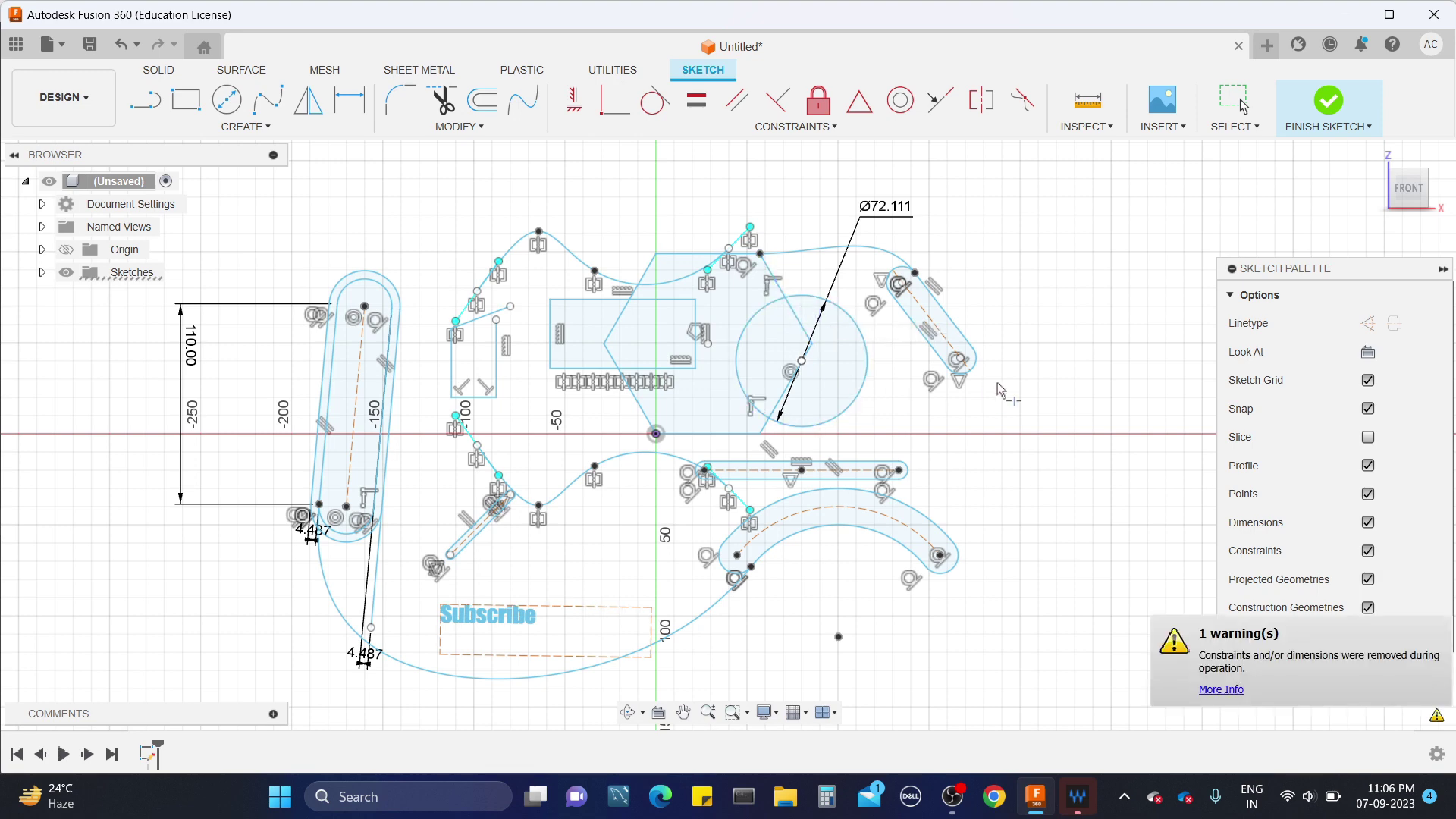
left_click(788, 312)
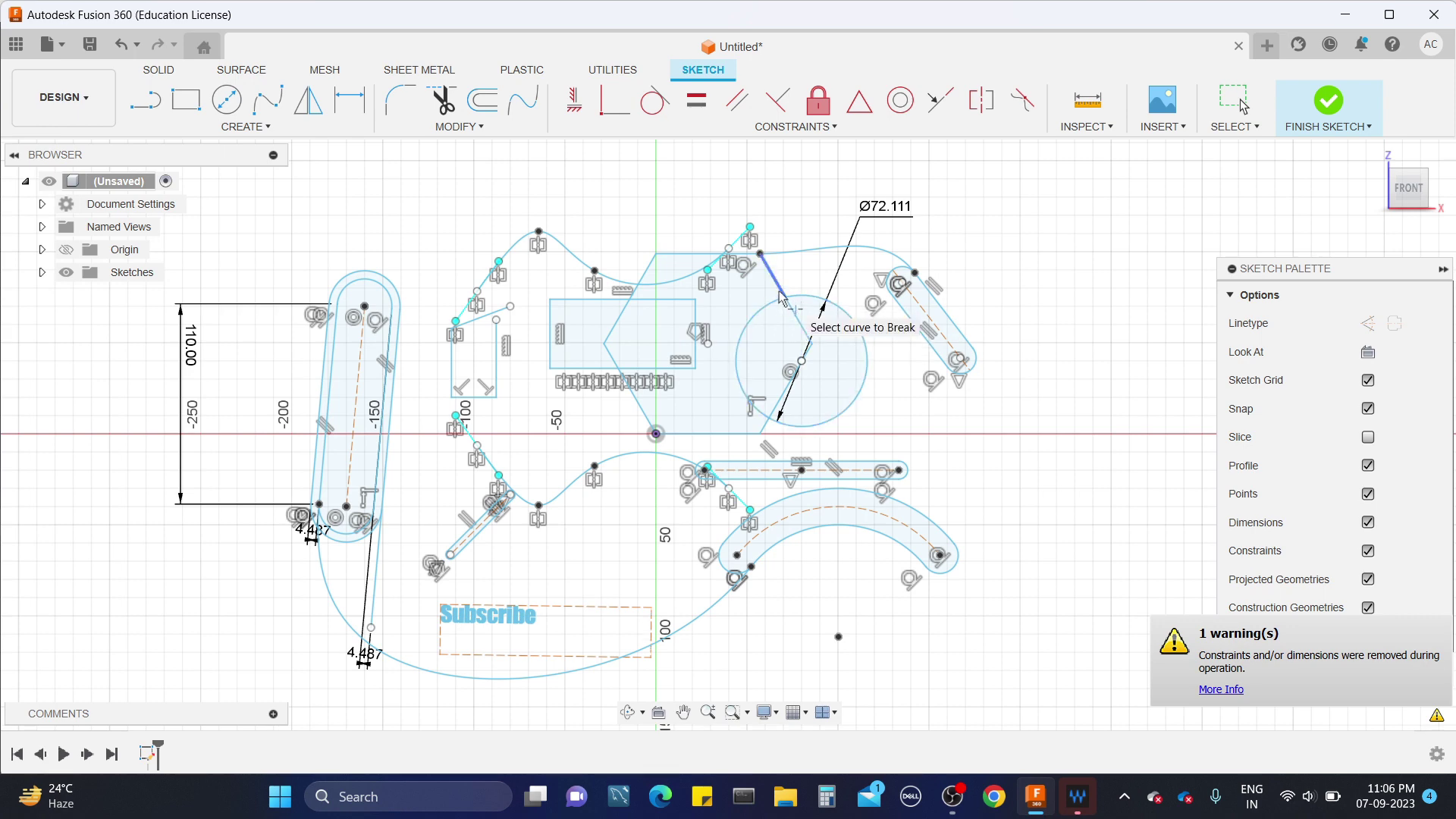
Step: Break the hexagon's upper-left edge and the upper spline at their intersections
scroll(645, 275, "up", 3)
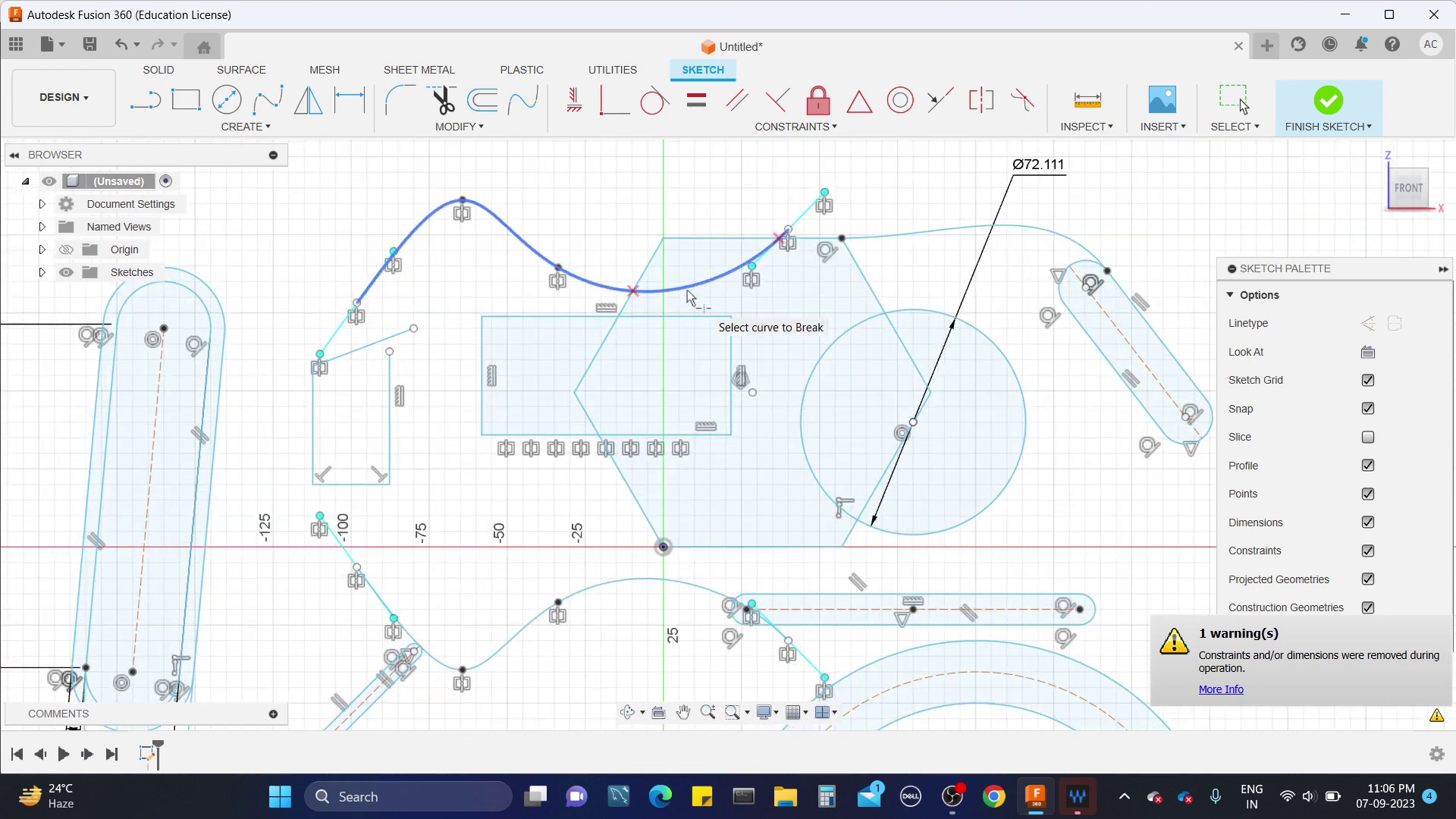
left_click(641, 282)
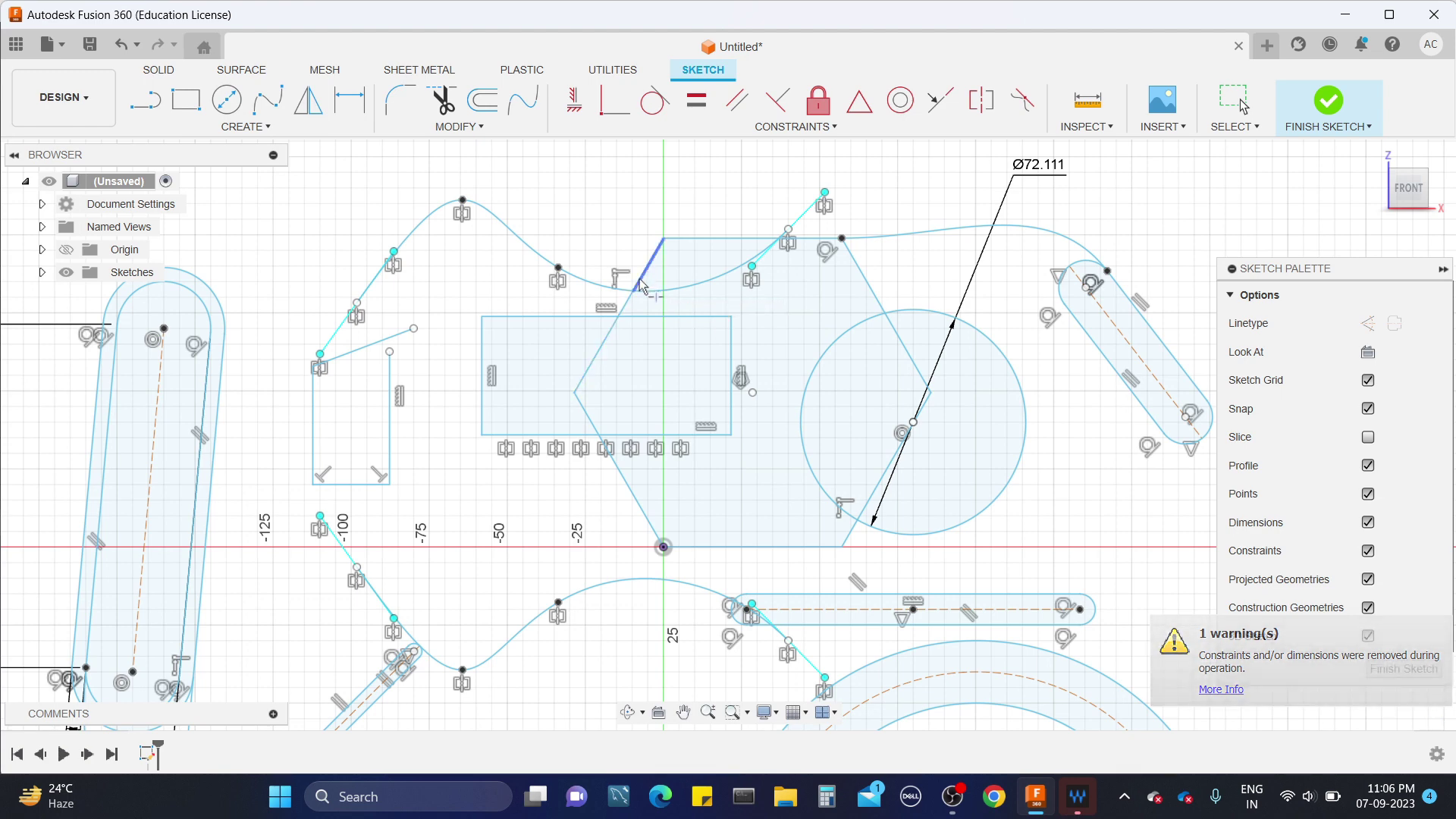
left_click(685, 295)
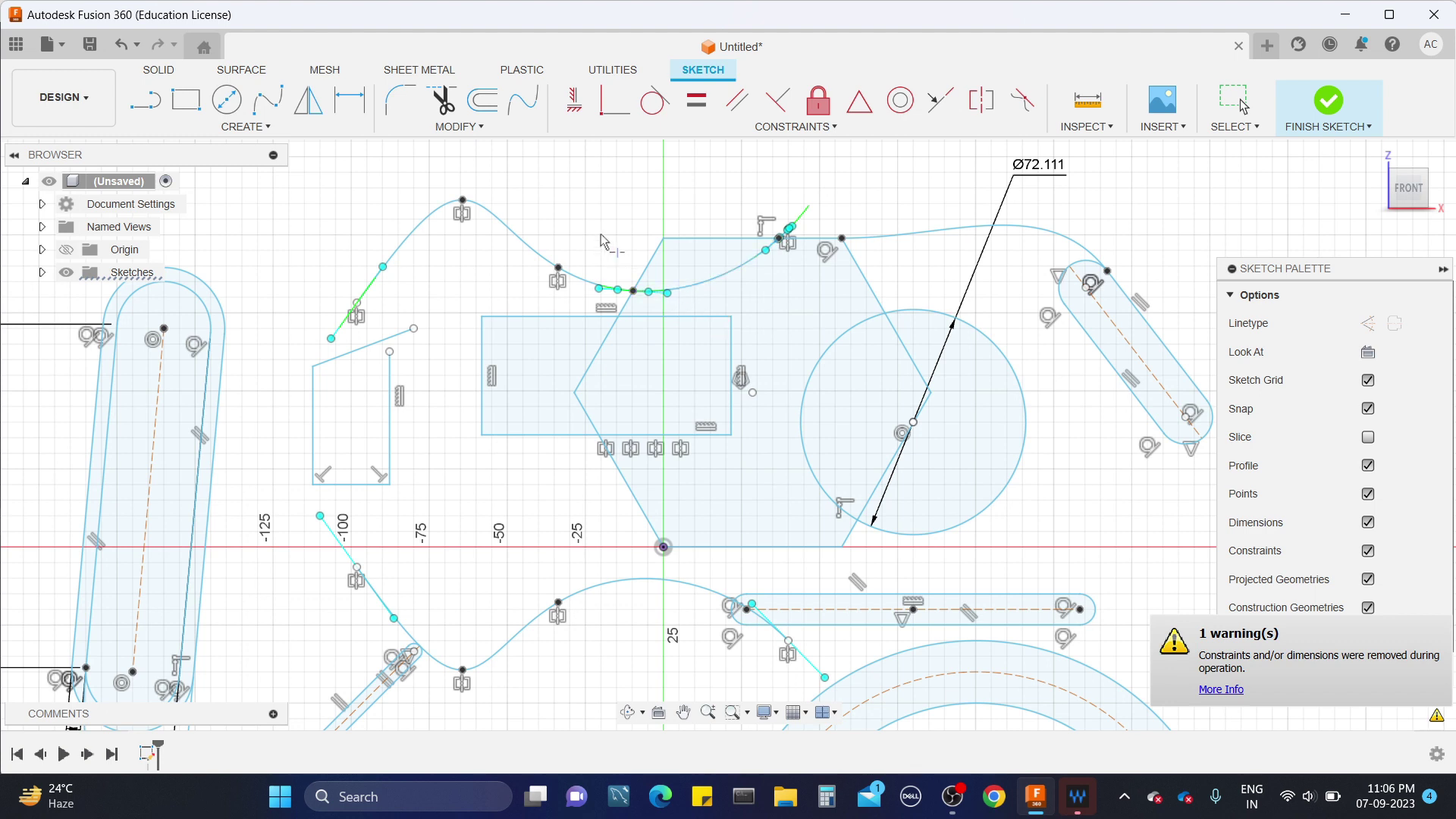
Step: Try scaling the rectangle's top and left edges about its upper-left corner with a factor of 0.218
left_click(470, 128)
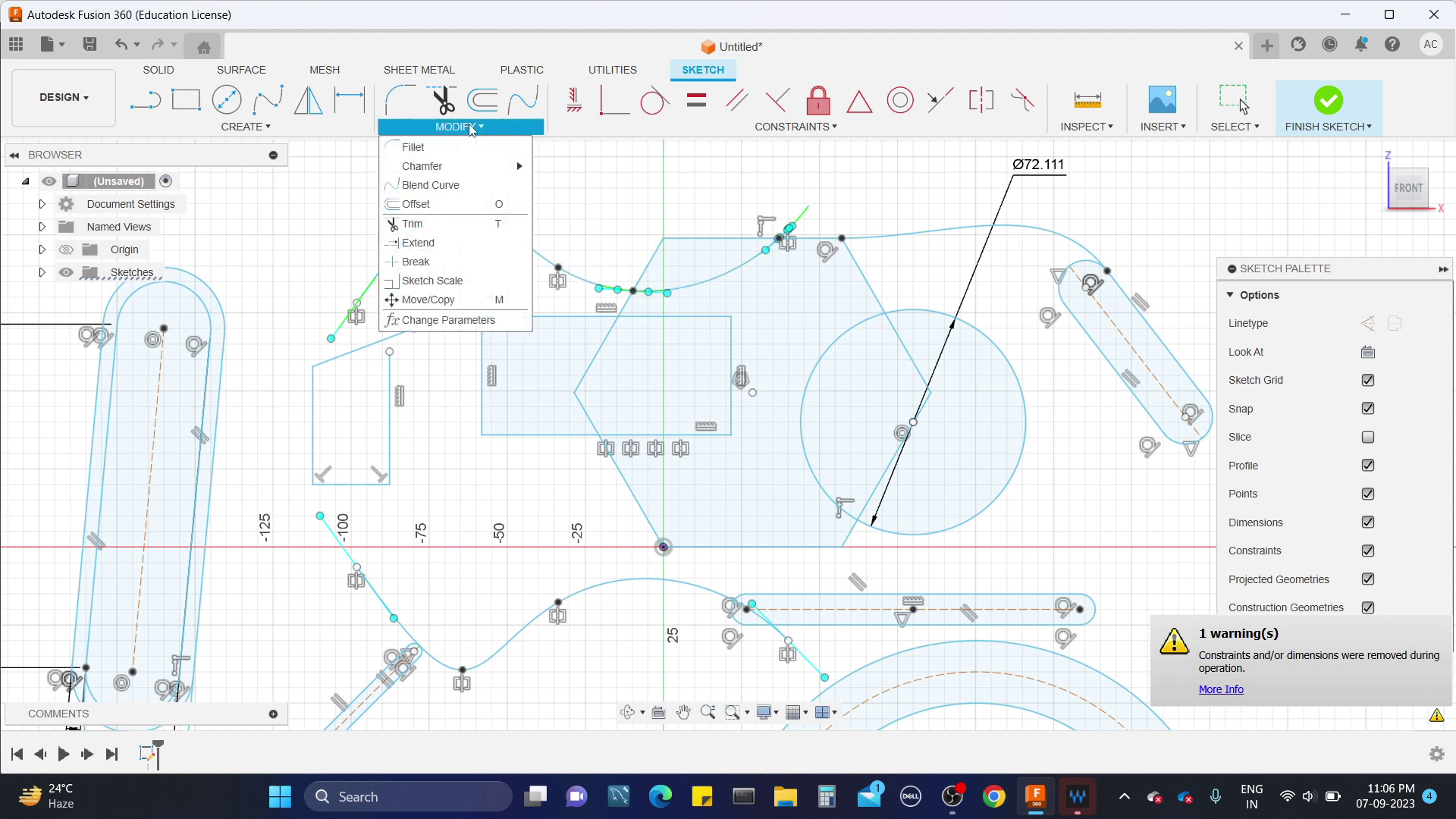
left_click(449, 281)
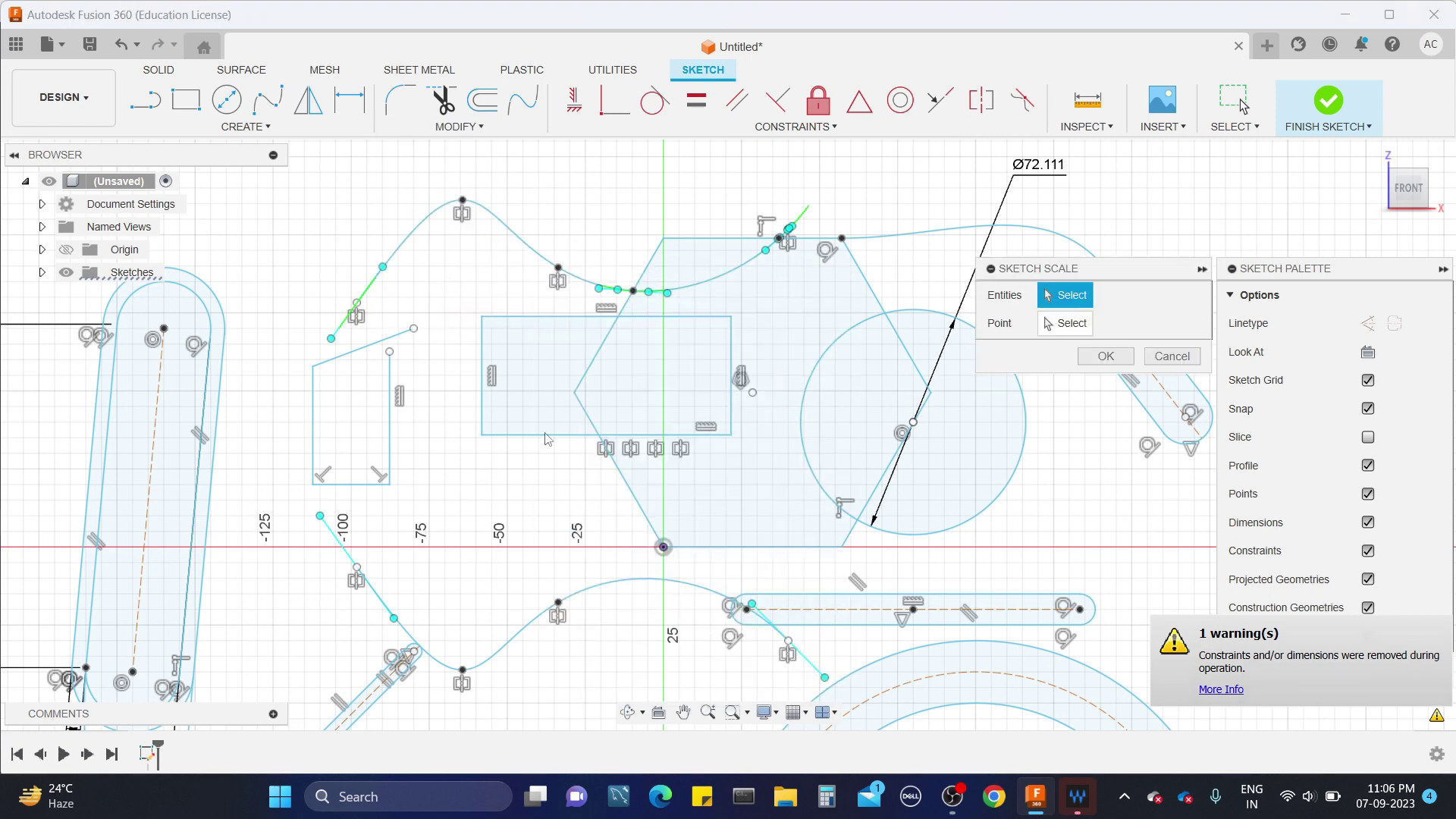
scroll(499, 356, "down", 3)
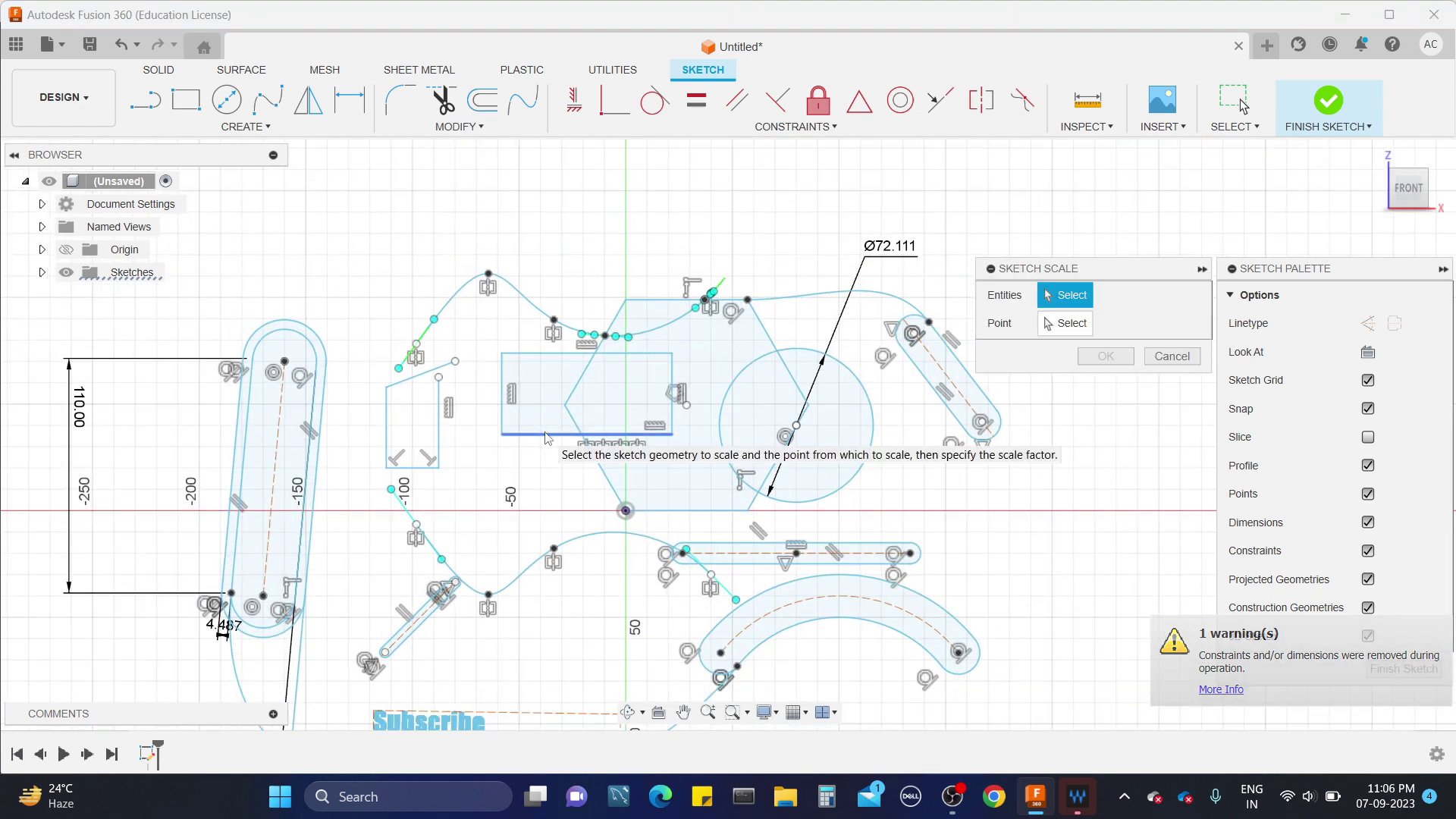
left_click(522, 354)
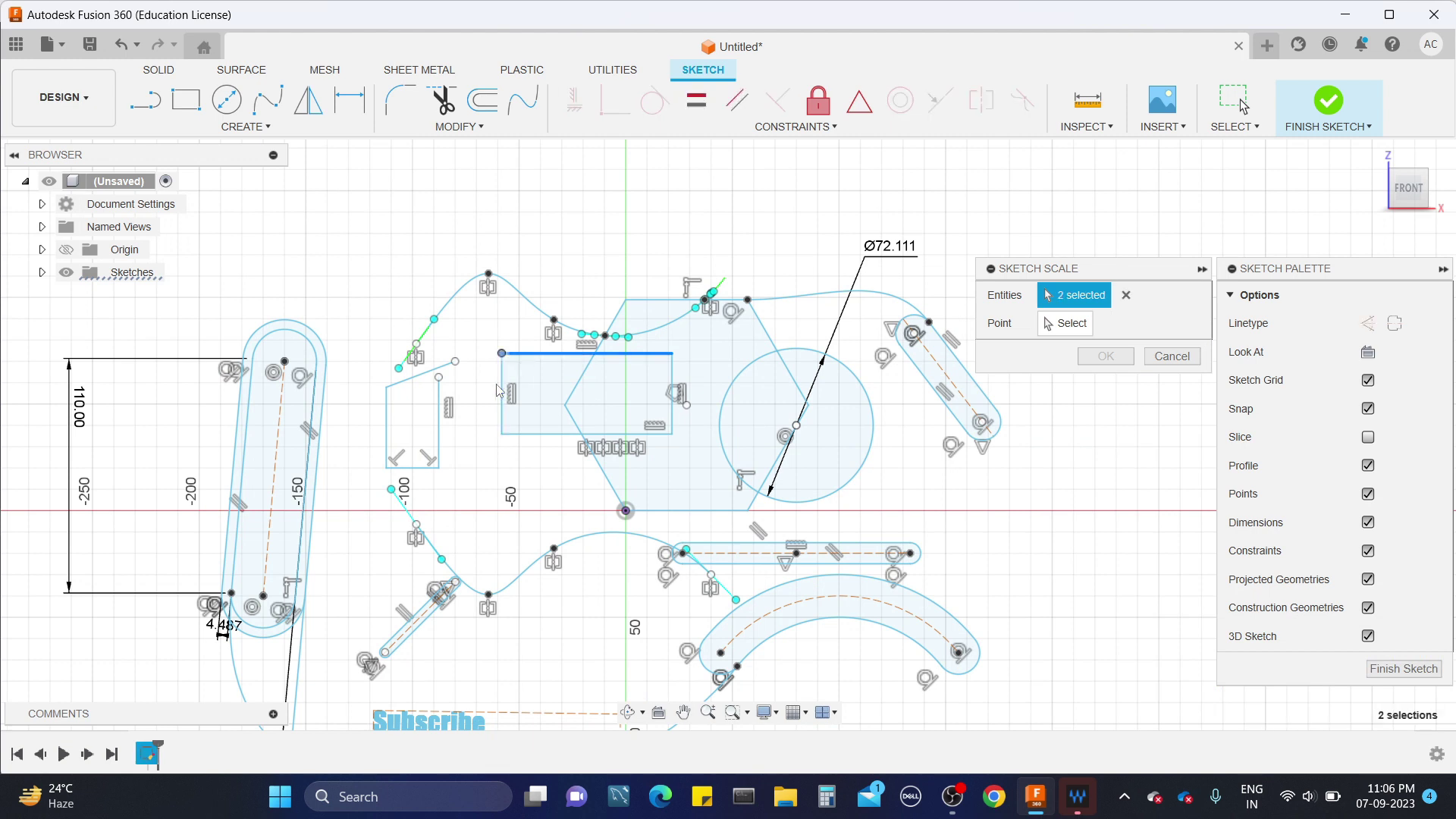
left_click(501, 388)
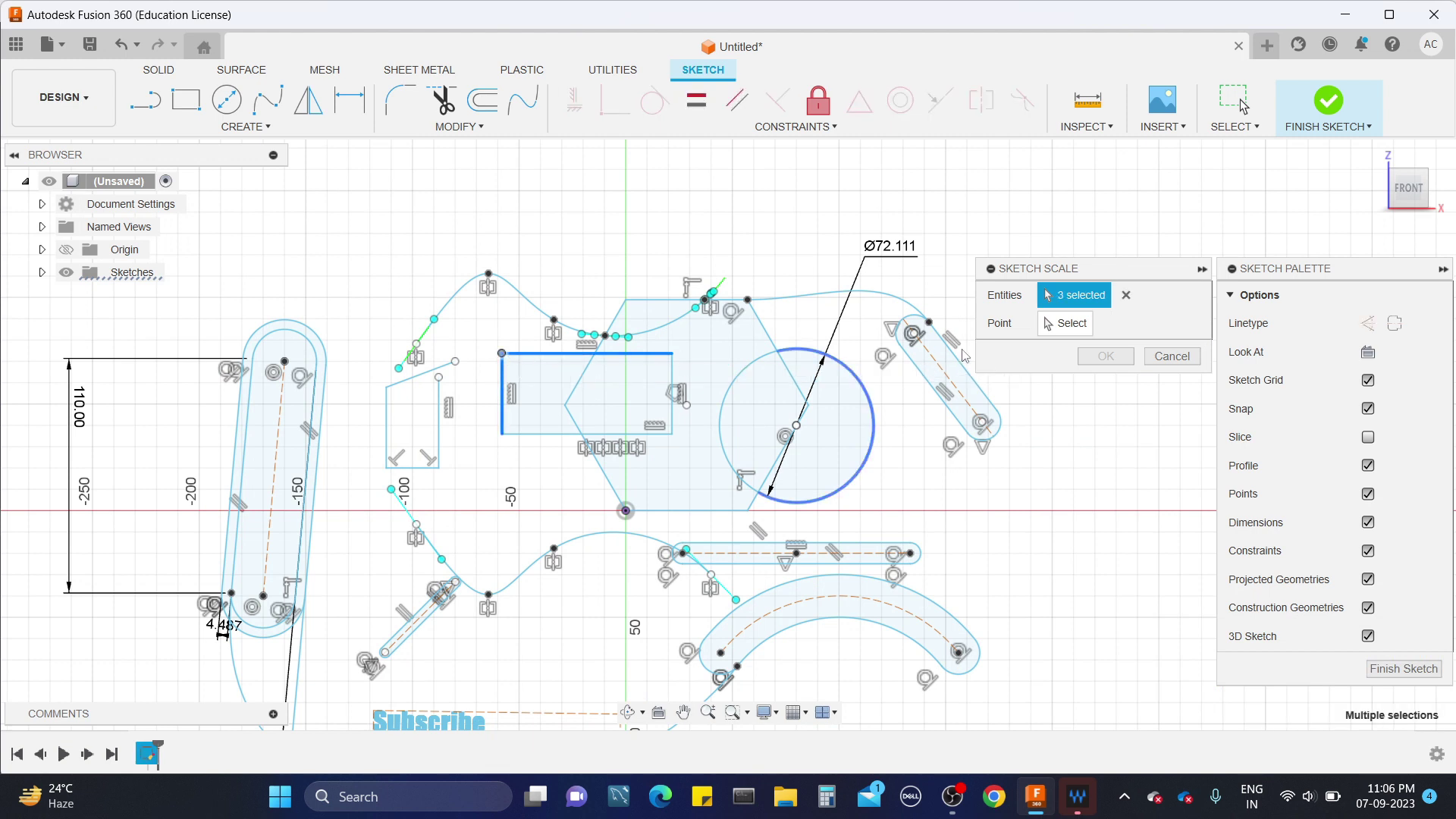
left_click(1085, 323)
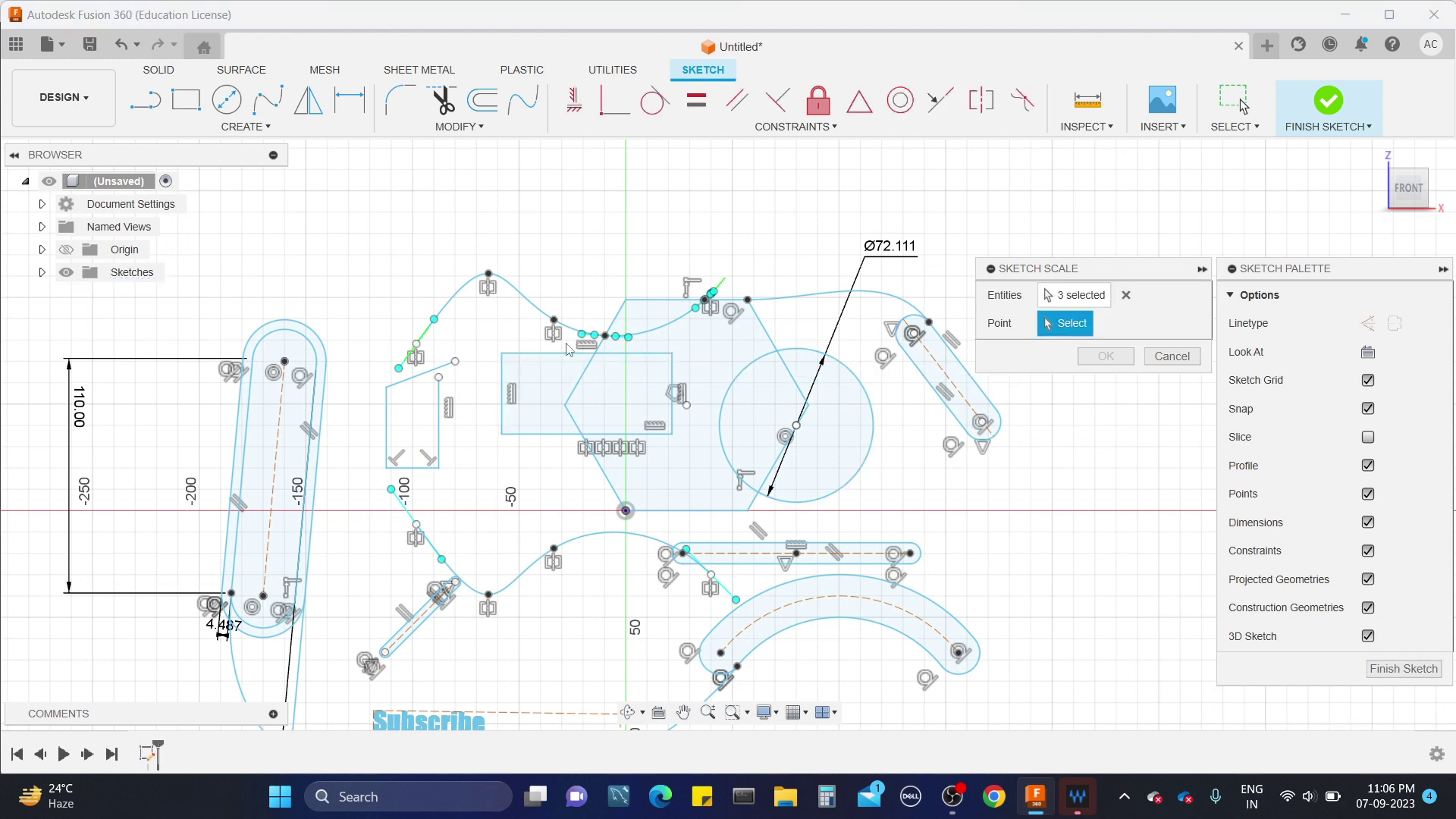
left_click(502, 353)
left_click(502, 353)
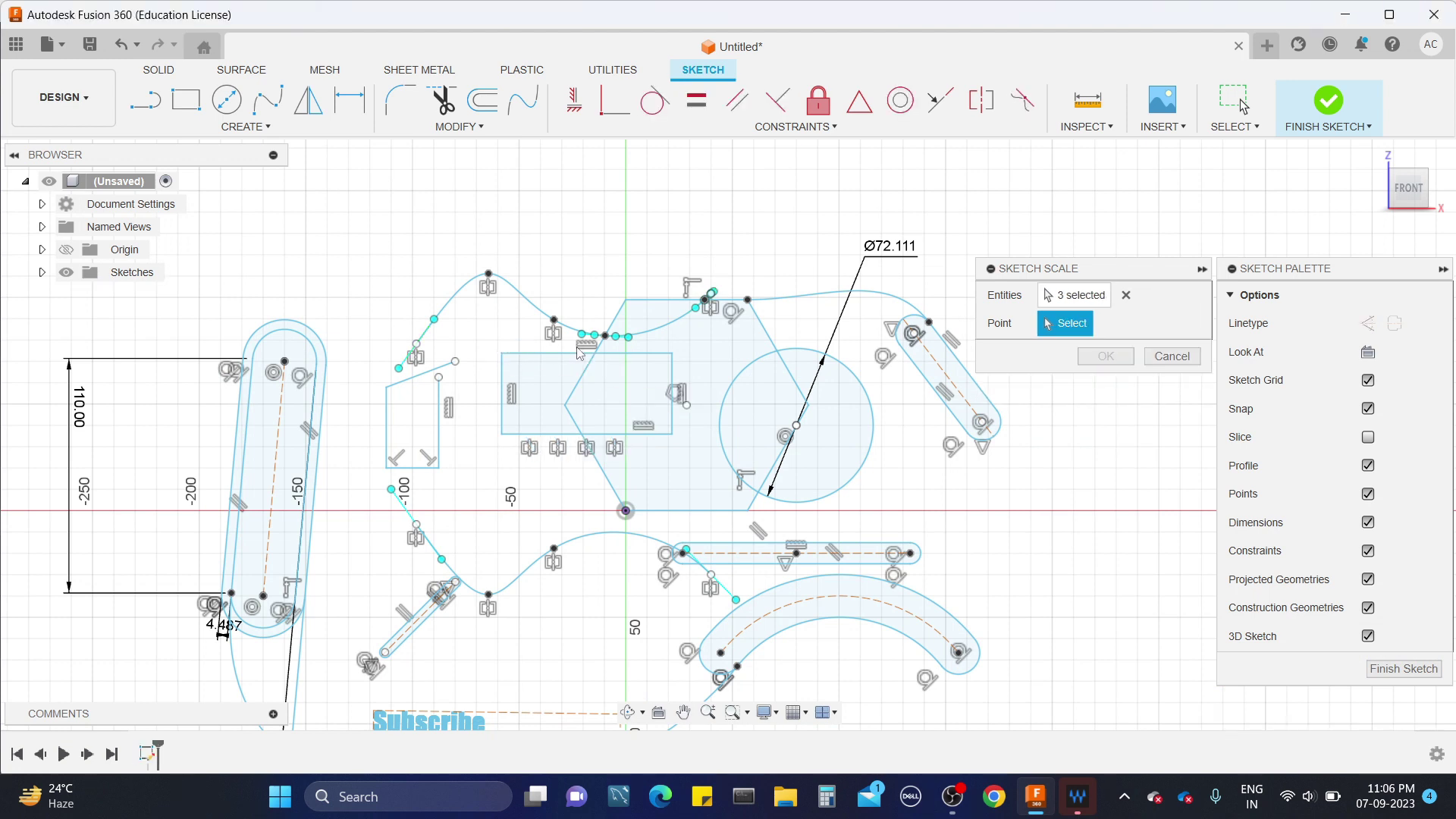
left_click(502, 353)
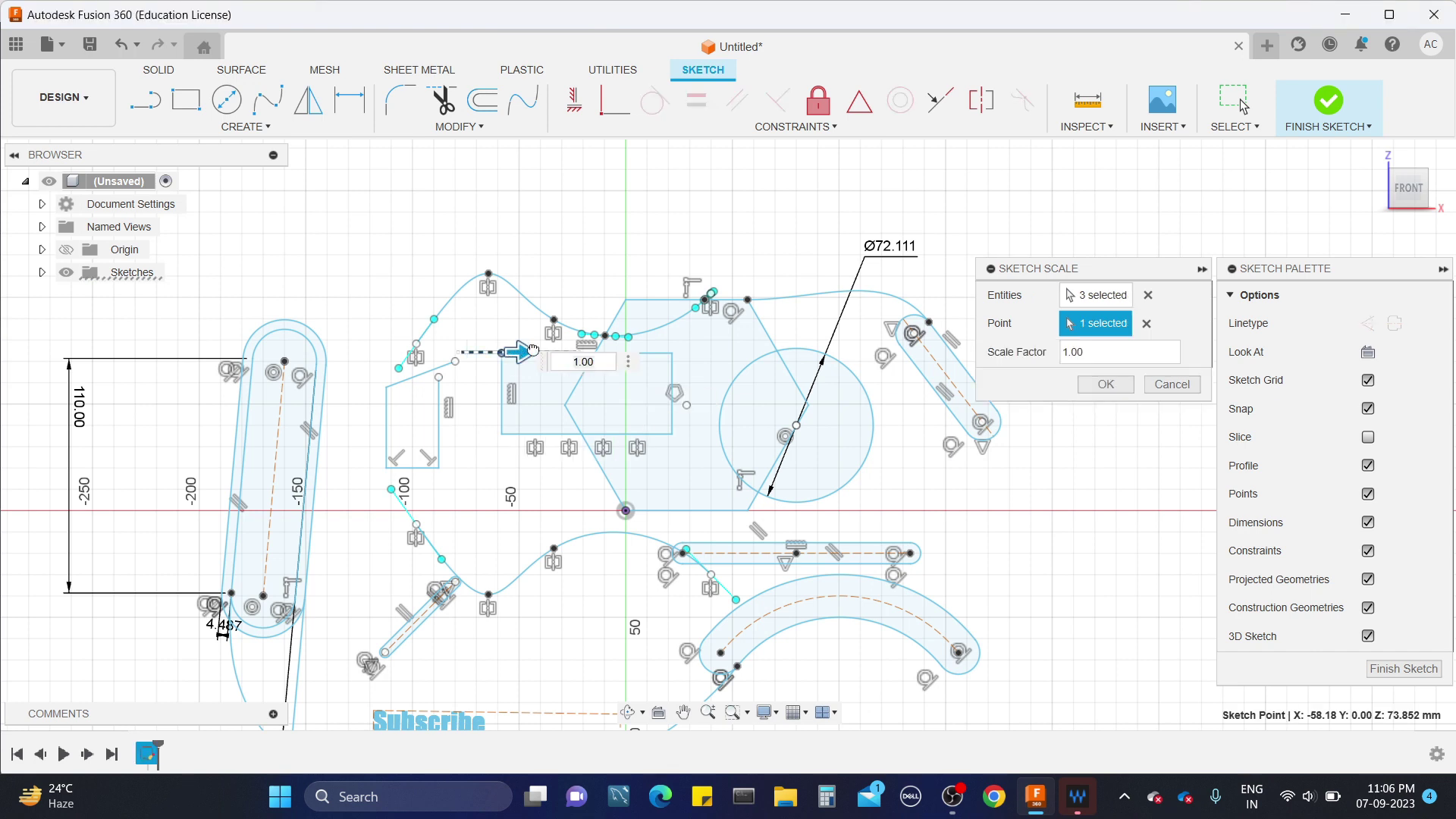
left_click_drag(533, 349, 537, 347)
mouse_move(505, 317)
left_mouse_down()
mouse_move(495, 297)
mouse_move(508, 414)
mouse_move(510, 302)
left_mouse_up()
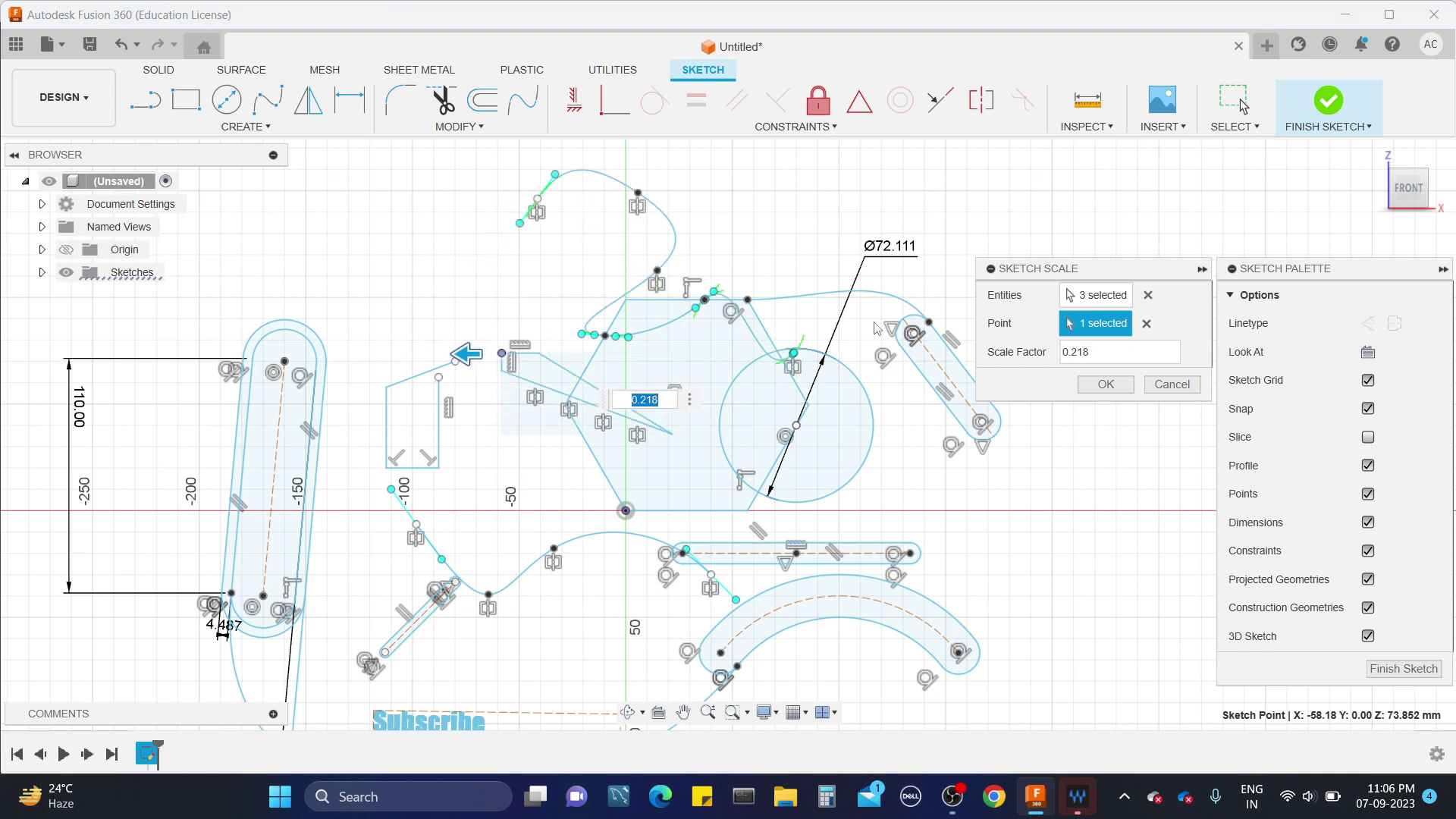
left_click(1164, 388)
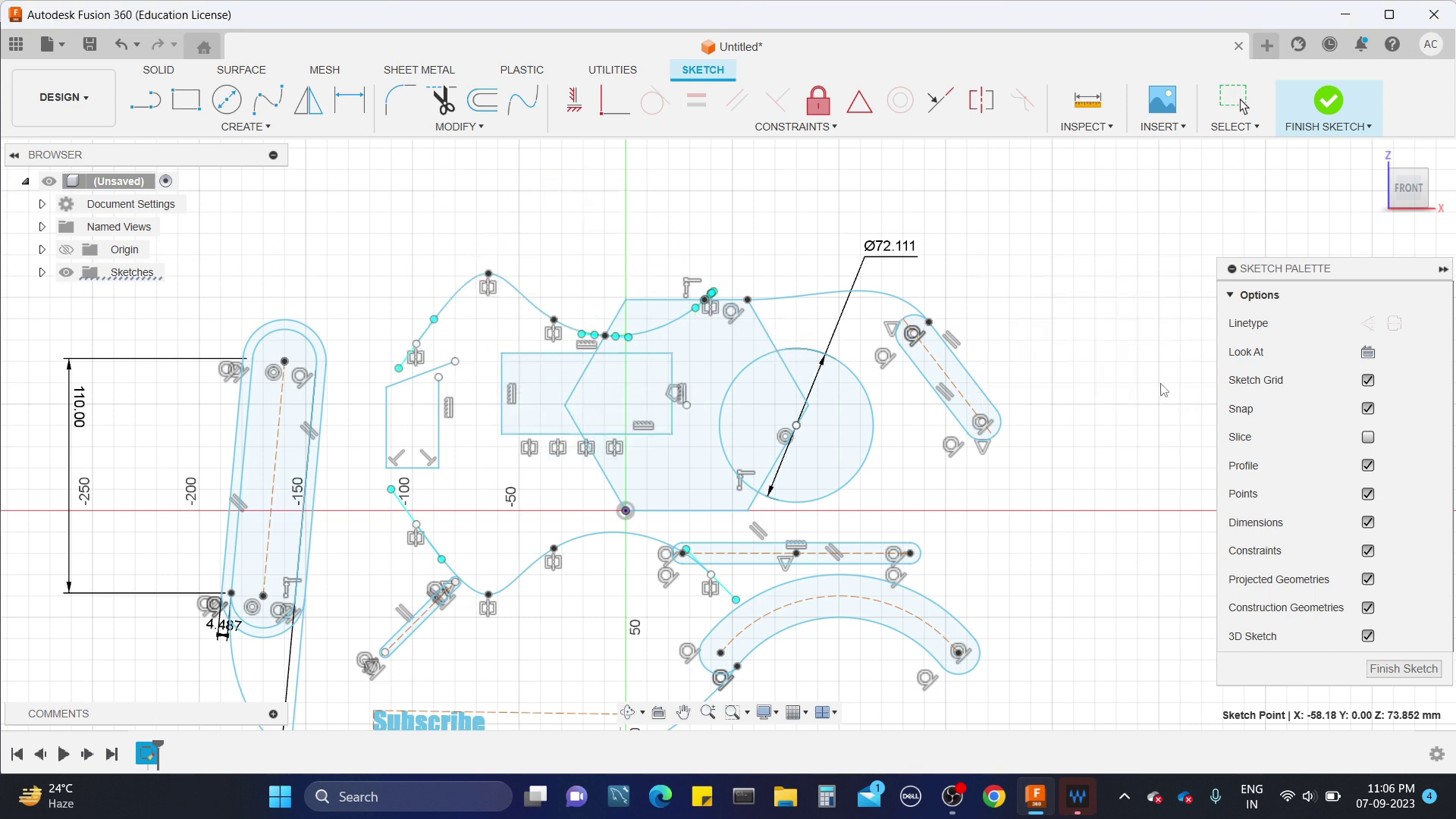
Step: Move the rectangle's upper-left corner point 20 mm left and place a copy of the point 50 mm below and 40 mm farther left
left_click(475, 128)
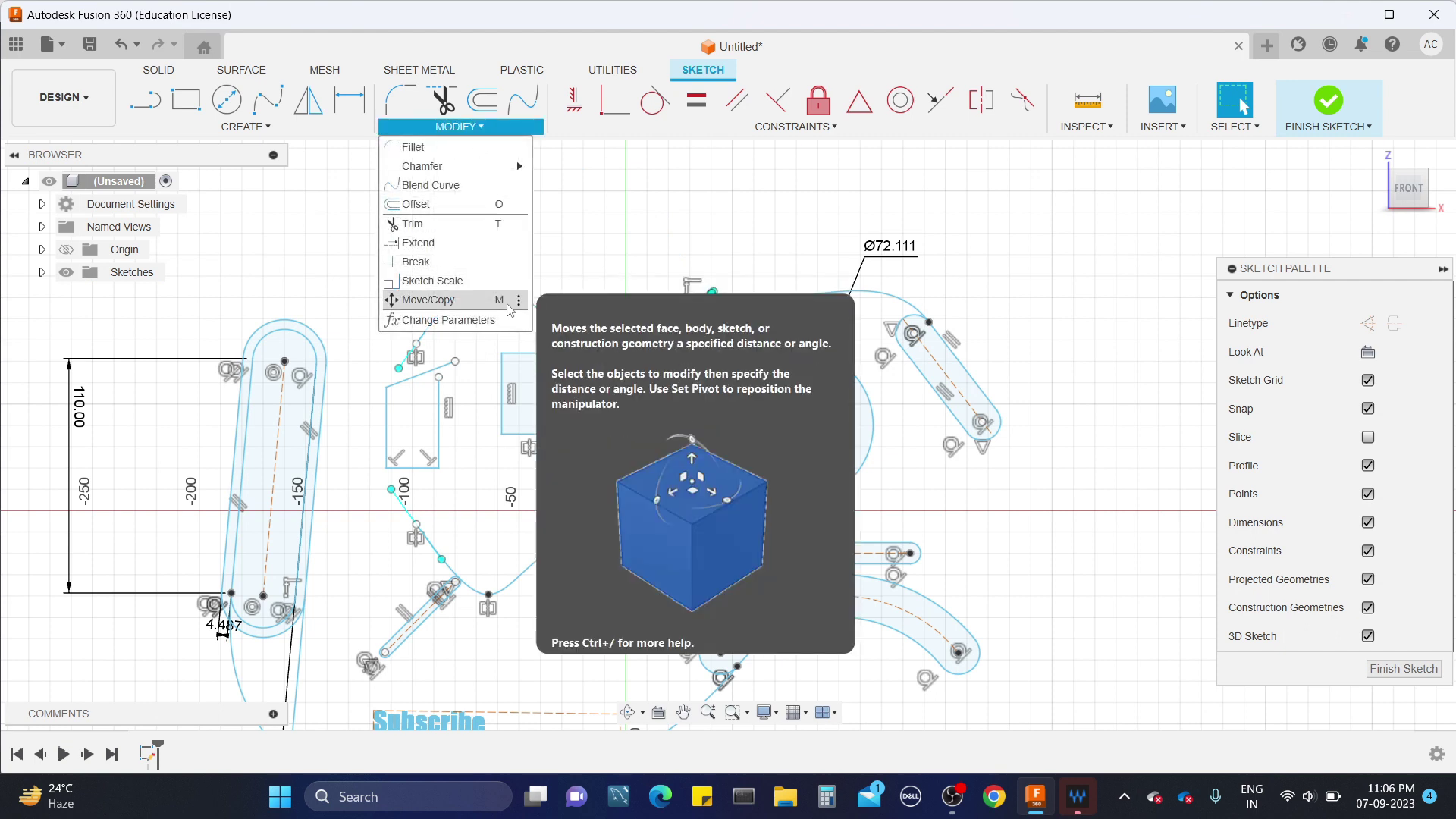
left_click(465, 301)
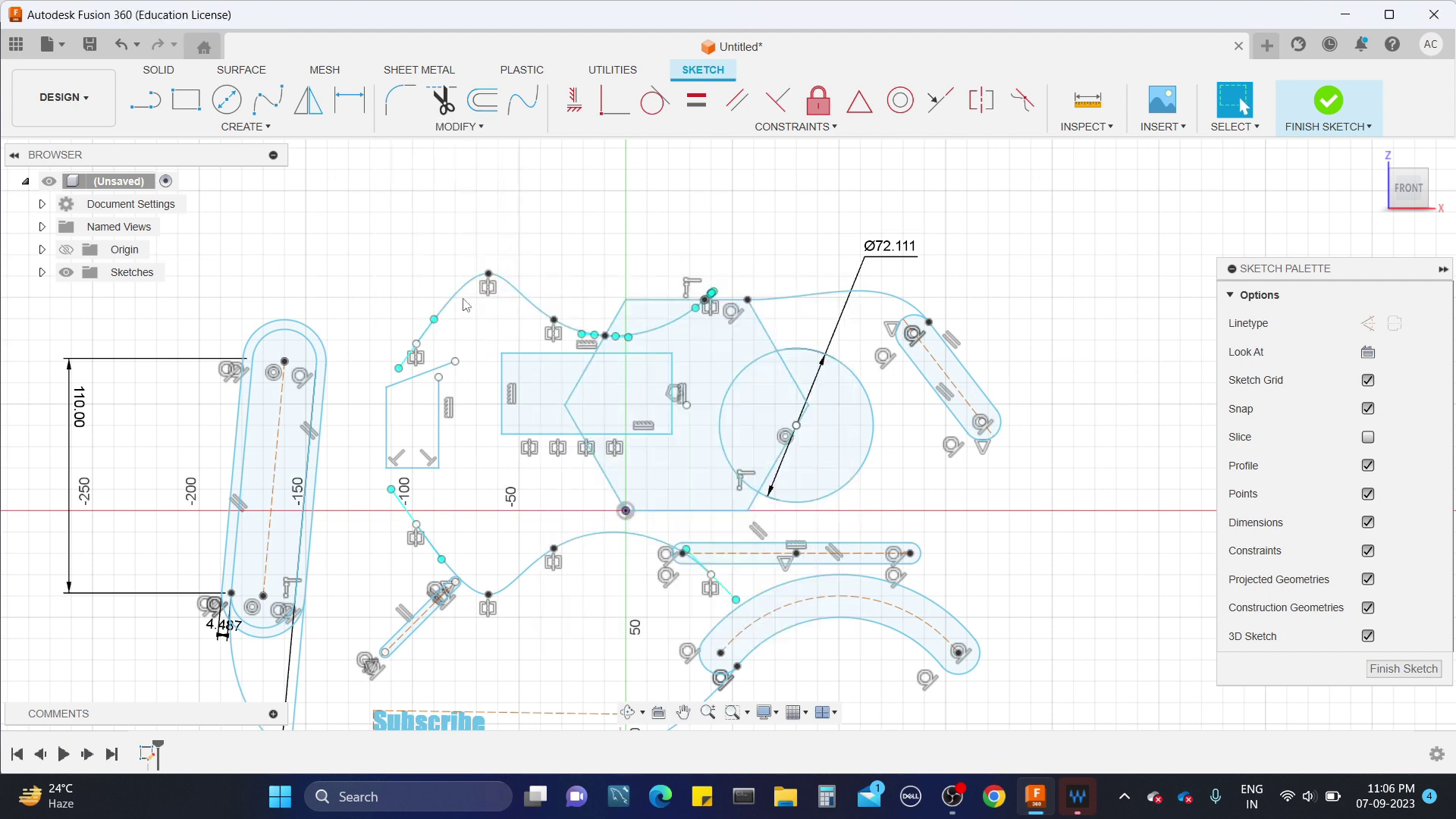
left_click(530, 353)
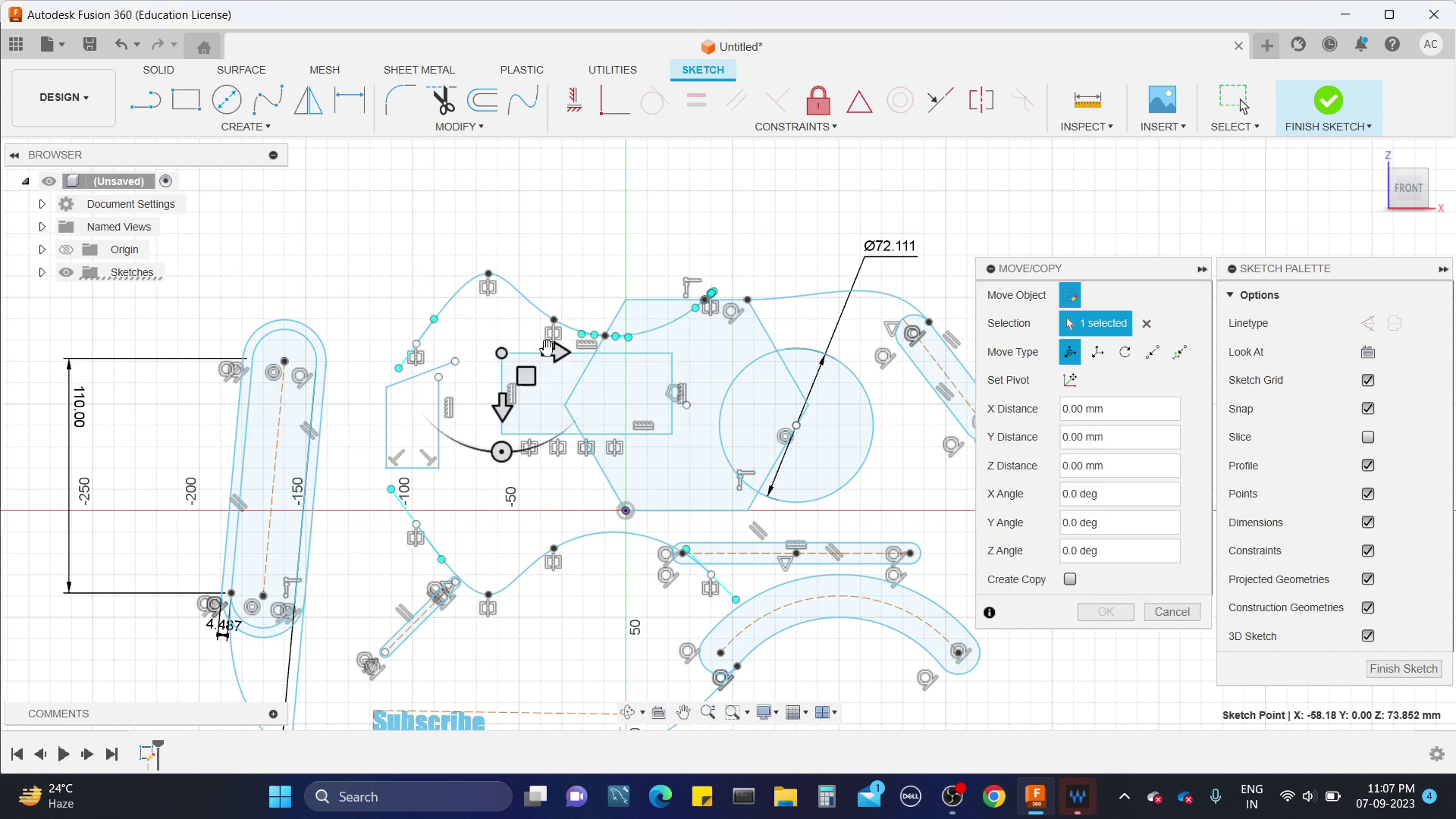
mouse_move(552, 351)
left_mouse_down()
mouse_move(413, 398)
mouse_move(468, 435)
mouse_move(465, 476)
mouse_move(474, 376)
mouse_move(471, 410)
left_mouse_up()
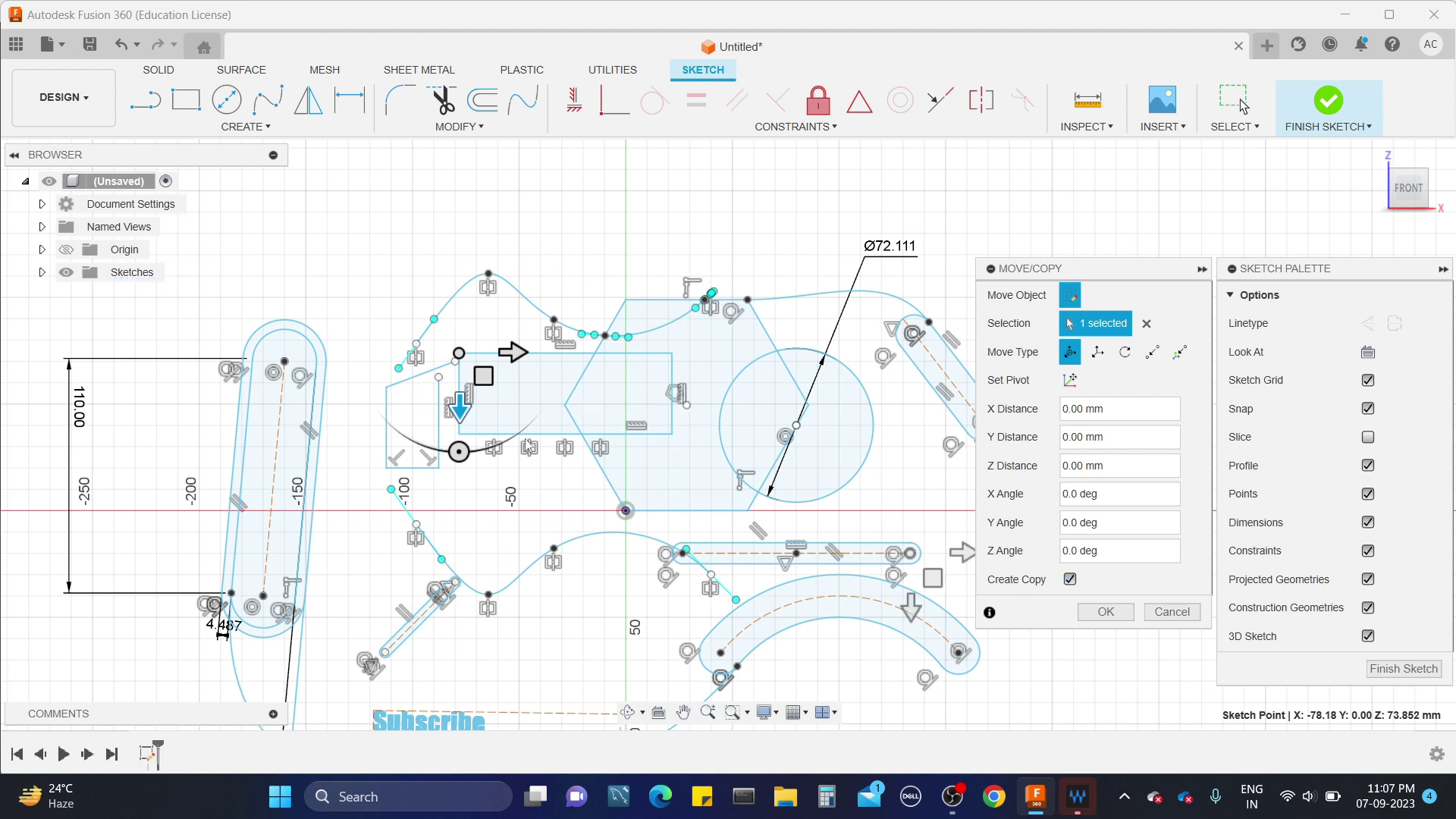
left_click_drag(460, 410, 477, 526)
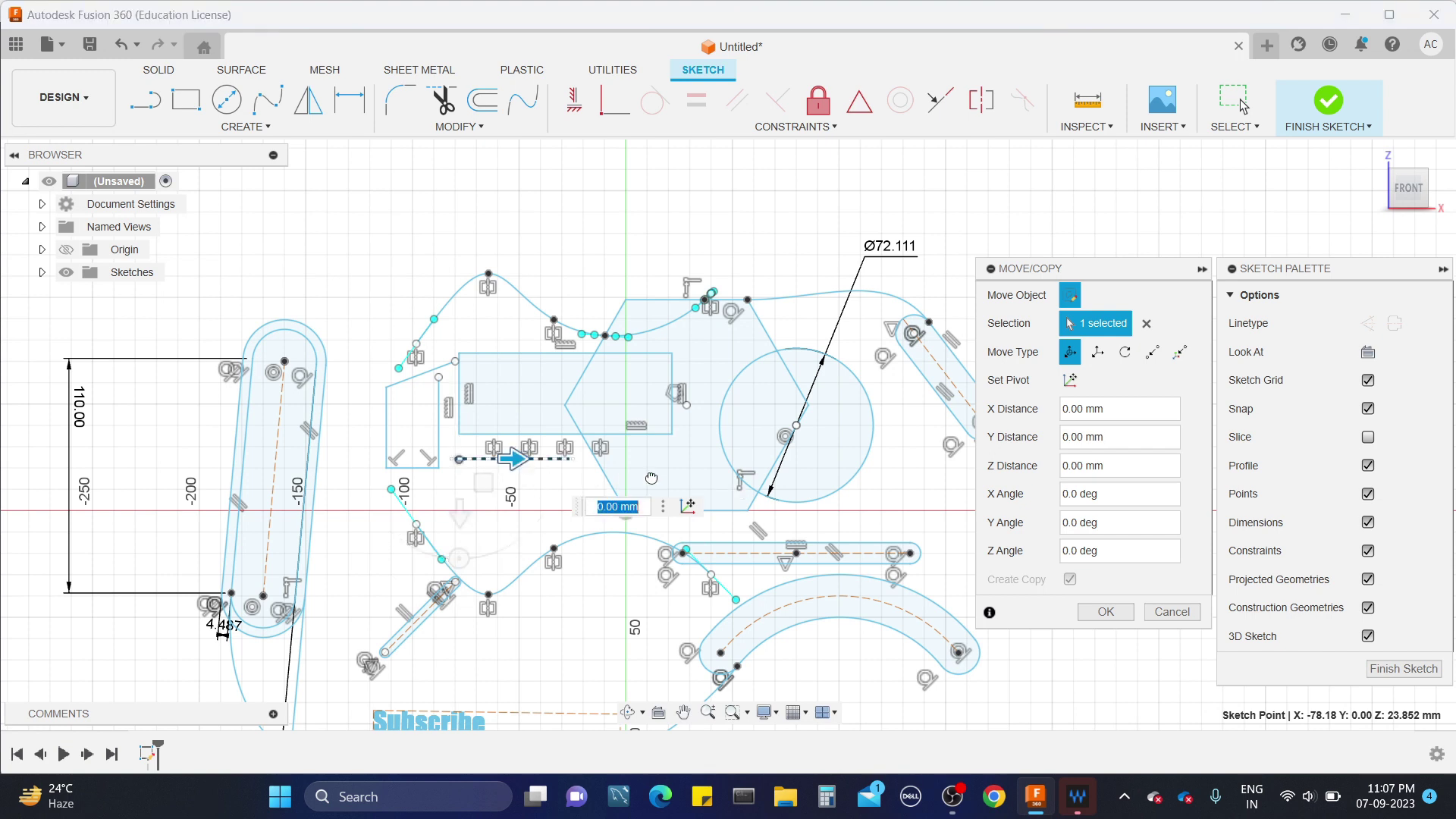
left_click_drag(565, 476, 448, 499)
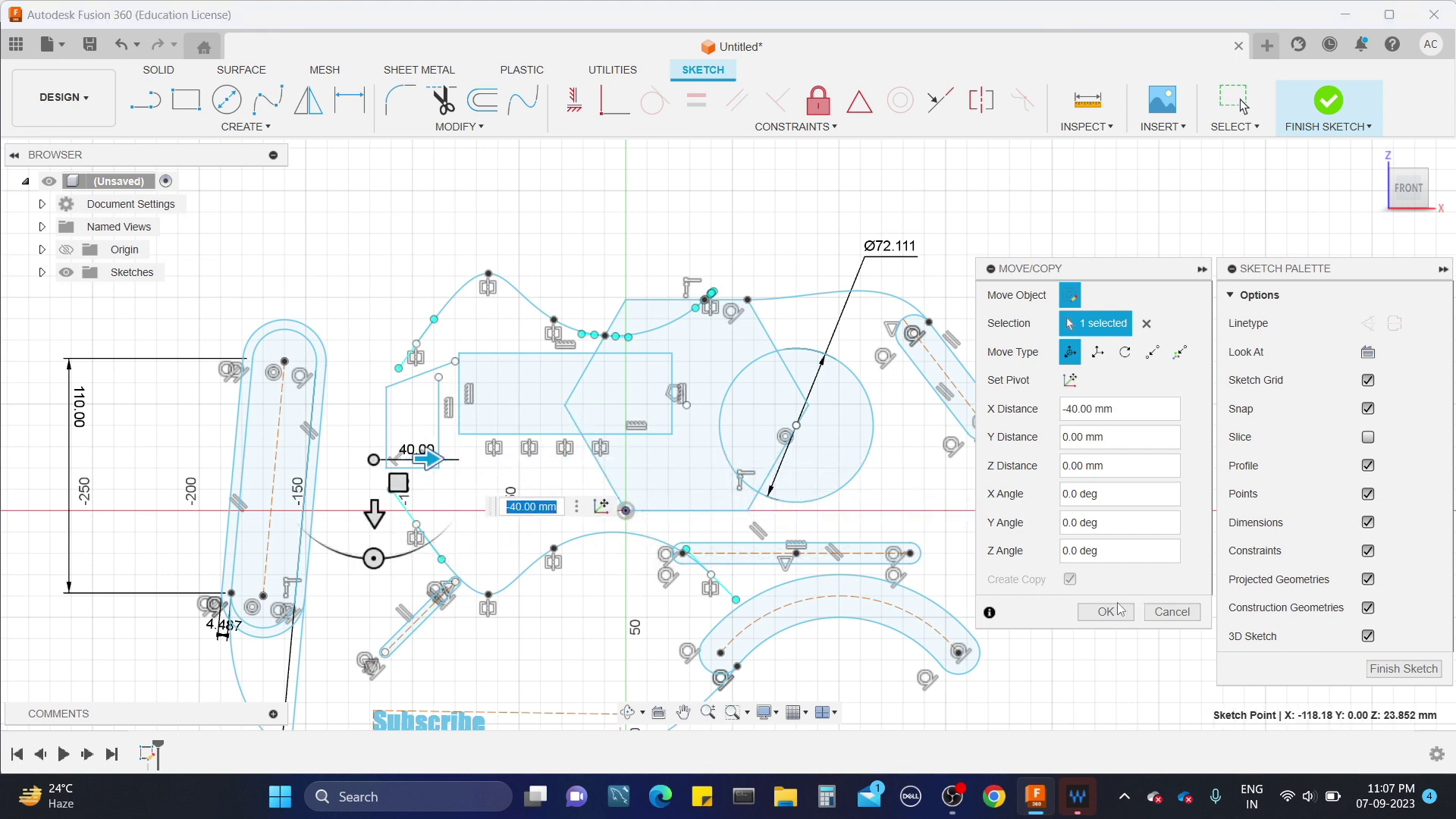
left_click(1070, 579)
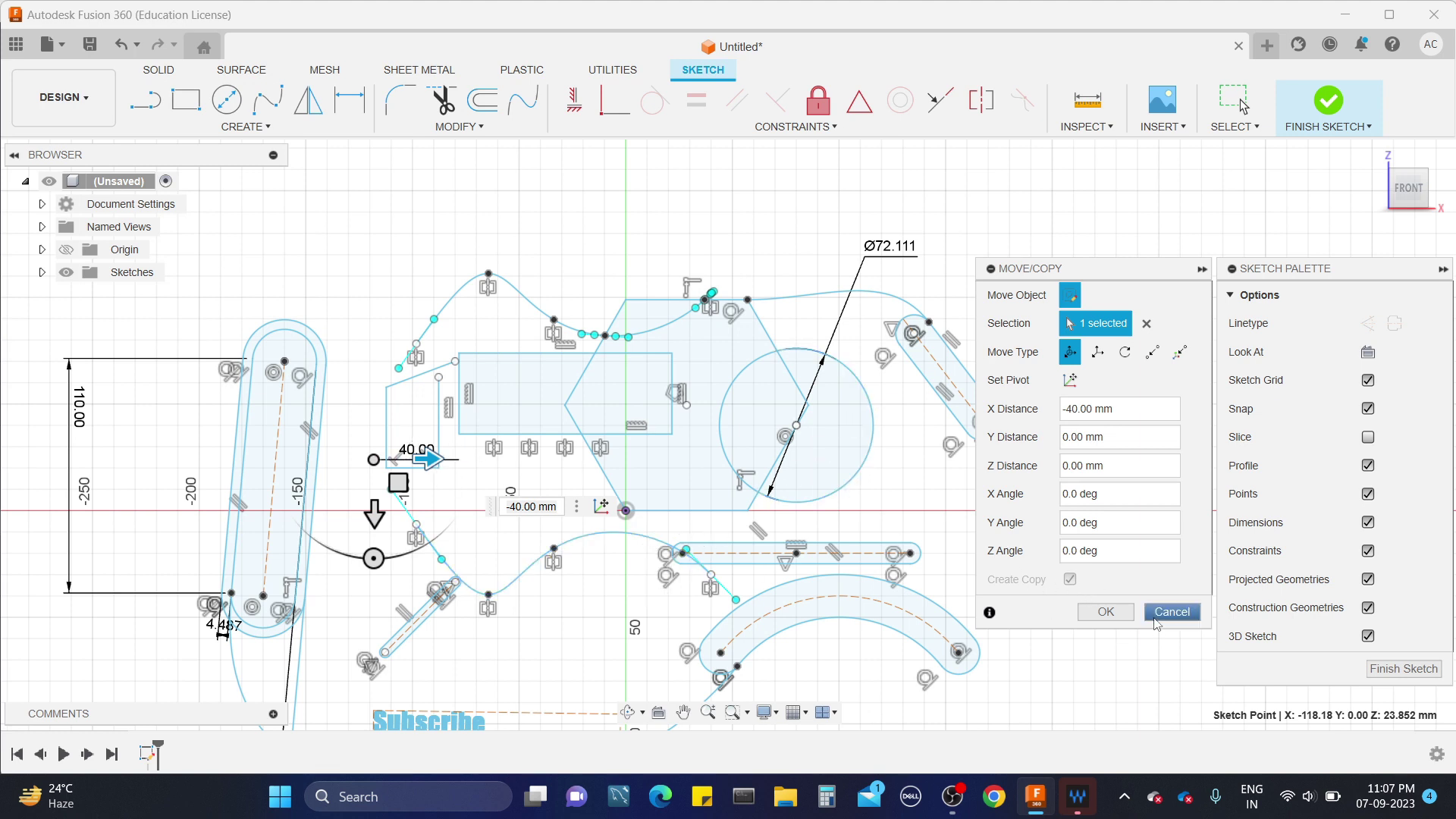
left_click(1106, 611)
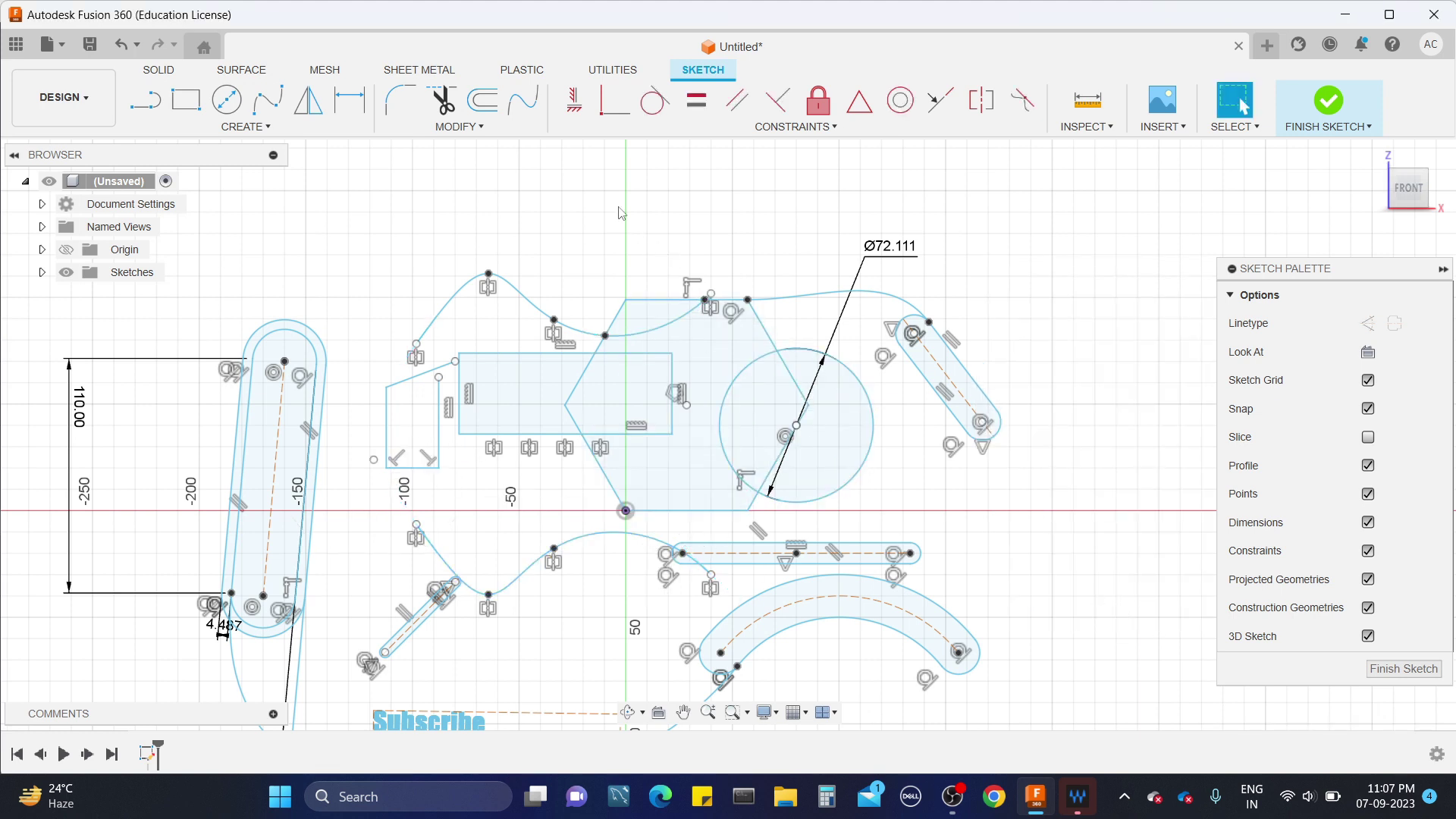
Step: Examine the Change Parameters table's favorites, user and model parameter groups, and close it
left_click(463, 129)
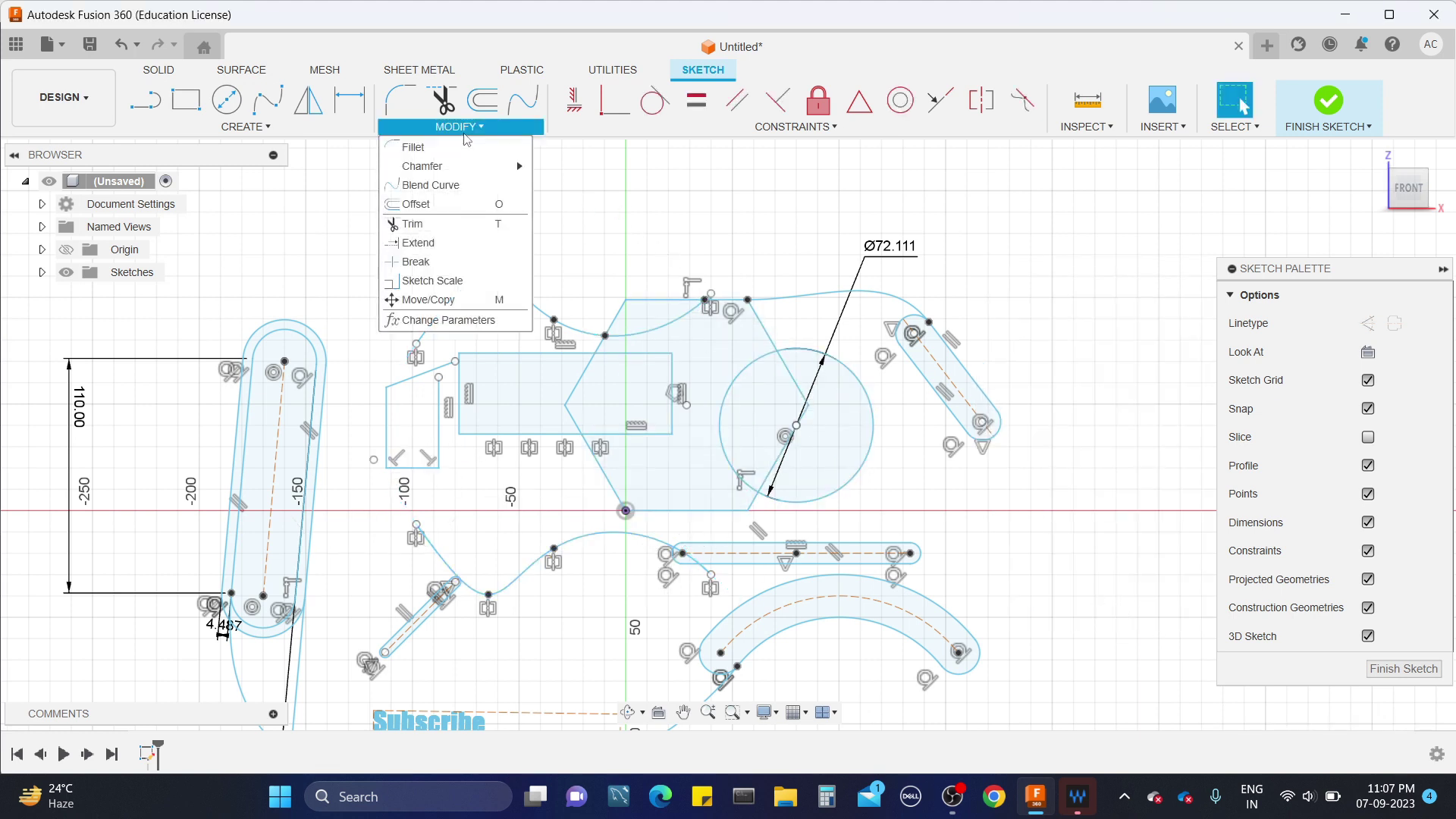
left_click(465, 324)
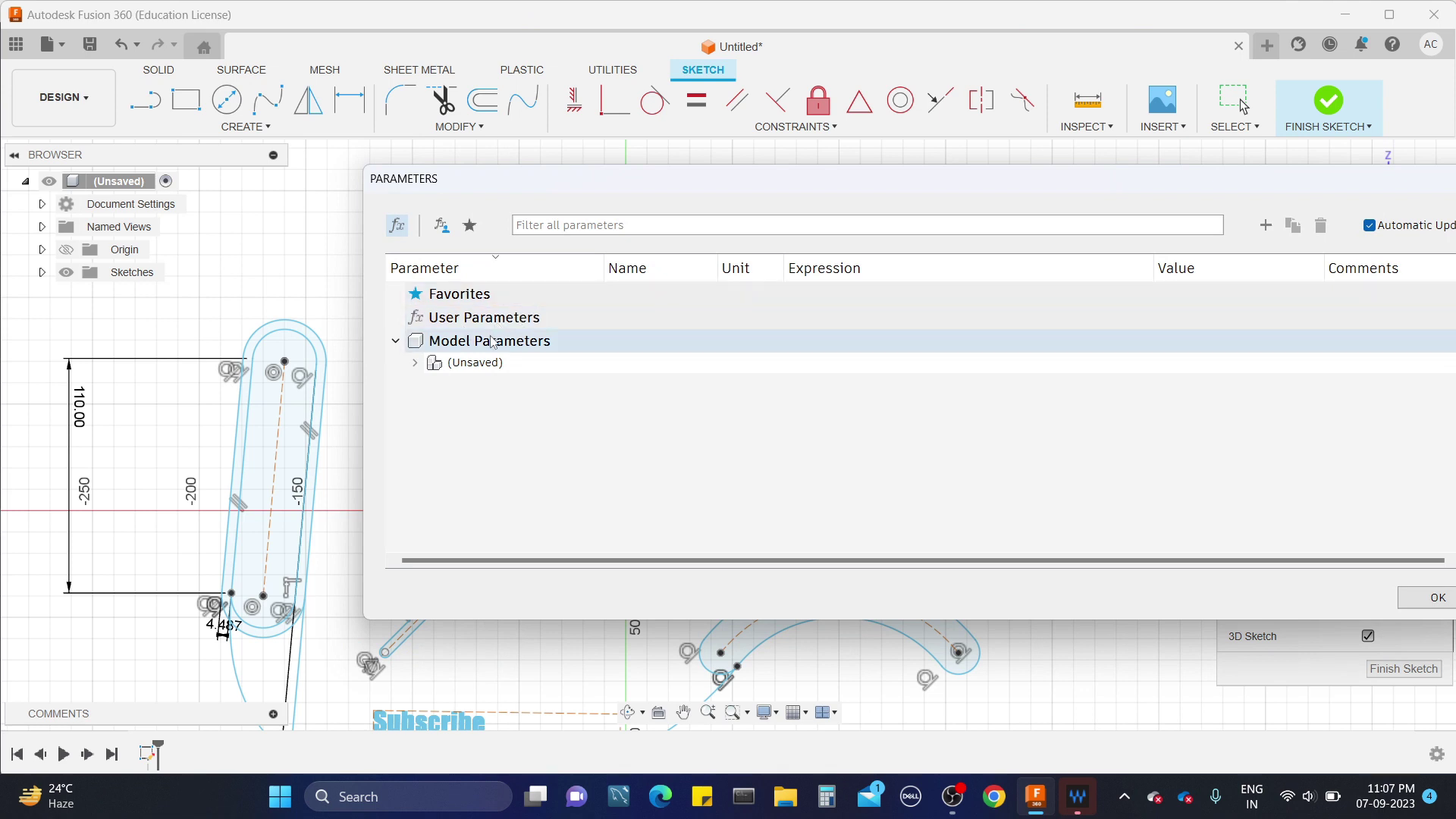
left_click_drag(698, 179, 452, 192)
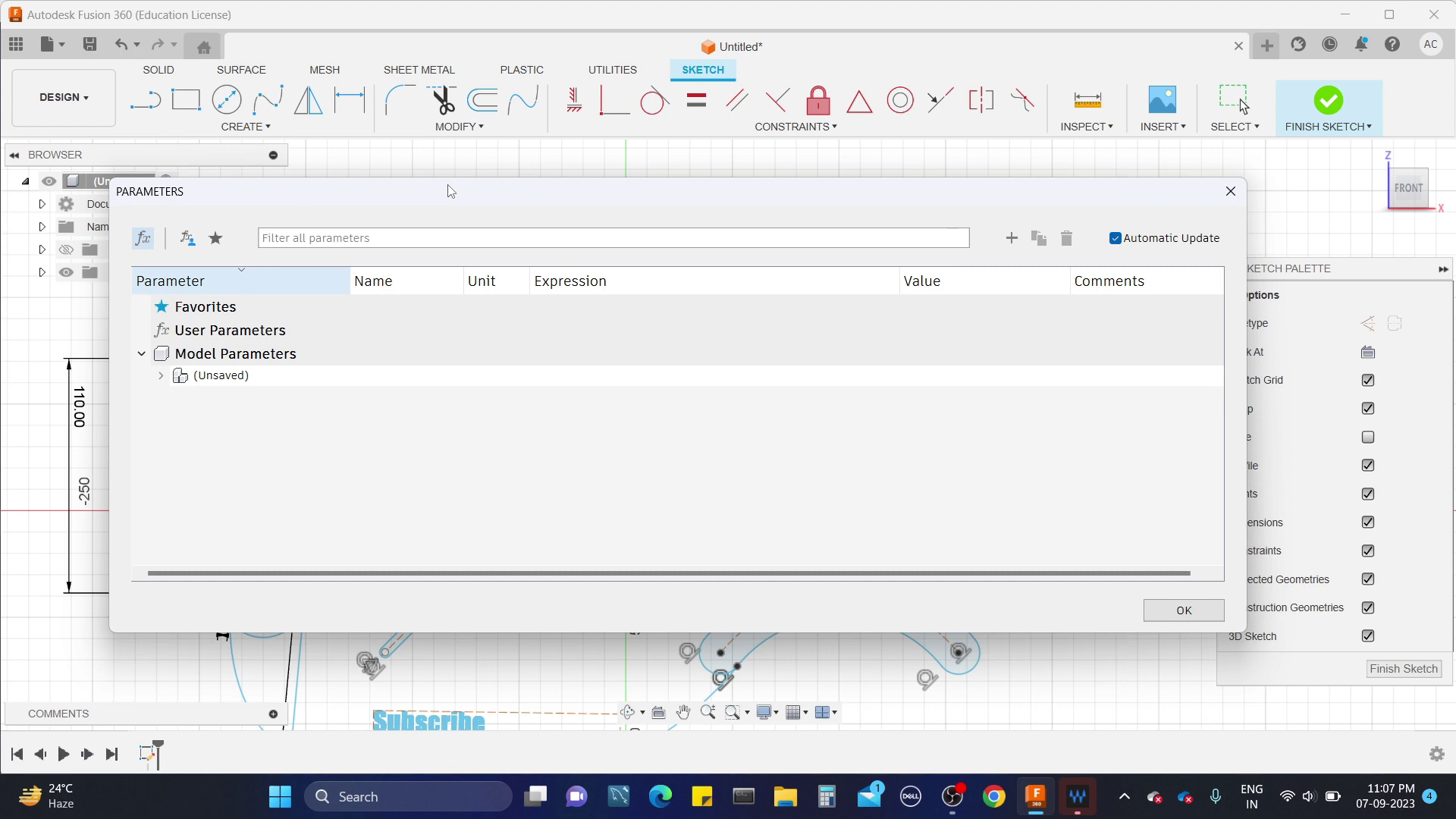
mouse_move(501, 198)
left_mouse_down()
mouse_move(724, 193)
mouse_move(336, 189)
mouse_move(511, 211)
left_mouse_up()
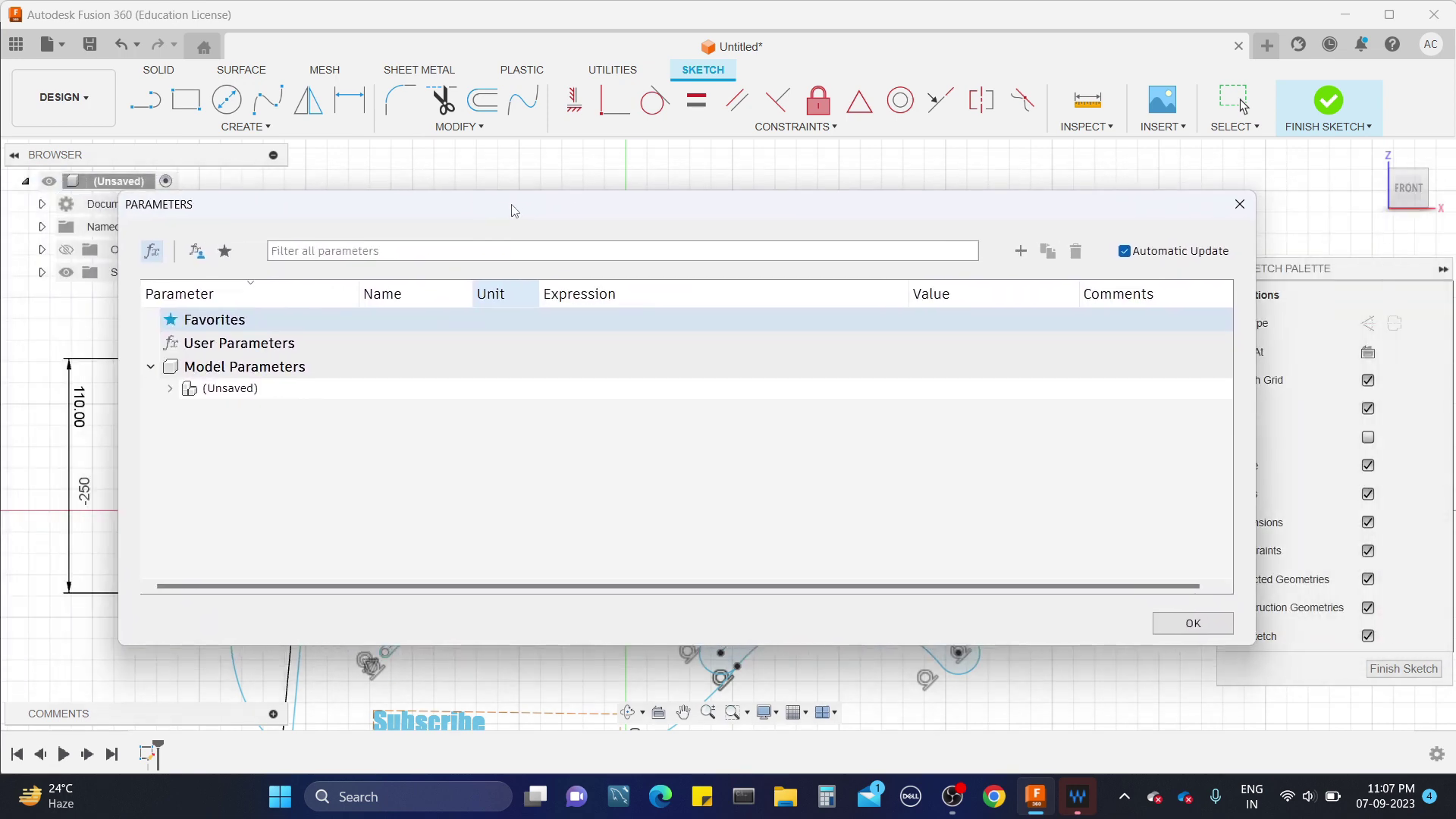
left_click(1220, 630)
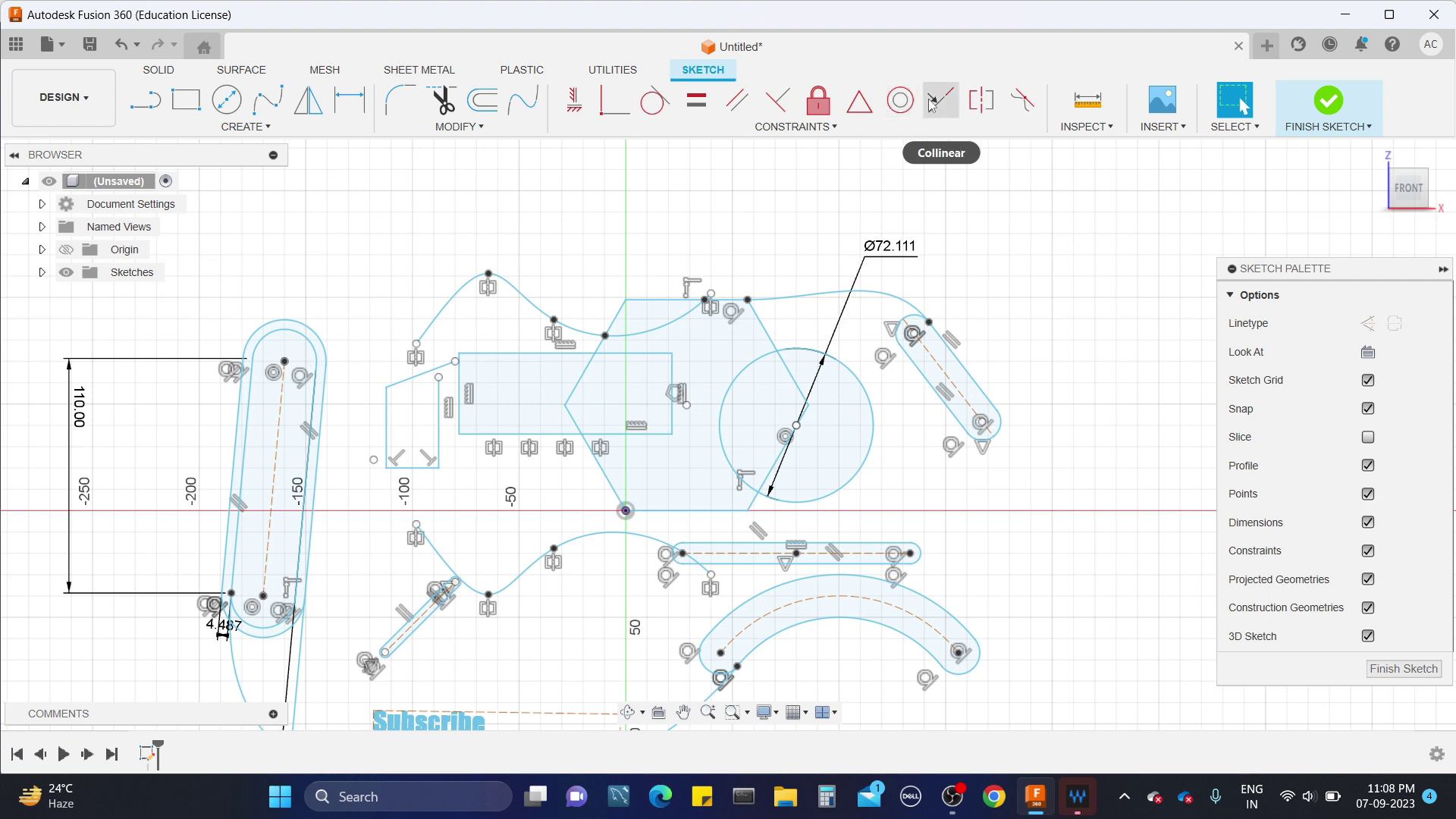
left_click(1029, 105)
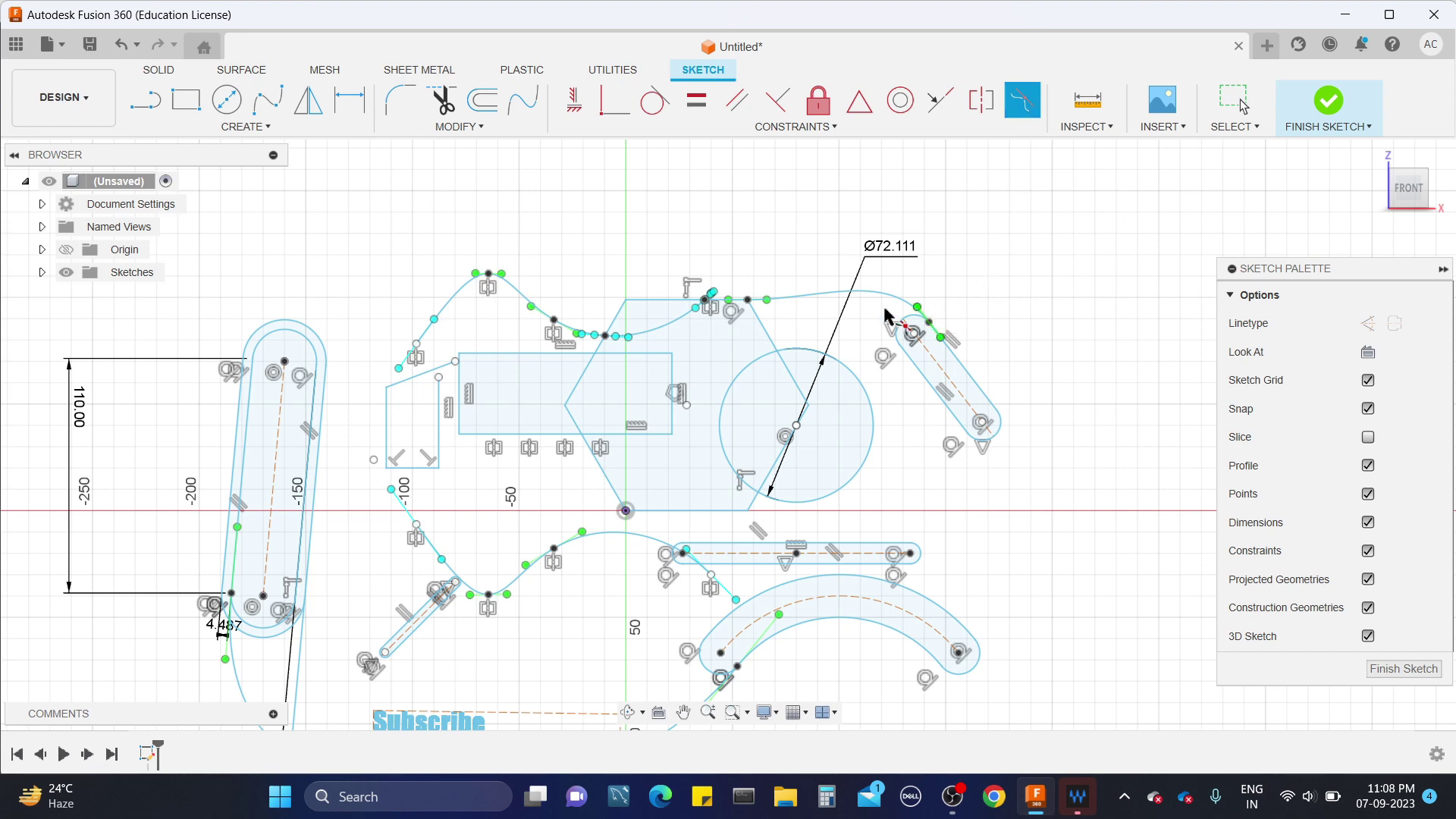
left_click(847, 297)
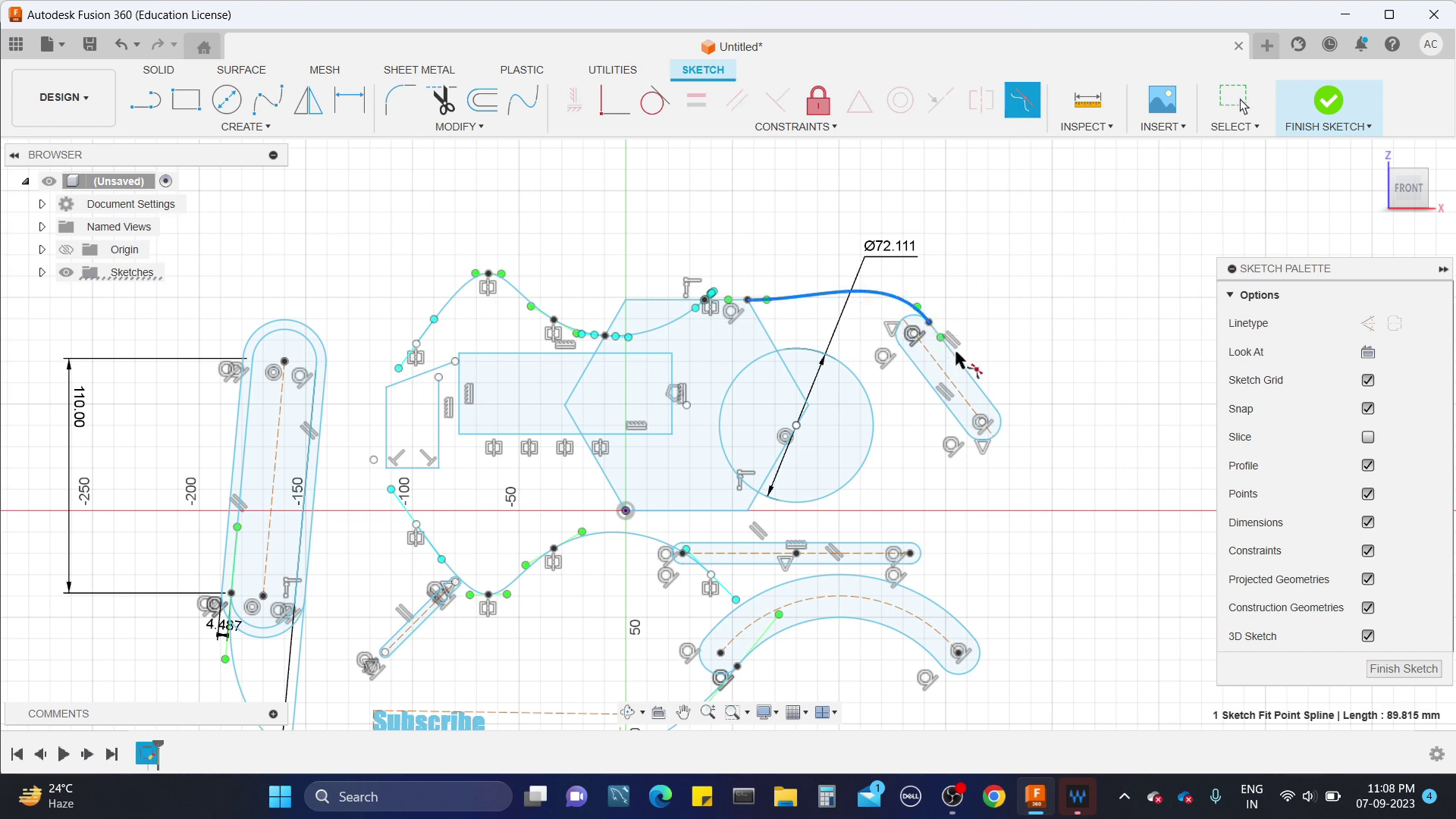
scroll(934, 334, "up", 3)
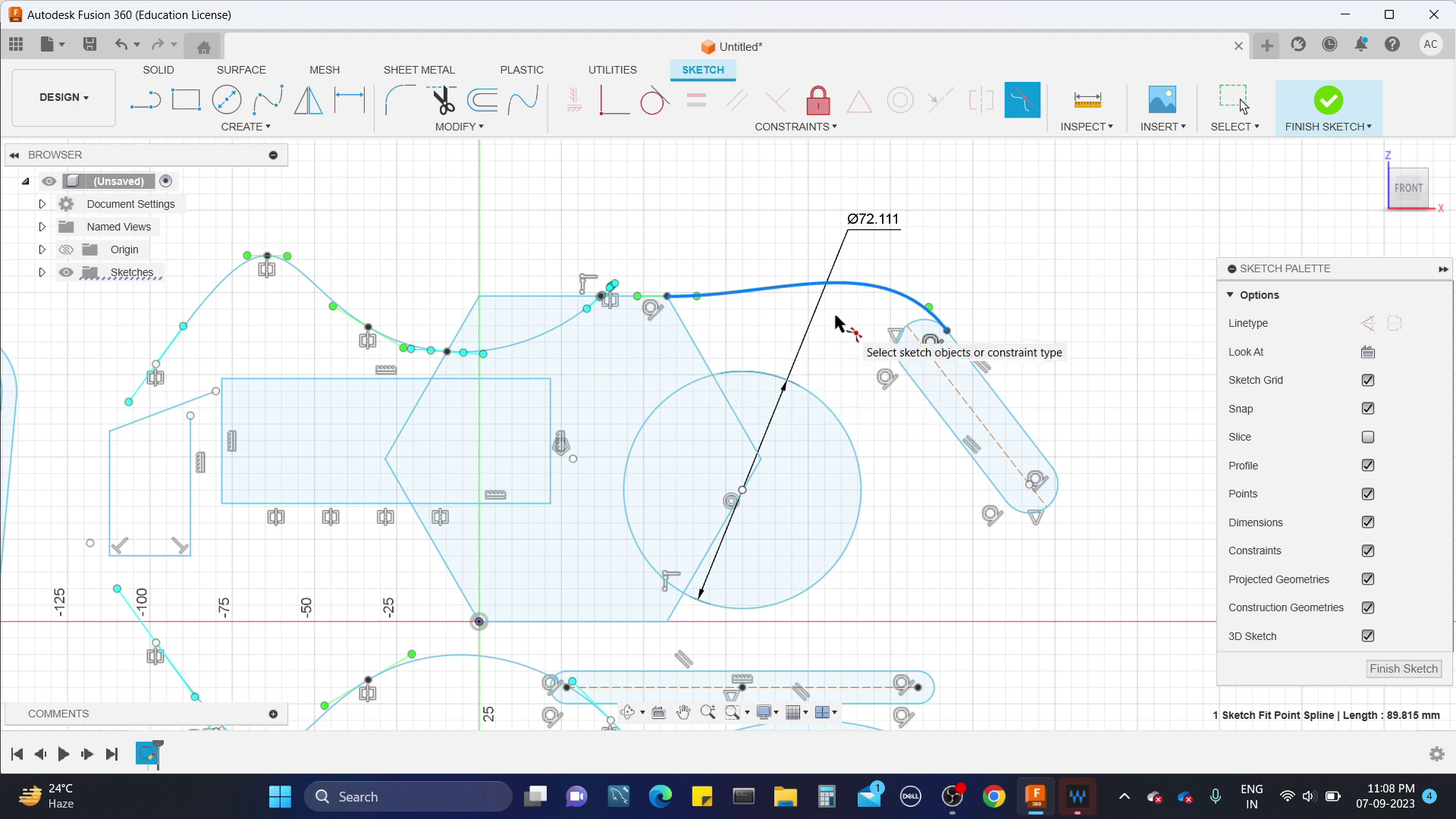
left_click(903, 293)
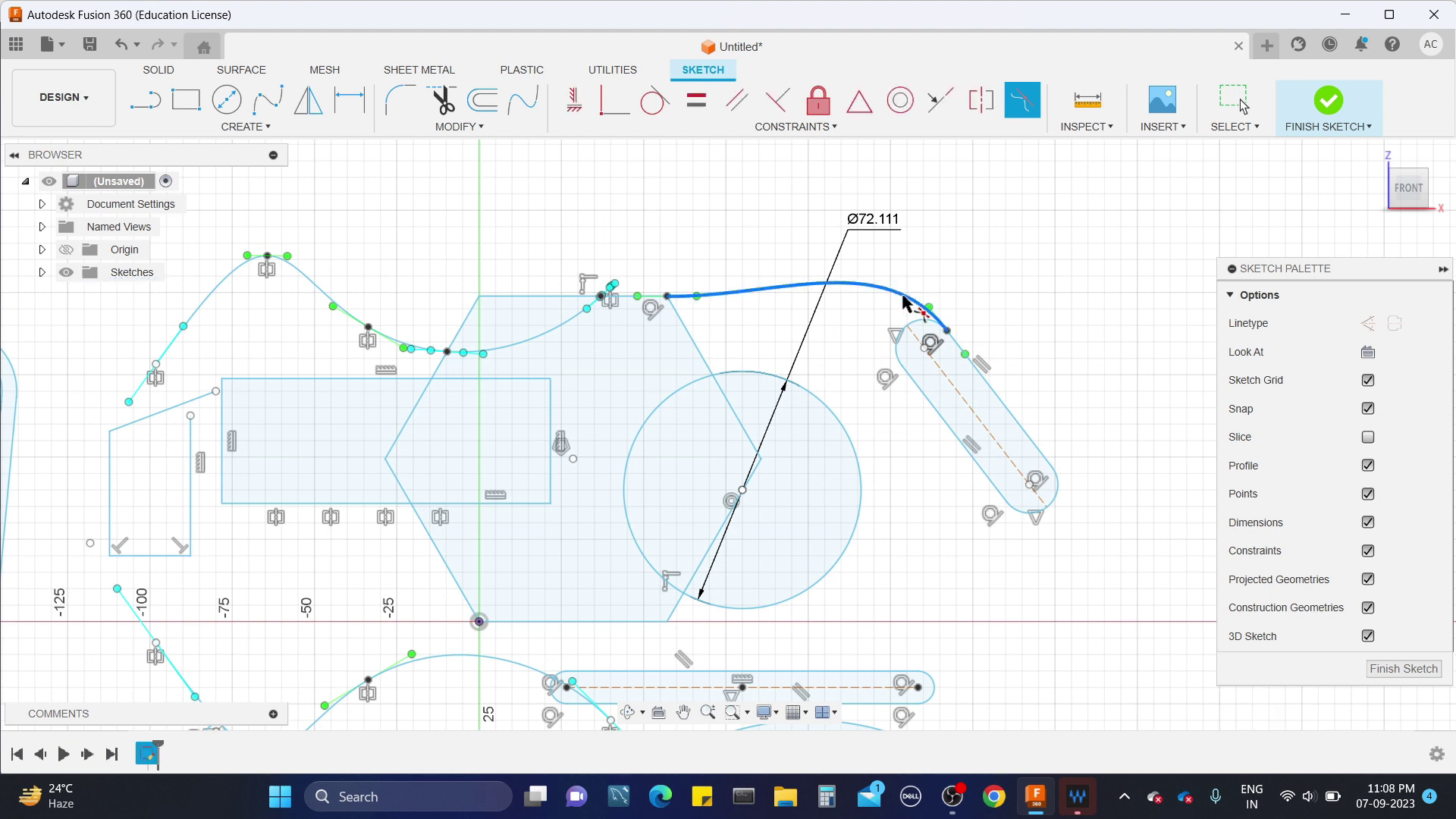
Step: Apply a Curvature constraint between the short upper segment of the hexagon's upper-left edge and the spline meeting it
left_click(1022, 105)
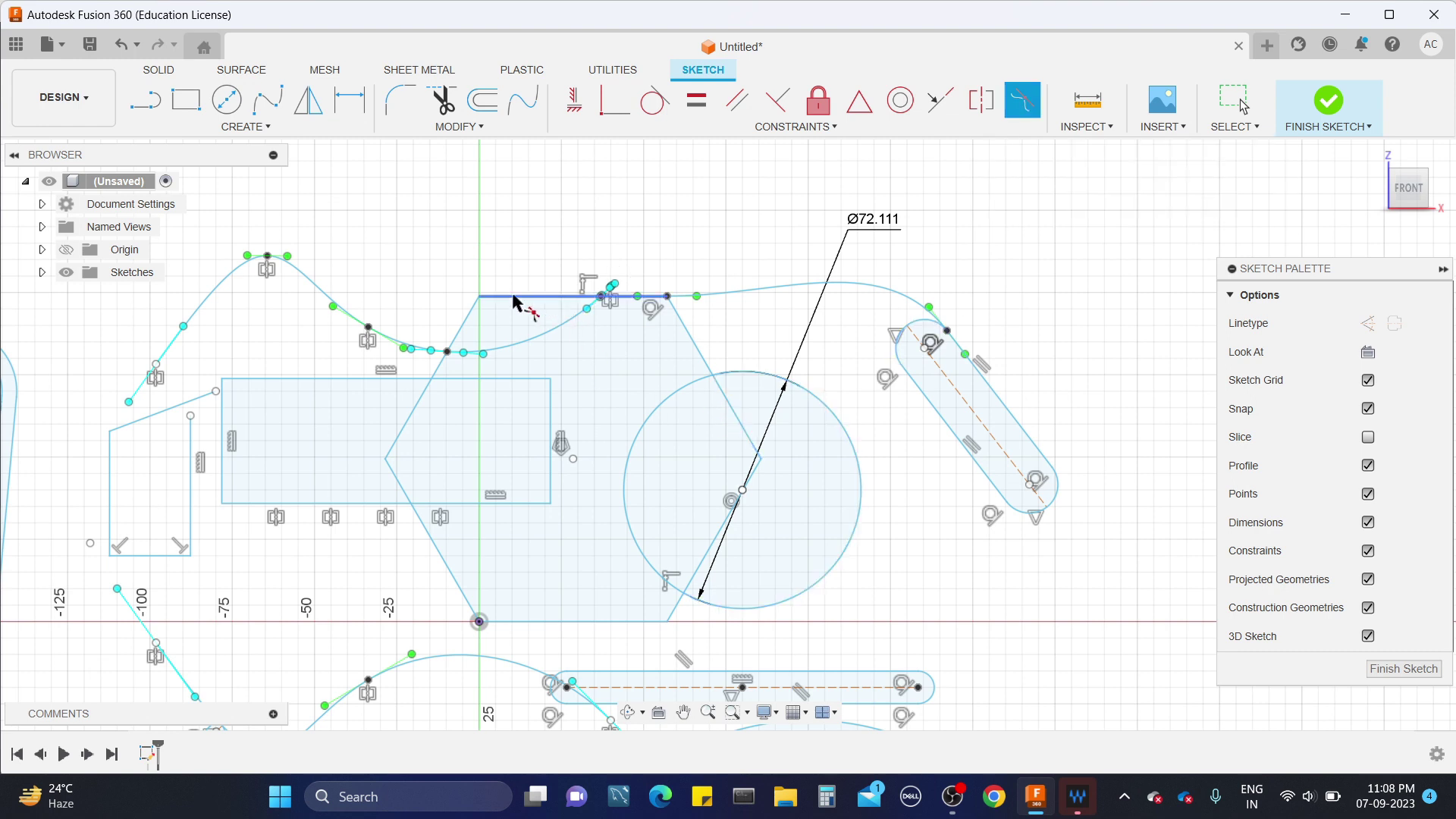
left_click(470, 317)
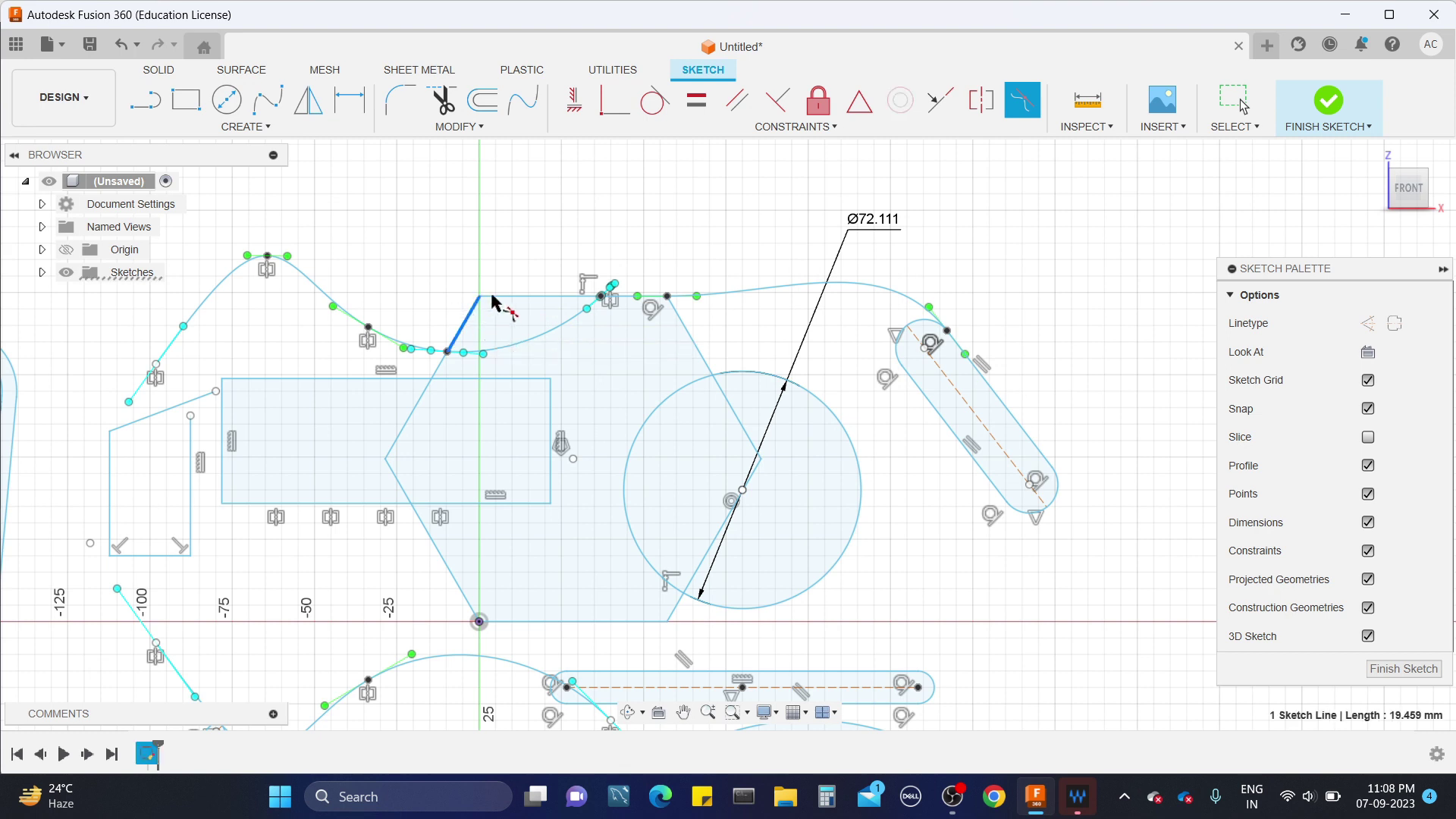
left_click(498, 351)
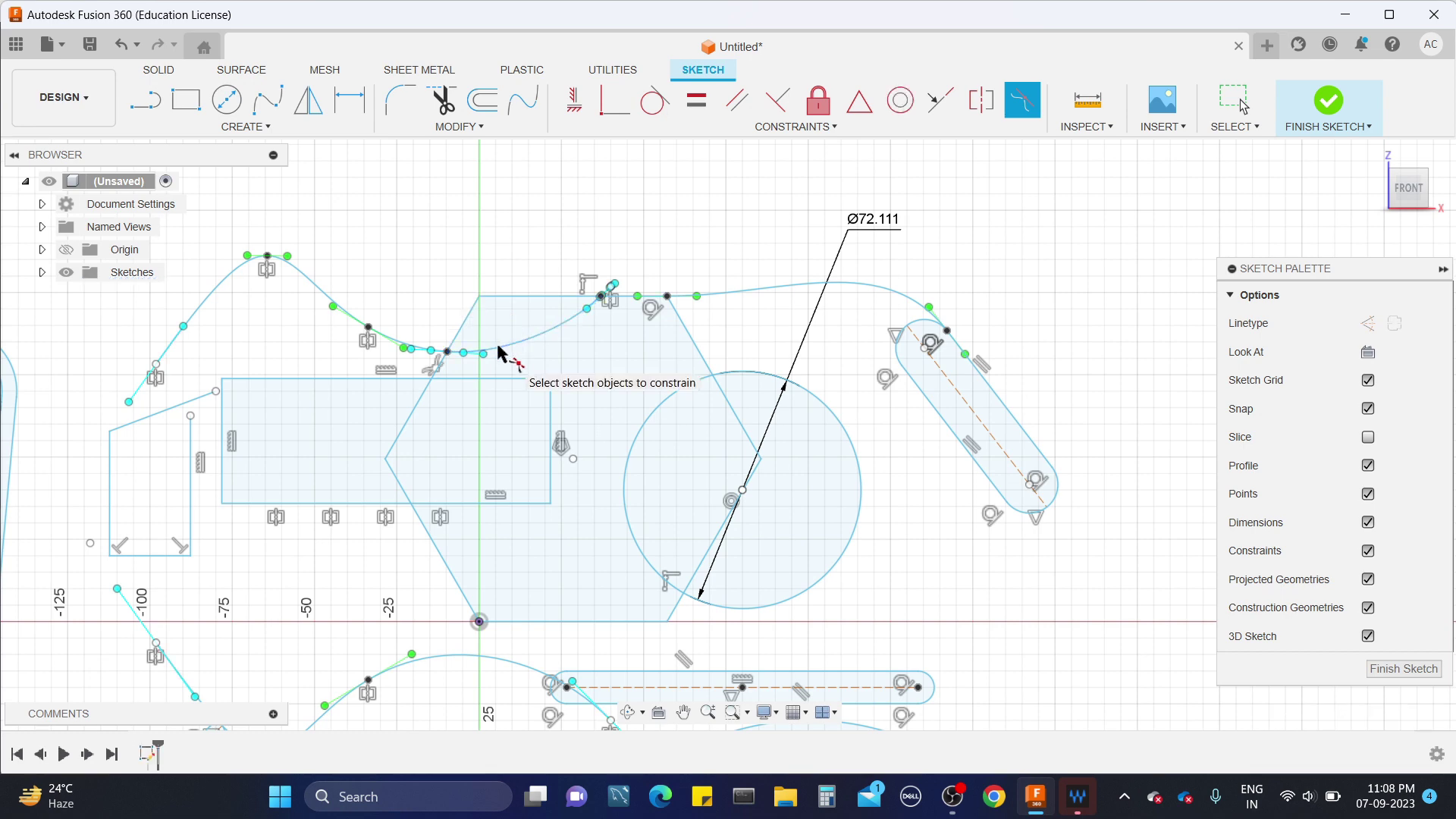
scroll(446, 367, "up", 3)
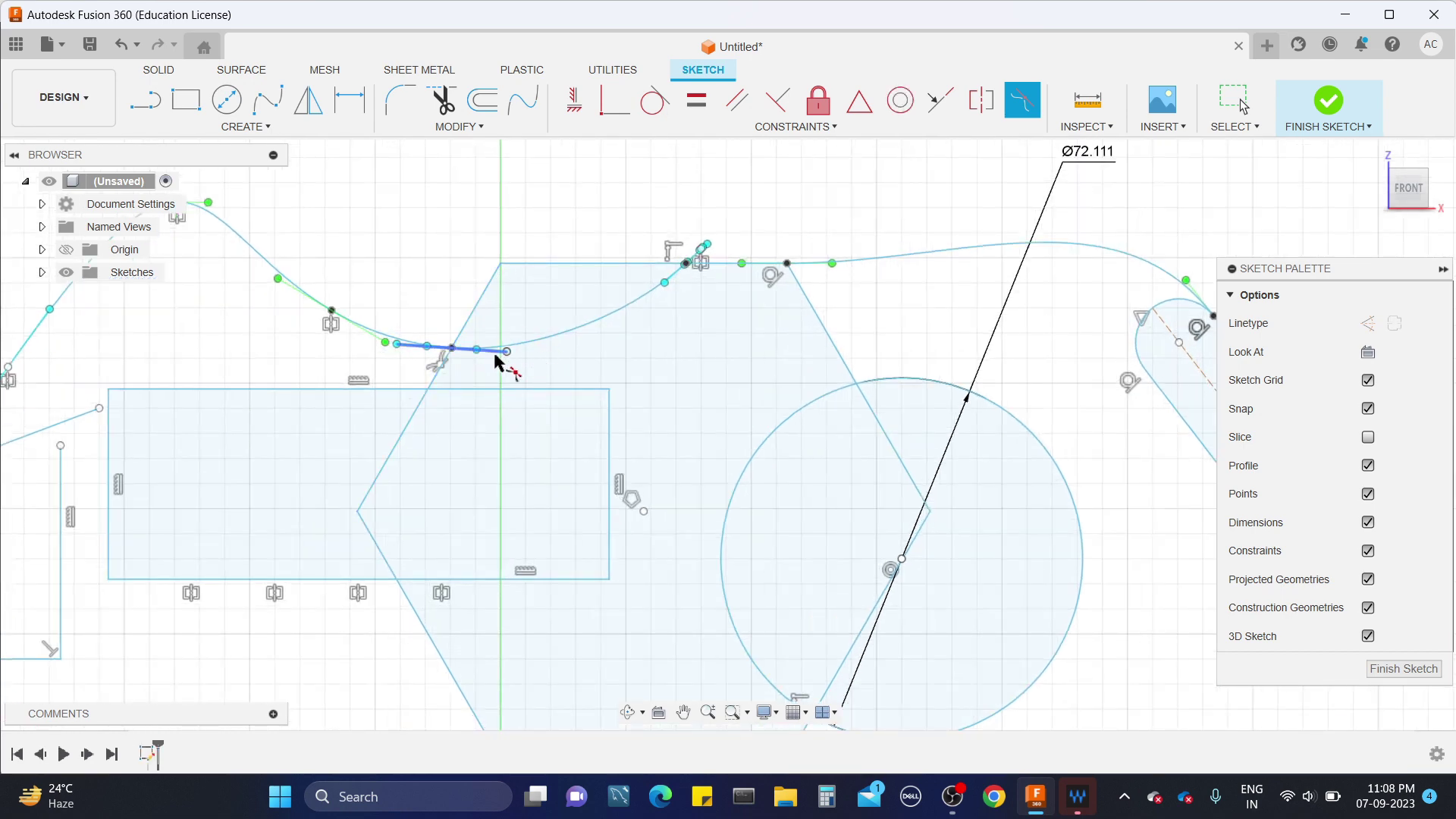
scroll(561, 366, "down", 2)
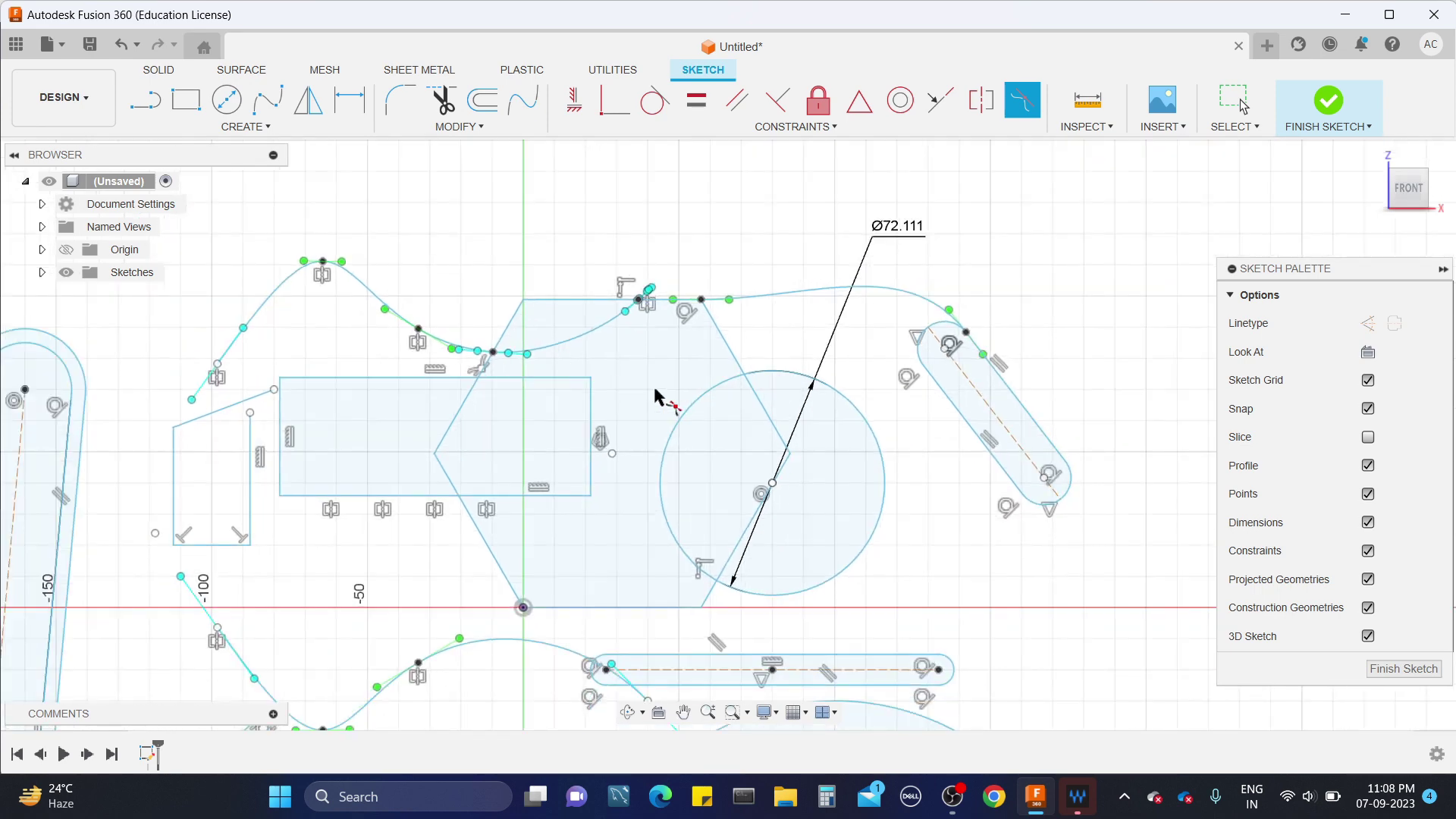
left_click(729, 385)
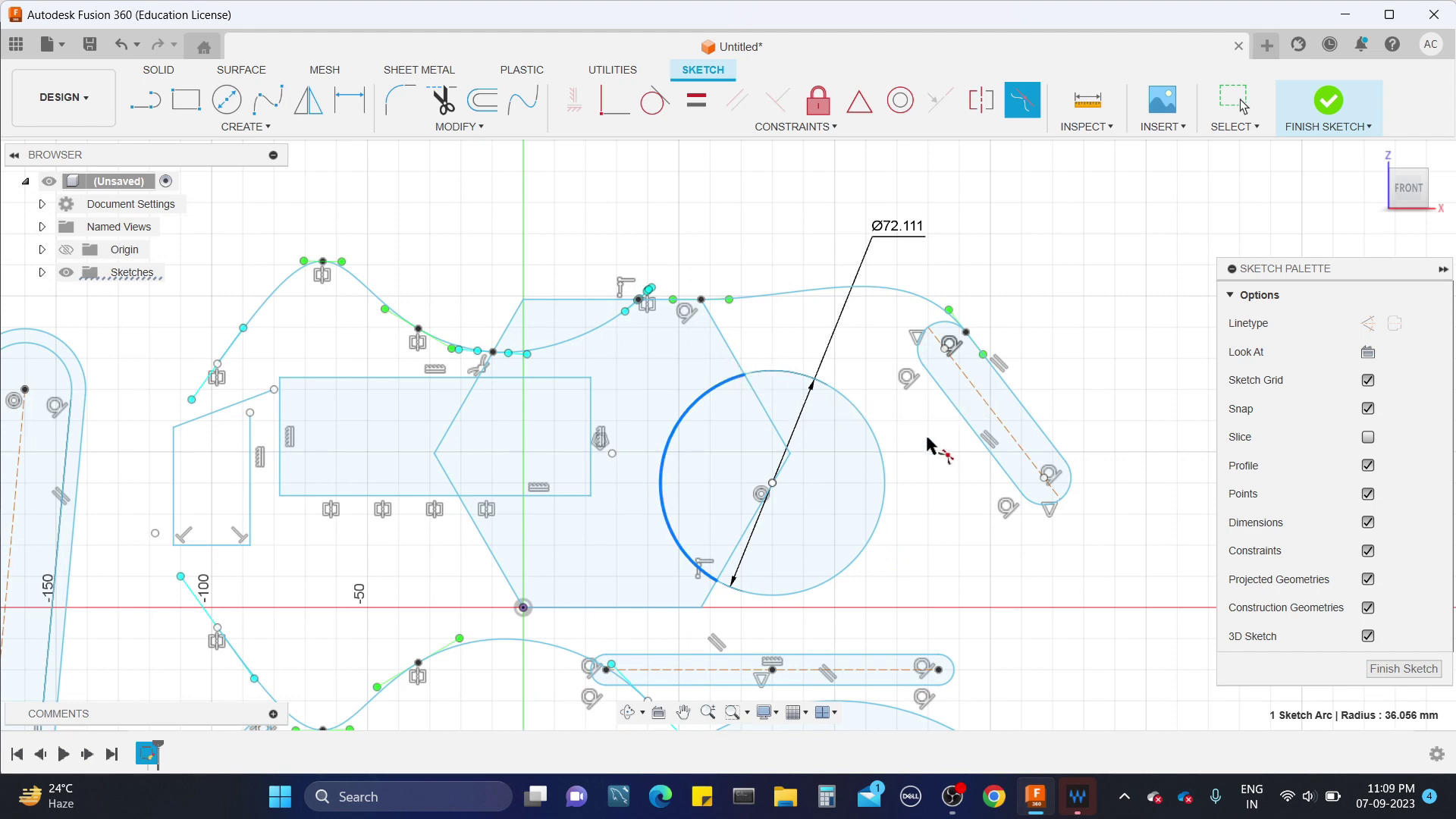
scroll(934, 442, "down", 3)
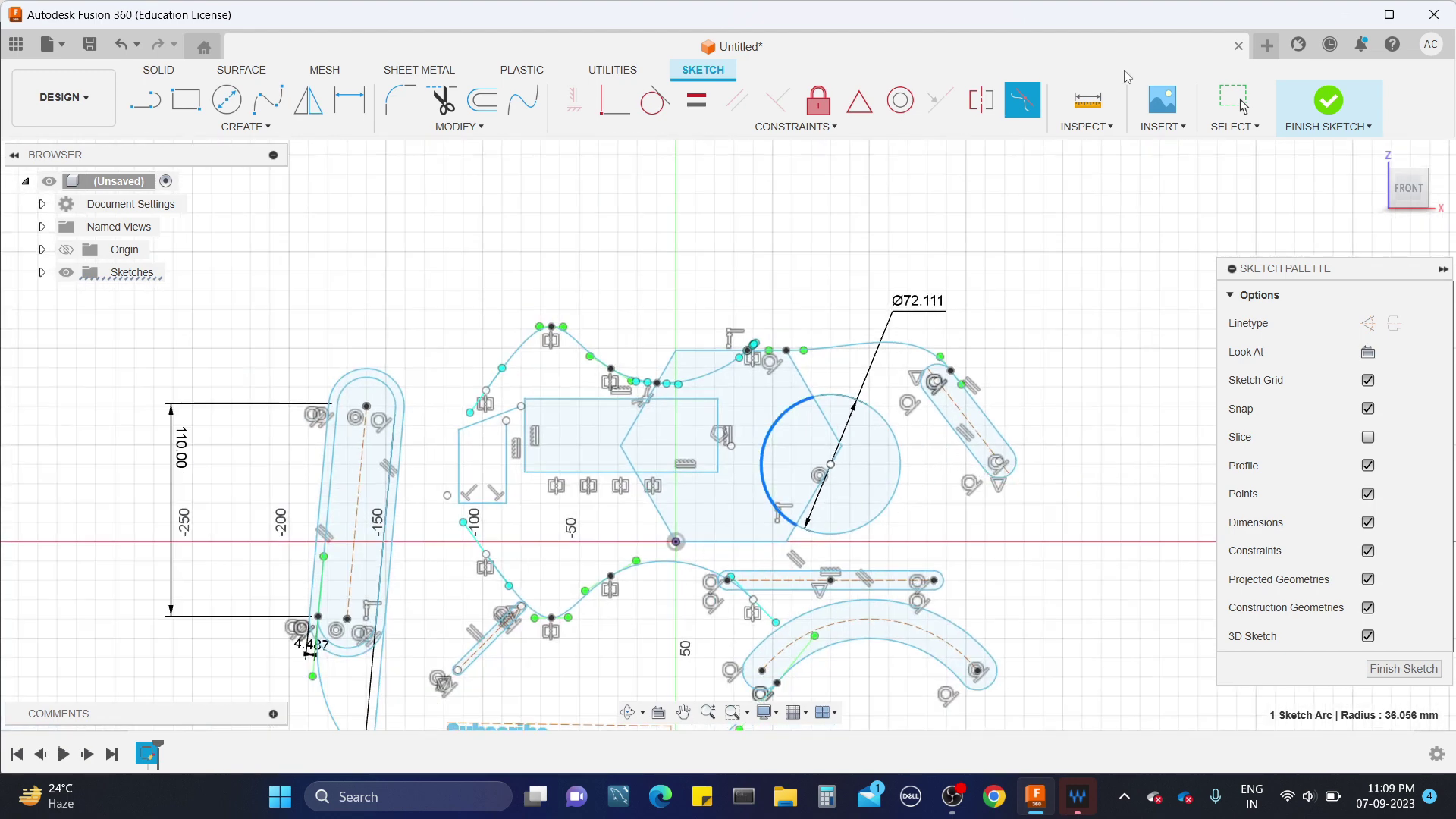
left_click(830, 128)
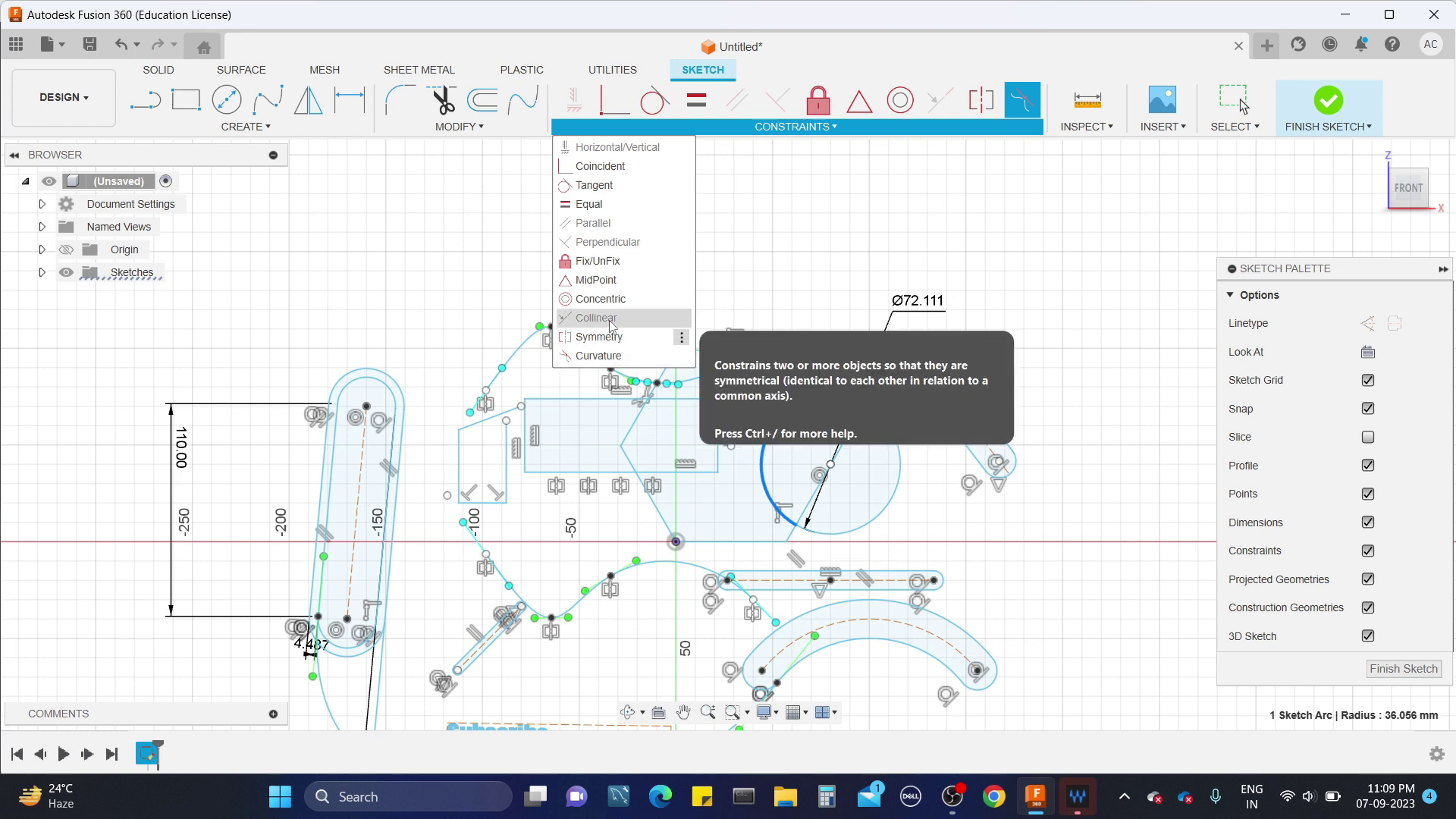
left_click(989, 128)
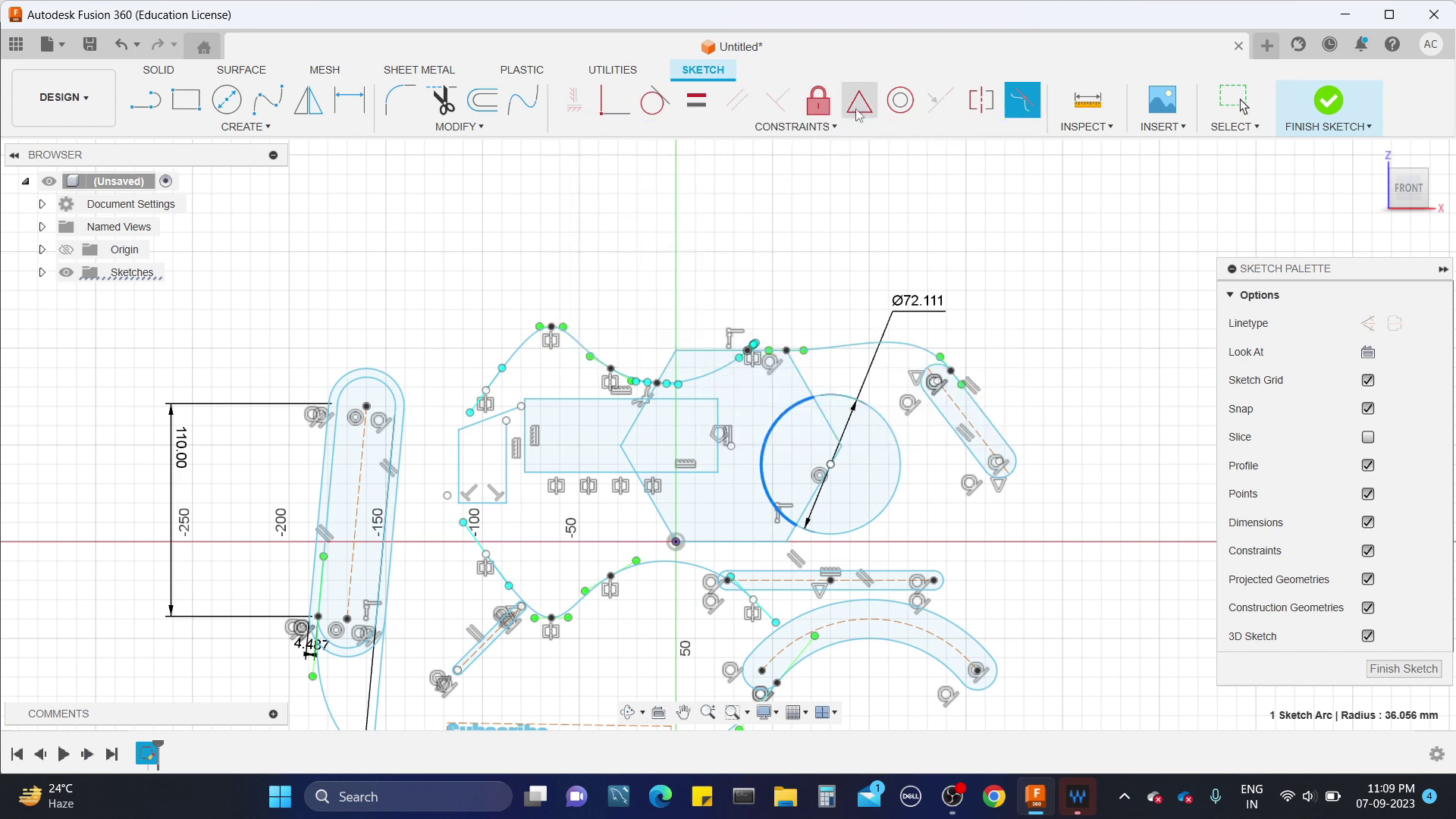
left_click(802, 401)
key("Escape")
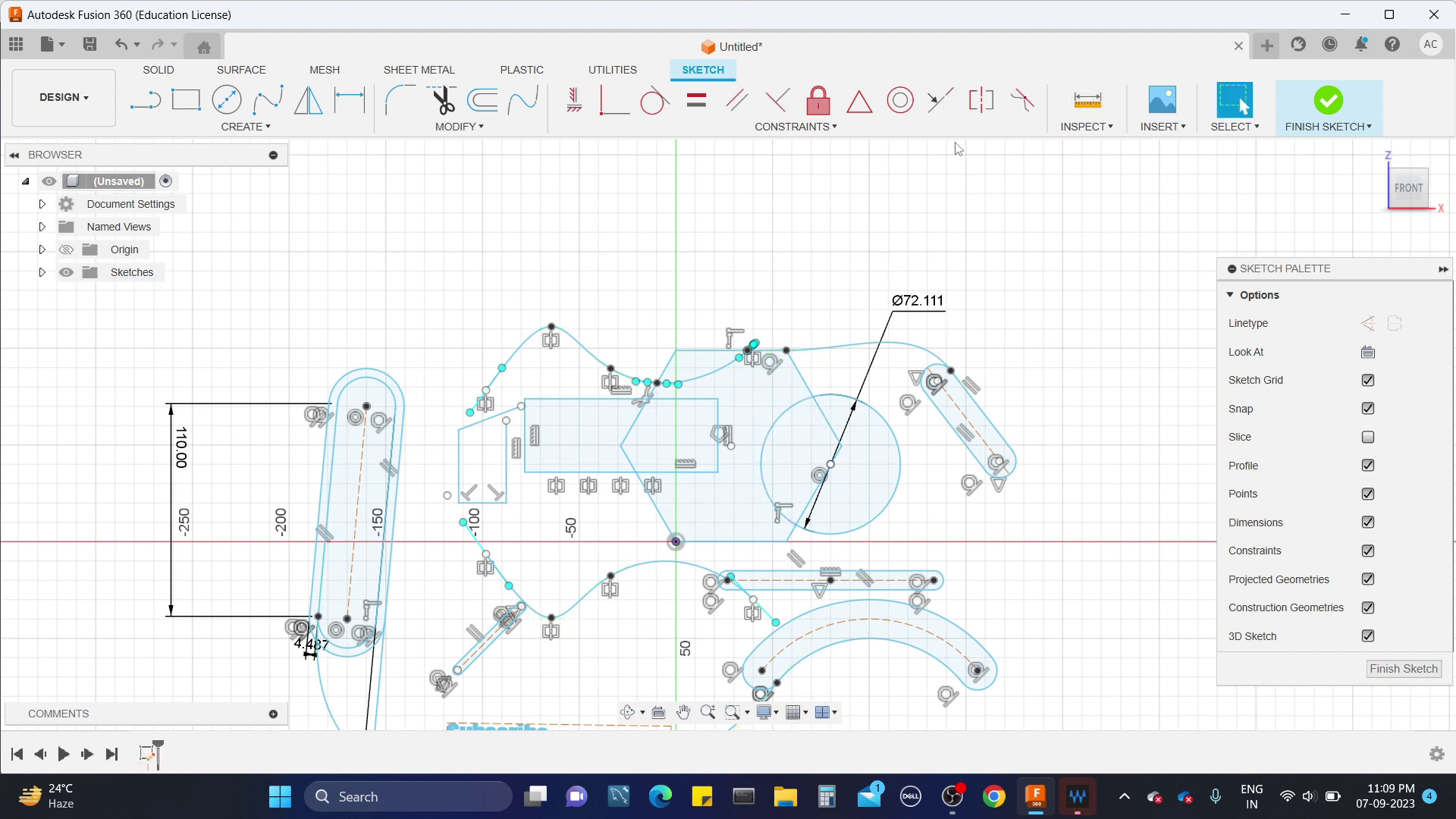
Step: Examine the constraint, inspection and insertion commands available while editing the sketch
left_click(881, 126)
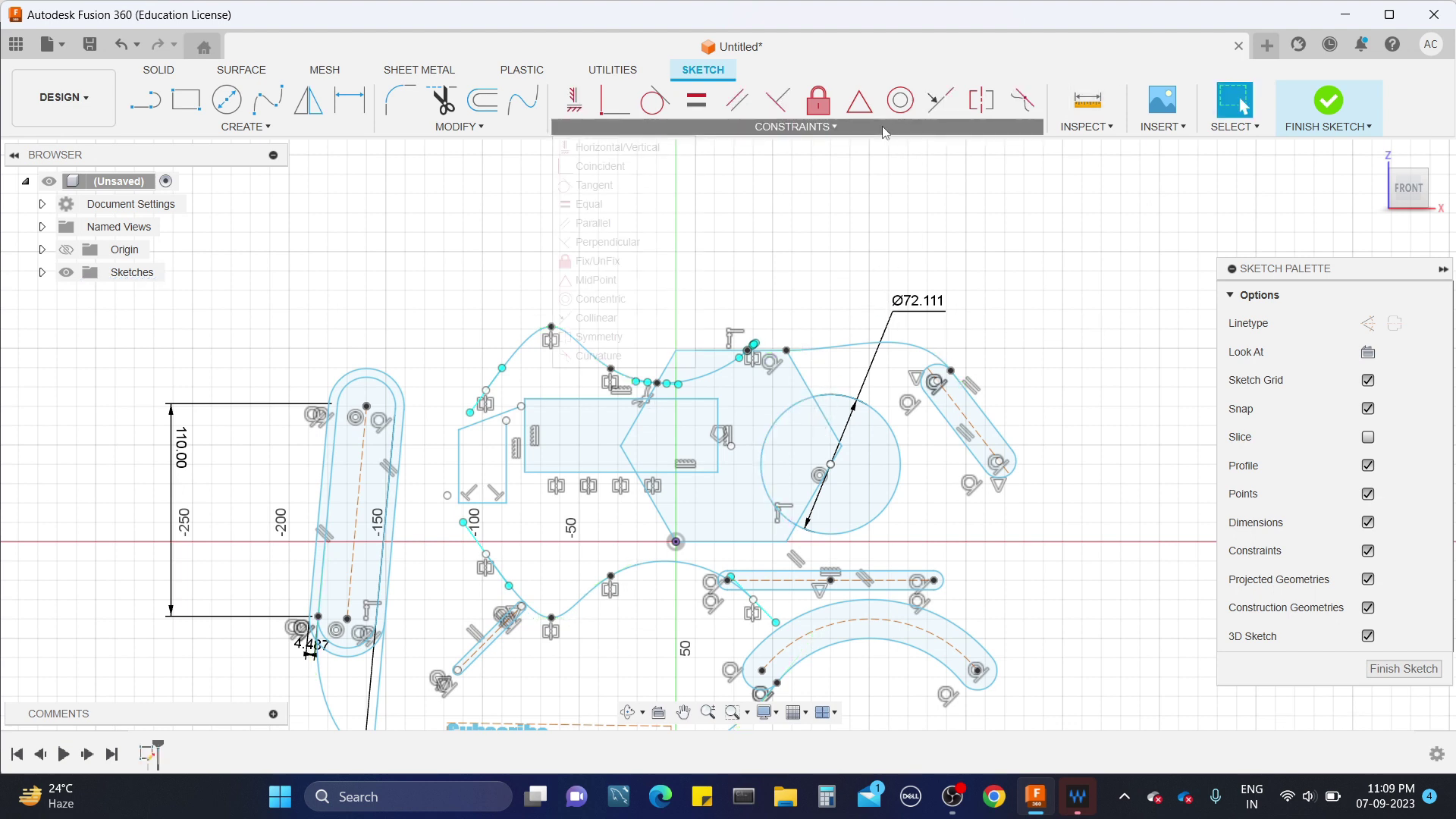
left_click(614, 101)
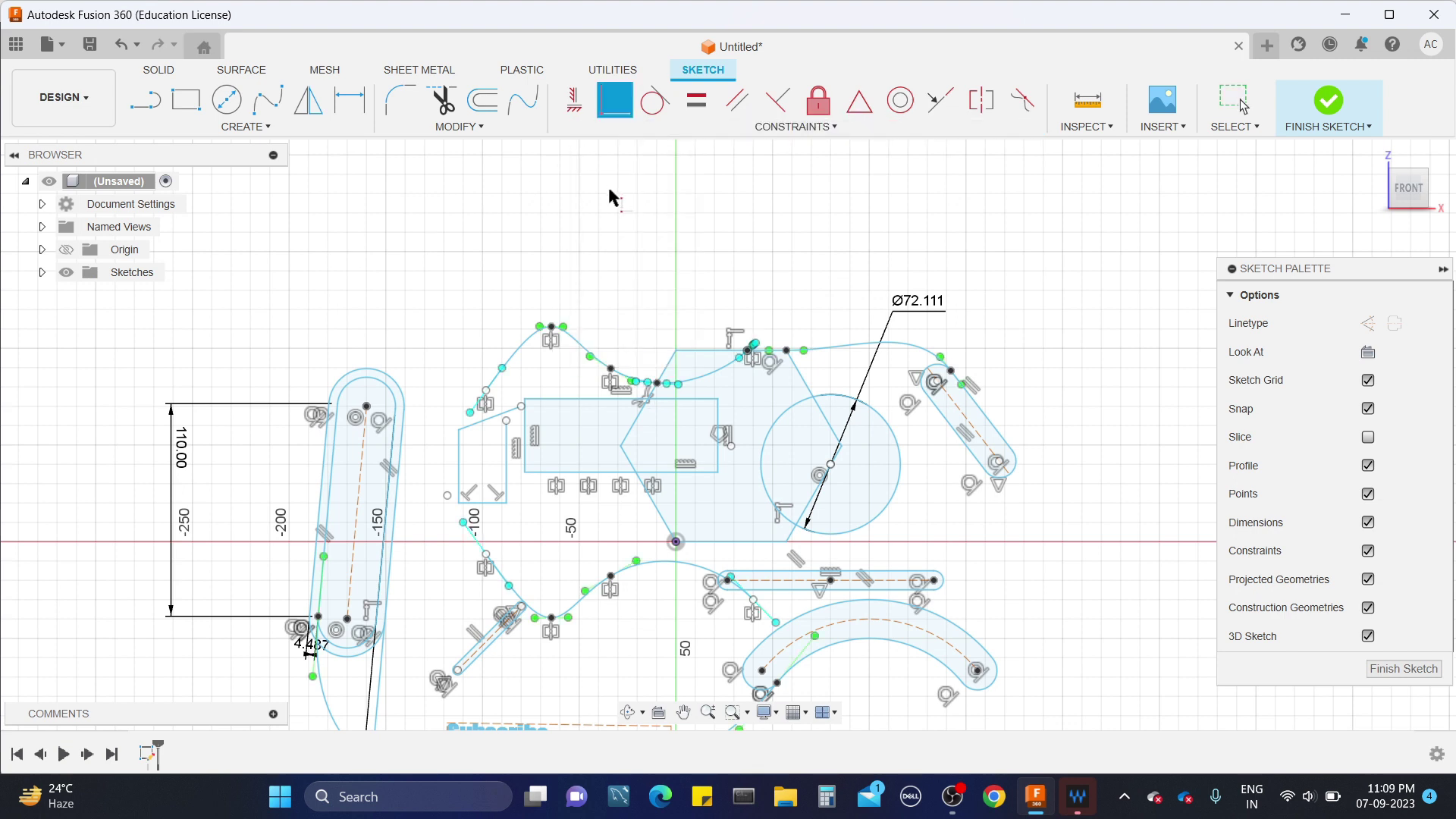
left_click(618, 110)
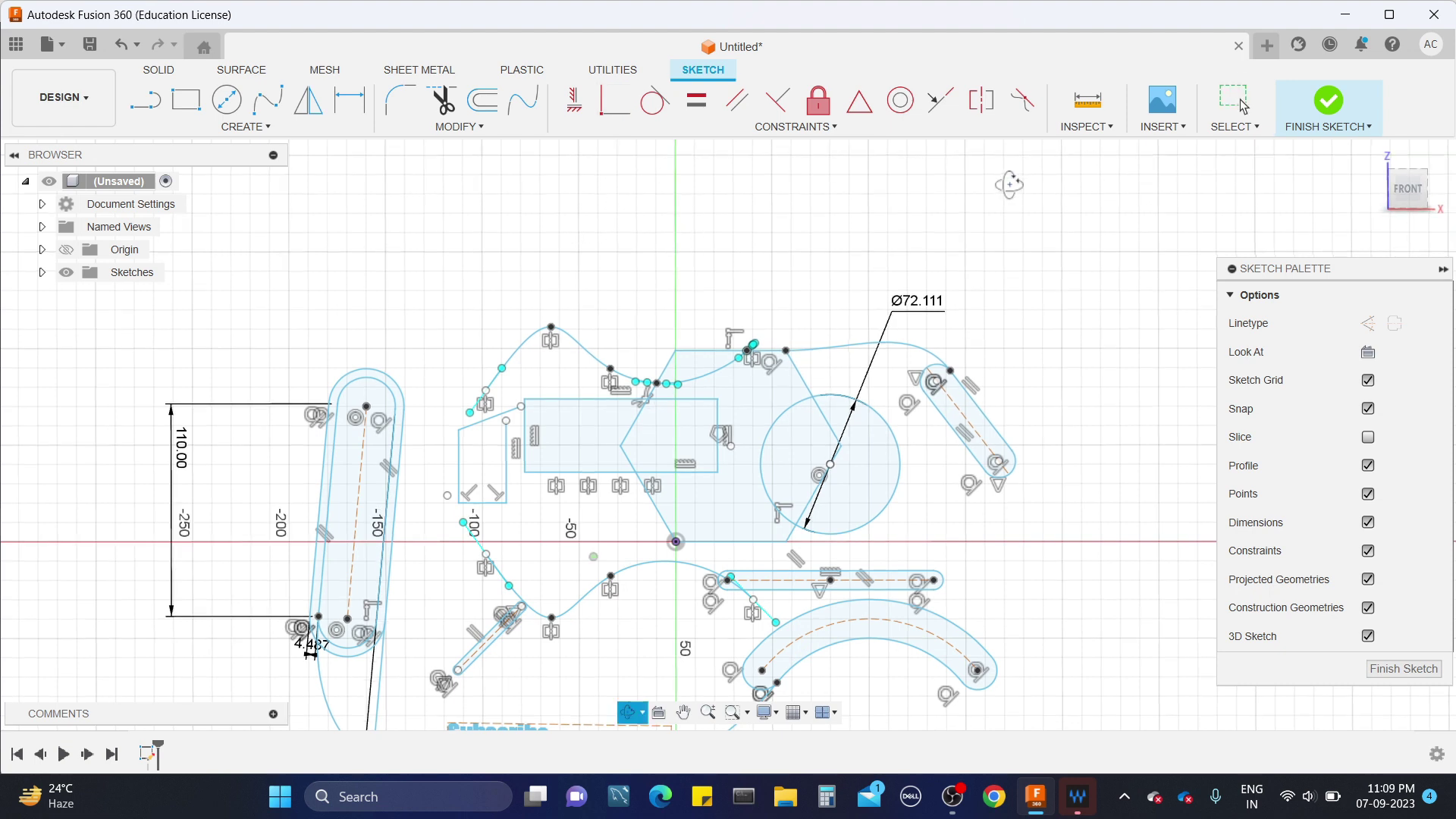
left_click(1083, 128)
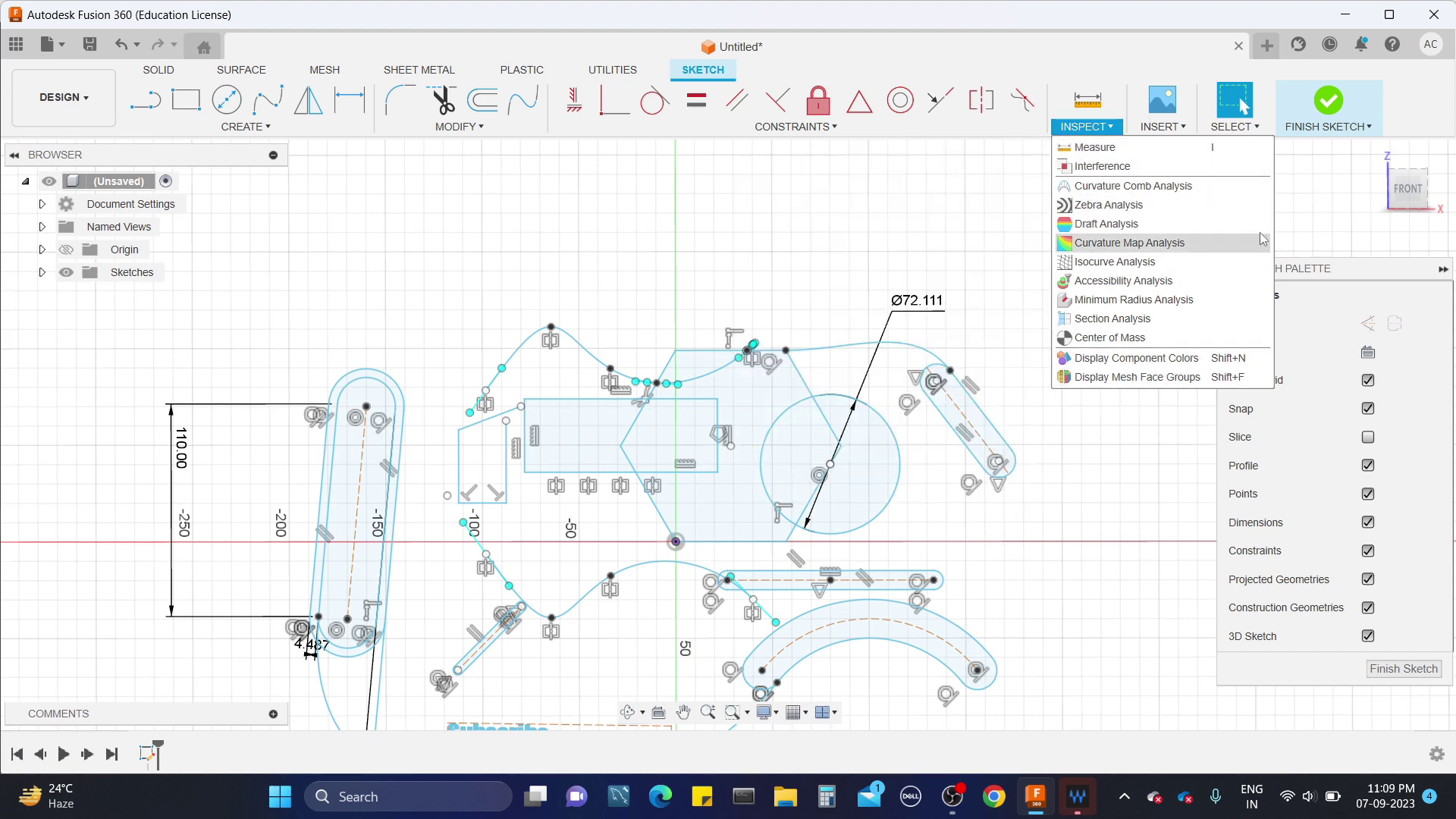
left_click(914, 187)
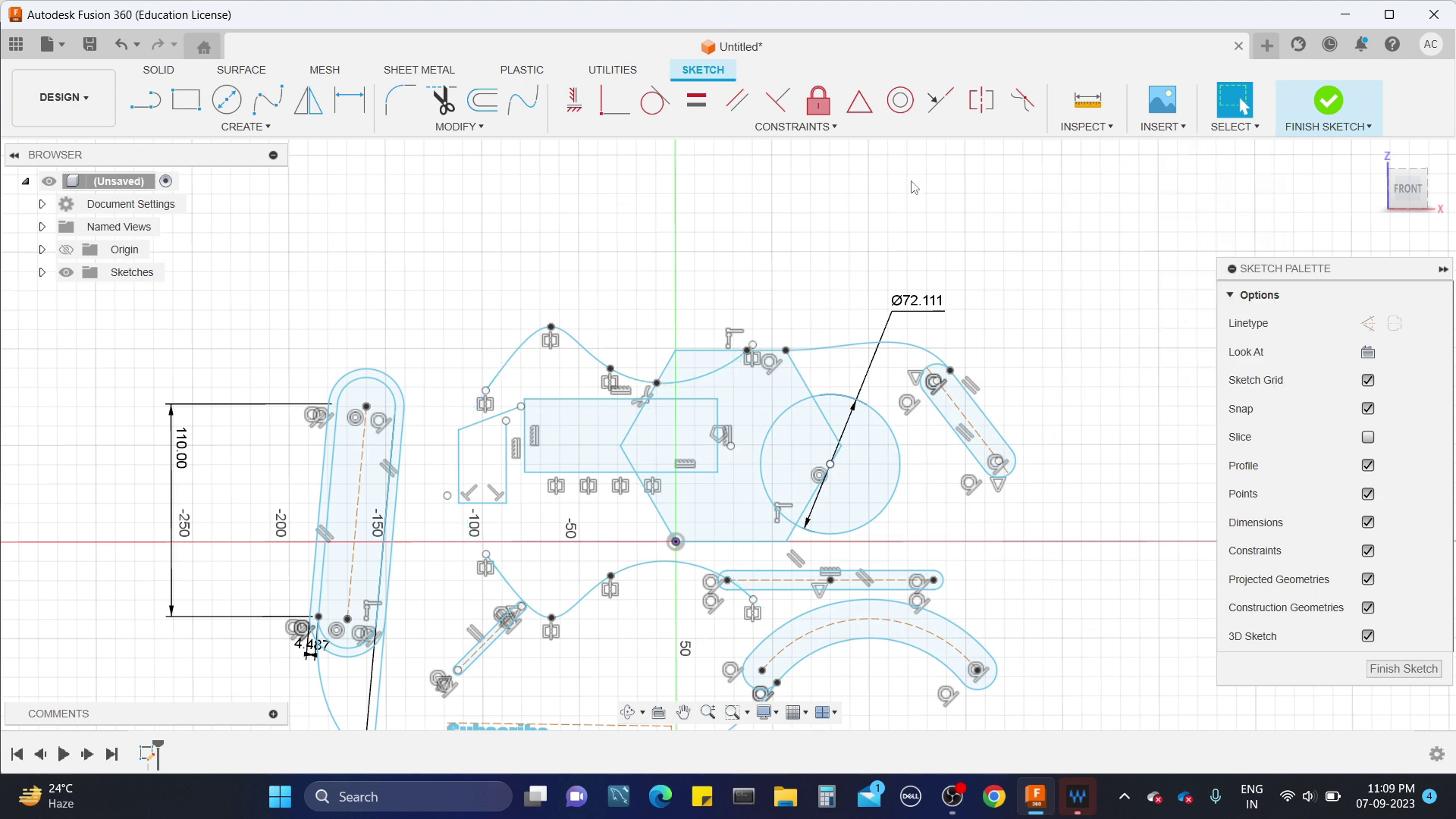
left_click(1176, 131)
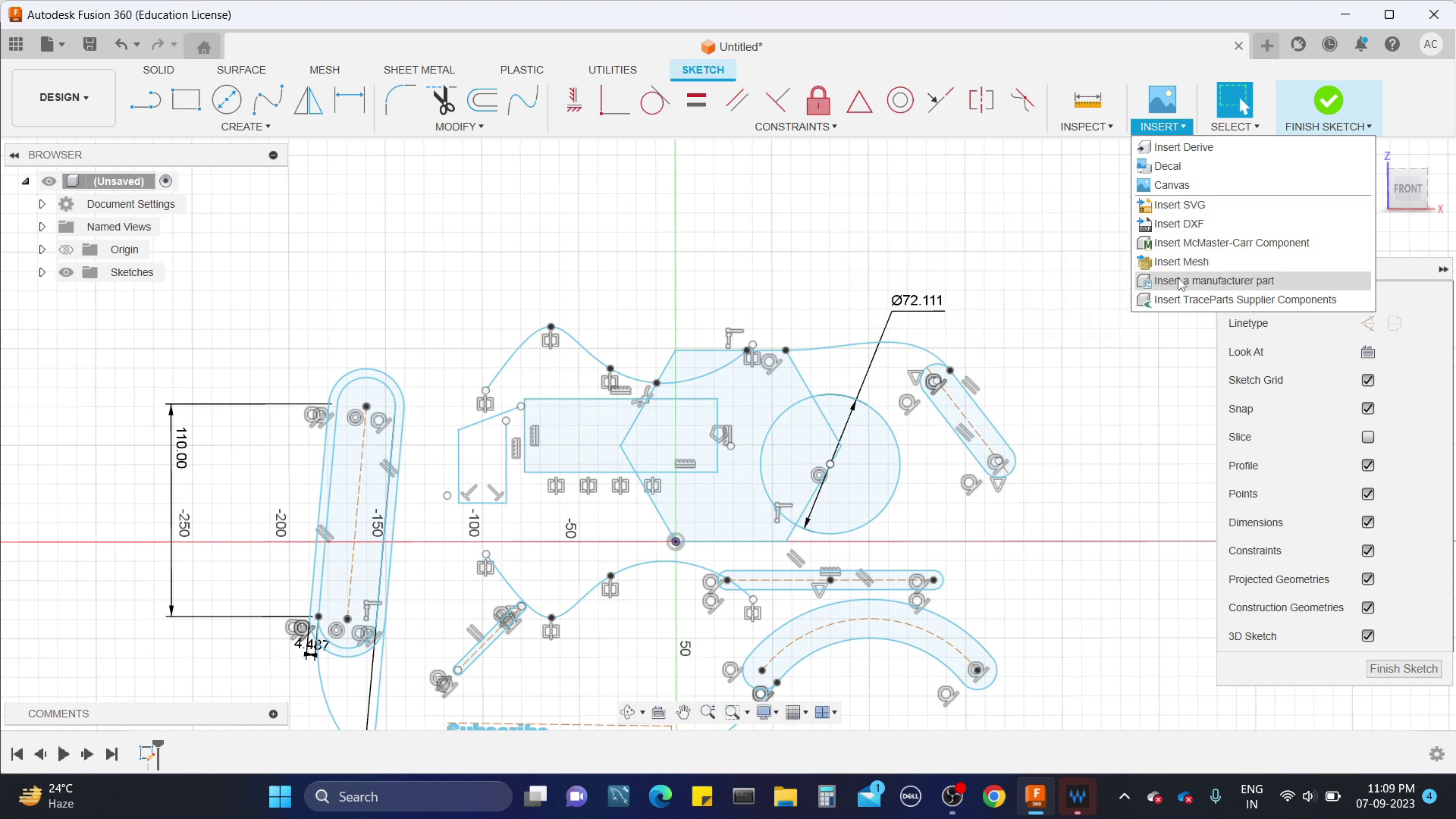
mouse_move(1230, 125)
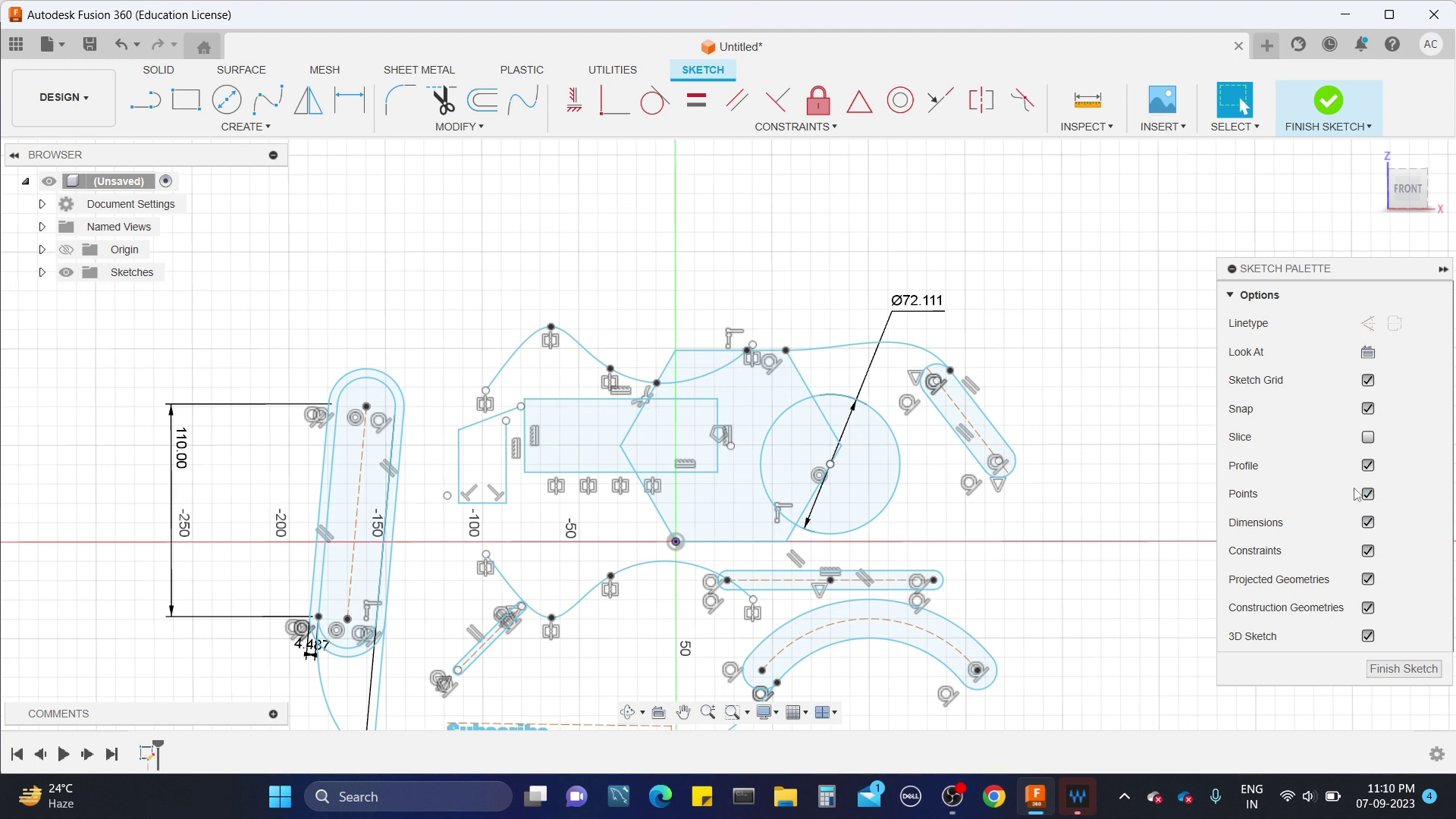
Step: Try switching the Slice display option on and off, and turn the view square to the sketch plane
left_click(1367, 437)
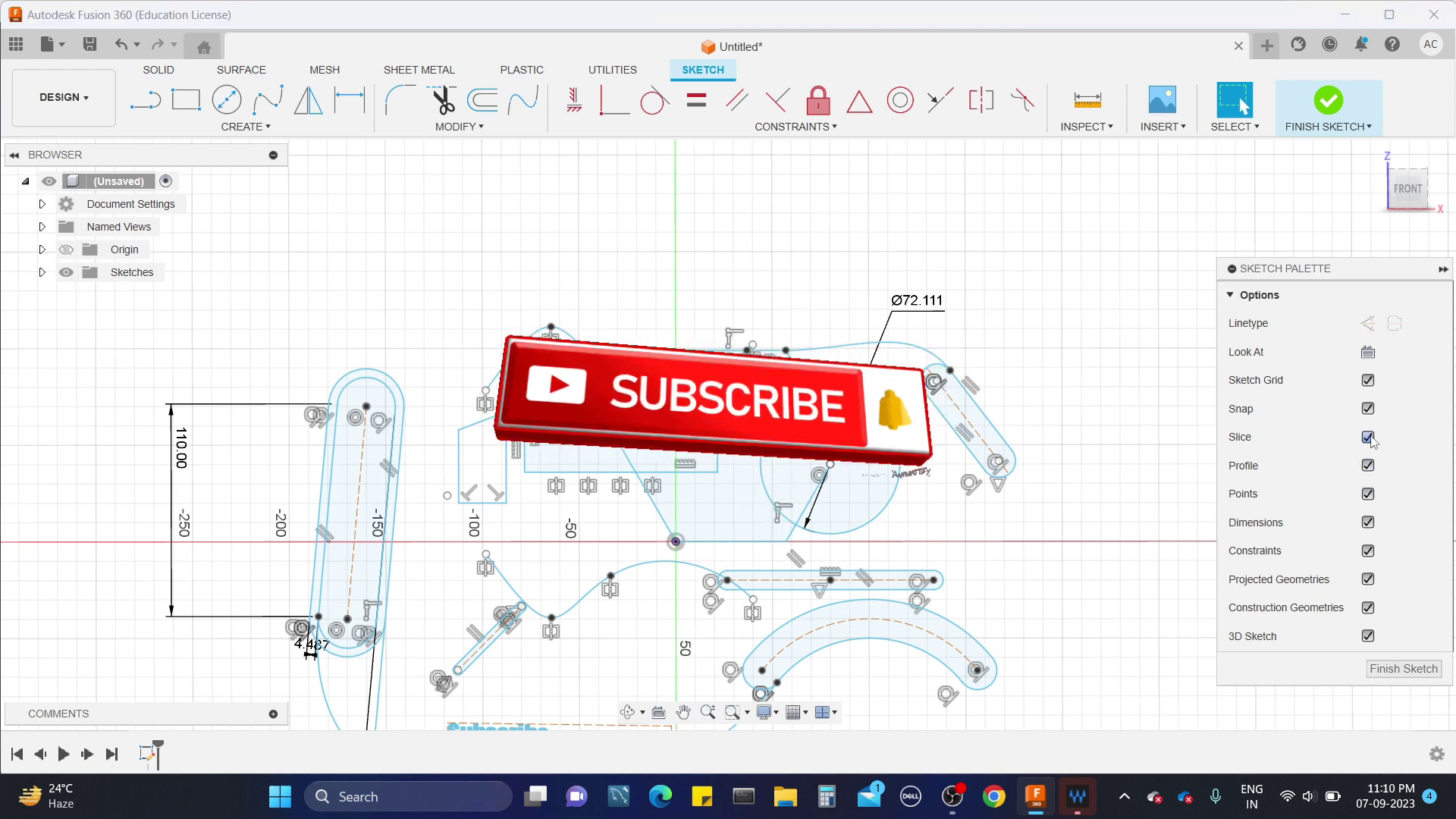
left_click(1370, 435)
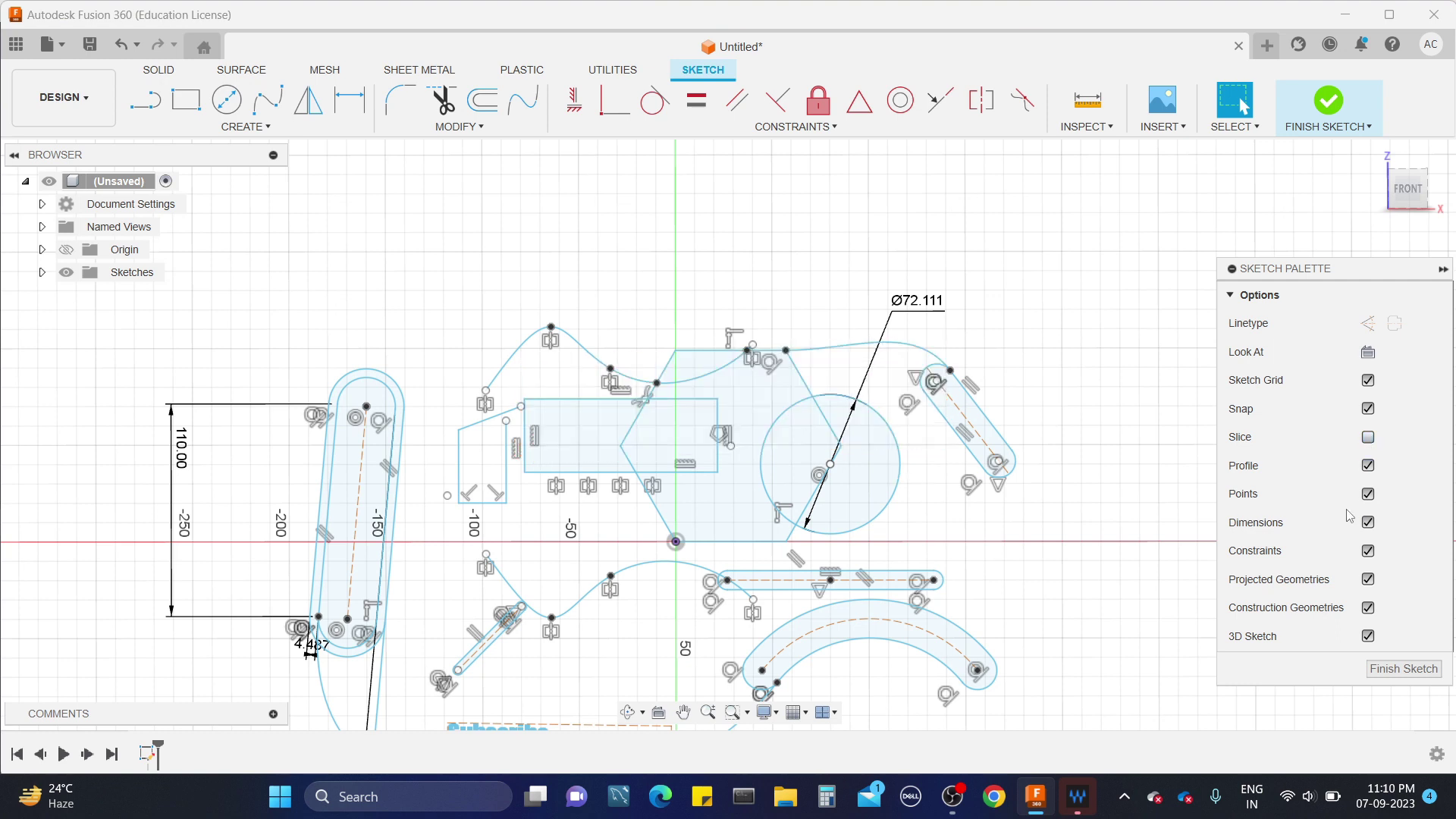
left_click(1371, 405)
left_click(1370, 352)
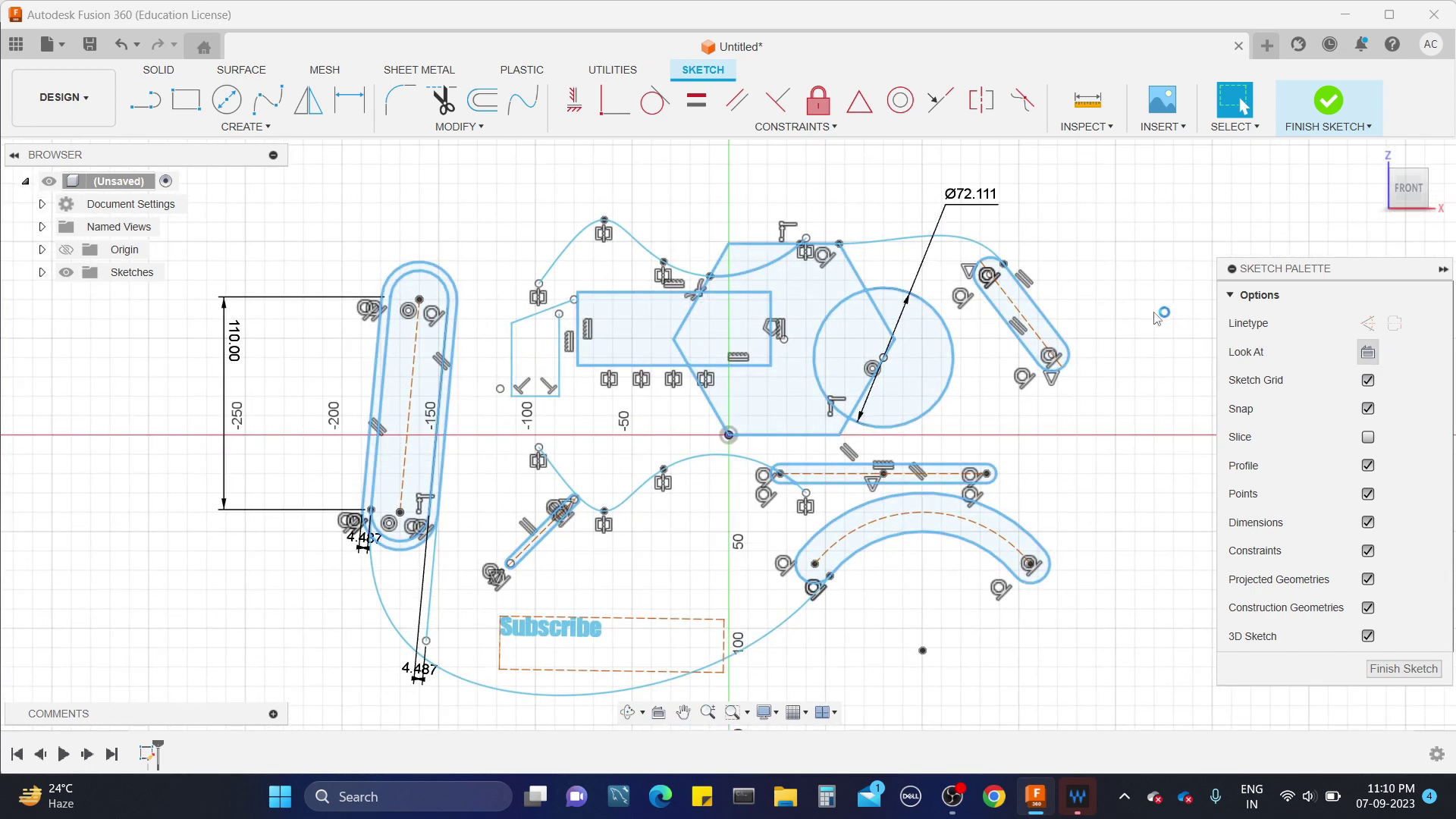
left_click(1368, 637)
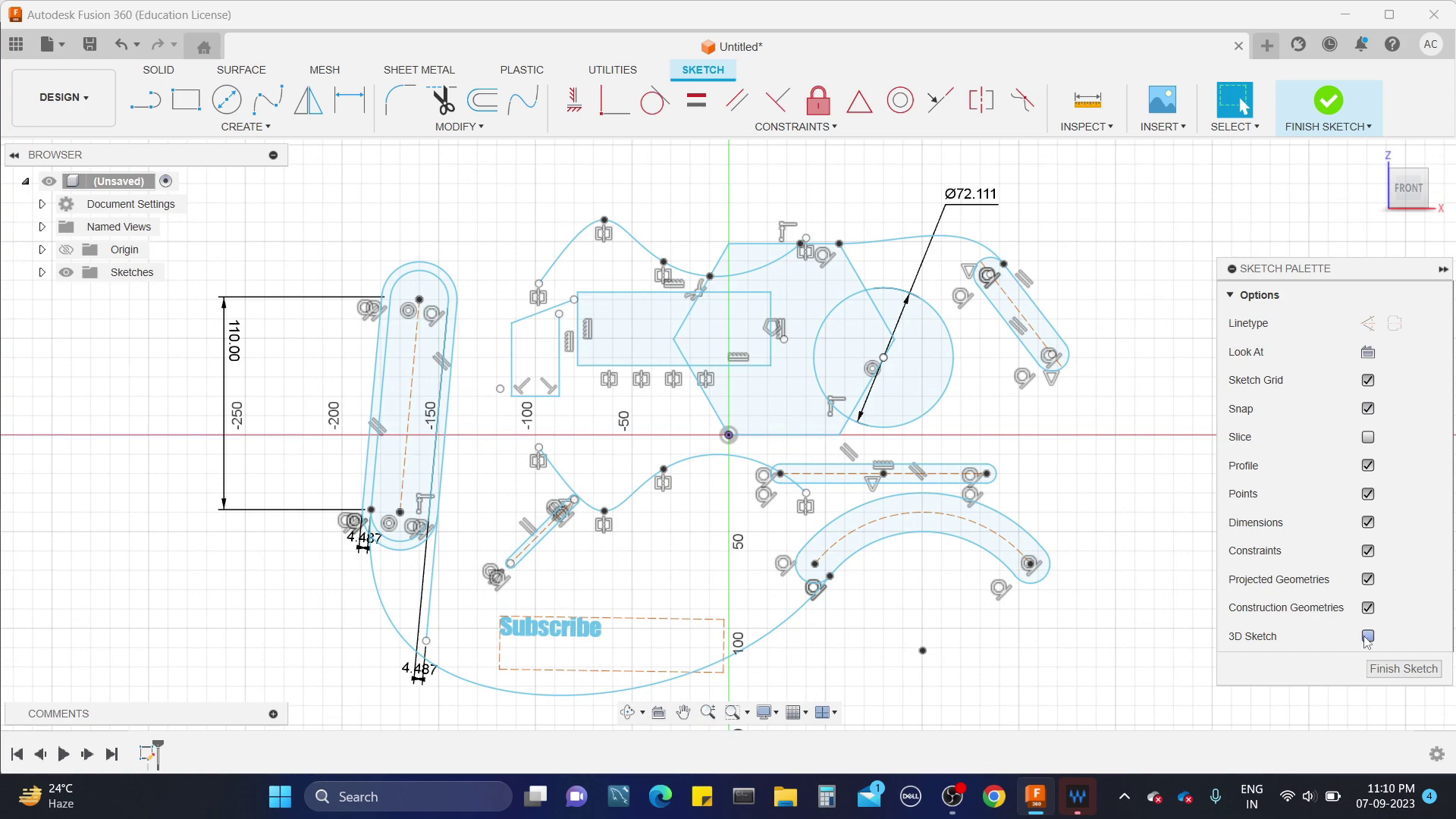
Step: Finish the sketch and return to the front view
middle_click_drag(1141, 401, 1082, 460, "shift")
left_click(1244, 106)
scroll(957, 436, "down", 2)
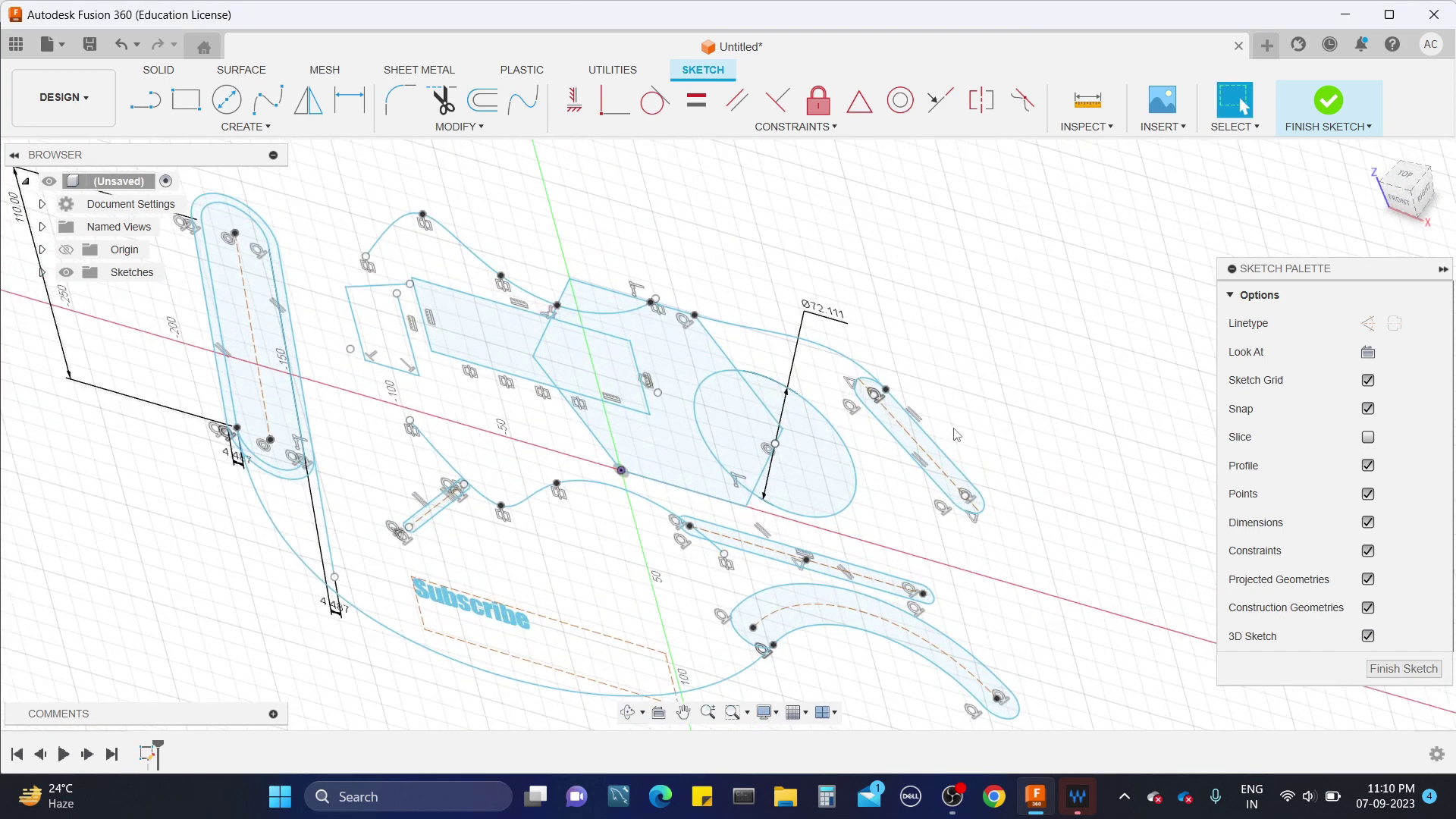
mouse_move(957, 436)
middle_mouse_down("shift")
mouse_move(1004, 335)
mouse_move(1060, 408)
middle_mouse_up("shift")
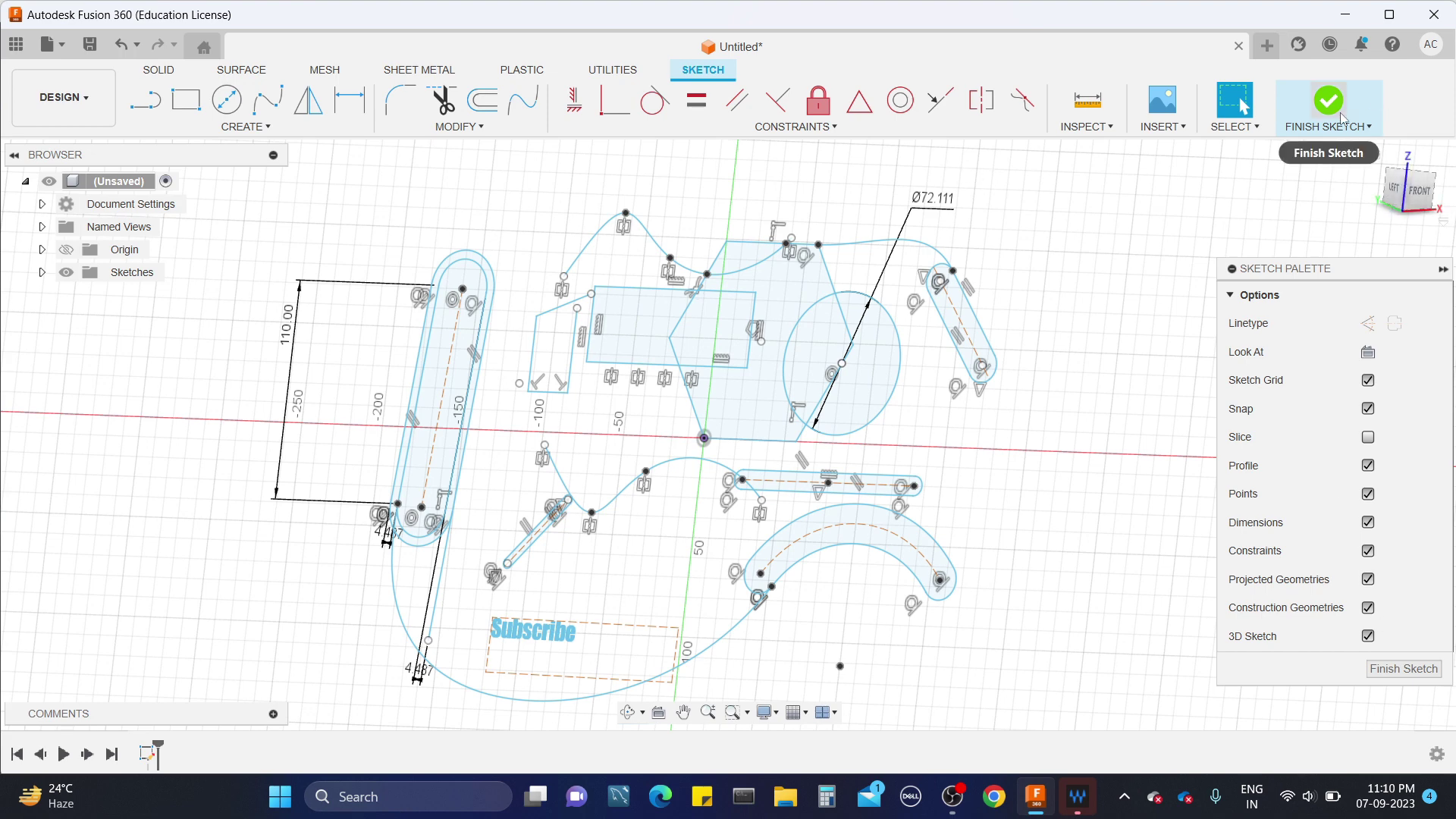
left_click(1403, 668)
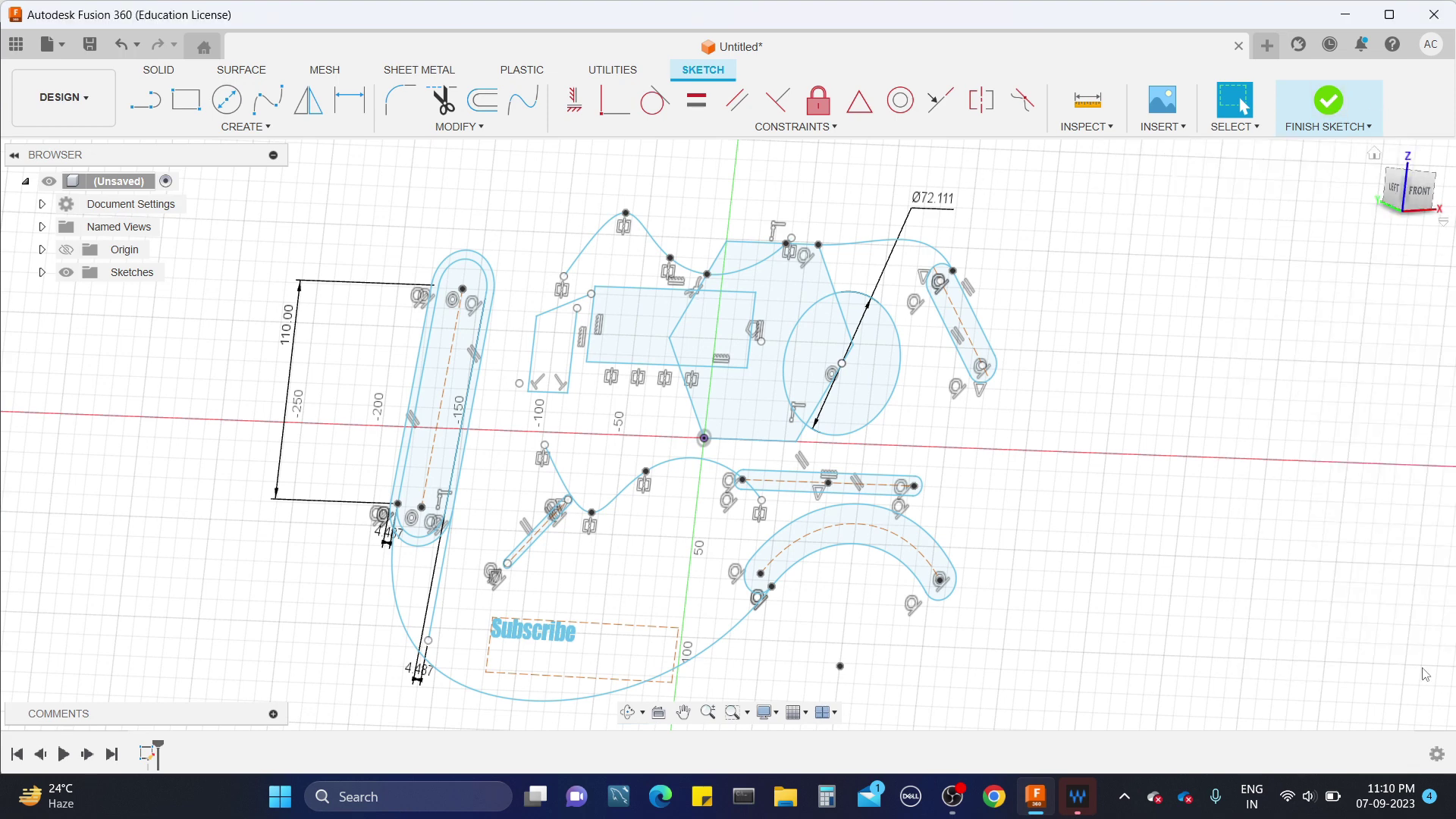
left_click(1416, 193)
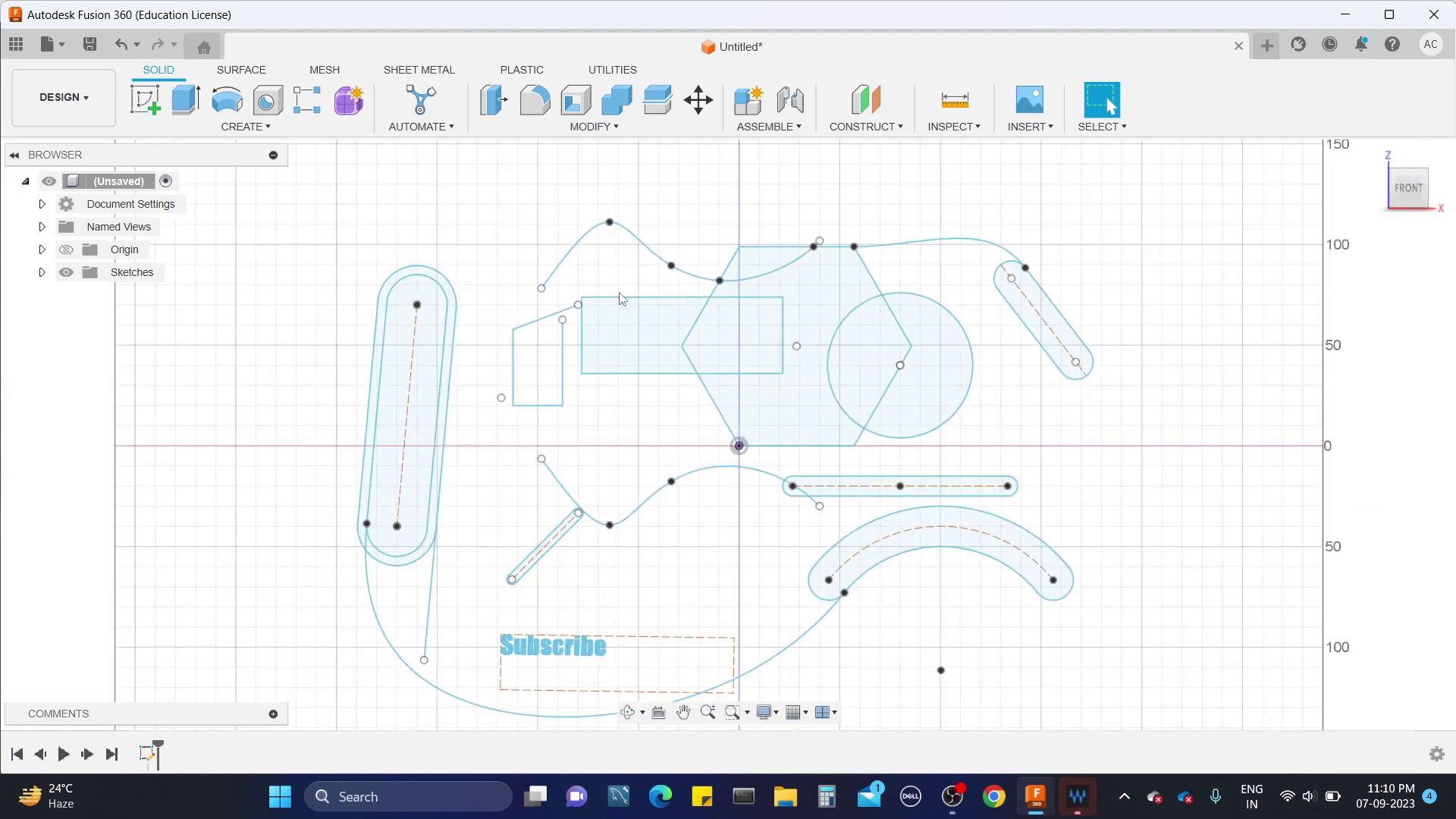
middle_click_drag(888, 416, 883, 449, "shift")
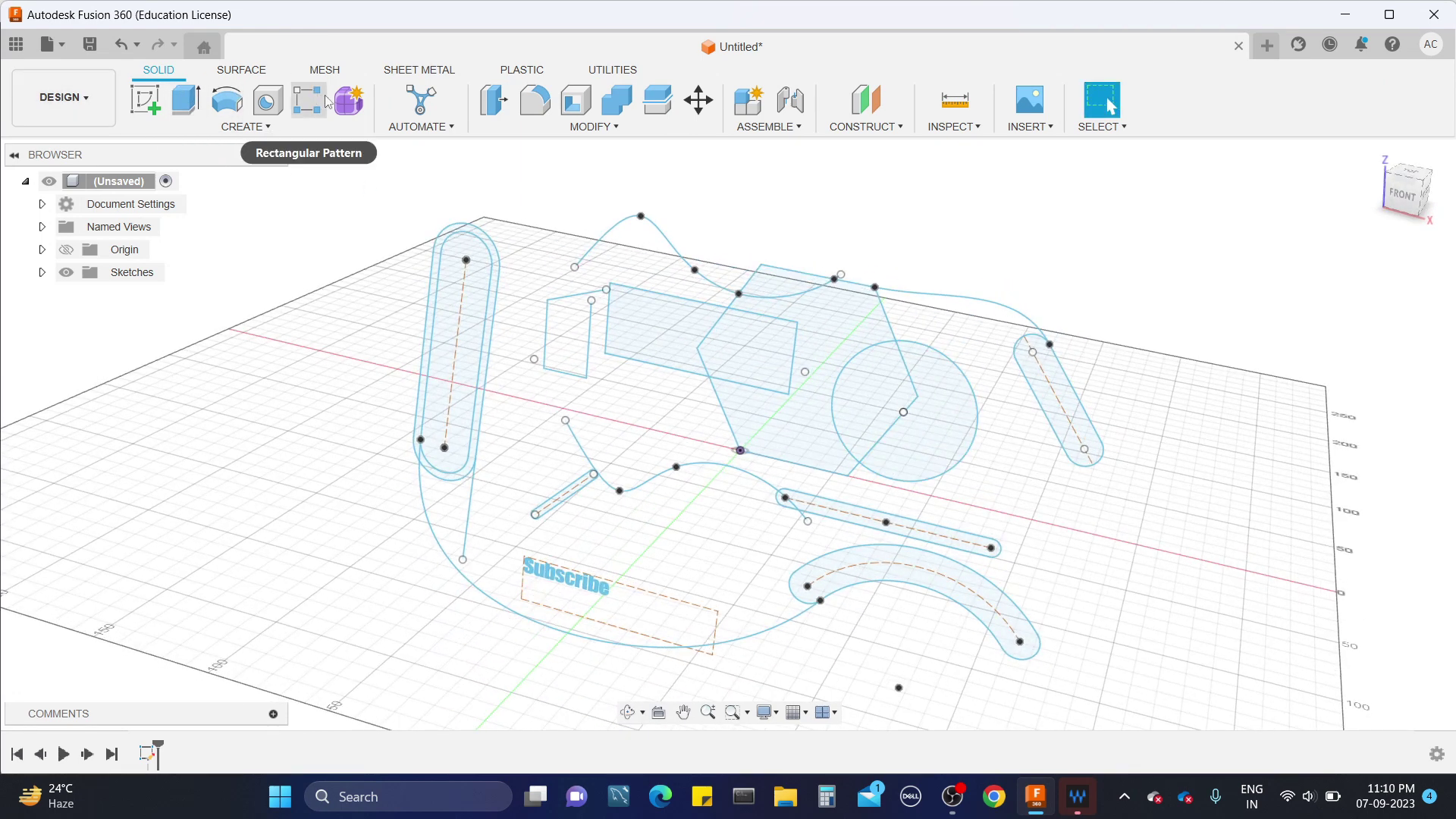
scroll(500, 294, "up", 3)
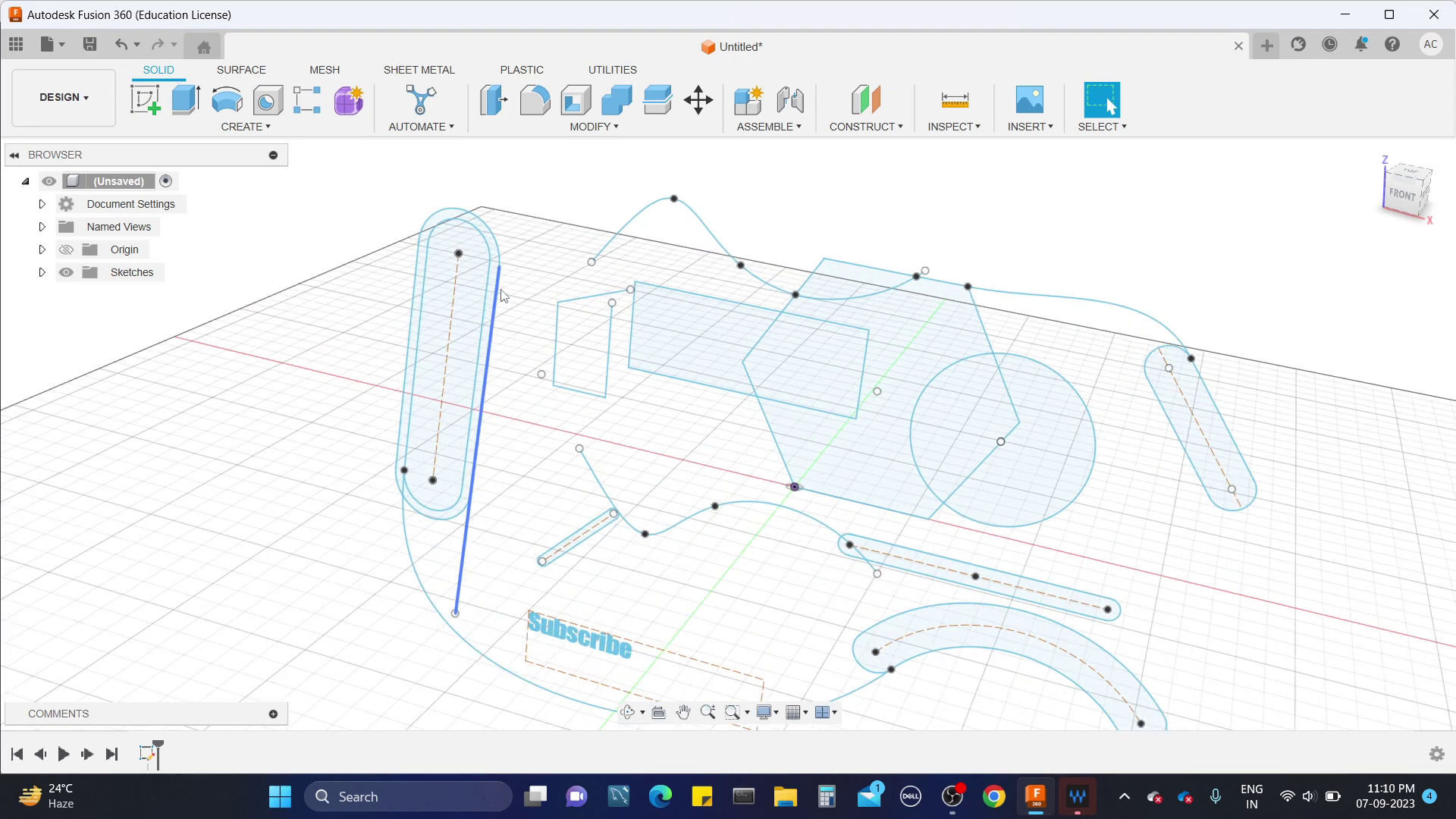
scroll(501, 294, "down", 3)
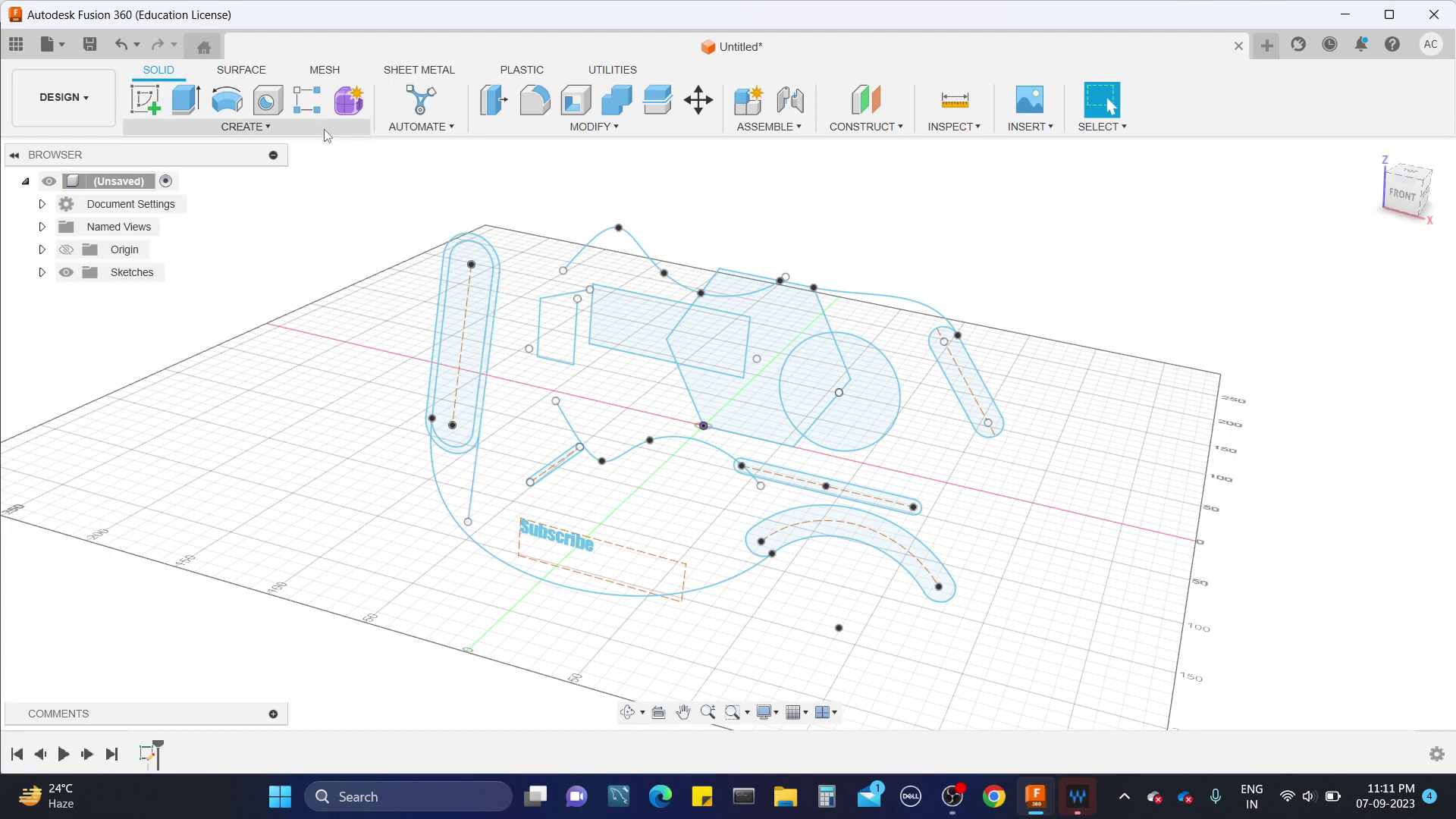
scroll(934, 520, "down", 1)
mouse_move(934, 520)
middle_mouse_down("shift")
mouse_move(1034, 215)
mouse_move(1008, 235)
mouse_move(1002, 217)
mouse_move(1019, 237)
middle_mouse_up("shift")
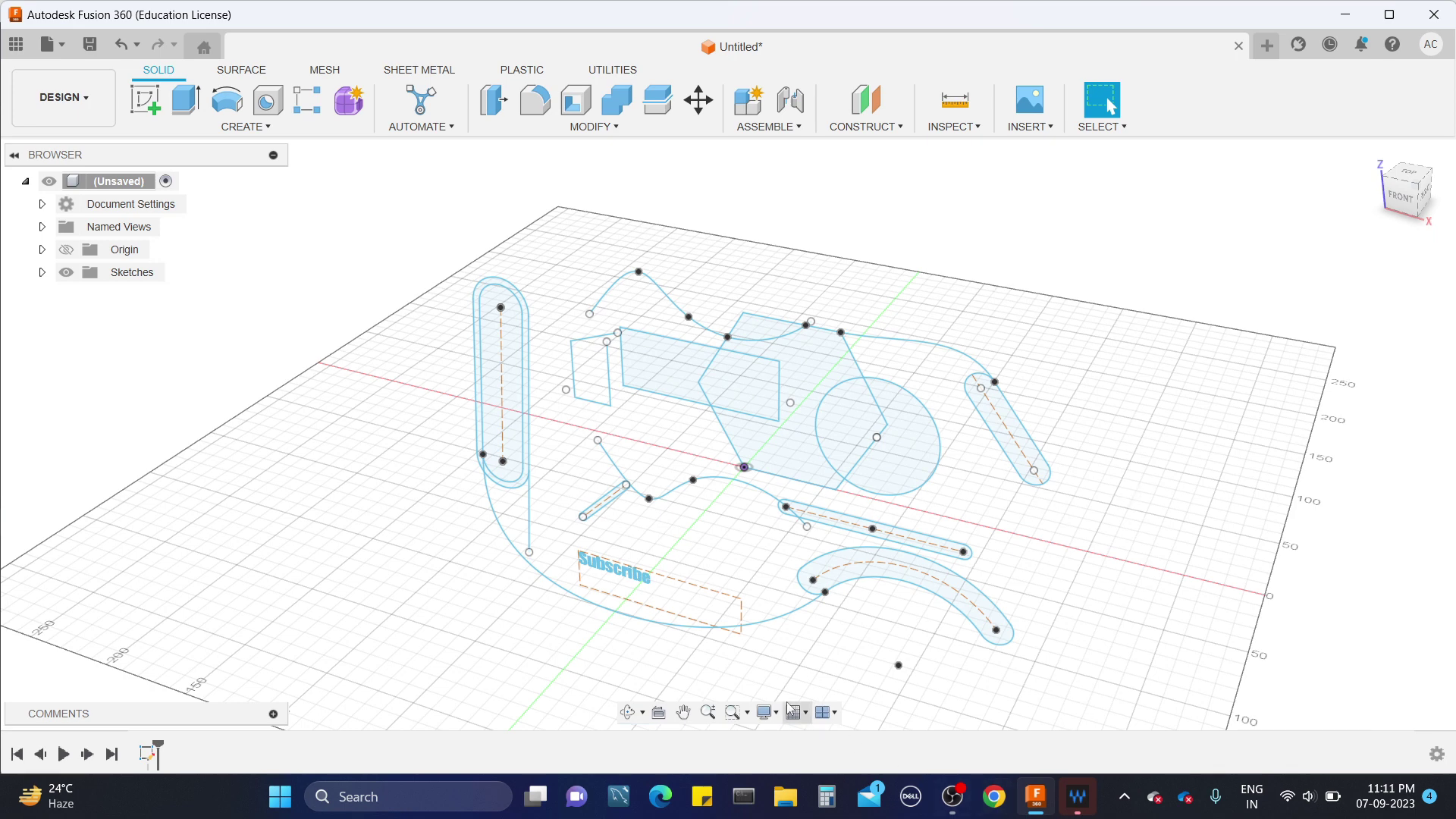
scroll(844, 607, "up", 1)
scroll(845, 607, "up", 2)
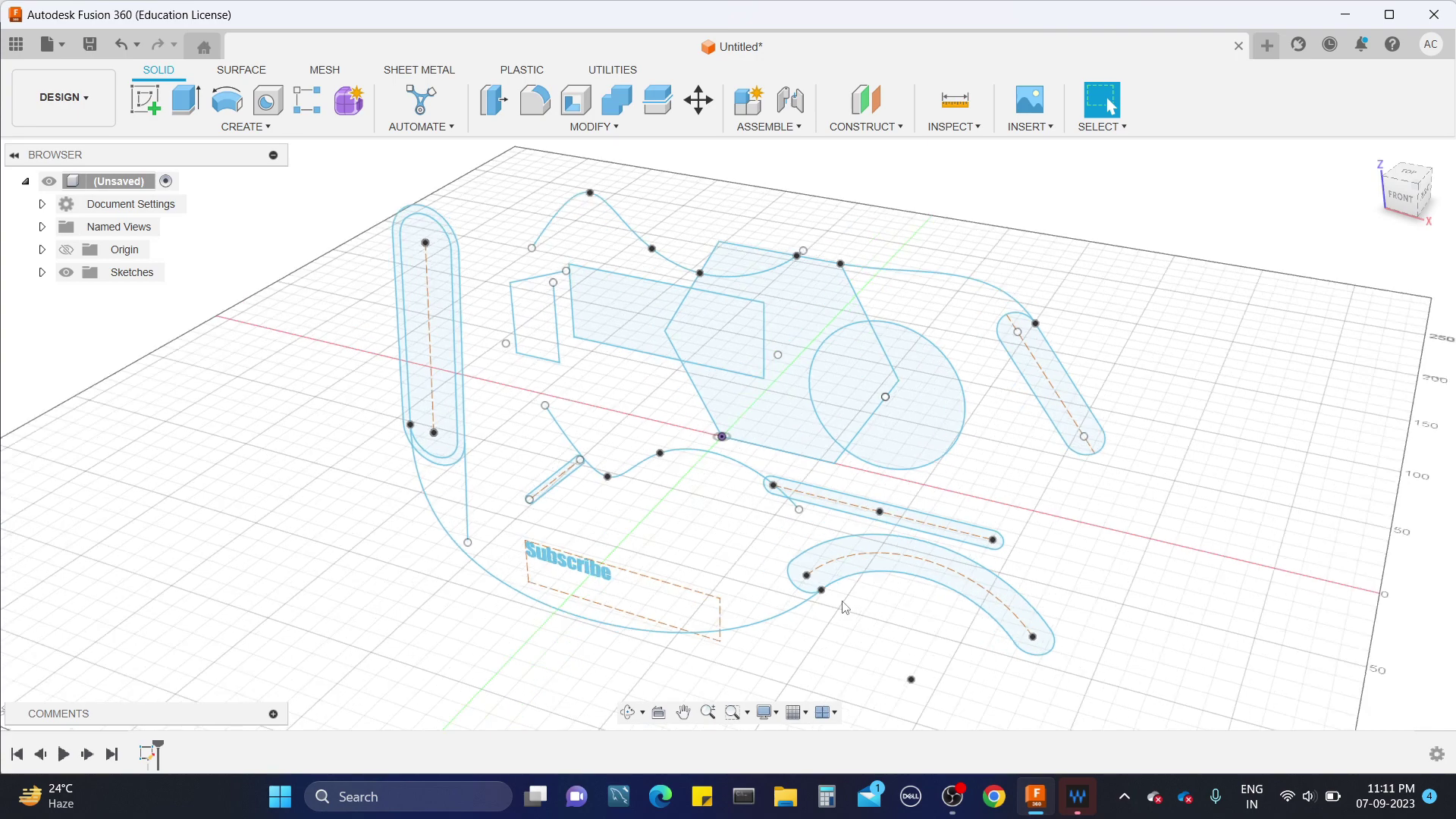
scroll(845, 607, "down", 2)
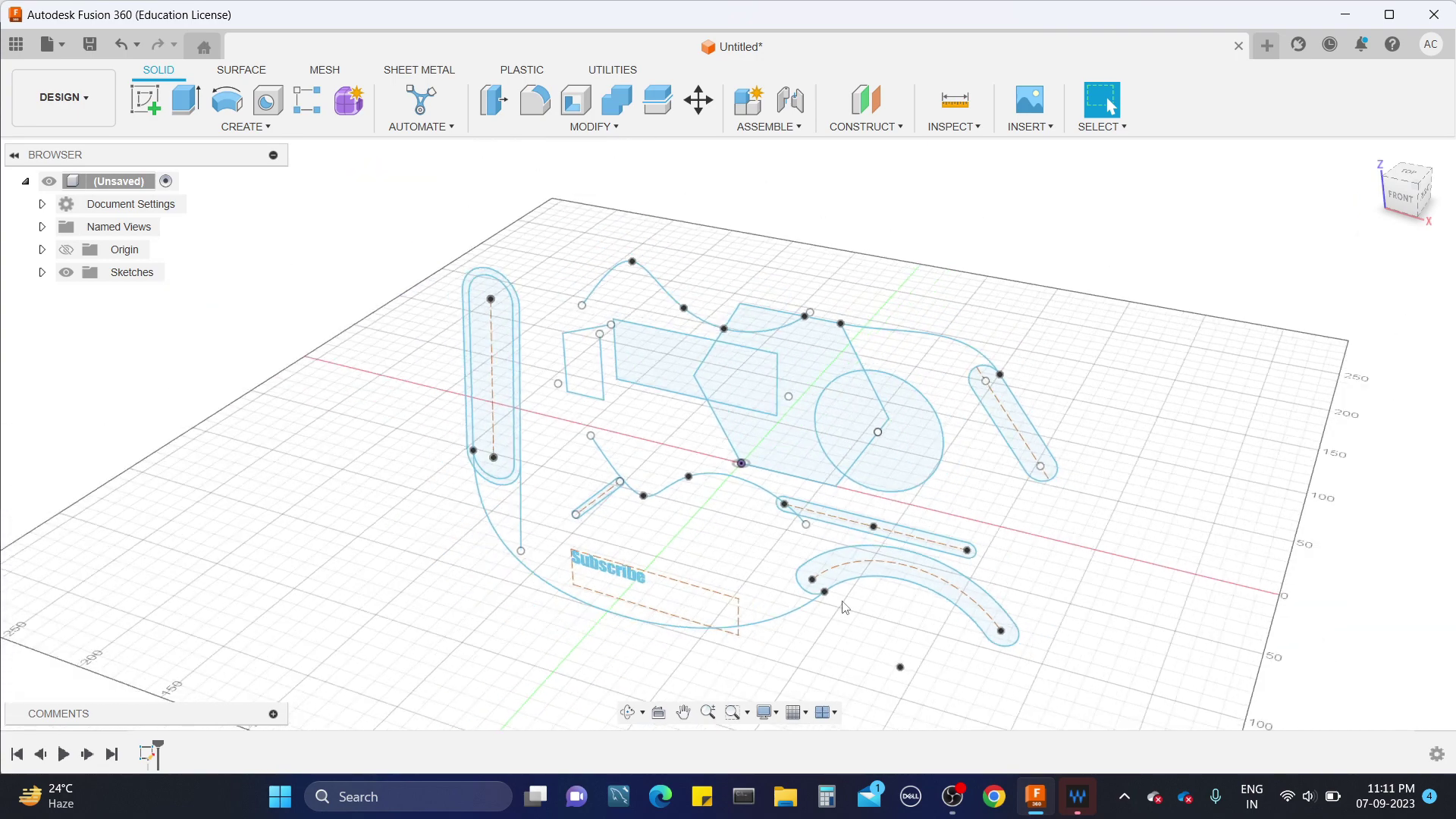
scroll(845, 607, "up", 1)
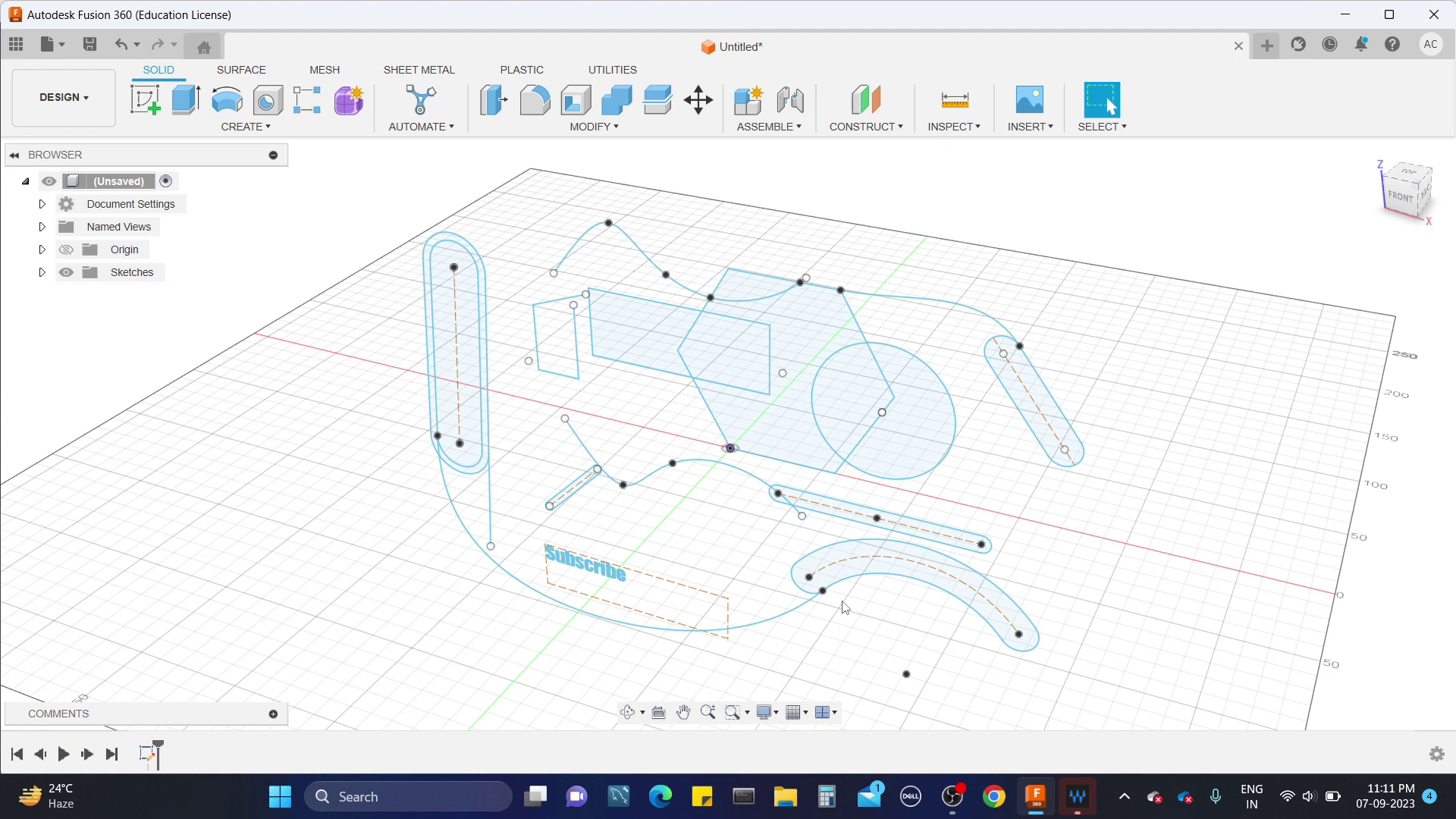
Step: Stretch the Subscribe text frame by moving its upper edge up to just above the origin, and return to the front view
middle_click_drag(634, 573, 650, 524, "shift")
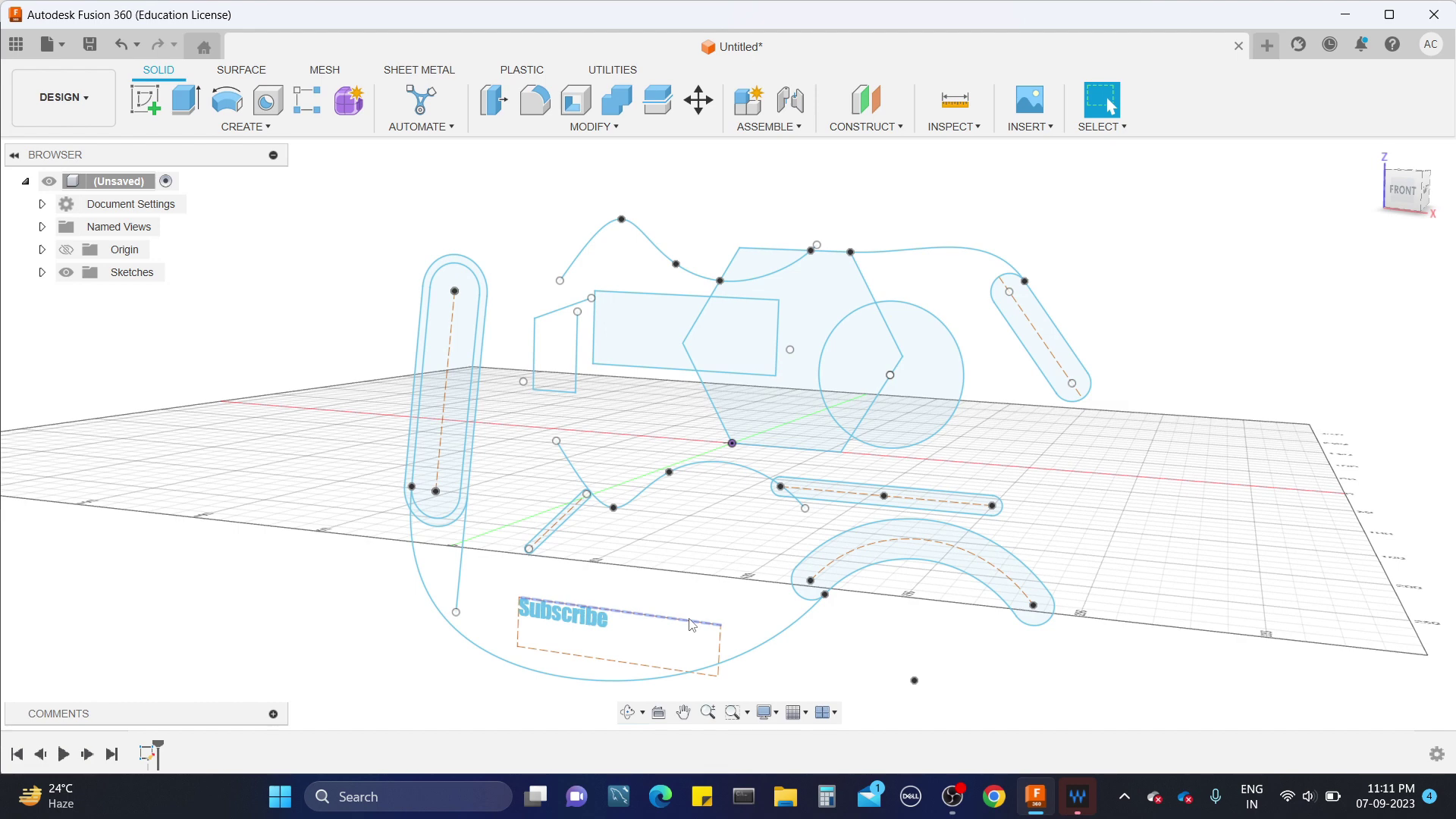
left_click_drag(692, 625, 698, 427)
scroll(698, 427, "up", 1)
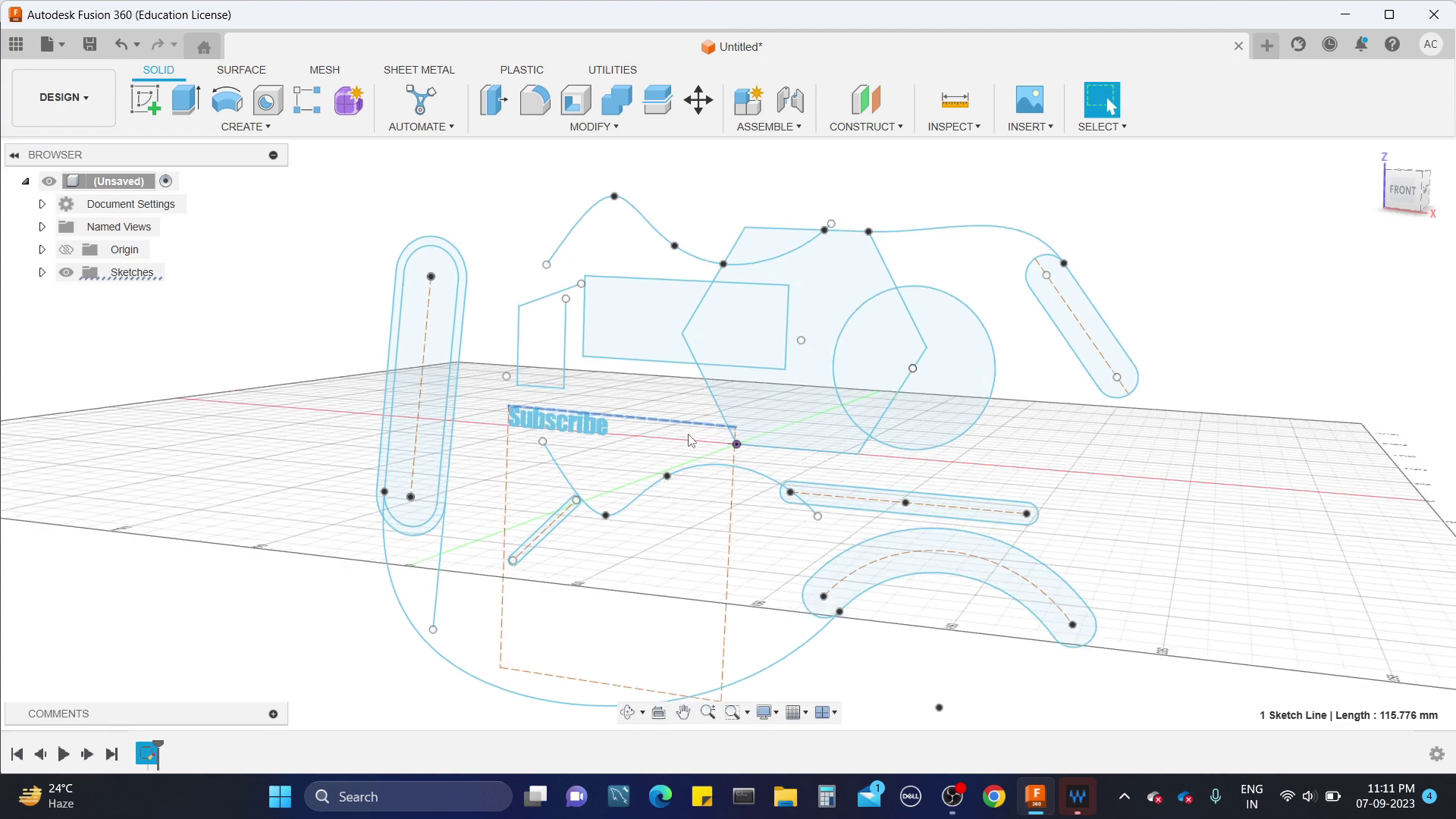
left_click(646, 447)
scroll(646, 446, "down", 3)
scroll(648, 446, "up", 2)
middle_click_drag(647, 446, 683, 458, "shift")
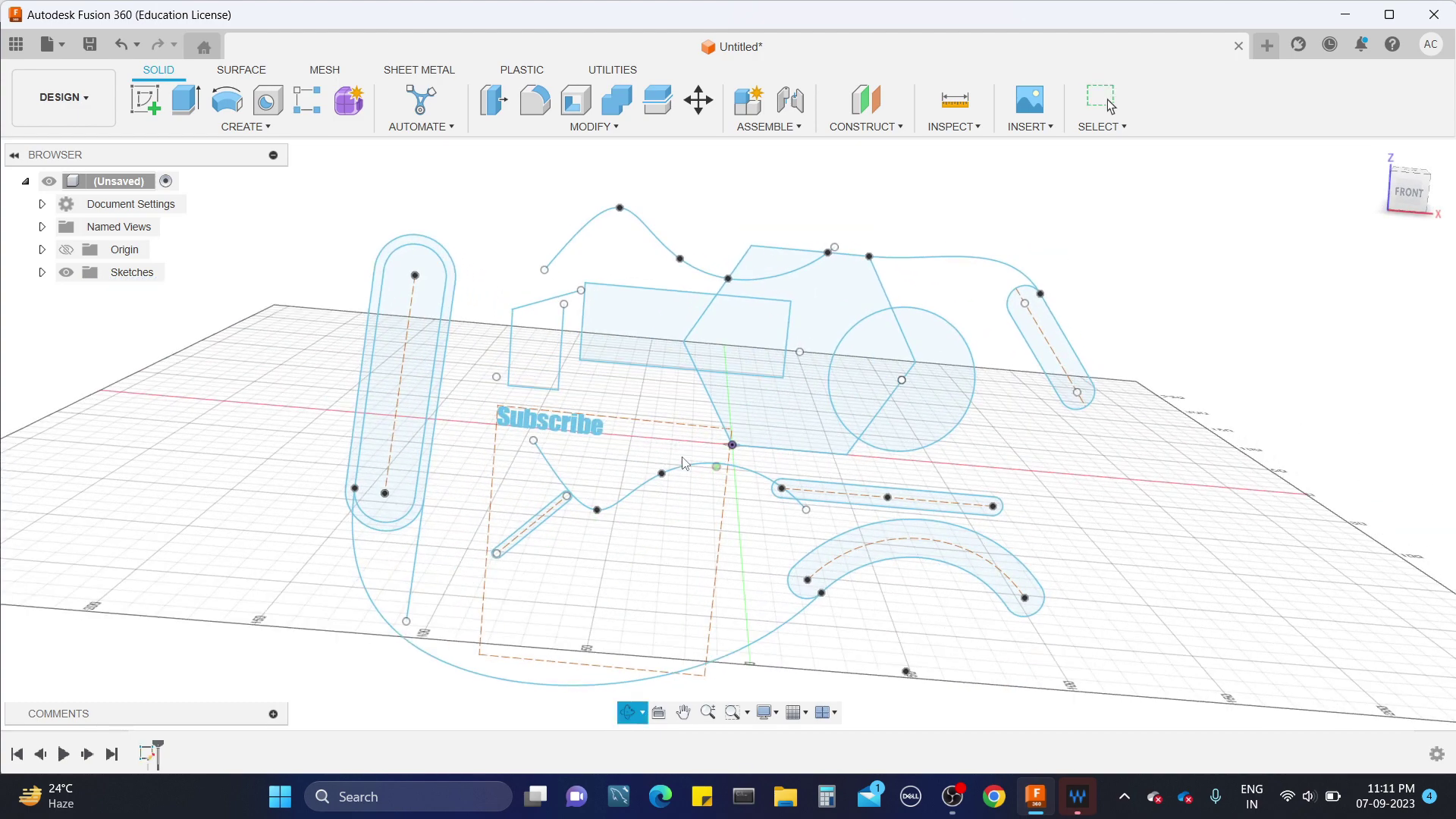
left_click(1412, 193)
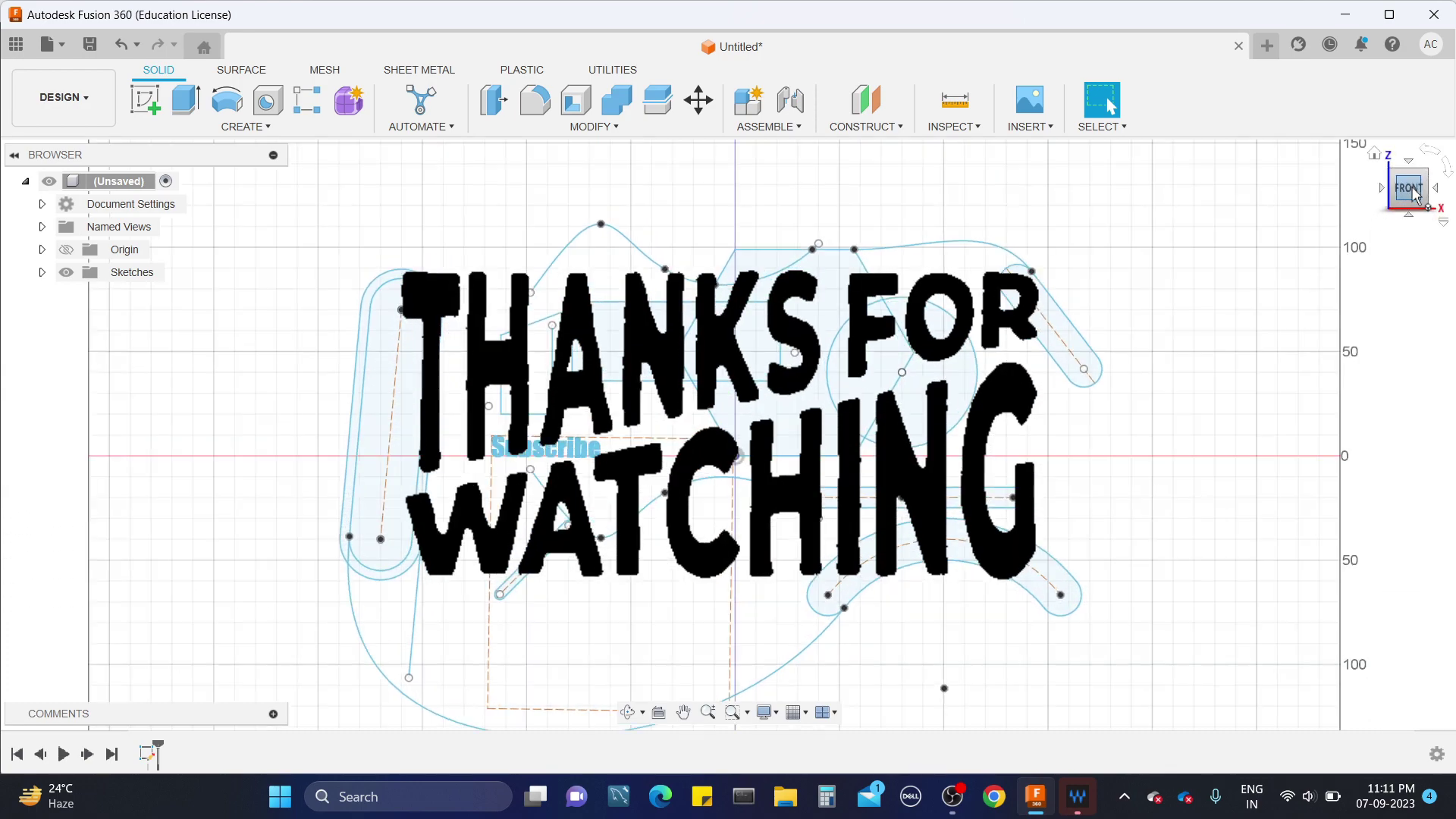